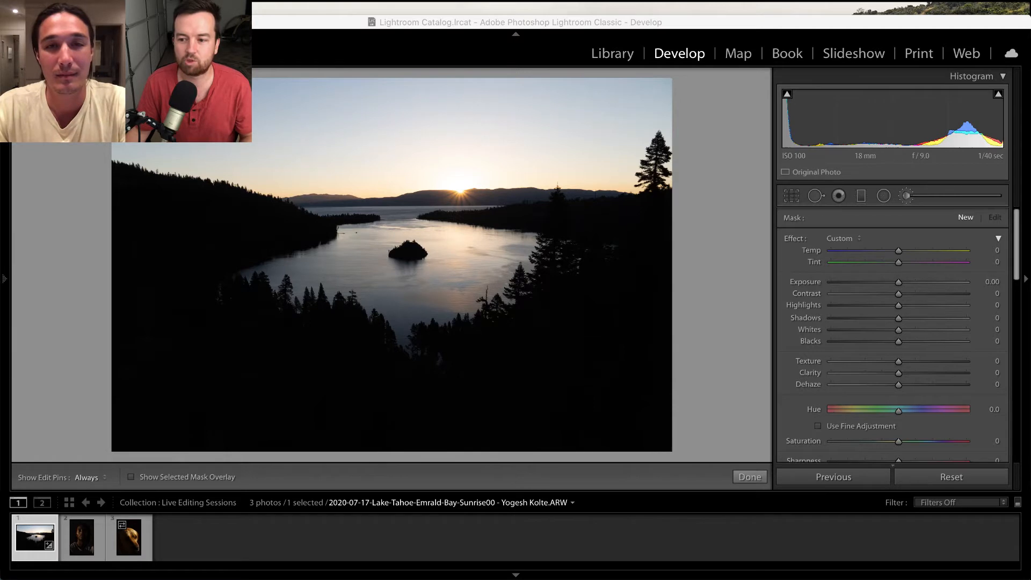
Hide the filmstrip and the module picker to enlarge the lake sunrise photo
{"action": "left_click", "coordinate": [651, 469]}
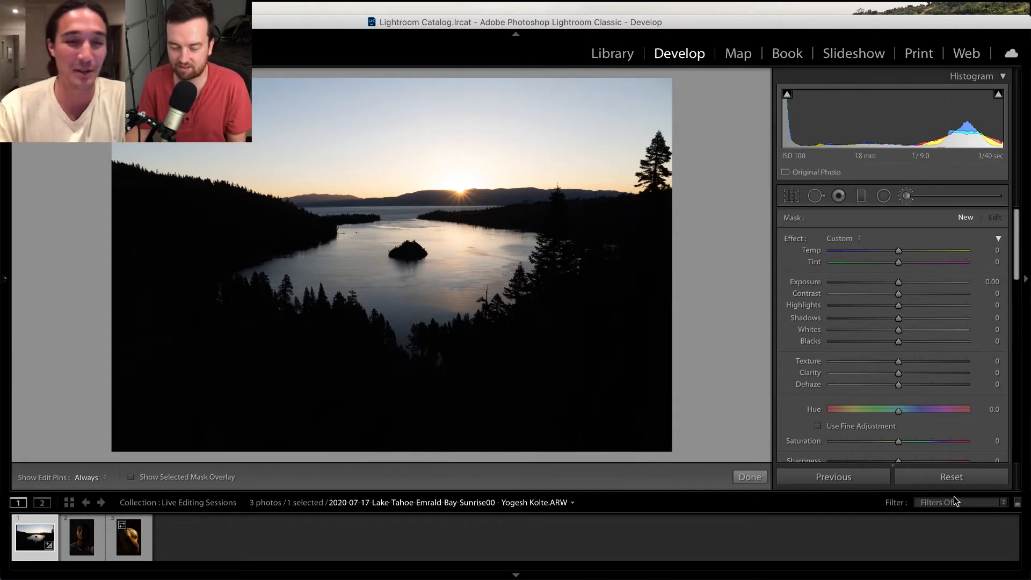
{"action": "left_click", "coordinate": [517, 575]}
{"action": "left_click", "coordinate": [516, 34]}
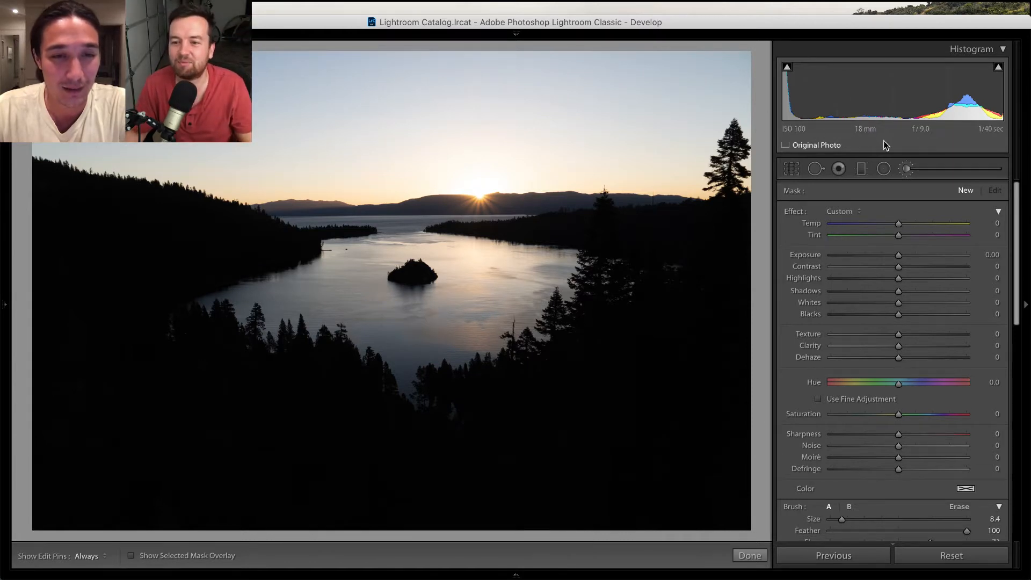
View the portrait and dog photos from the filmstrip, return to the lake sunrise photo and hide the filmstrip again
{"action": "left_click", "coordinate": [517, 573]}
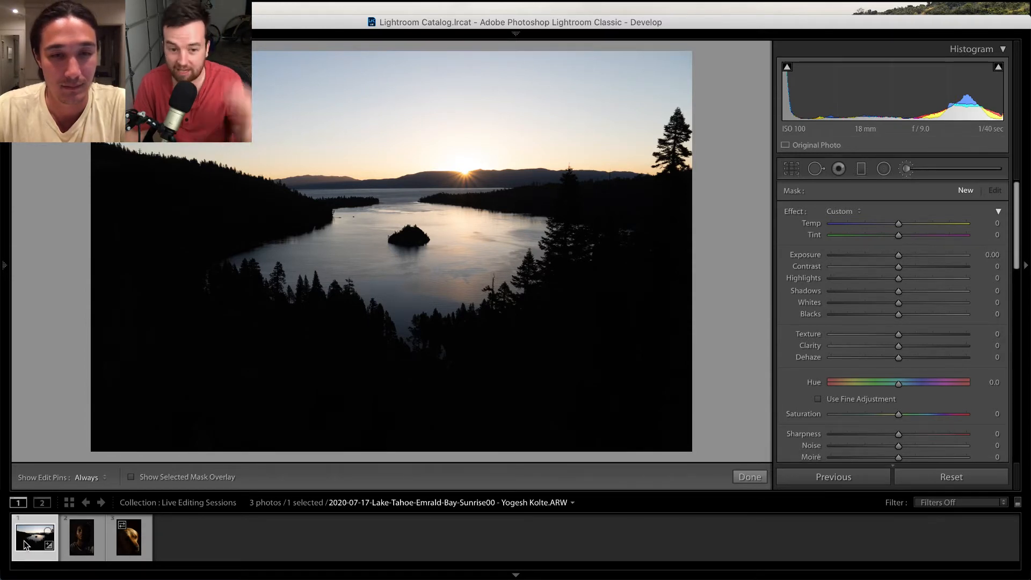
{"action": "key", "text": "Right"}
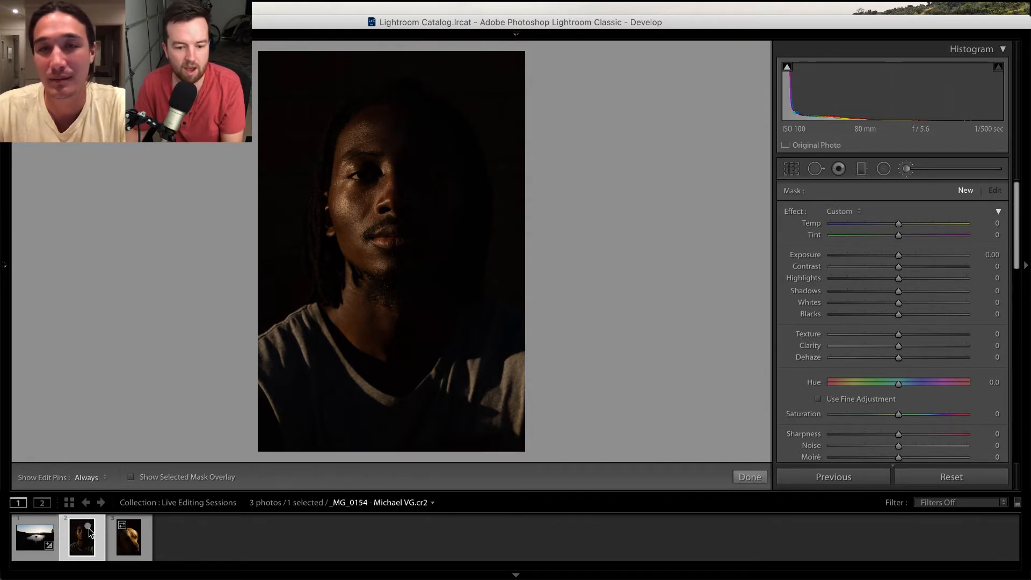
{"action": "left_click", "coordinate": [115, 537]}
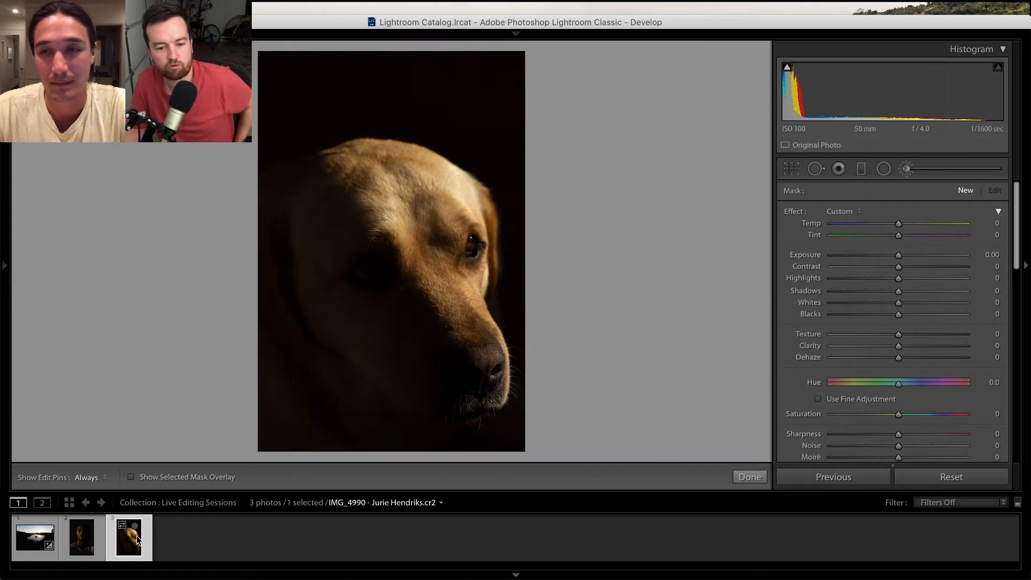
{"action": "left_click", "coordinate": [34, 540]}
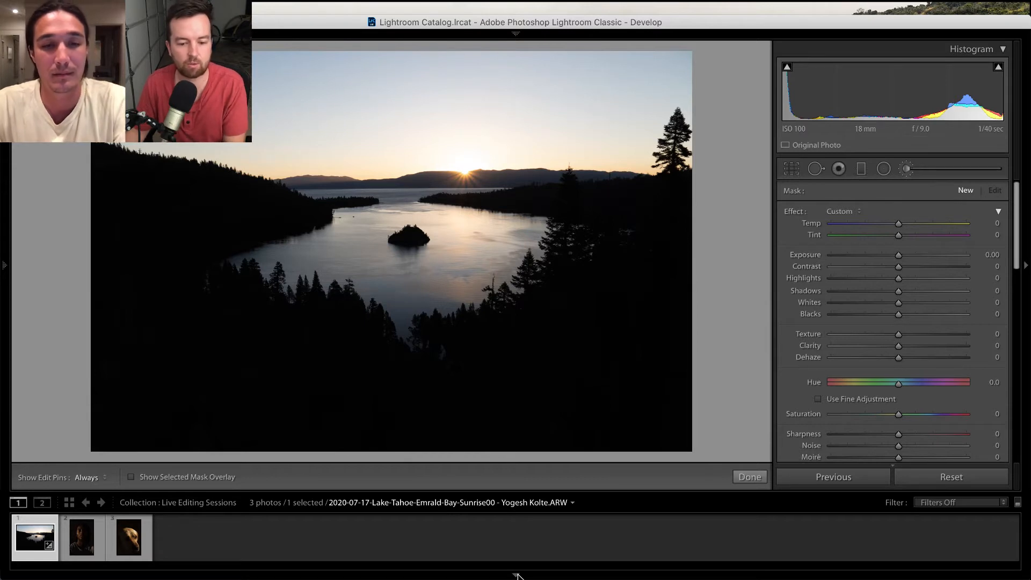
{"action": "left_click", "coordinate": [517, 575]}
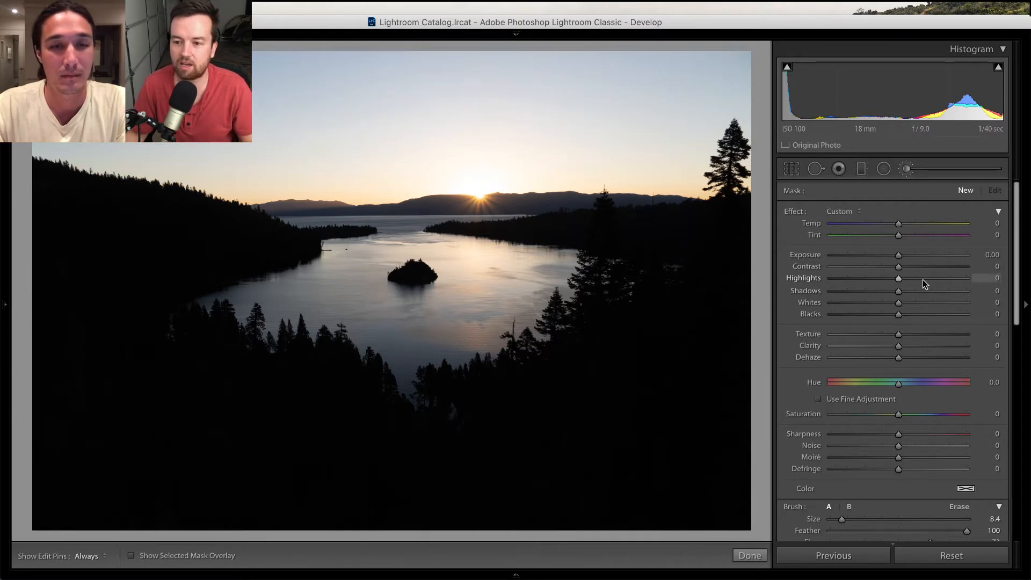
Set the adjustment brush's exposure to 1.22 and quit Lightroom Classic
{"action": "mouse_move", "coordinate": [902, 257]}
{"action": "left_mouse_down"}
{"action": "mouse_move", "coordinate": [945, 259]}
{"action": "mouse_move", "coordinate": [881, 259]}
{"action": "mouse_move", "coordinate": [919, 257]}
{"action": "left_mouse_up"}
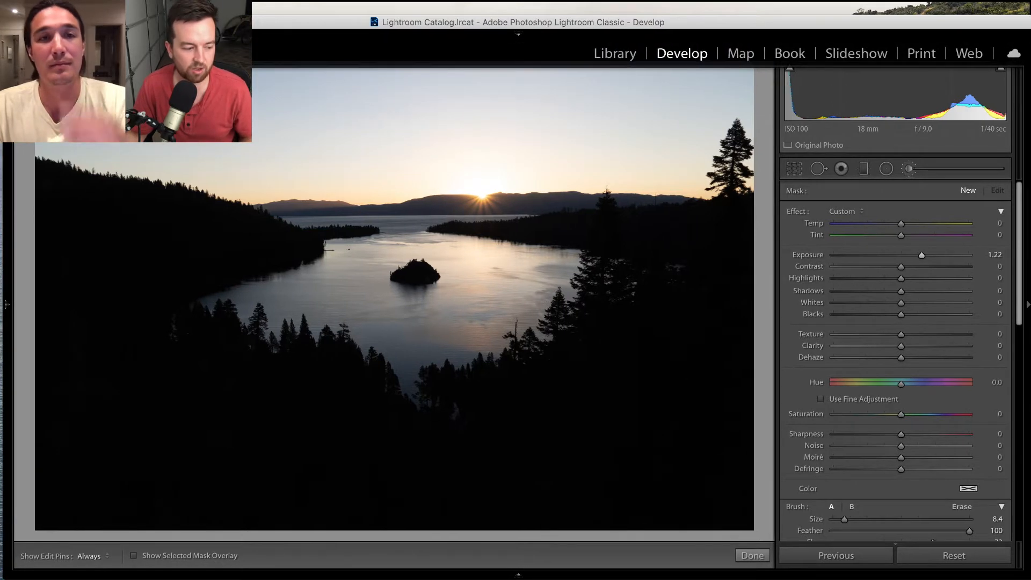
{"action": "key", "text": "super+q"}
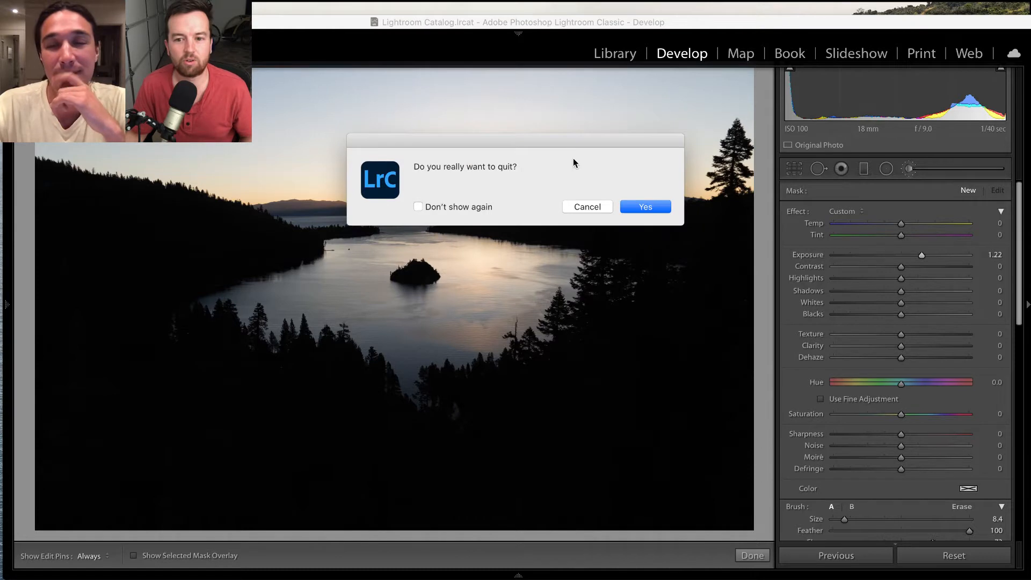
{"action": "left_click", "coordinate": [643, 207]}
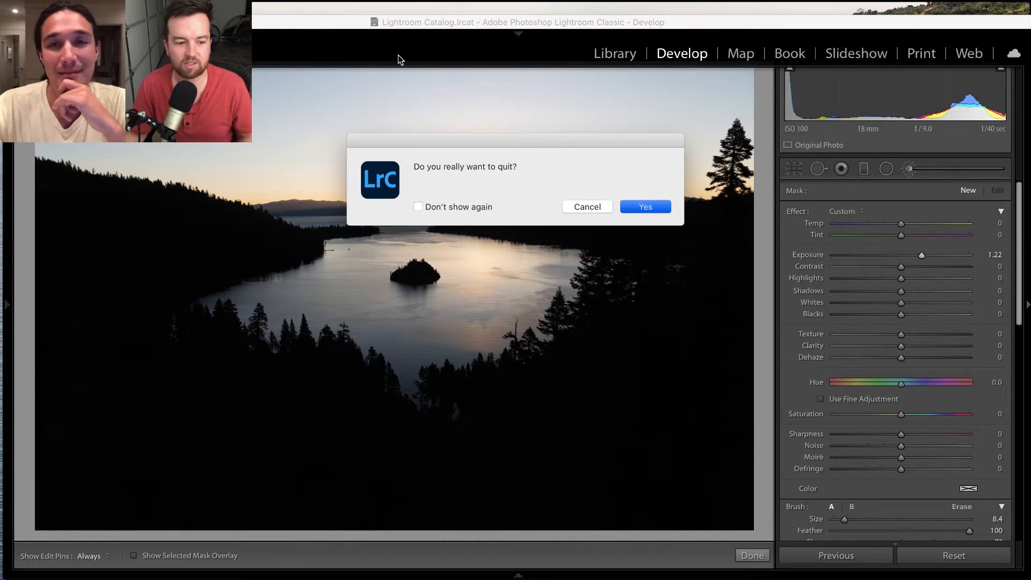
{"action": "left_click", "coordinate": [579, 263]}
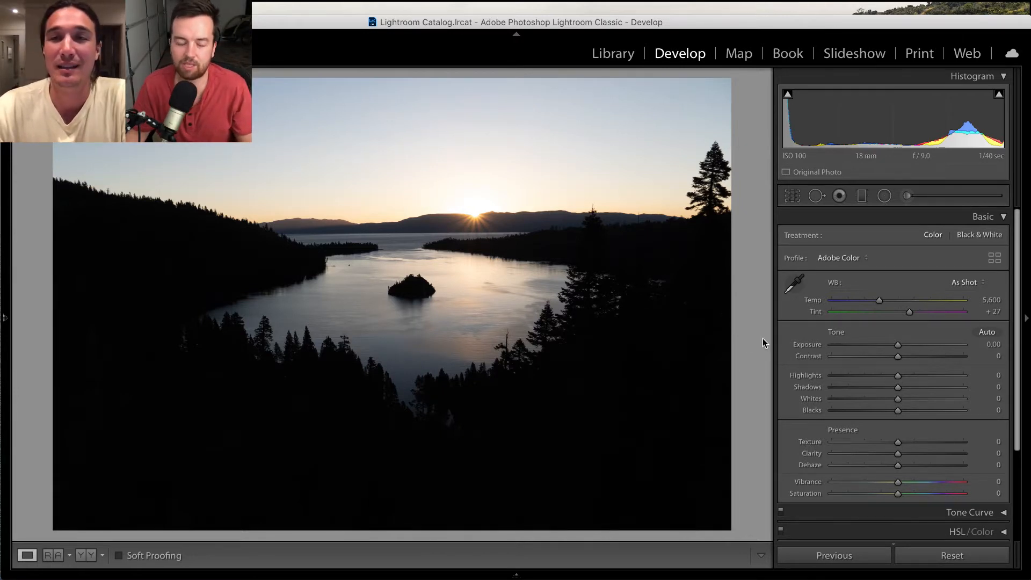
Preview the lake photo at an exposure of +5.00 and return the exposure to 0.00
{"action": "mouse_move", "coordinate": [888, 352]}
{"action": "left_mouse_down"}
{"action": "mouse_move", "coordinate": [942, 353]}
{"action": "mouse_move", "coordinate": [899, 355]}
{"action": "left_mouse_up"}
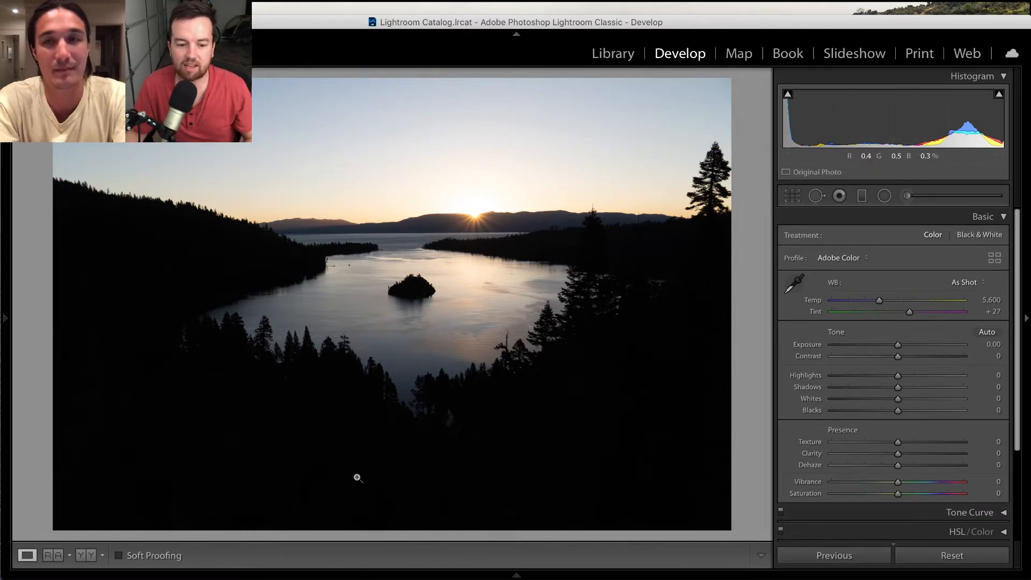
{"action": "left_click_drag", "start_coordinate": [898, 345], "coordinate": [1017, 346]}
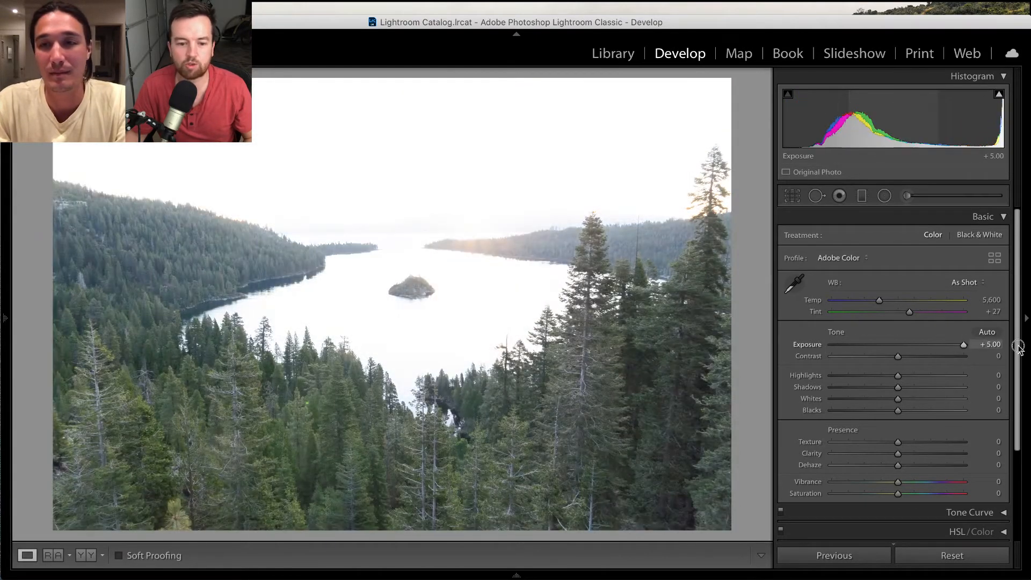
{"action": "left_click_drag", "start_coordinate": [1013, 349], "coordinate": [895, 349]}
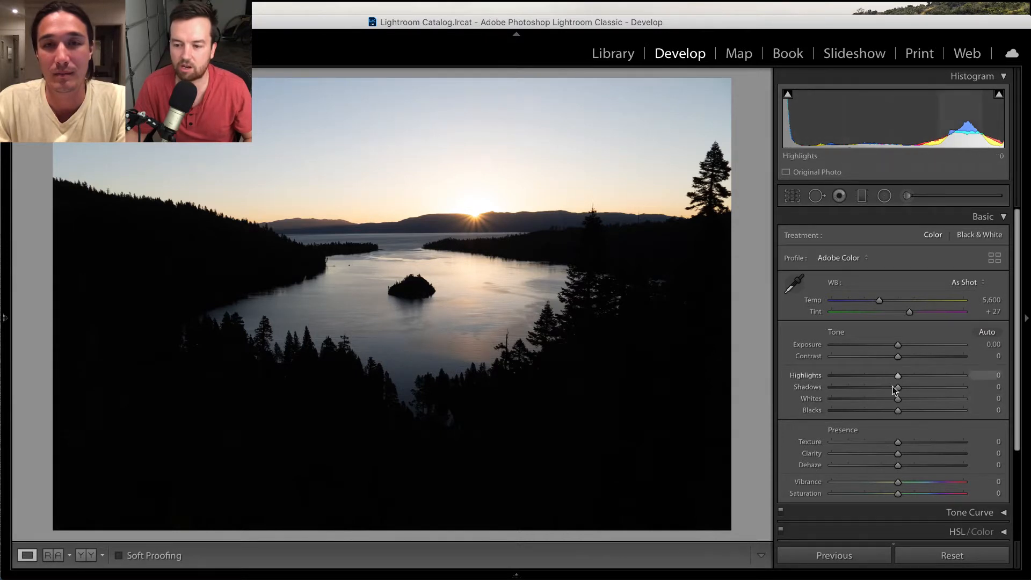
Raise the lake photo's Shadows to +81, trying an exposure of -0.50 and resetting it to 0.00
{"action": "scroll", "coordinate": [798, 392], "scroll_direction": "down", "scroll_amount": 2}
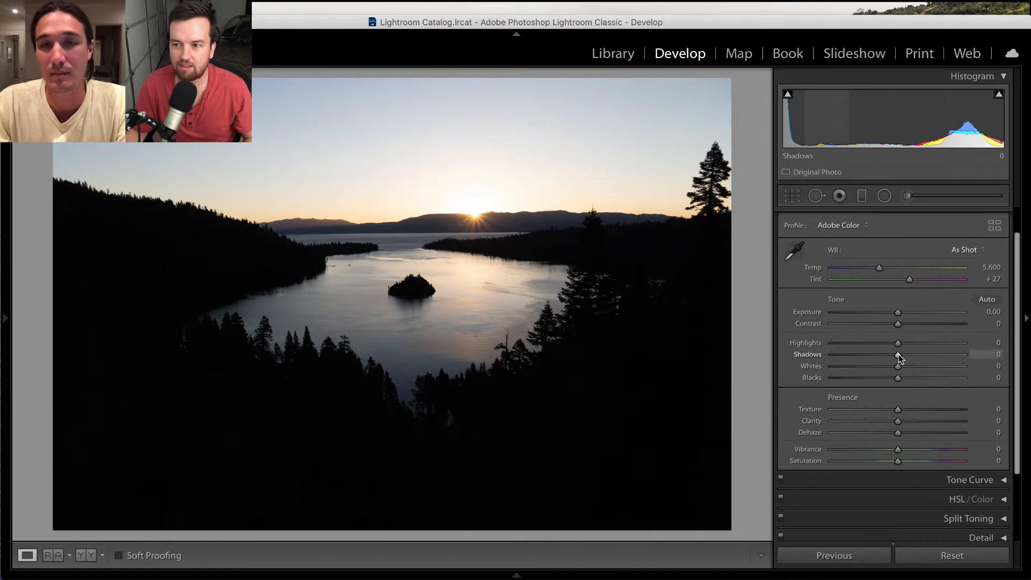
{"action": "left_click_drag", "start_coordinate": [898, 355], "coordinate": [925, 357]}
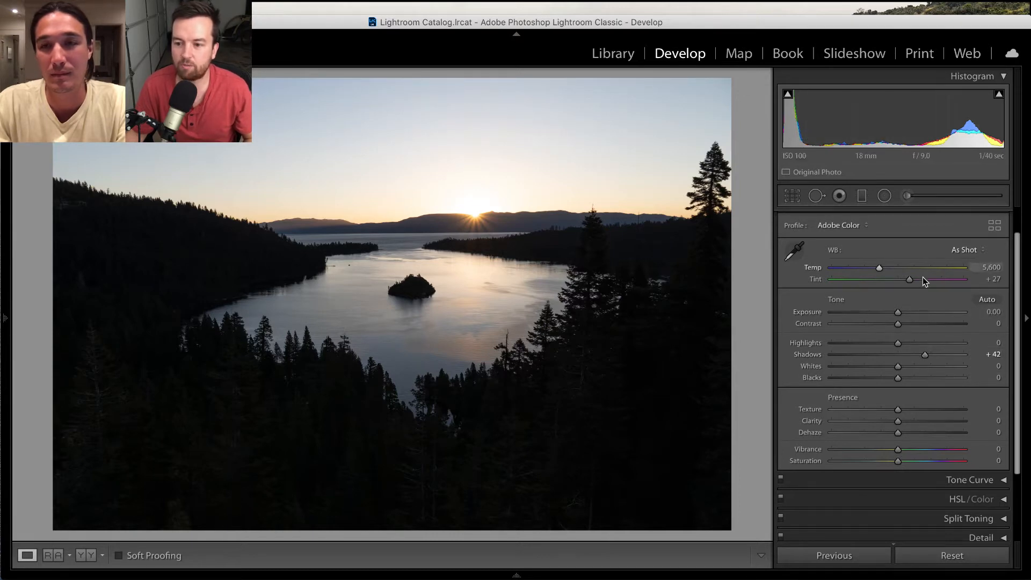
{"action": "mouse_move", "coordinate": [899, 311]}
{"action": "left_mouse_down"}
{"action": "mouse_move", "coordinate": [930, 311]}
{"action": "mouse_move", "coordinate": [880, 313]}
{"action": "mouse_move", "coordinate": [933, 315]}
{"action": "mouse_move", "coordinate": [892, 314]}
{"action": "left_mouse_up"}
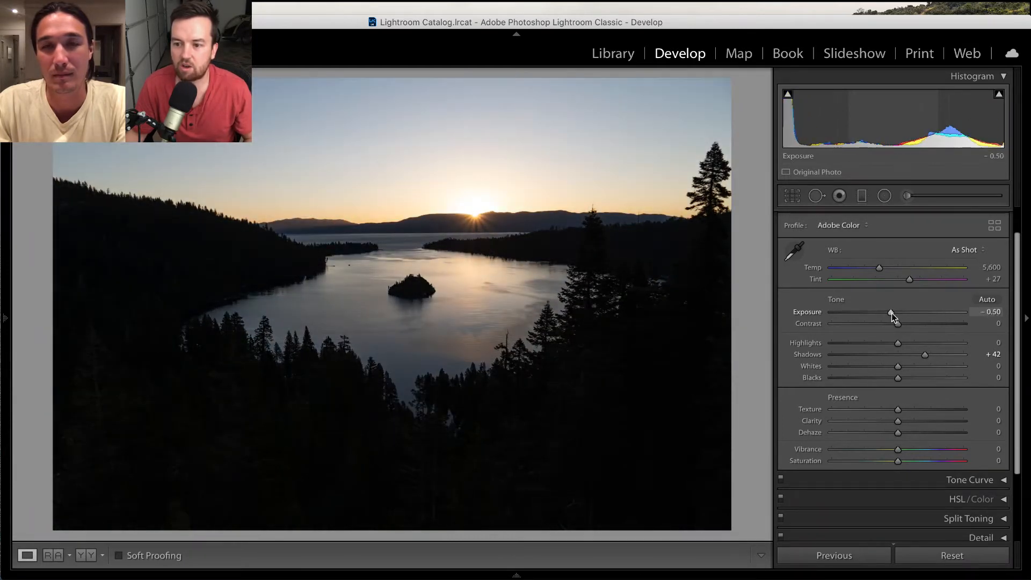
{"action": "double_click", "coordinate": [891, 311]}
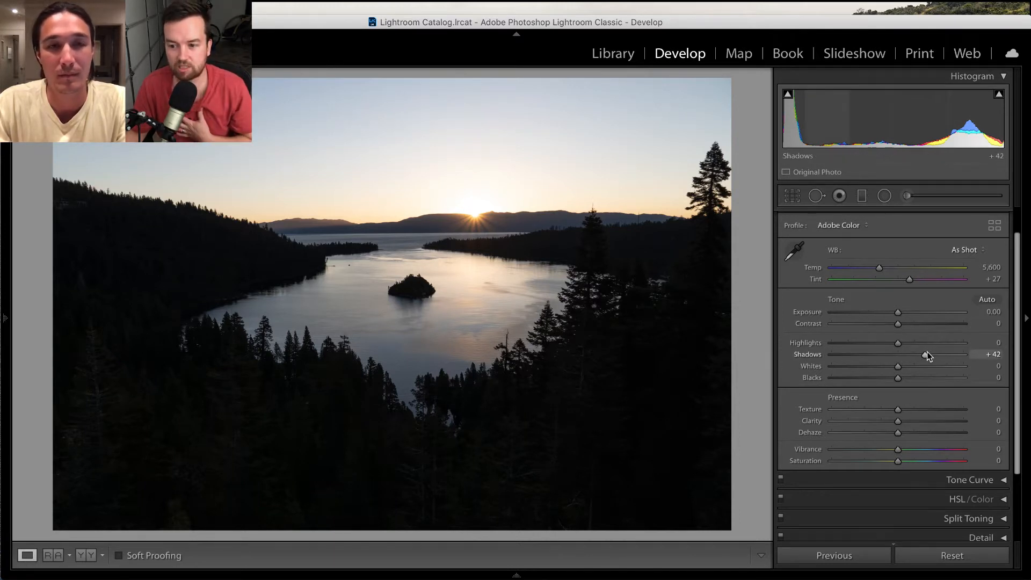
{"action": "left_click_drag", "start_coordinate": [922, 356], "coordinate": [949, 360]}
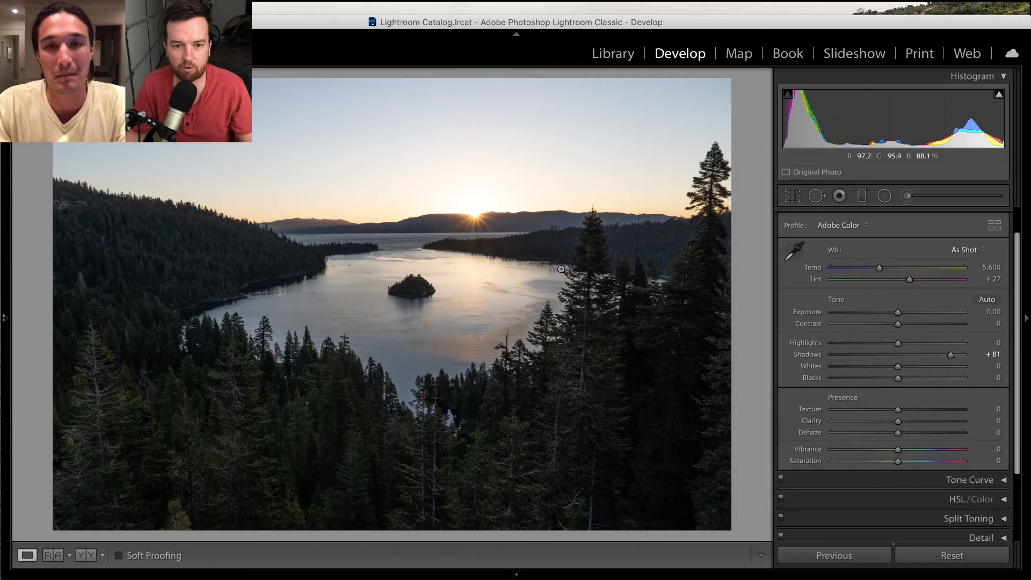
Set Highlights to -51, Whites to -31 and Blacks to -11 to recover the sky's tones
{"action": "left_click", "coordinate": [898, 344]}
{"action": "left_click_drag", "start_coordinate": [898, 345], "coordinate": [879, 371]}
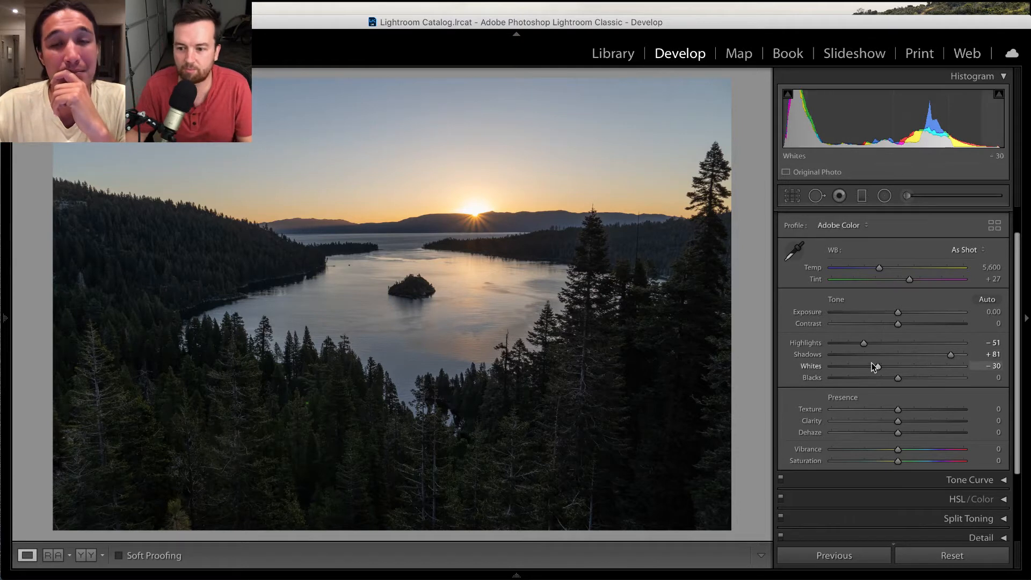
{"action": "left_click_drag", "start_coordinate": [878, 369], "coordinate": [896, 384]}
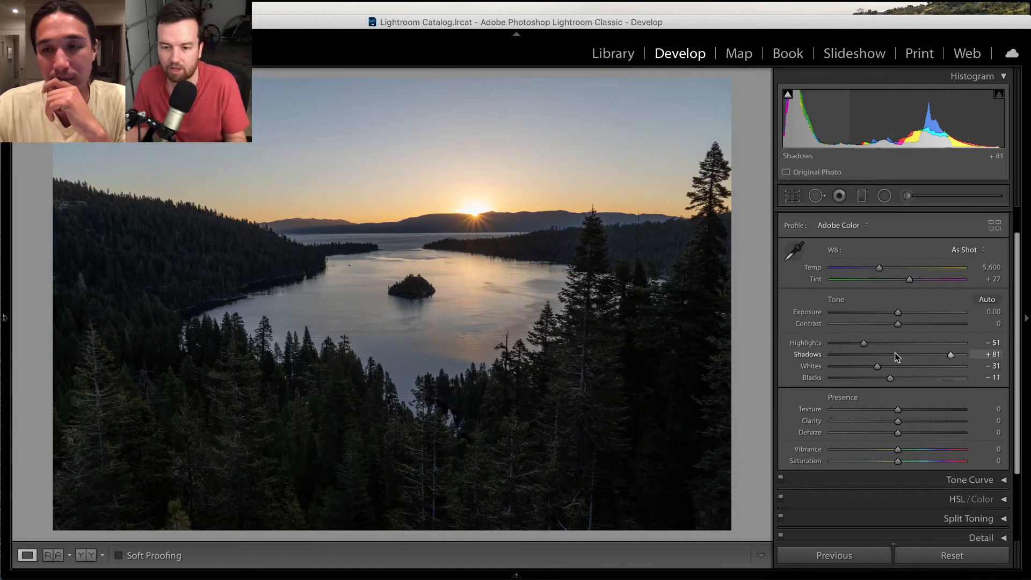
Refine the lake photo's tone with Shadows at +88, Exposure at +0.20 and Blacks at -37
{"action": "left_click_drag", "start_coordinate": [955, 355], "coordinate": [959, 355]}
{"action": "left_click_drag", "start_coordinate": [899, 311], "coordinate": [902, 315]}
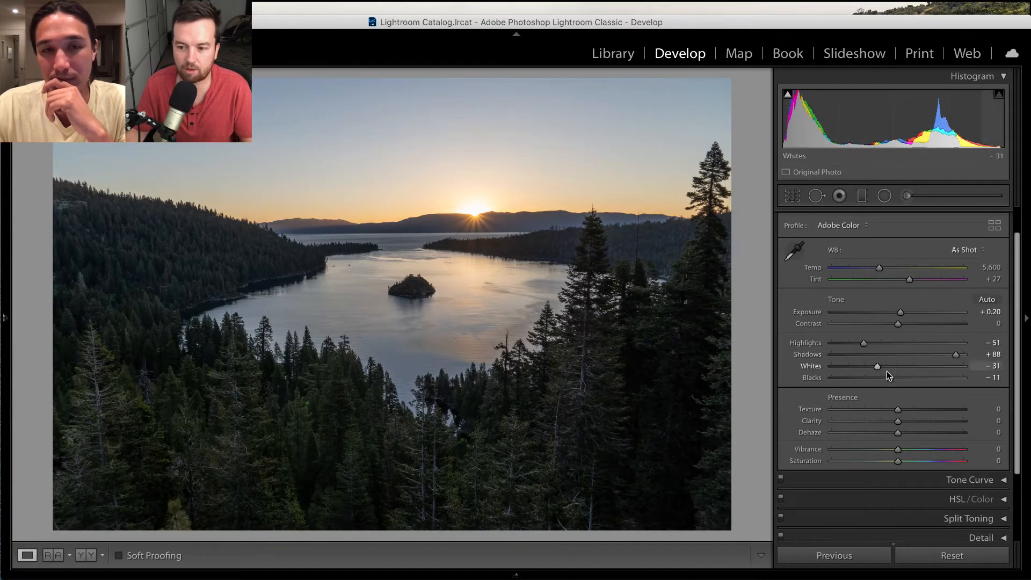
{"action": "left_click_drag", "start_coordinate": [889, 377], "coordinate": [873, 381]}
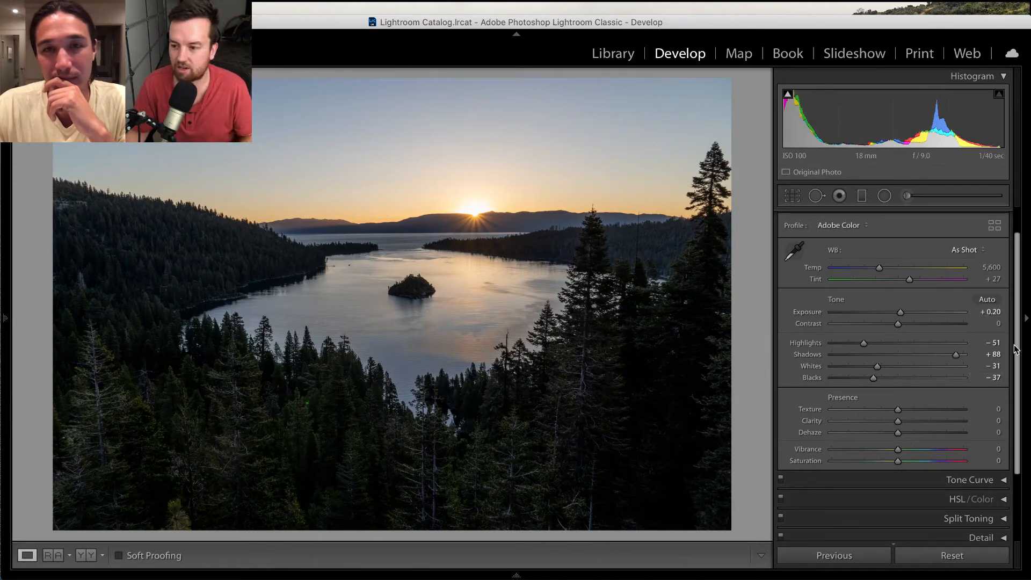
{"action": "left_click_drag", "start_coordinate": [1017, 334], "coordinate": [1014, 378]}
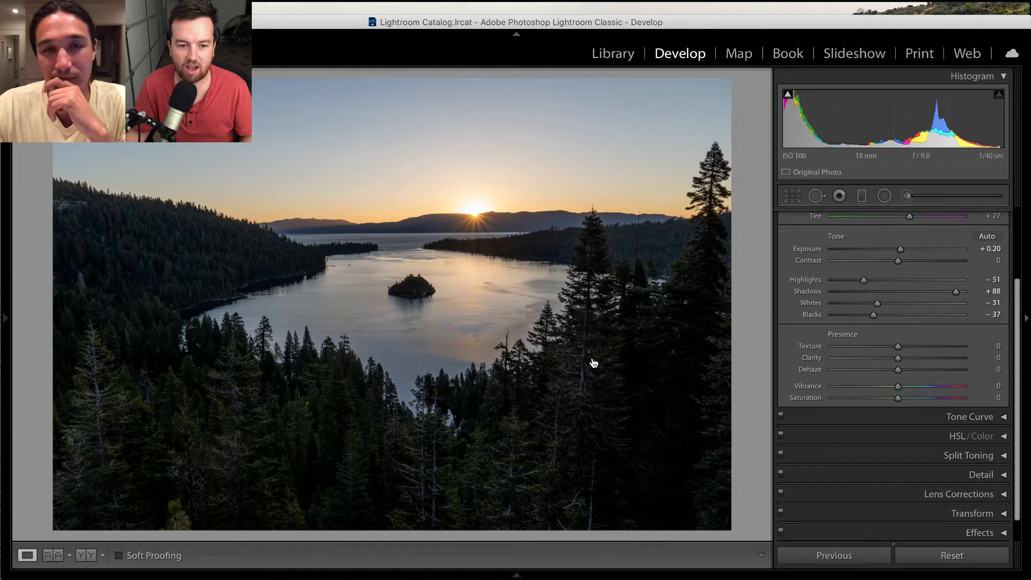
{"action": "key", "text": "super+Tab"}
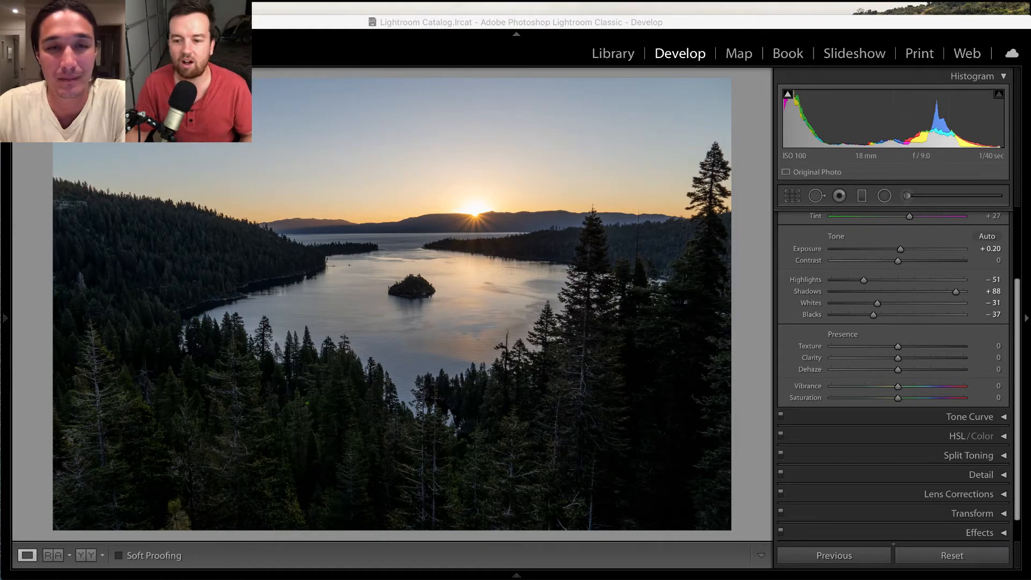
{"action": "left_click", "coordinate": [749, 419]}
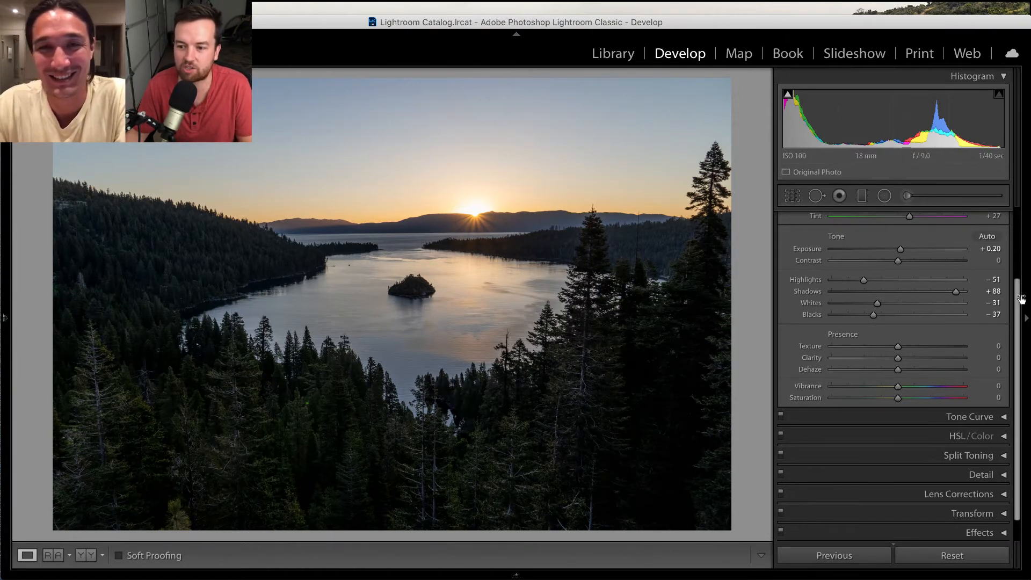
Set Clarity to +15 and Texture to +15, checking the fine detail in the trees
{"action": "mouse_move", "coordinate": [1017, 297]}
{"action": "left_mouse_down"}
{"action": "mouse_move", "coordinate": [998, 256]}
{"action": "mouse_move", "coordinate": [1003, 313]}
{"action": "left_mouse_up"}
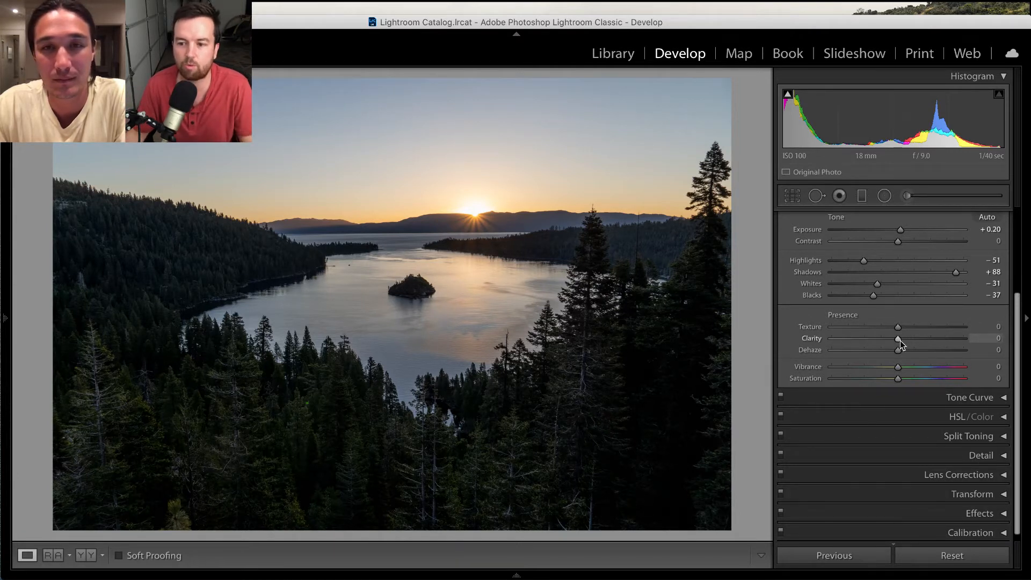
{"action": "mouse_move", "coordinate": [898, 339]}
{"action": "left_mouse_down"}
{"action": "mouse_move", "coordinate": [981, 339]}
{"action": "mouse_move", "coordinate": [909, 345]}
{"action": "mouse_move", "coordinate": [912, 329]}
{"action": "mouse_move", "coordinate": [948, 333]}
{"action": "mouse_move", "coordinate": [902, 330]}
{"action": "left_mouse_up"}
{"action": "left_click", "coordinate": [521, 321]}
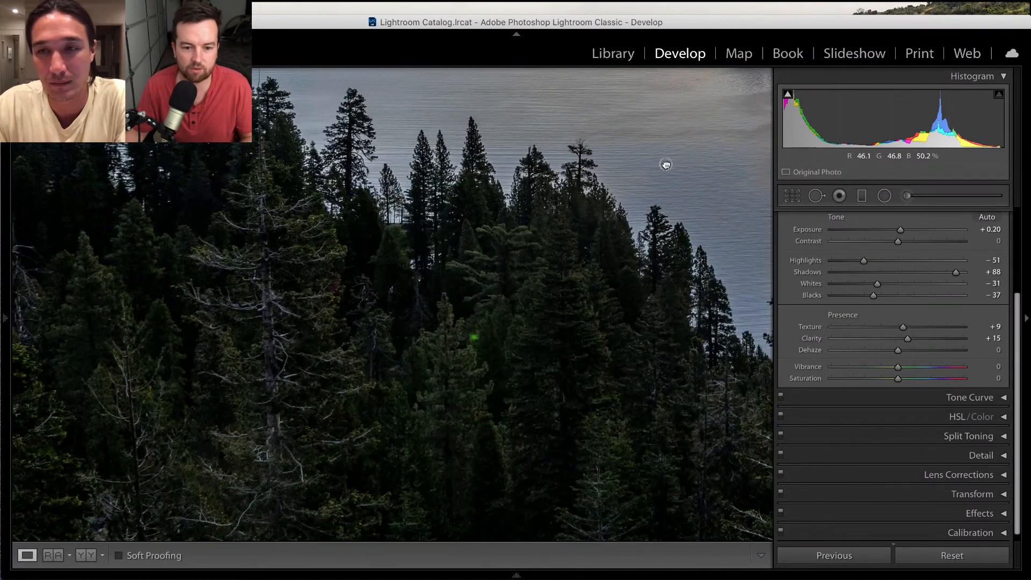
{"action": "left_click_drag", "start_coordinate": [223, 297], "coordinate": [661, 421]}
{"action": "left_click_drag", "start_coordinate": [280, 428], "coordinate": [369, 170]}
{"action": "left_click_drag", "start_coordinate": [544, 426], "coordinate": [502, 230]}
{"action": "key", "text": "z"}
{"action": "key", "text": "z"}
{"action": "mouse_move", "coordinate": [903, 327]}
{"action": "left_mouse_down"}
{"action": "mouse_move", "coordinate": [985, 329]}
{"action": "mouse_move", "coordinate": [907, 331]}
{"action": "left_mouse_up"}
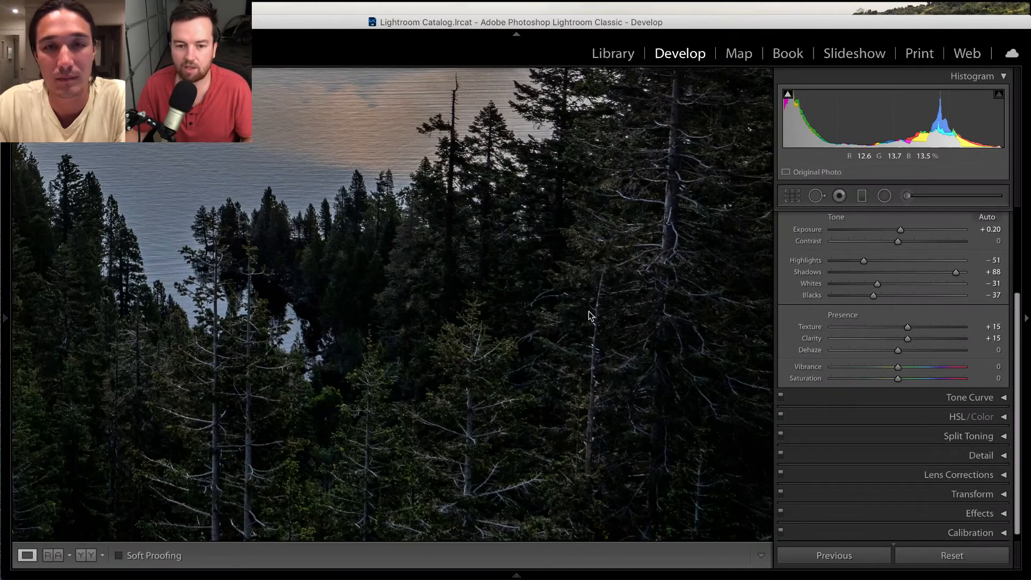
{"action": "left_click", "coordinate": [520, 311]}
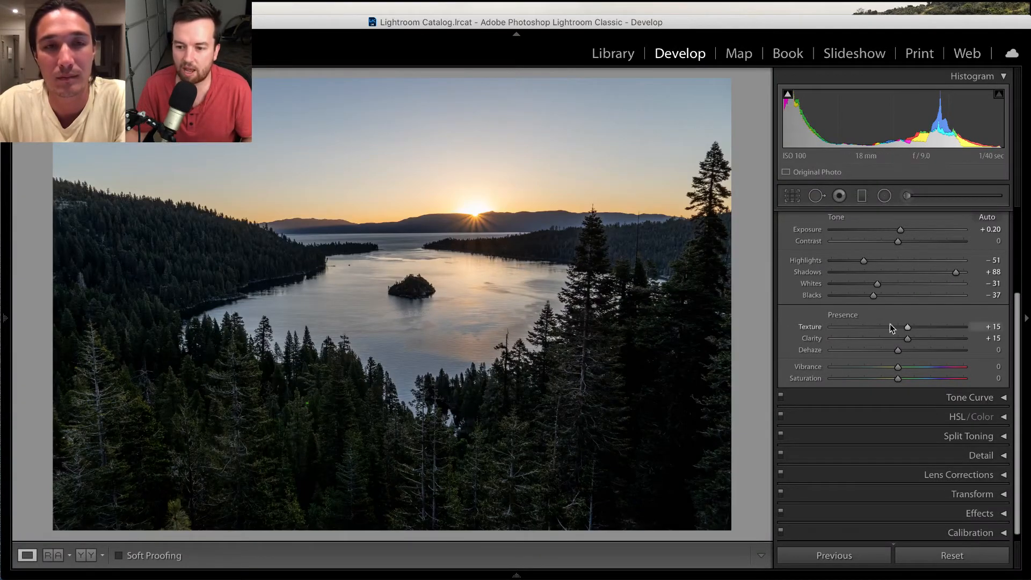
Try increasing Dehaze on the lake photo and reset it to 0
{"action": "left_click_drag", "start_coordinate": [898, 350], "coordinate": [918, 356]}
{"action": "double_click", "coordinate": [917, 353]}
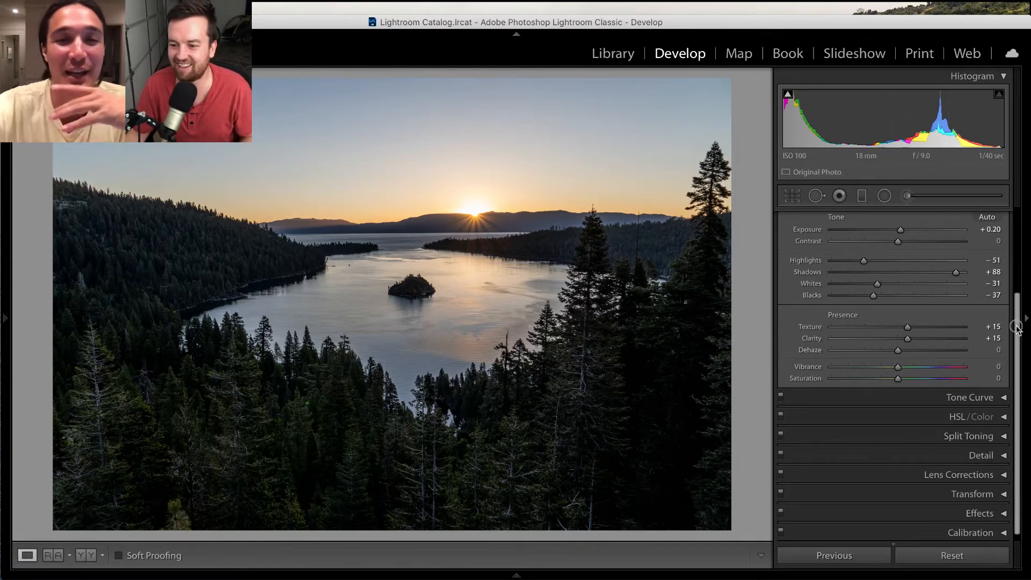
Boost the lake photo's colours by setting Vibrance to +29
{"action": "left_click_drag", "start_coordinate": [1016, 327], "coordinate": [1019, 372]}
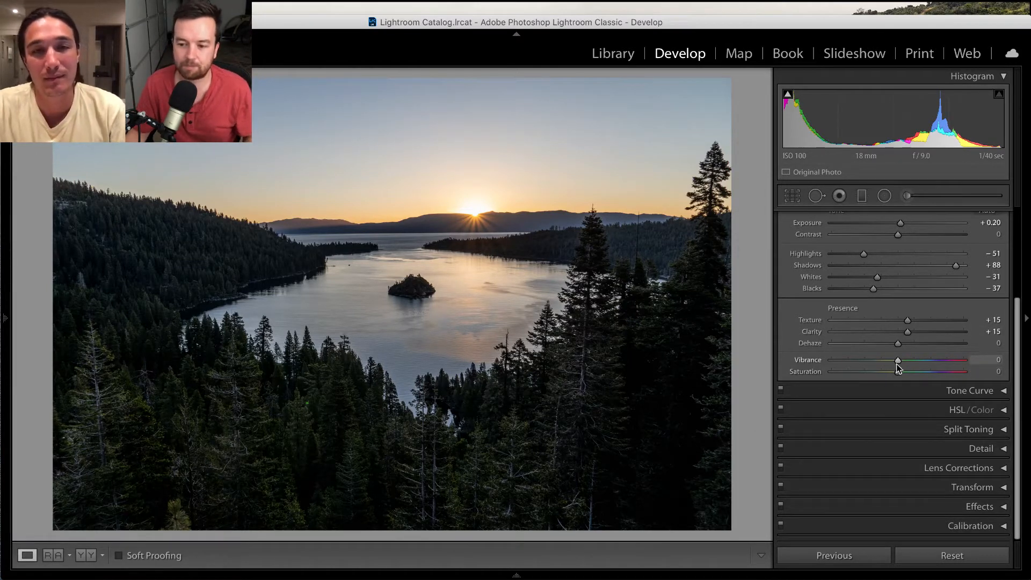
{"action": "left_click_drag", "start_coordinate": [898, 371], "coordinate": [920, 365]}
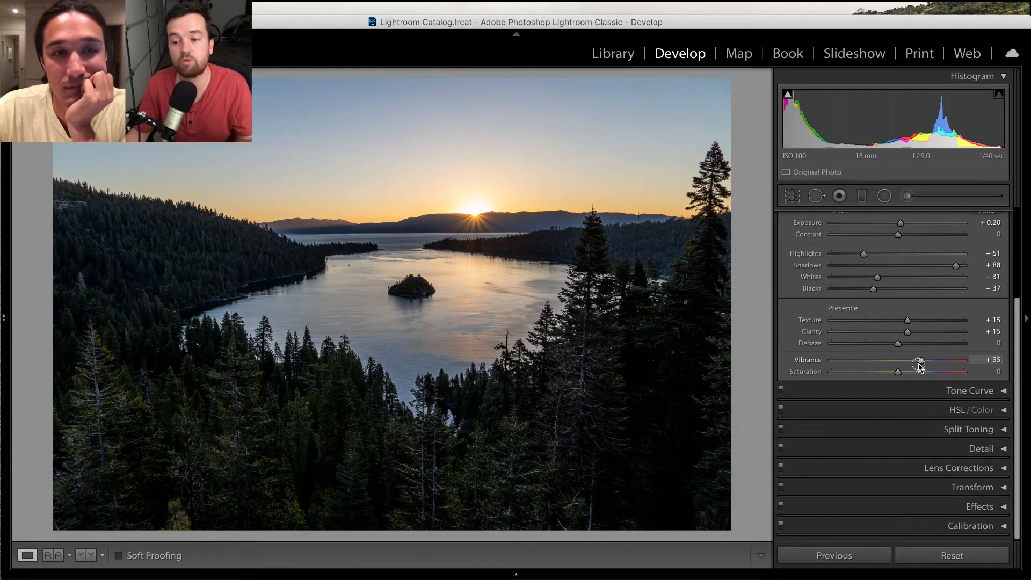
{"action": "left_click_drag", "start_coordinate": [919, 365], "coordinate": [921, 375]}
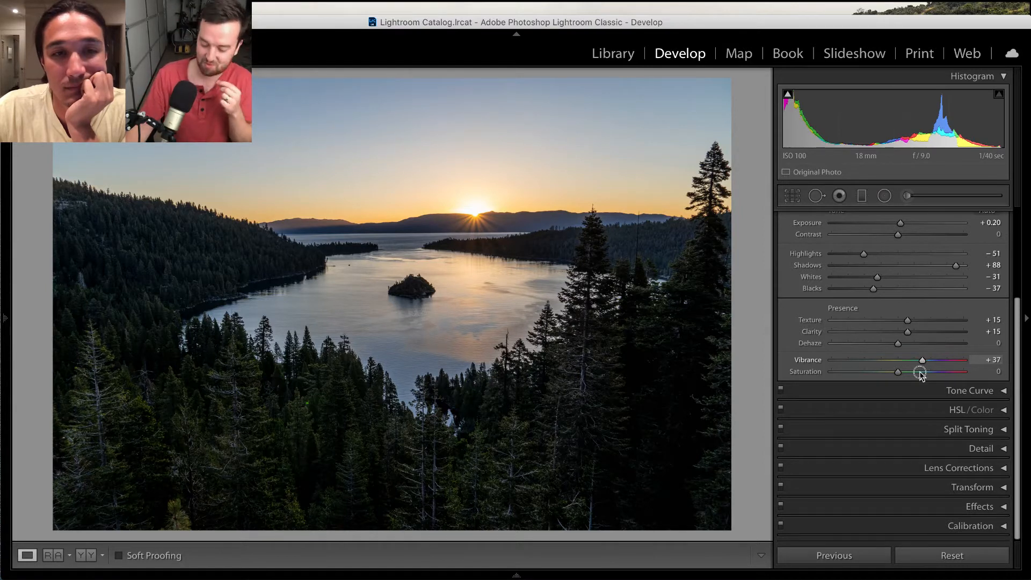
{"action": "left_click_drag", "start_coordinate": [921, 374], "coordinate": [915, 373]}
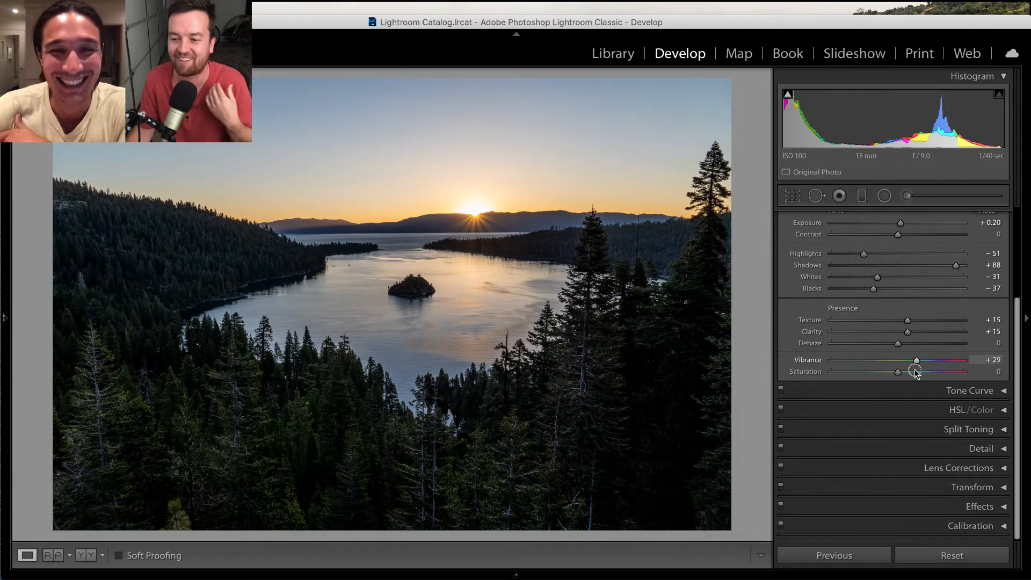
Return Vibrance to 0 on the lake photo and set the overall Saturation to +18
{"action": "left_click_drag", "start_coordinate": [916, 373], "coordinate": [917, 370]}
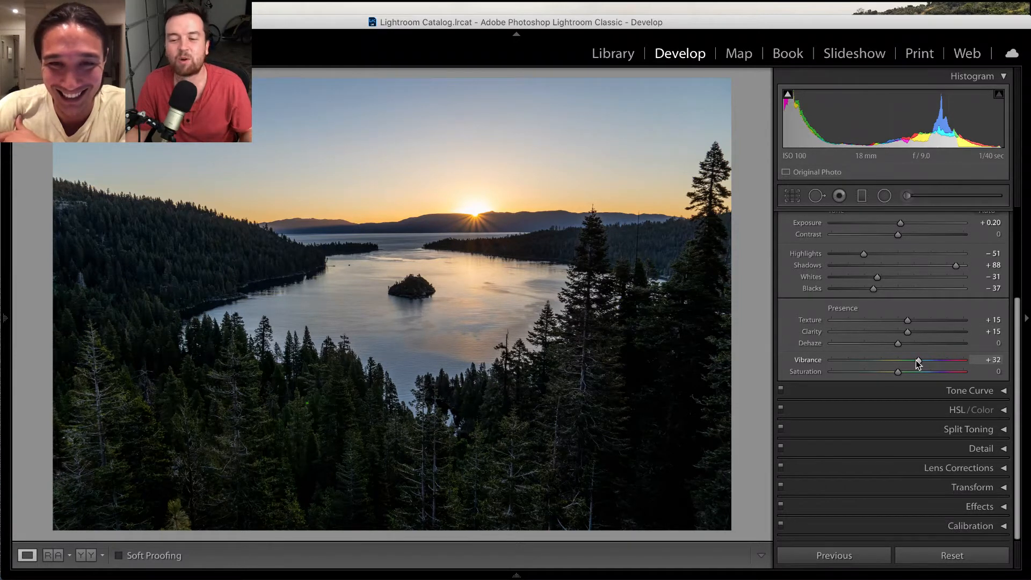
{"action": "left_click_drag", "start_coordinate": [919, 365], "coordinate": [910, 385]}
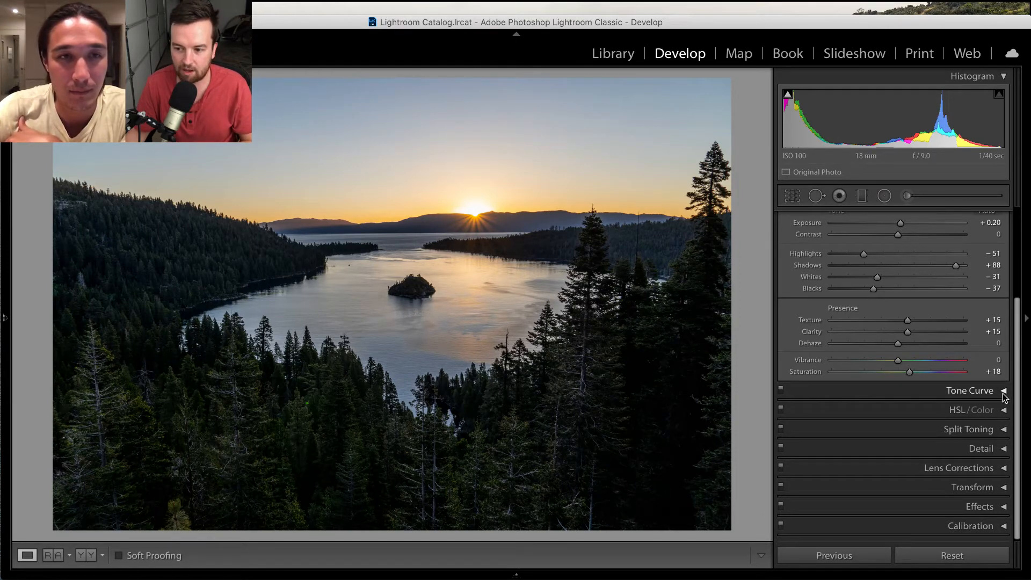
Open the HSL adjustments and show the Saturation controls for the individual colours
{"action": "left_click", "coordinate": [1004, 410]}
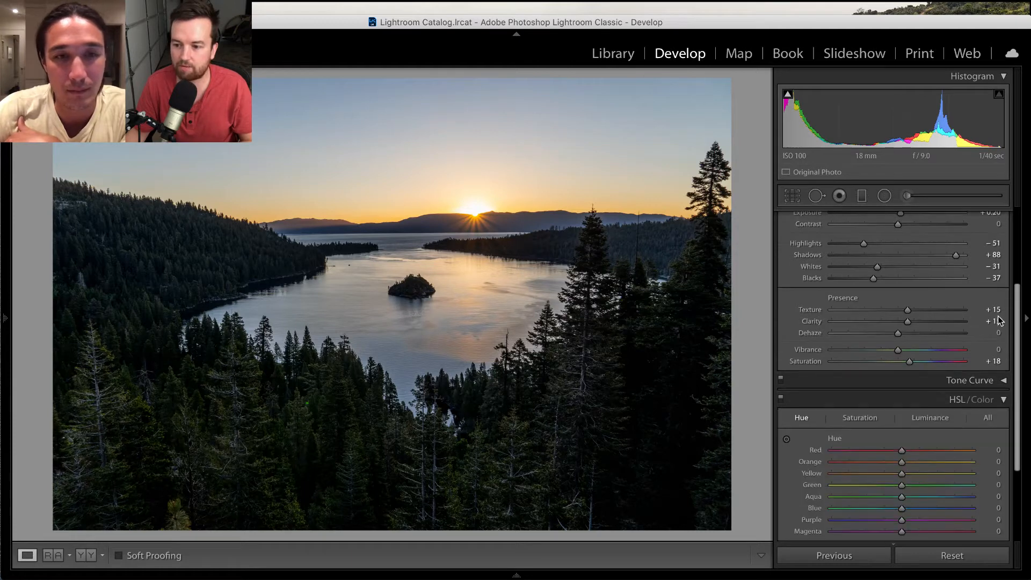
{"action": "left_click_drag", "start_coordinate": [1019, 341], "coordinate": [1019, 389]}
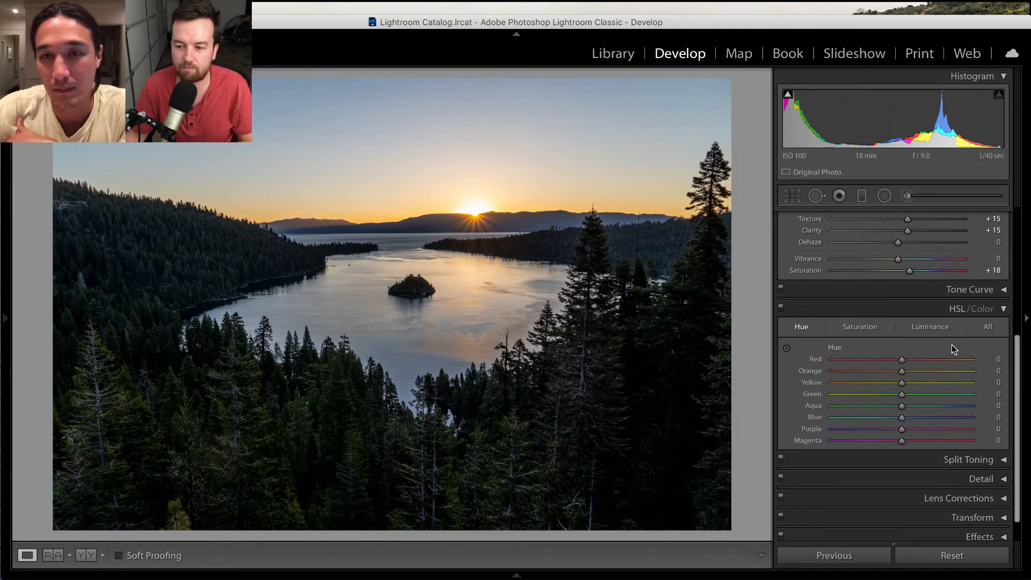
{"action": "left_click_drag", "start_coordinate": [1018, 339], "coordinate": [1019, 347]}
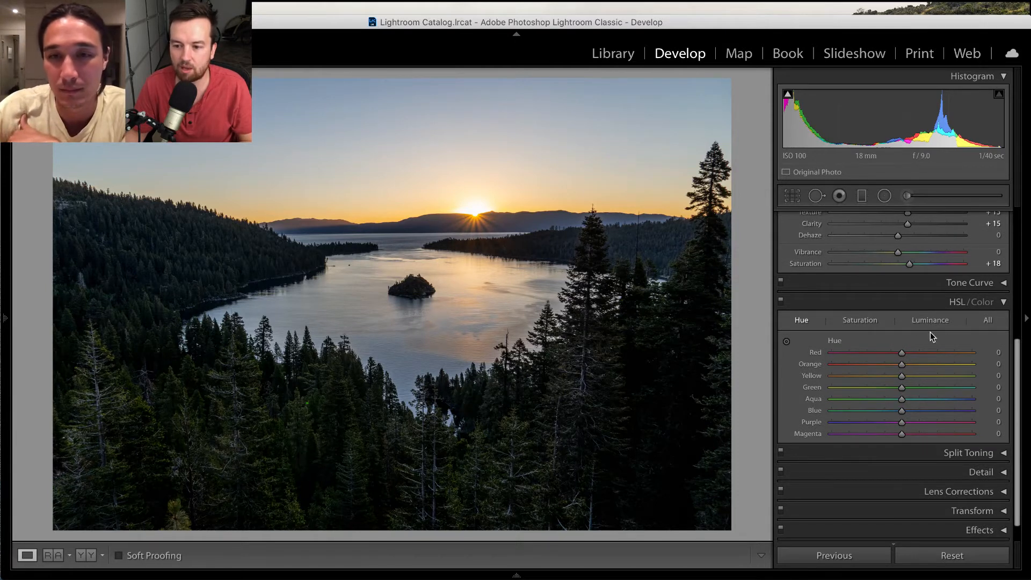
{"action": "left_click", "coordinate": [861, 322]}
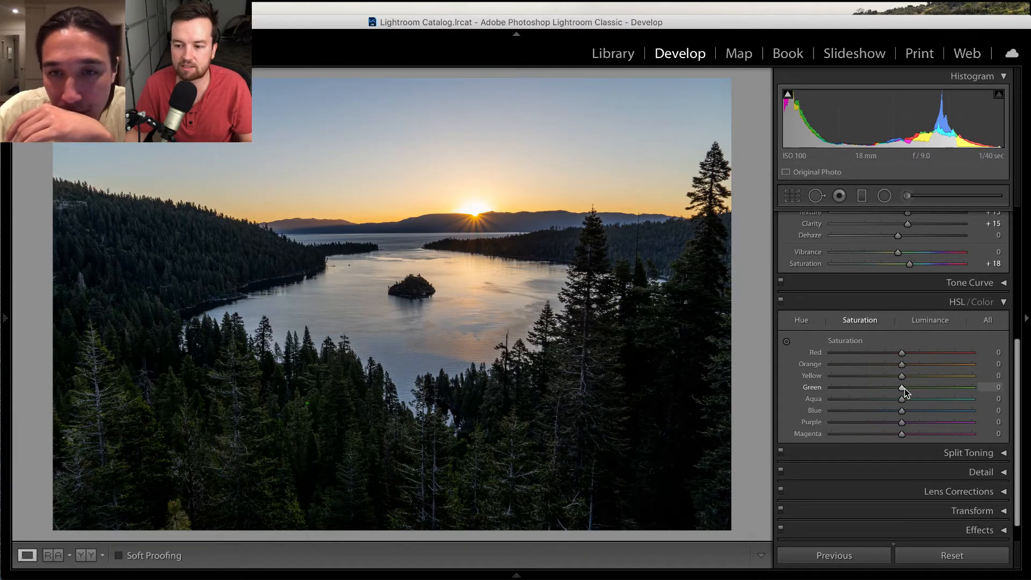
Try shifting the Green and Blue saturation and reset both to 0
{"action": "left_click_drag", "start_coordinate": [904, 388], "coordinate": [940, 418]}
{"action": "double_click", "coordinate": [920, 388]}
{"action": "double_click", "coordinate": [940, 413]}
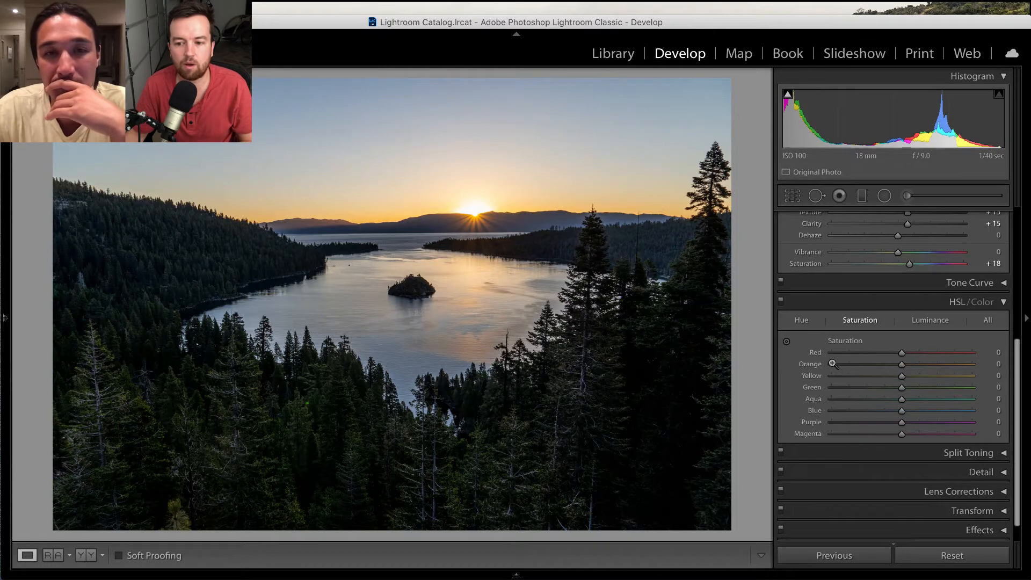
Boost saturation with targeted adjustments on the sky, lake and trees, reaching Orange +43, Yellow +77, Green +30 and Blue +44
{"action": "left_click", "coordinate": [786, 342]}
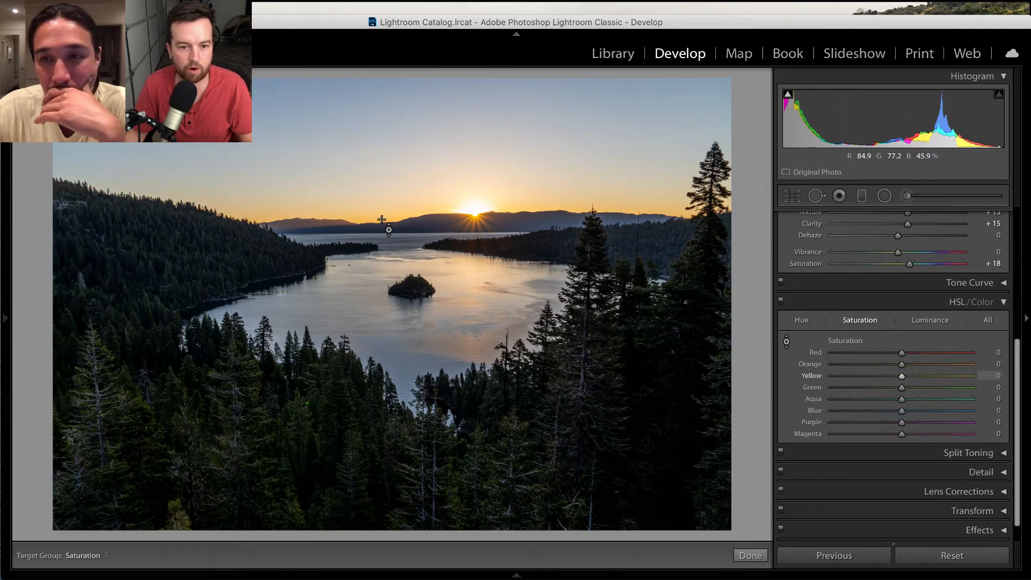
{"action": "left_click_drag", "start_coordinate": [382, 219], "coordinate": [396, 108]}
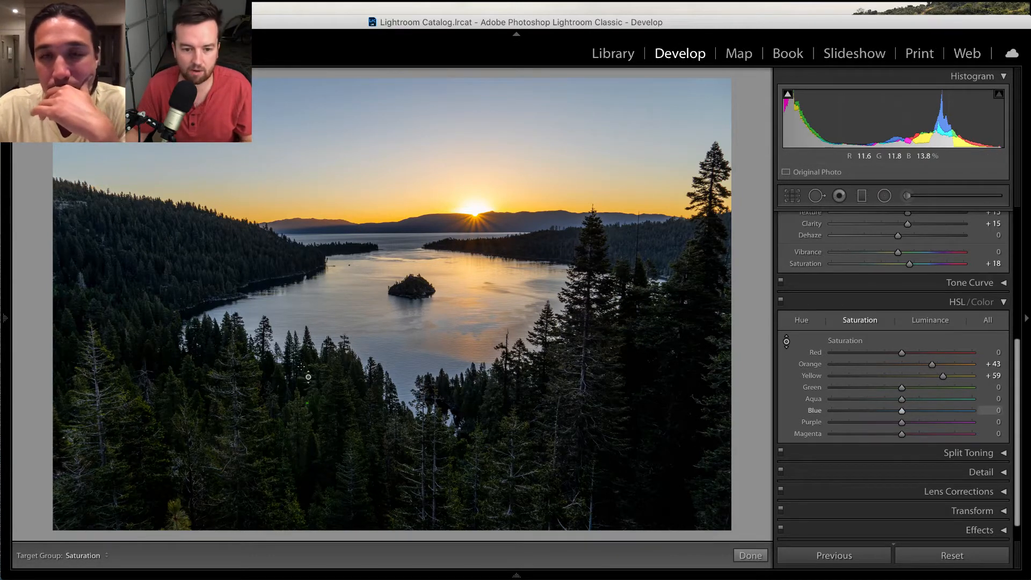
{"action": "left_click_drag", "start_coordinate": [410, 365], "coordinate": [409, 312]}
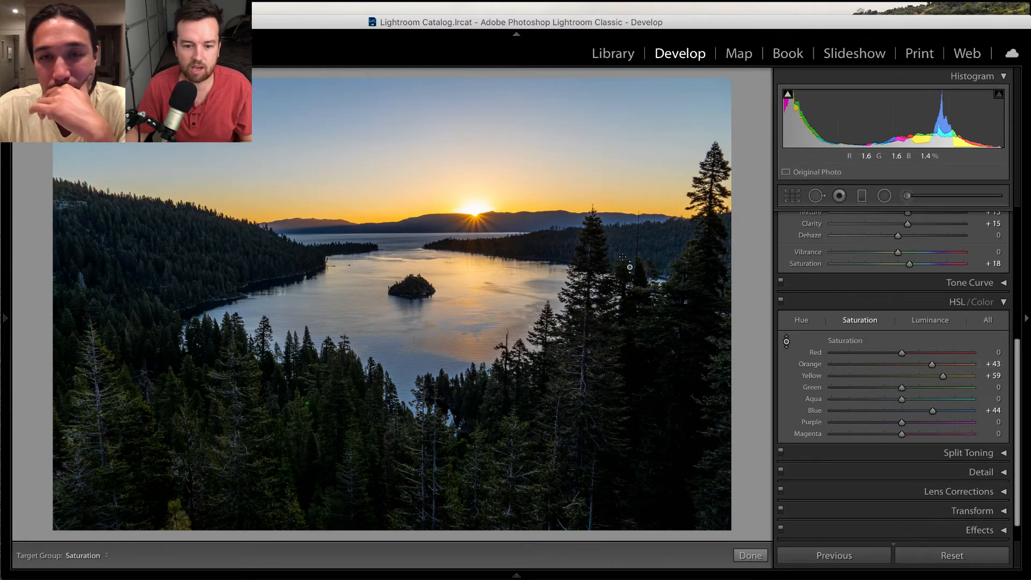
{"action": "left_click_drag", "start_coordinate": [304, 419], "coordinate": [306, 364]}
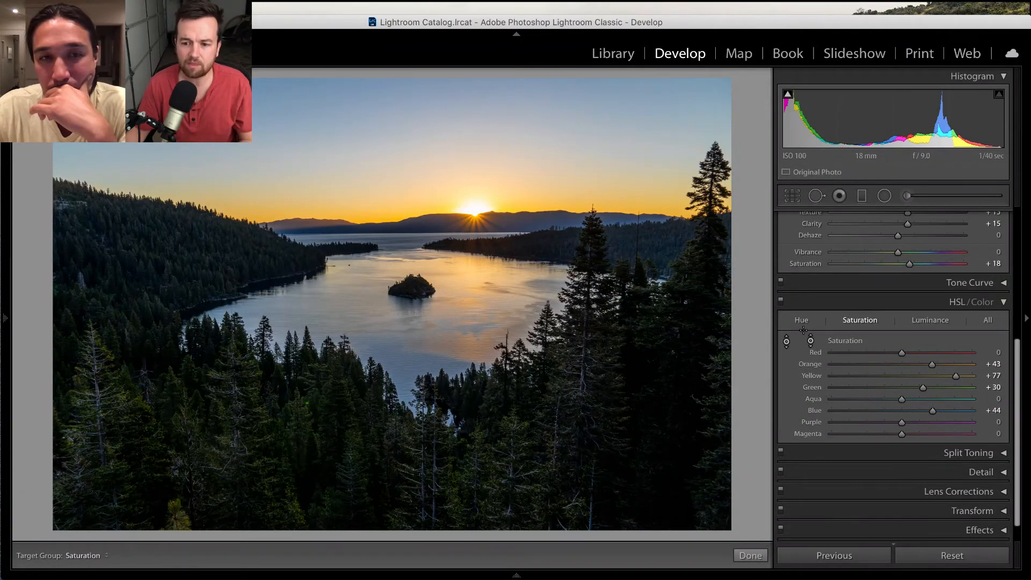
Compare the photo with HSL off and on, and set the colour saturation to Orange +15, Yellow +16 and Green +56
{"action": "left_click", "coordinate": [780, 300]}
{"action": "left_click", "coordinate": [780, 301]}
{"action": "left_click", "coordinate": [781, 301]}
{"action": "left_click", "coordinate": [781, 301]}
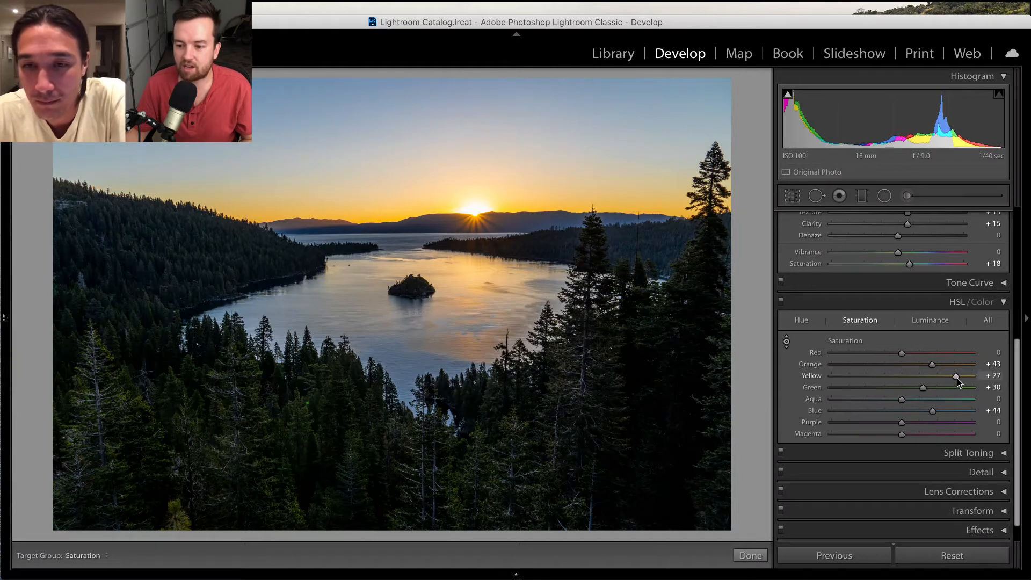
{"action": "left_click_drag", "start_coordinate": [957, 378], "coordinate": [914, 368]}
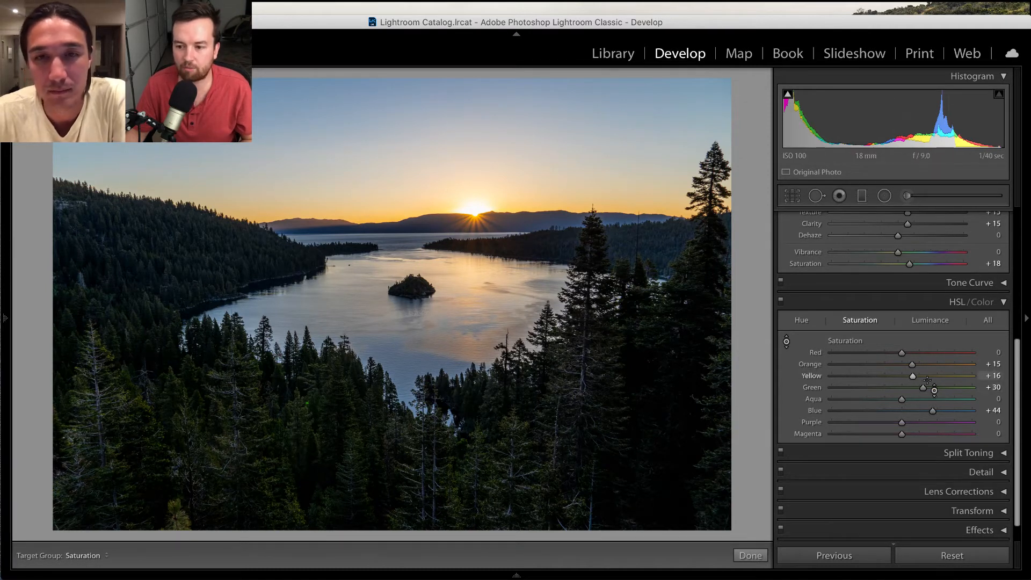
{"action": "left_click_drag", "start_coordinate": [921, 387], "coordinate": [946, 388]}
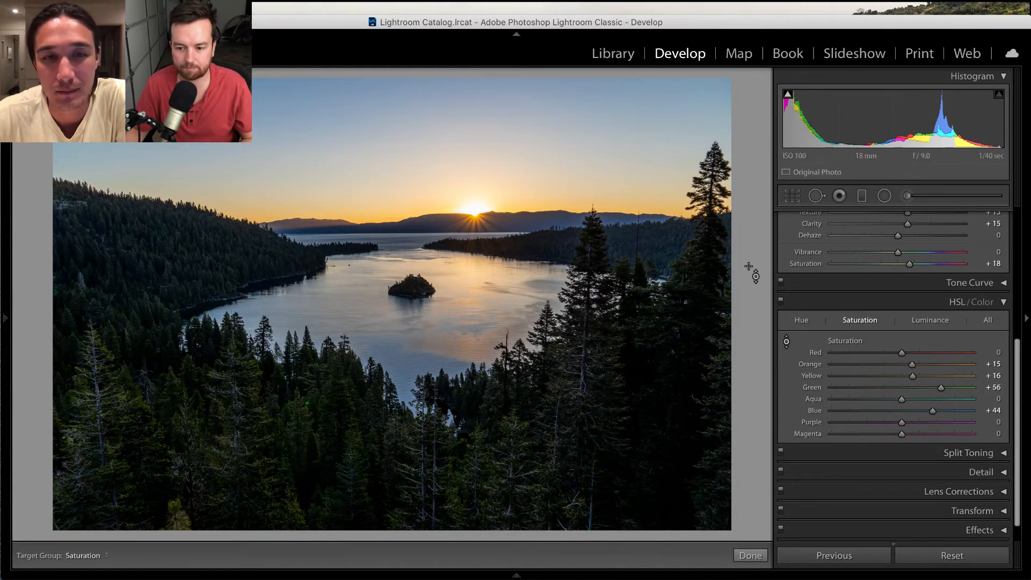
Try a blue split tone in the highlights with Hue 216 and Saturation 31
{"action": "scroll", "coordinate": [1014, 394], "scroll_direction": "down", "scroll_amount": 2}
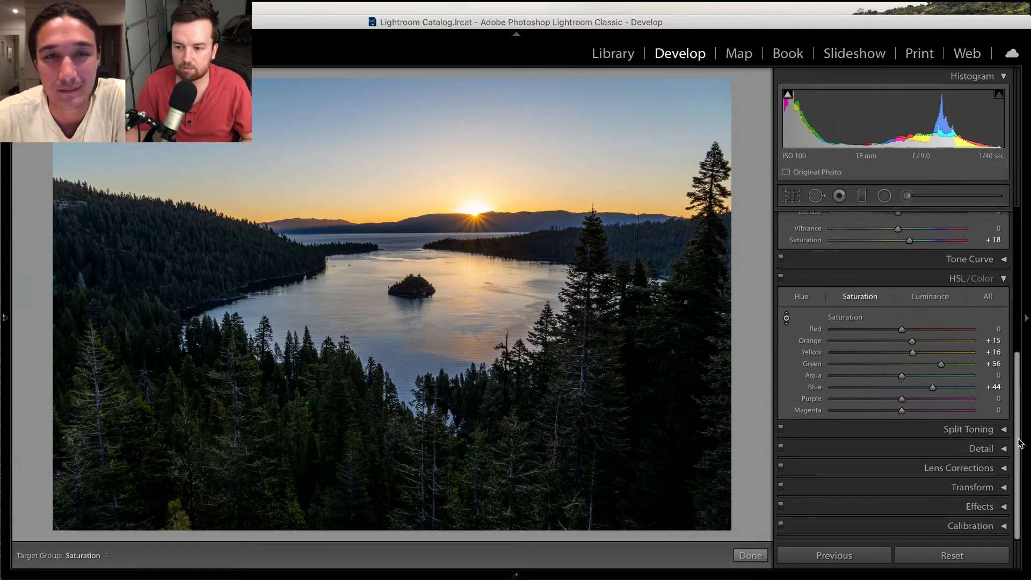
{"action": "left_click", "coordinate": [1004, 428]}
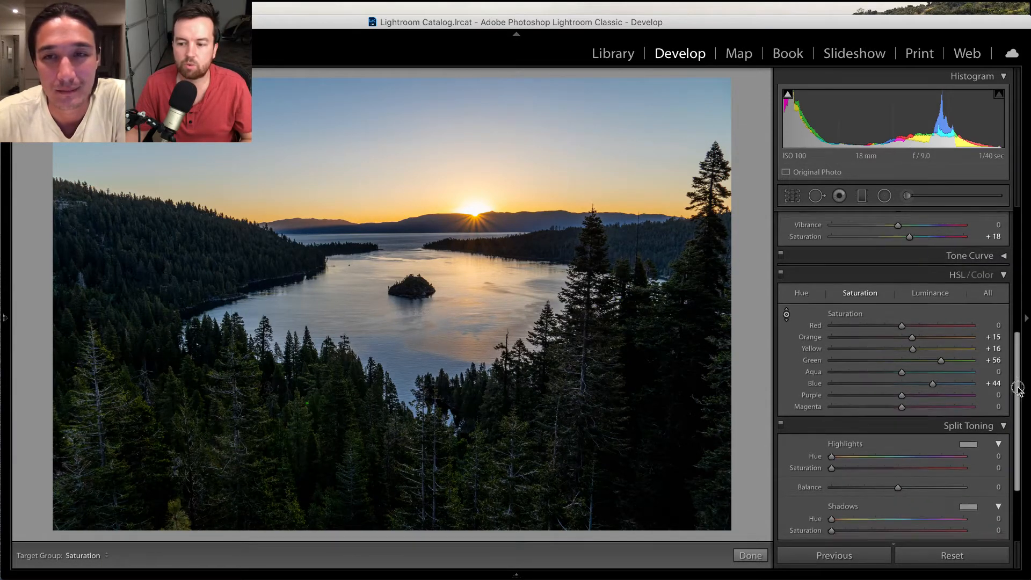
{"action": "scroll", "coordinate": [1021, 386], "scroll_direction": "down", "scroll_amount": 4}
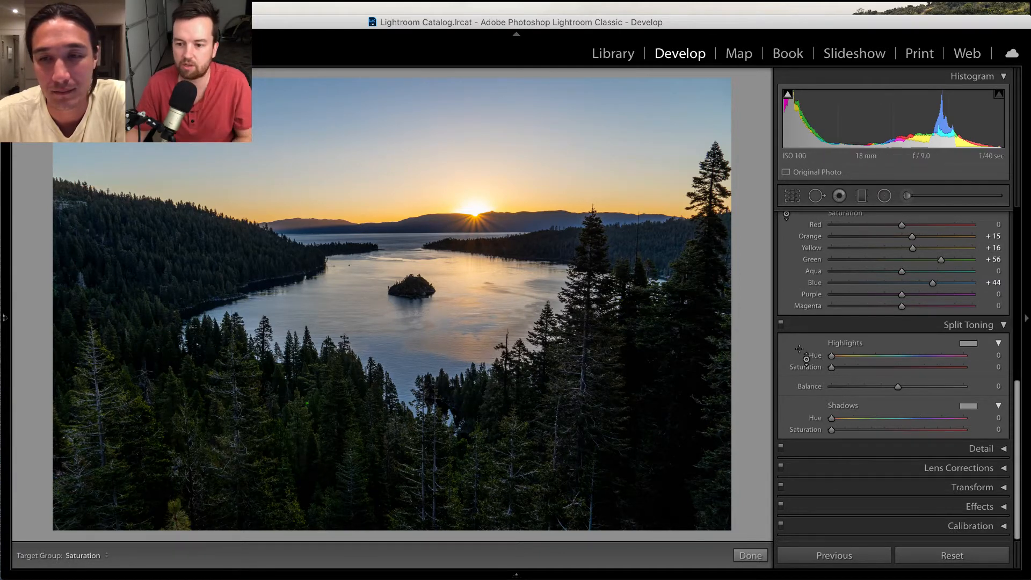
{"action": "left_click_drag", "start_coordinate": [831, 367], "coordinate": [893, 371]}
{"action": "left_click_drag", "start_coordinate": [833, 356], "coordinate": [918, 363]}
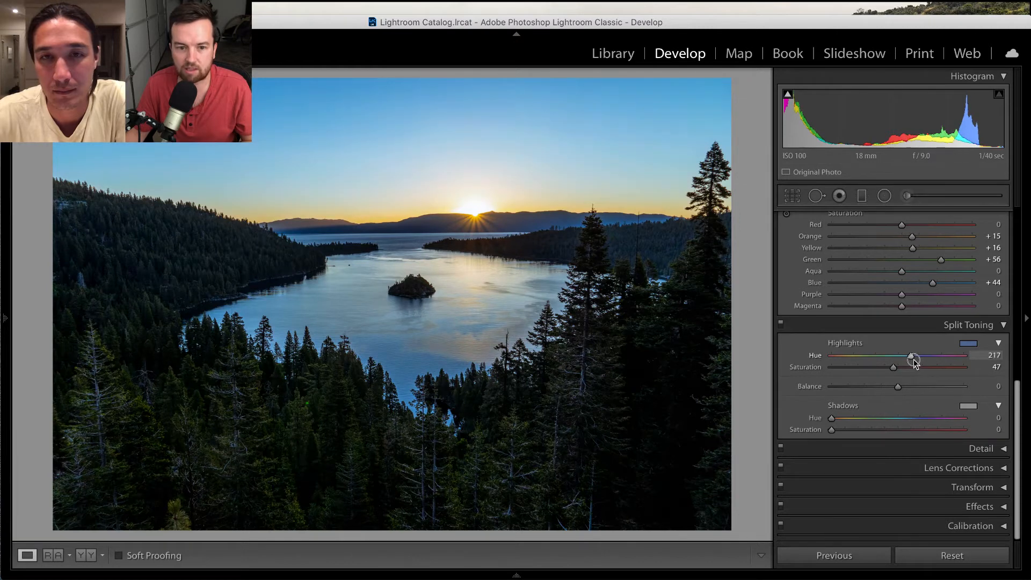
{"action": "left_click_drag", "start_coordinate": [915, 363], "coordinate": [872, 376]}
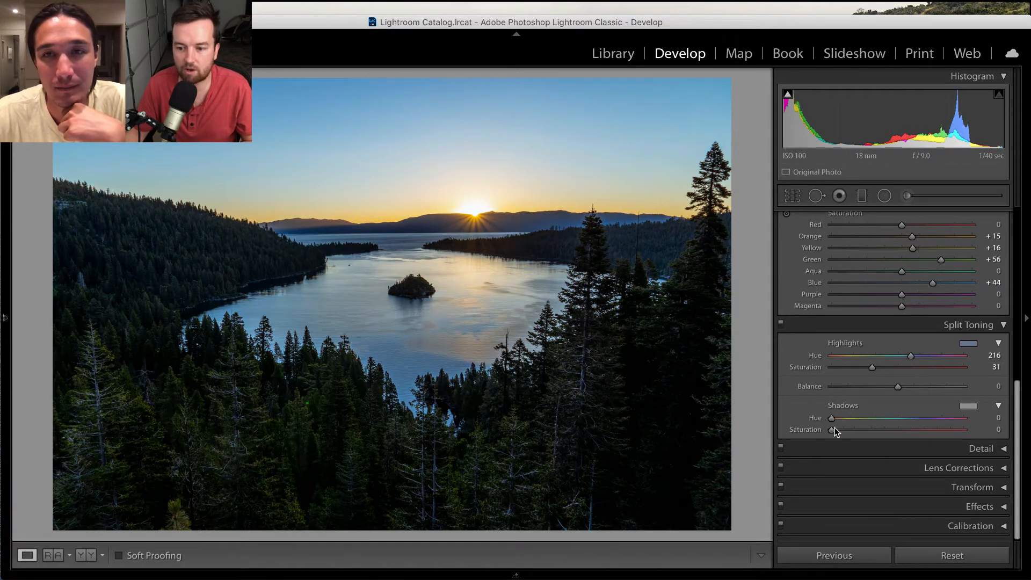
Try split-toning the shadows at Hue 37 and Saturation 55, and return both shadow and highlight saturation to 0
{"action": "left_click_drag", "start_coordinate": [832, 429], "coordinate": [901, 430]}
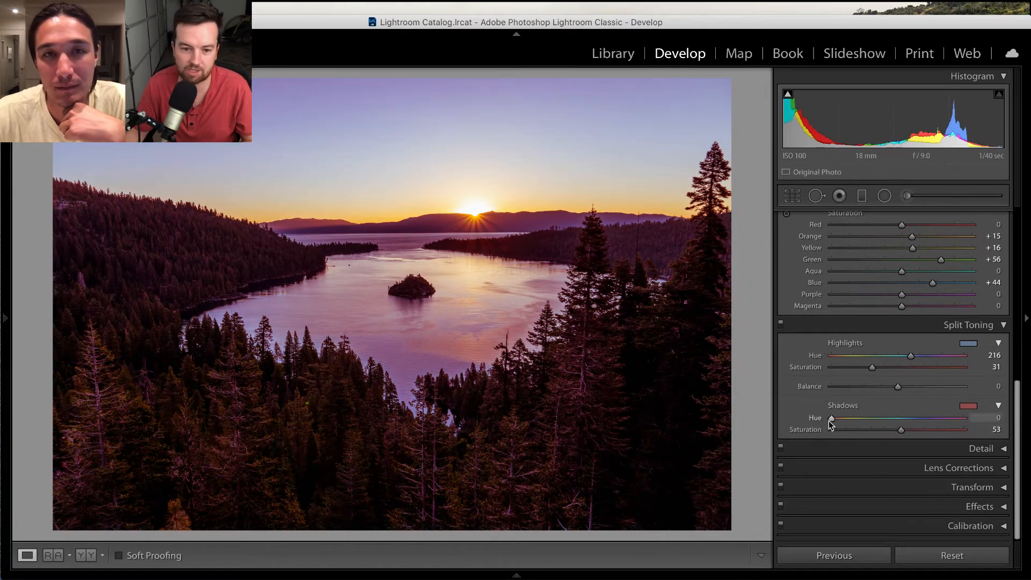
{"action": "left_click_drag", "start_coordinate": [831, 419], "coordinate": [868, 425]}
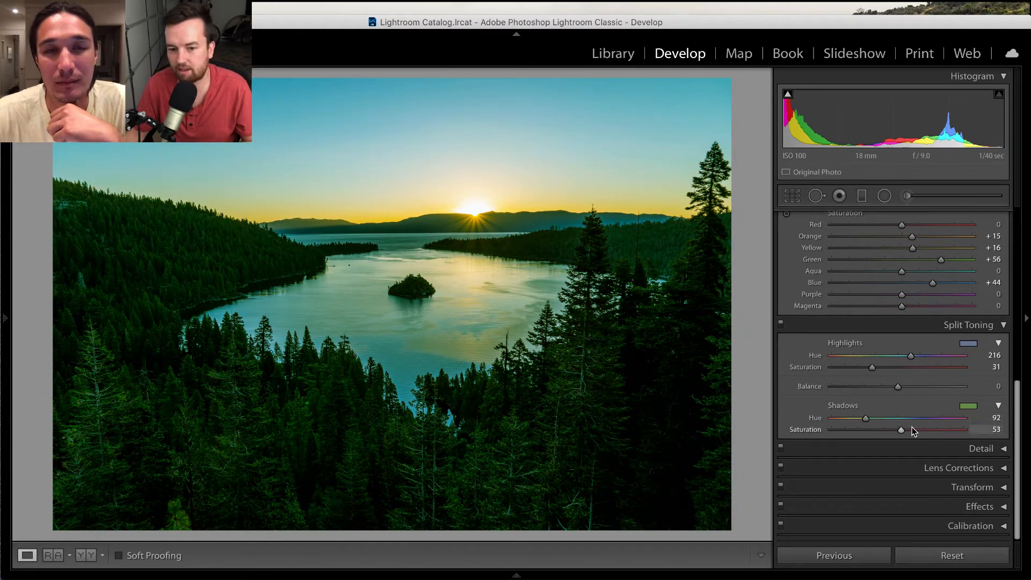
{"action": "left_click_drag", "start_coordinate": [898, 430], "coordinate": [858, 430]}
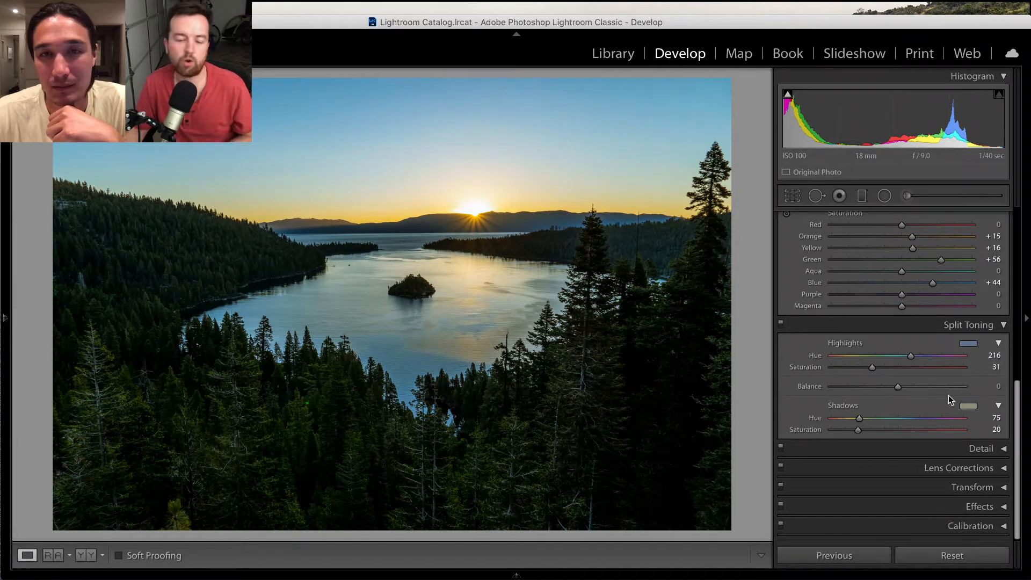
{"action": "mouse_move", "coordinate": [859, 430]}
{"action": "left_mouse_down"}
{"action": "mouse_move", "coordinate": [944, 428]}
{"action": "mouse_move", "coordinate": [838, 429]}
{"action": "mouse_move", "coordinate": [845, 423]}
{"action": "left_mouse_up"}
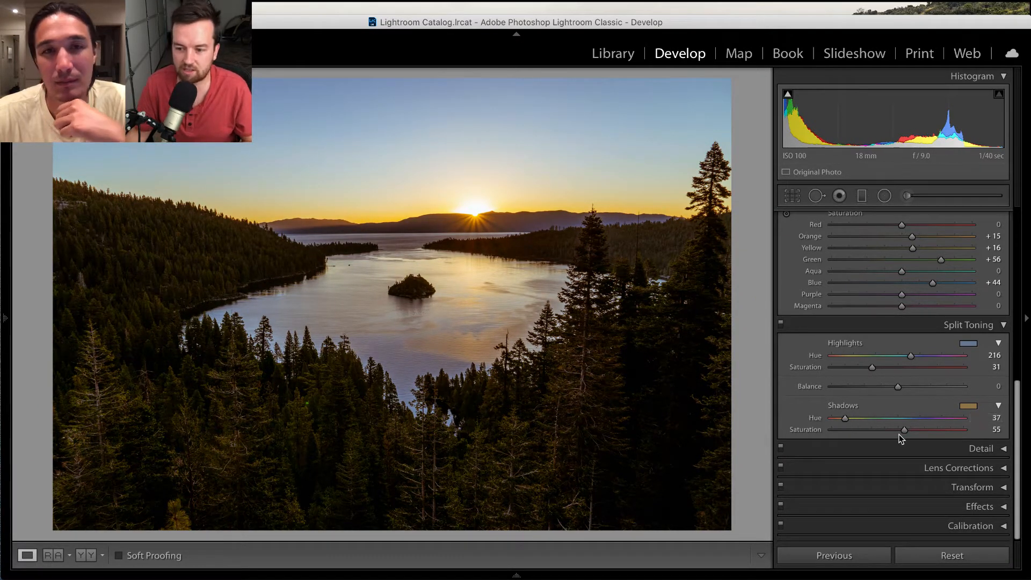
{"action": "left_click_drag", "start_coordinate": [904, 431], "coordinate": [798, 439]}
{"action": "left_click_drag", "start_coordinate": [869, 366], "coordinate": [684, 360]}
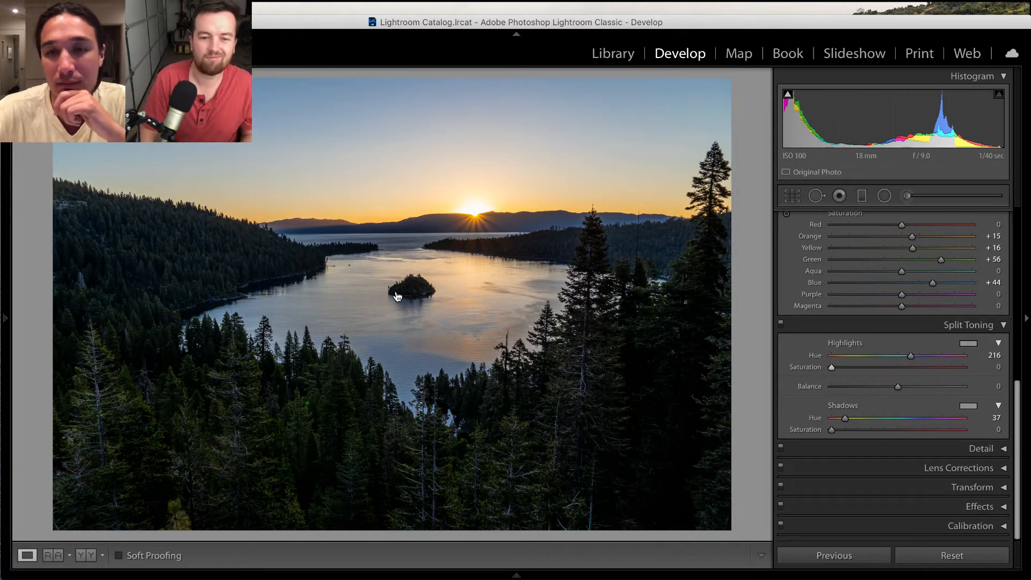
{"action": "key", "text": "super+Tab"}
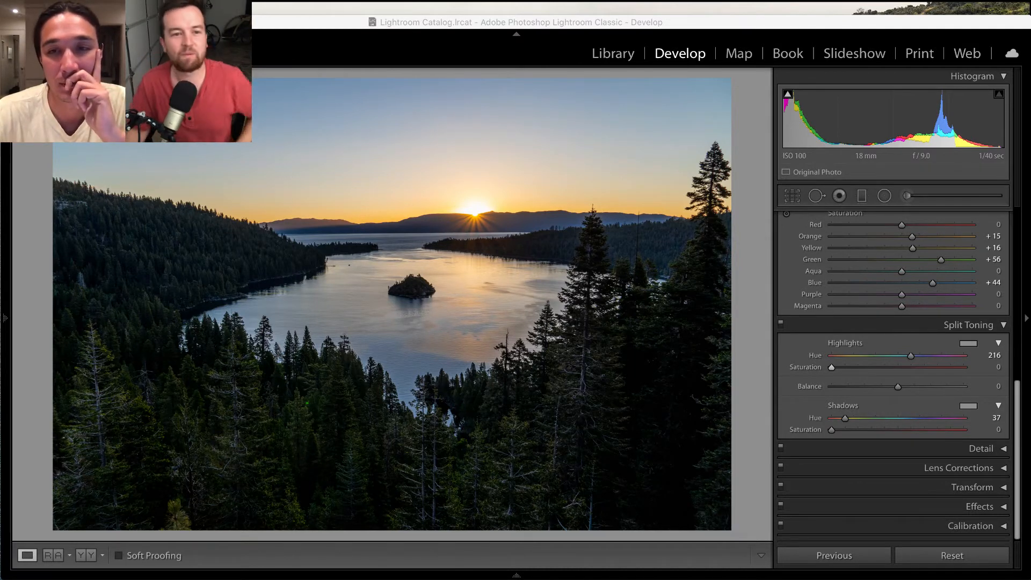
{"action": "left_click", "coordinate": [483, 422]}
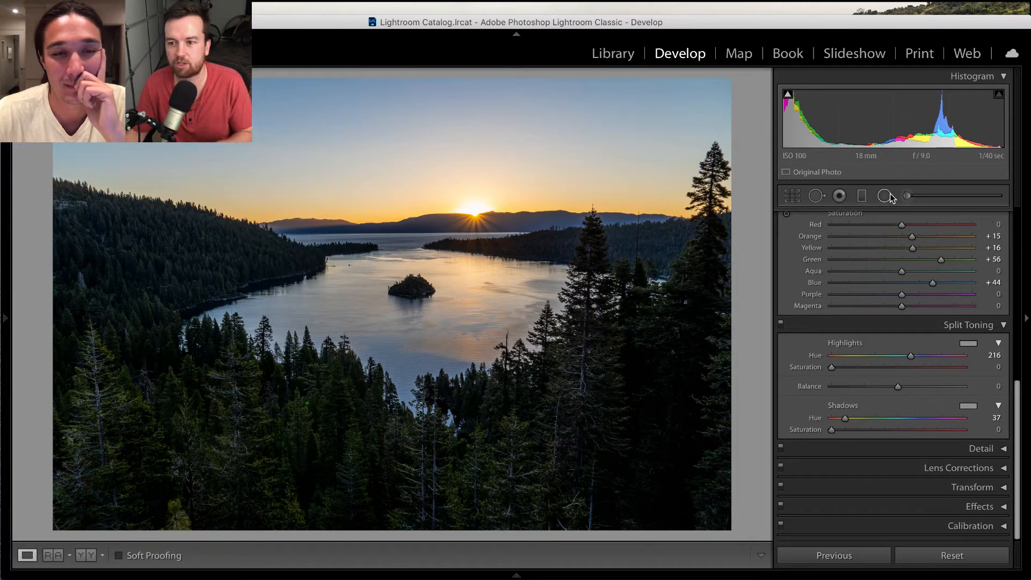
Draw a graduated filter from the sky above the horizon down past the small island, and reset its Exposure to 0
{"action": "left_click", "coordinate": [862, 197]}
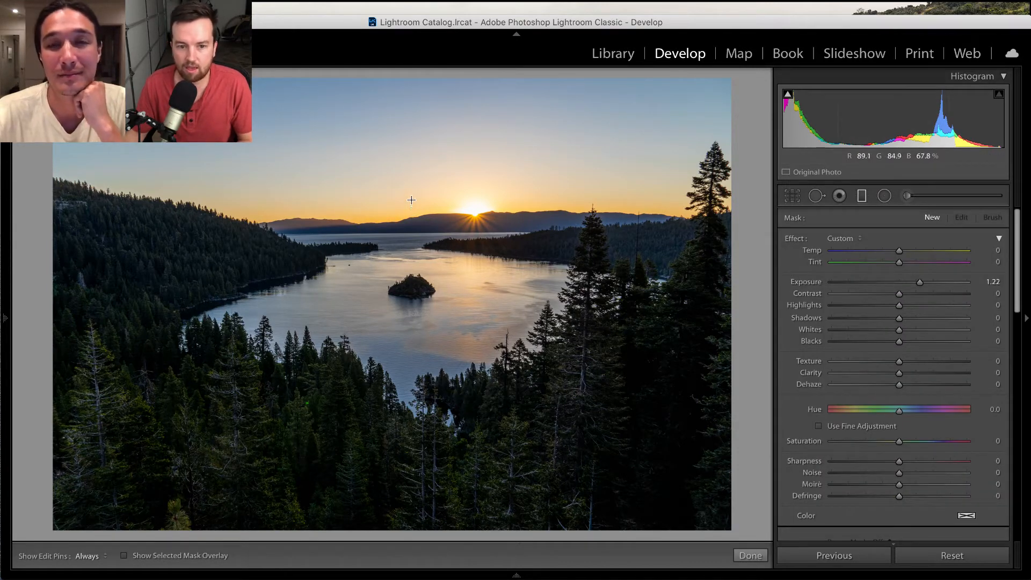
{"action": "left_click_drag", "start_coordinate": [421, 191], "coordinate": [420, 342]}
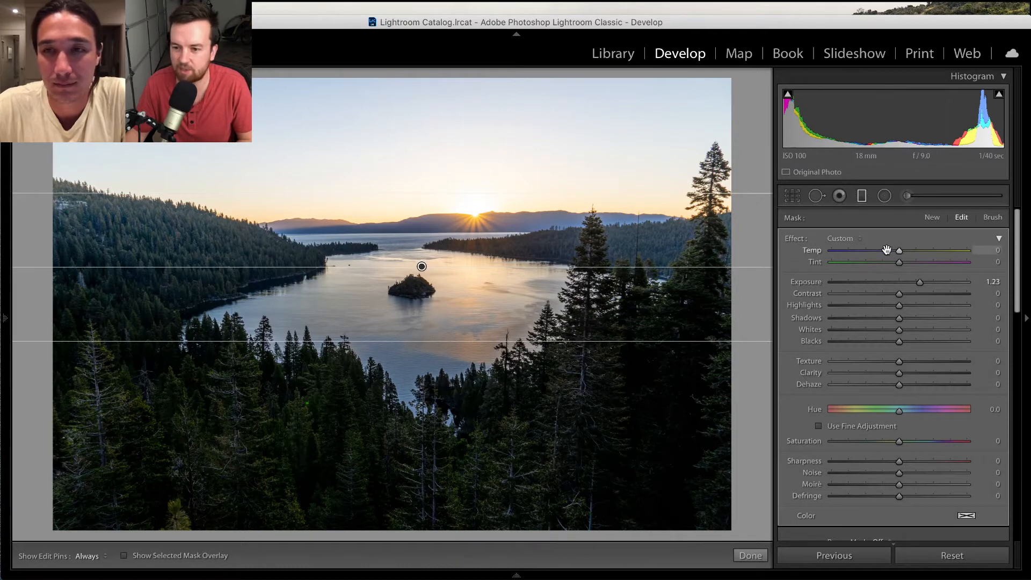
{"action": "double_click", "coordinate": [922, 284]}
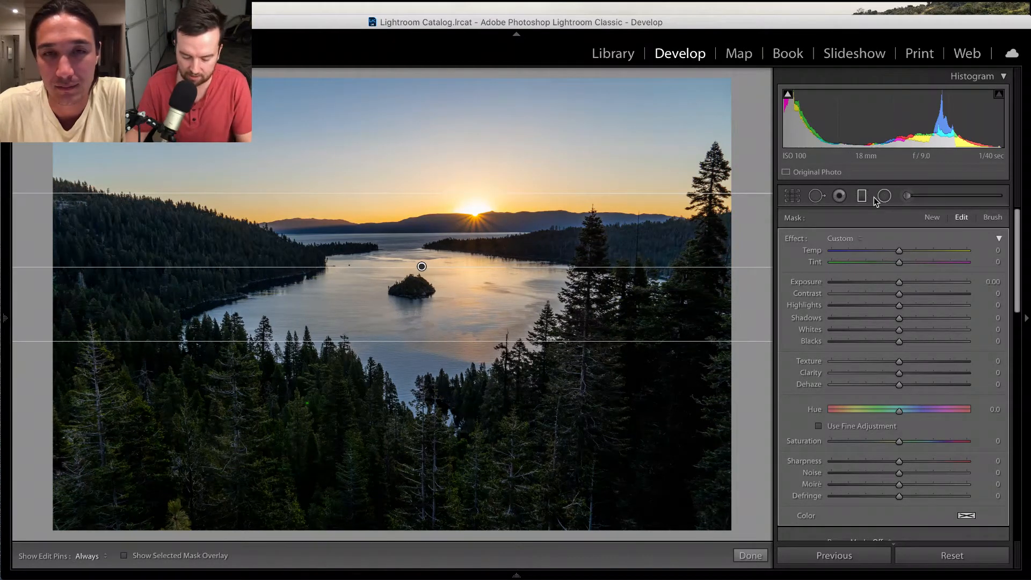
Show the selected mask overlay and narrow the graduated filter's transition so it runs from just above the horizon to the island
{"action": "left_click", "coordinate": [124, 555]}
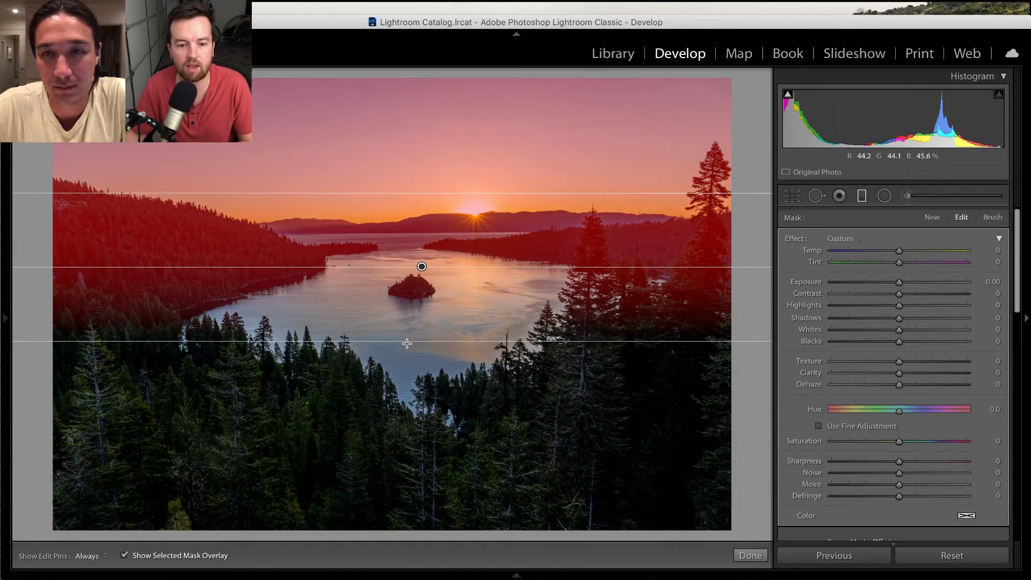
{"action": "left_click_drag", "start_coordinate": [407, 342], "coordinate": [411, 273]}
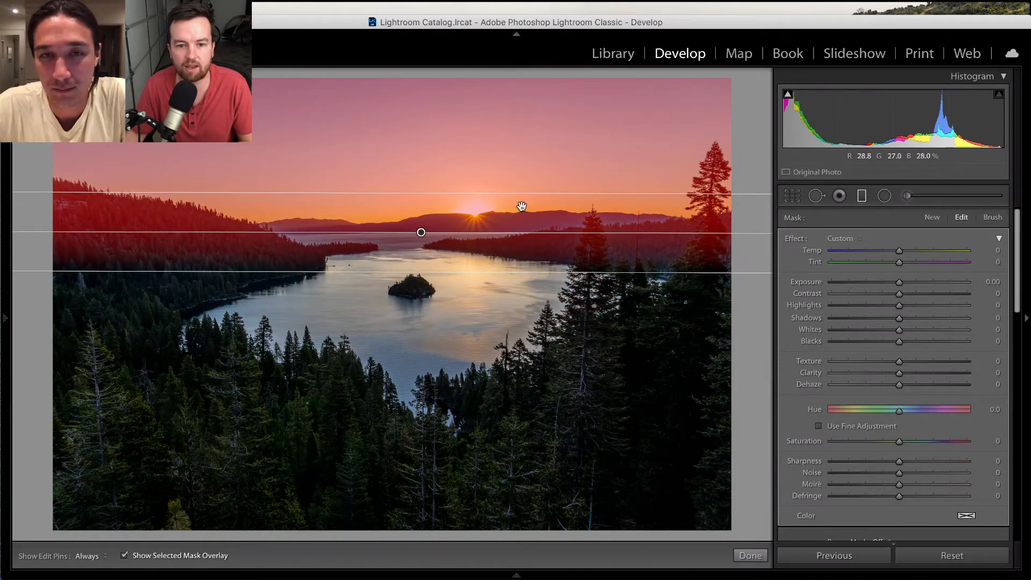
{"action": "mouse_move", "coordinate": [433, 193]}
{"action": "left_mouse_down"}
{"action": "mouse_move", "coordinate": [436, 175]}
{"action": "mouse_move", "coordinate": [434, 201]}
{"action": "left_mouse_up"}
{"action": "left_click_drag", "start_coordinate": [421, 235], "coordinate": [420, 243]}
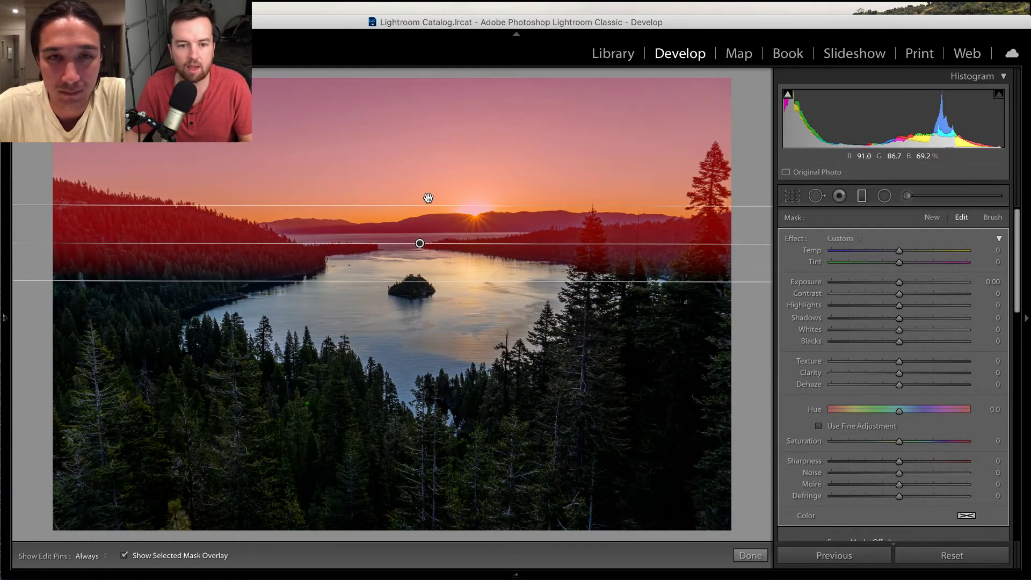
{"action": "left_click_drag", "start_coordinate": [426, 205], "coordinate": [427, 197]}
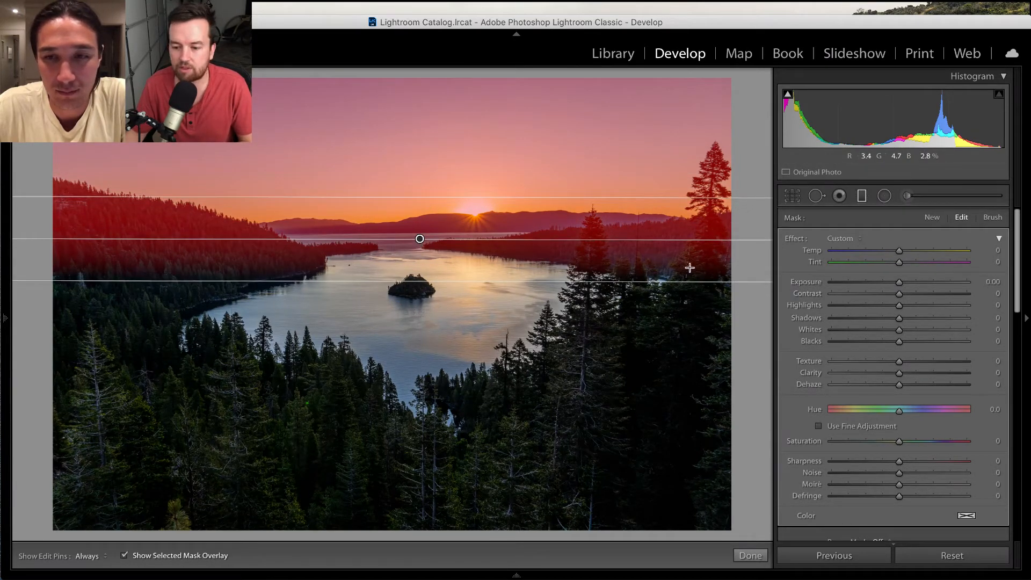
Set the graduated filter's Range Mask to Luminance
{"action": "scroll", "coordinate": [911, 523], "scroll_direction": "down", "scroll_amount": 2}
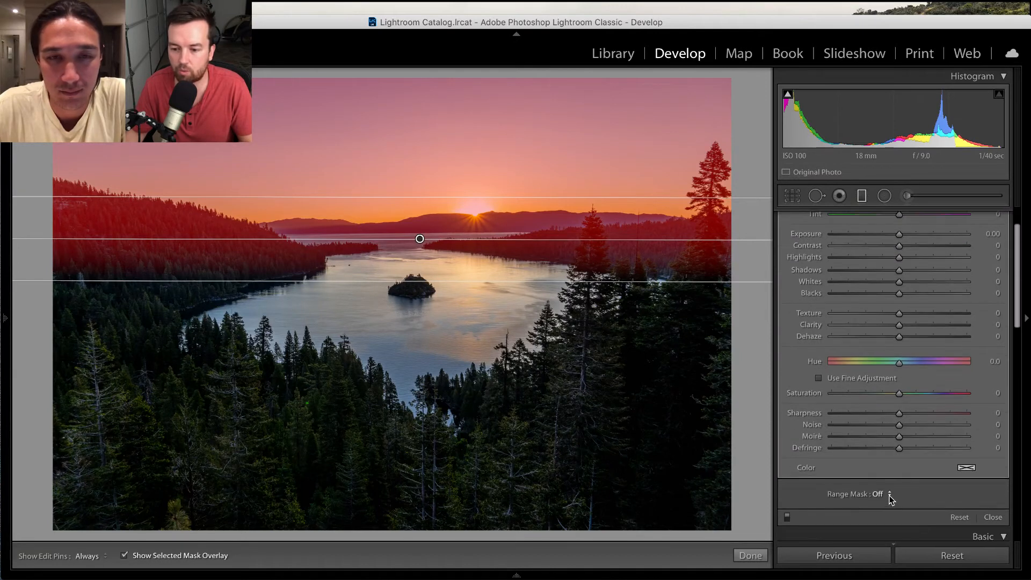
{"action": "left_click", "coordinate": [891, 495]}
{"action": "left_click", "coordinate": [894, 510]}
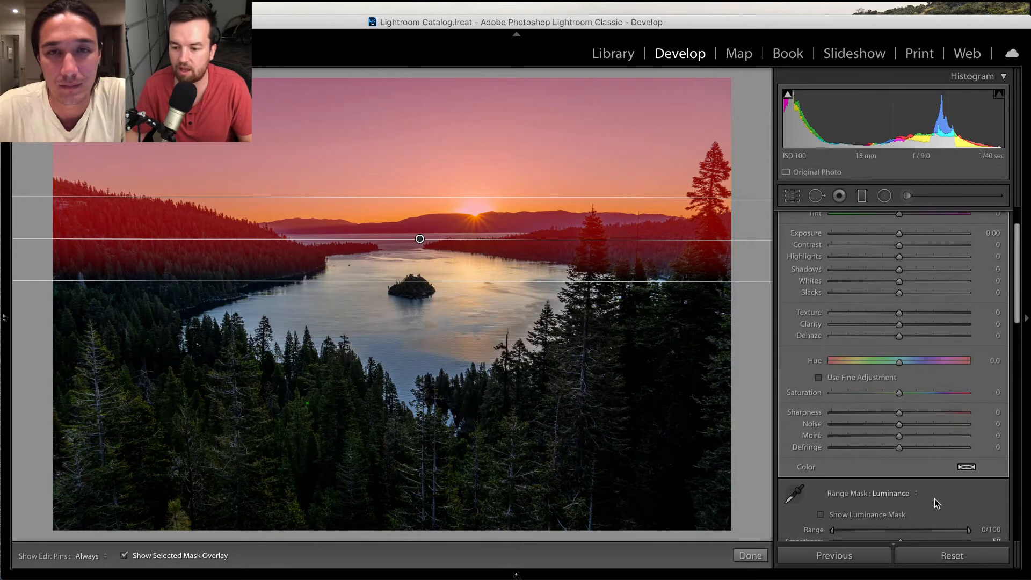
Limit the graduated filter's luminance mask to Range 50/100 with Smoothness 22, and hide the selected mask overlay
{"action": "scroll", "coordinate": [935, 498], "scroll_direction": "down", "scroll_amount": 3}
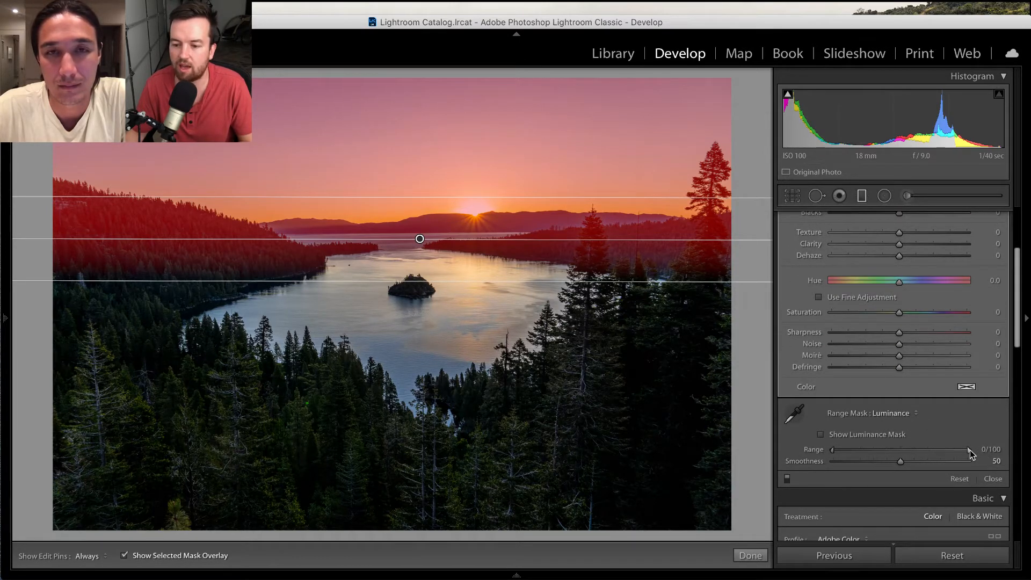
{"action": "left_click_drag", "start_coordinate": [833, 450], "coordinate": [832, 450]}
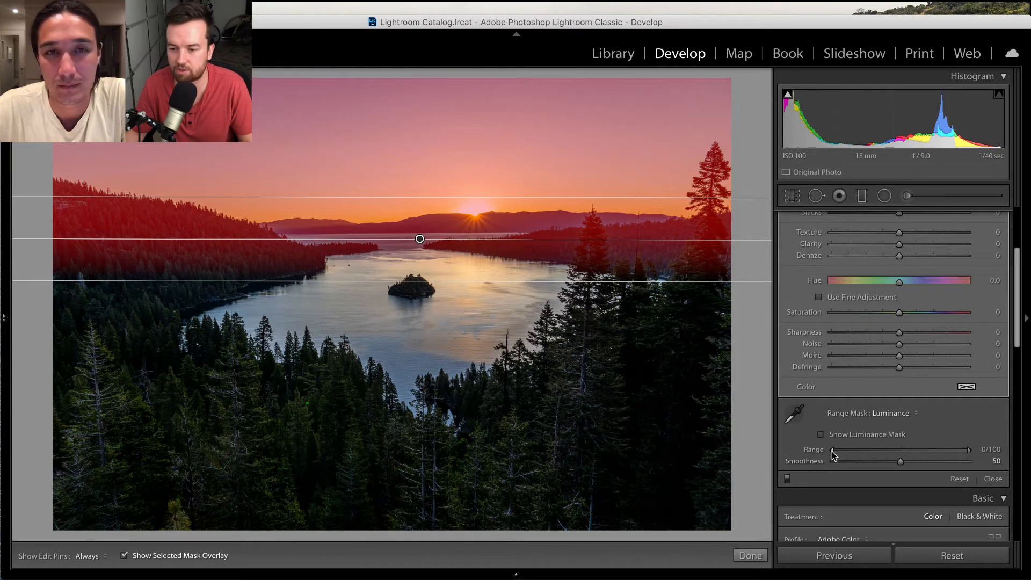
{"action": "left_click", "coordinate": [832, 450]}
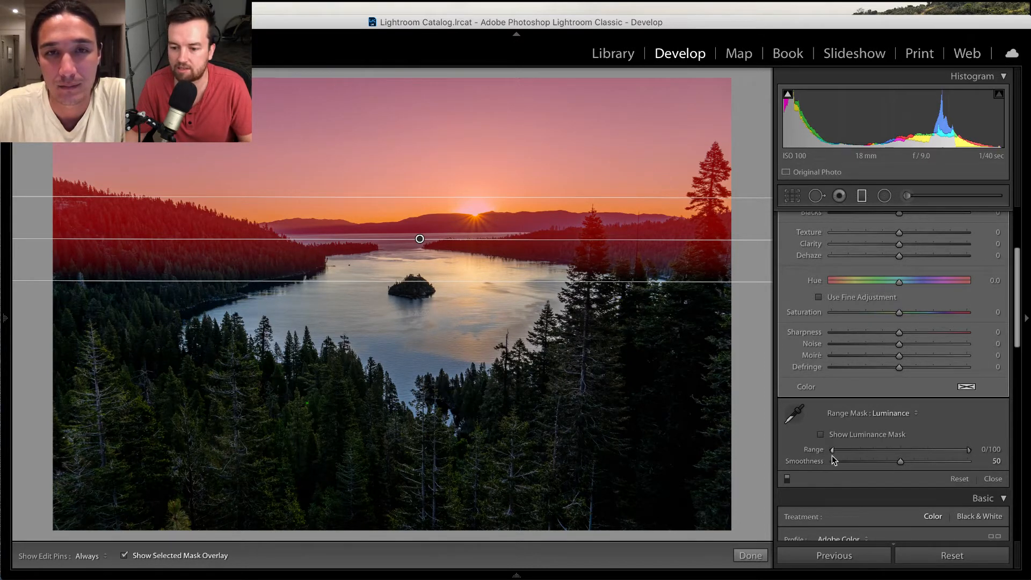
{"action": "left_click_drag", "start_coordinate": [832, 452], "coordinate": [871, 468]}
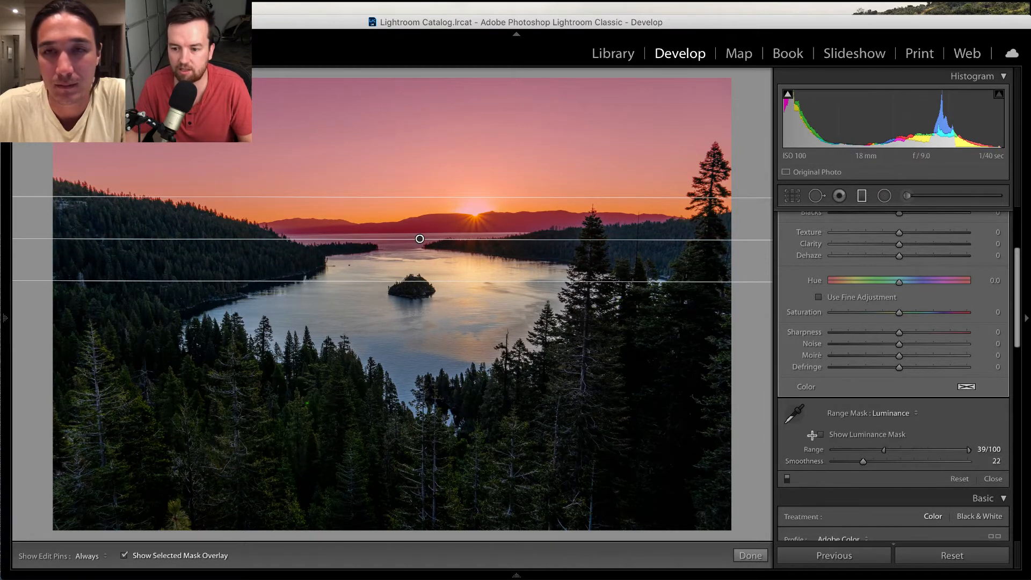
{"action": "mouse_move", "coordinate": [882, 451]}
{"action": "left_mouse_down"}
{"action": "mouse_move", "coordinate": [914, 451]}
{"action": "mouse_move", "coordinate": [899, 453]}
{"action": "left_mouse_up"}
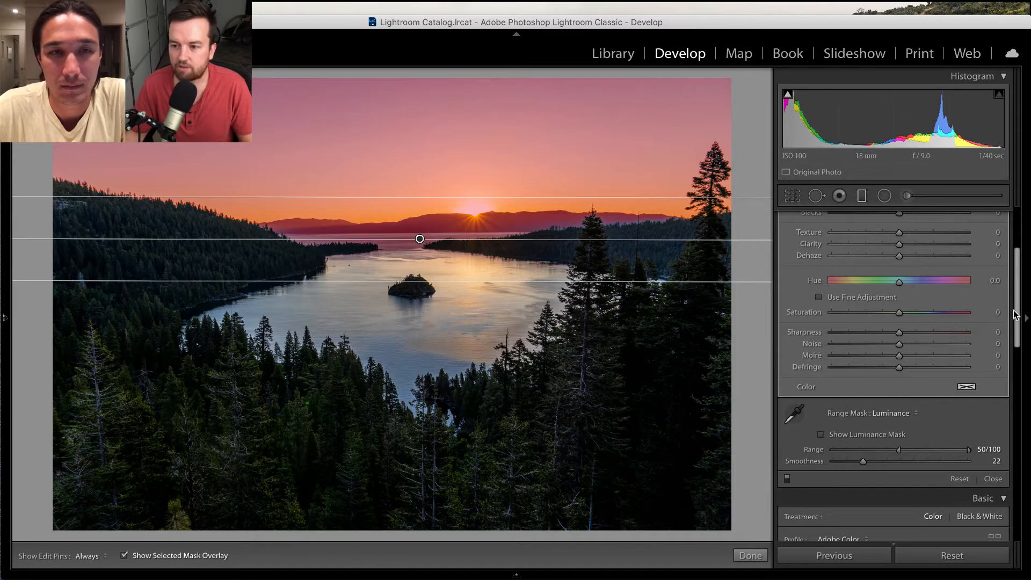
{"action": "scroll", "coordinate": [1018, 314], "scroll_direction": "up", "scroll_amount": 3}
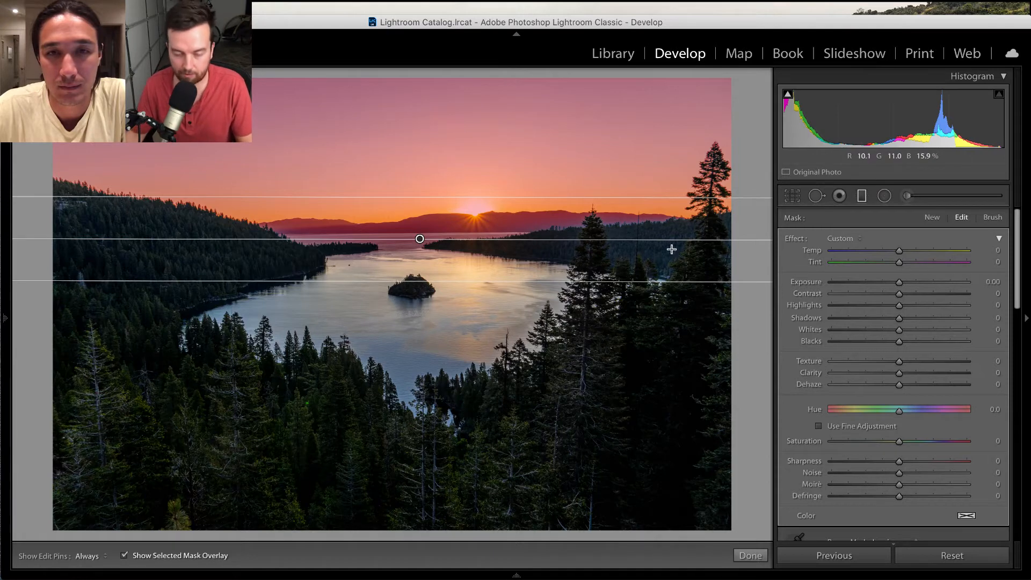
{"action": "key", "text": "o"}
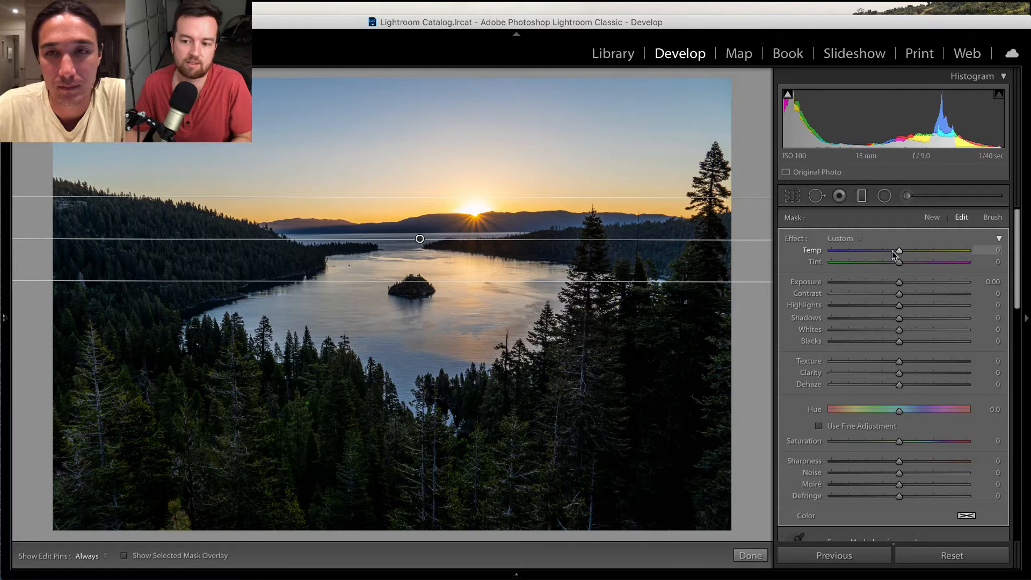
Try Temp 31 and Dehaze 17 on the graduated filter, and reset Dehaze to 0
{"action": "mouse_move", "coordinate": [899, 251]}
{"action": "left_mouse_down"}
{"action": "mouse_move", "coordinate": [926, 257]}
{"action": "mouse_move", "coordinate": [868, 256]}
{"action": "mouse_move", "coordinate": [913, 259]}
{"action": "left_mouse_up"}
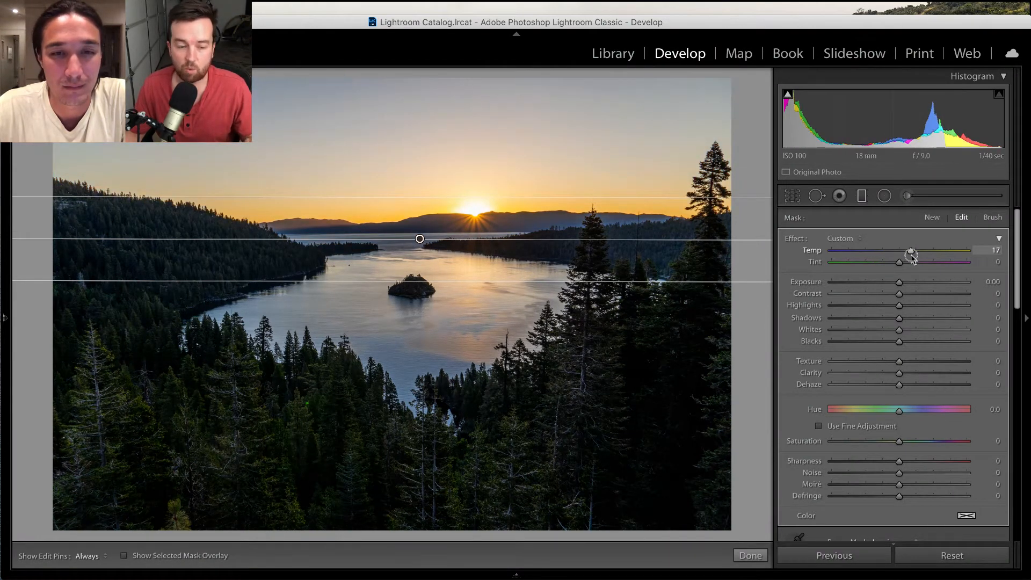
{"action": "mouse_move", "coordinate": [912, 257]}
{"action": "left_mouse_down"}
{"action": "mouse_move", "coordinate": [933, 261]}
{"action": "mouse_move", "coordinate": [911, 261]}
{"action": "mouse_move", "coordinate": [921, 267]}
{"action": "left_mouse_up"}
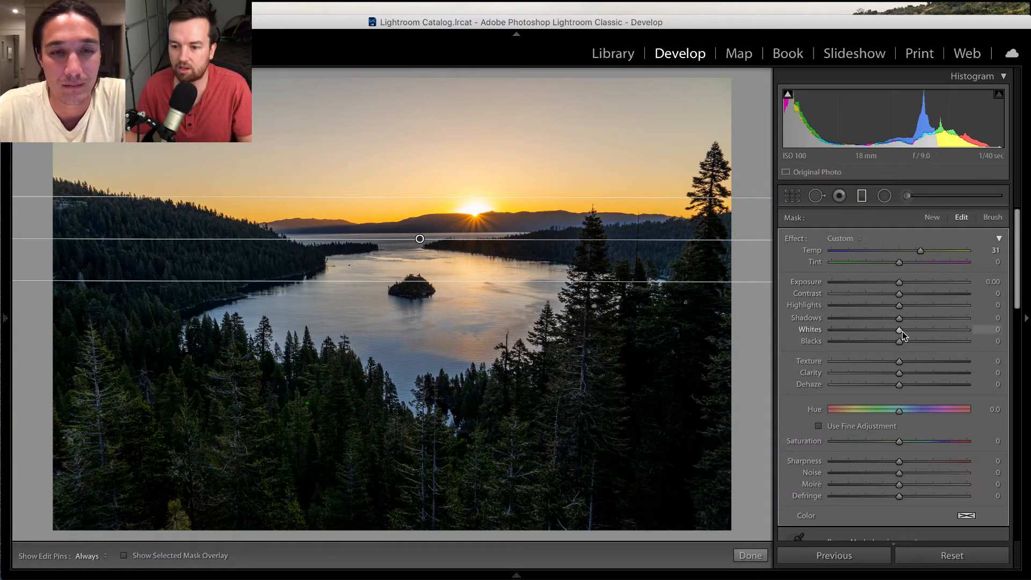
{"action": "mouse_move", "coordinate": [911, 387]}
{"action": "left_mouse_down"}
{"action": "mouse_move", "coordinate": [902, 385]}
{"action": "mouse_move", "coordinate": [912, 386]}
{"action": "left_mouse_up"}
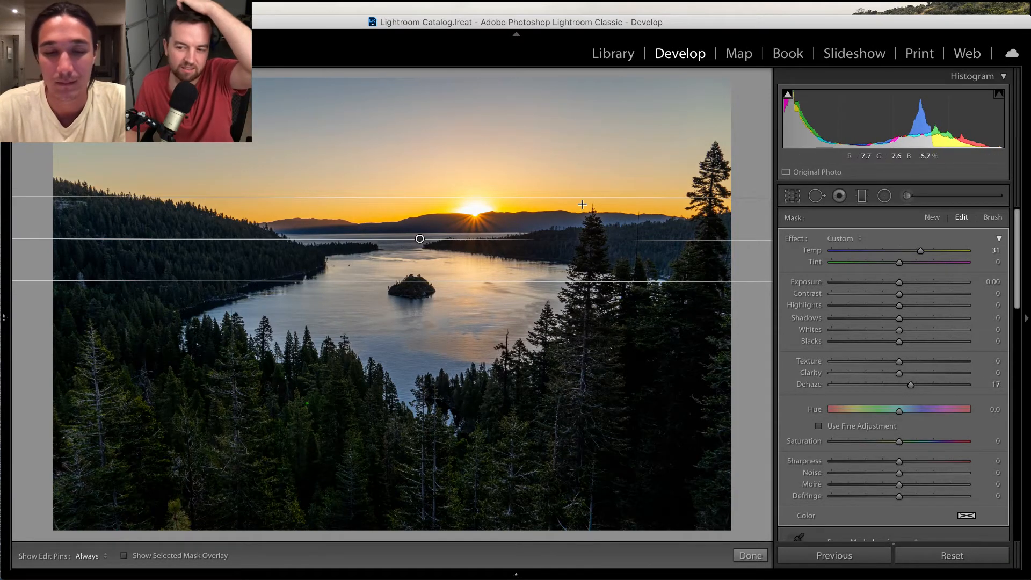
{"action": "double_click", "coordinate": [911, 385]}
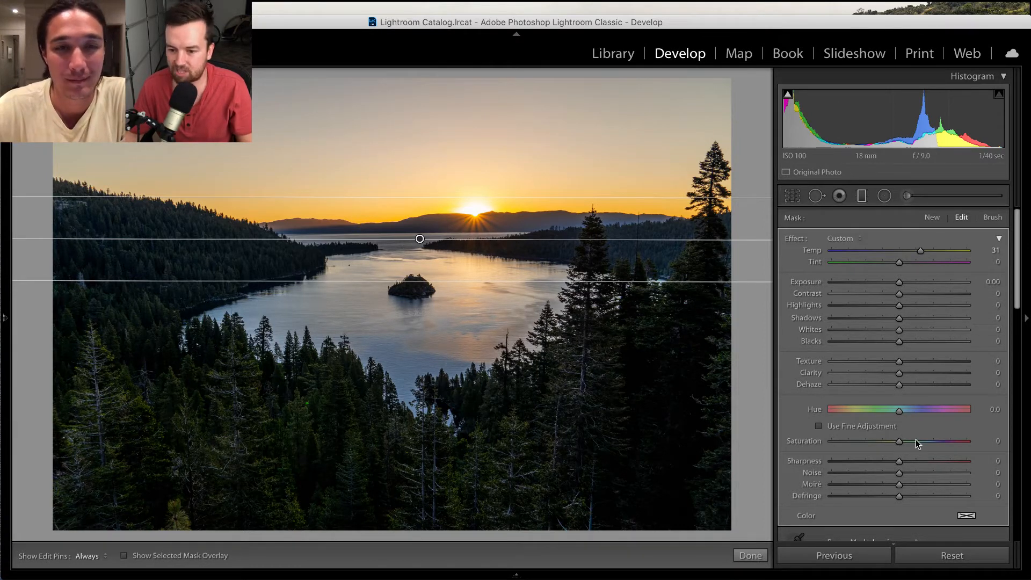
Set the graduated filter's Temp to 19, Highlights to -13 and Saturation to 30, leaving Exposure at 0
{"action": "left_click_drag", "start_coordinate": [902, 443], "coordinate": [932, 444]}
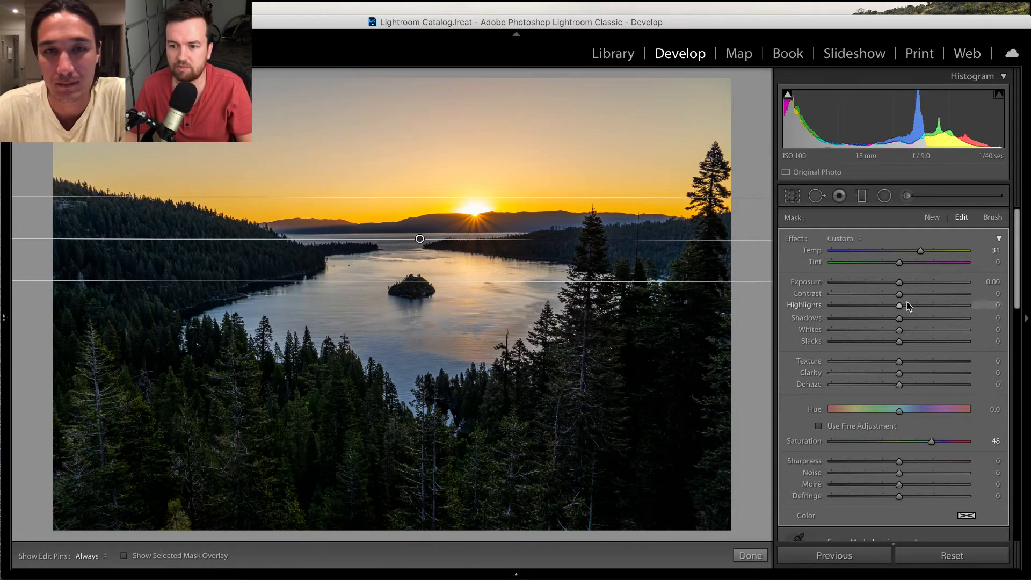
{"action": "left_click_drag", "start_coordinate": [891, 286], "coordinate": [885, 312]}
{"action": "double_click", "coordinate": [892, 282]}
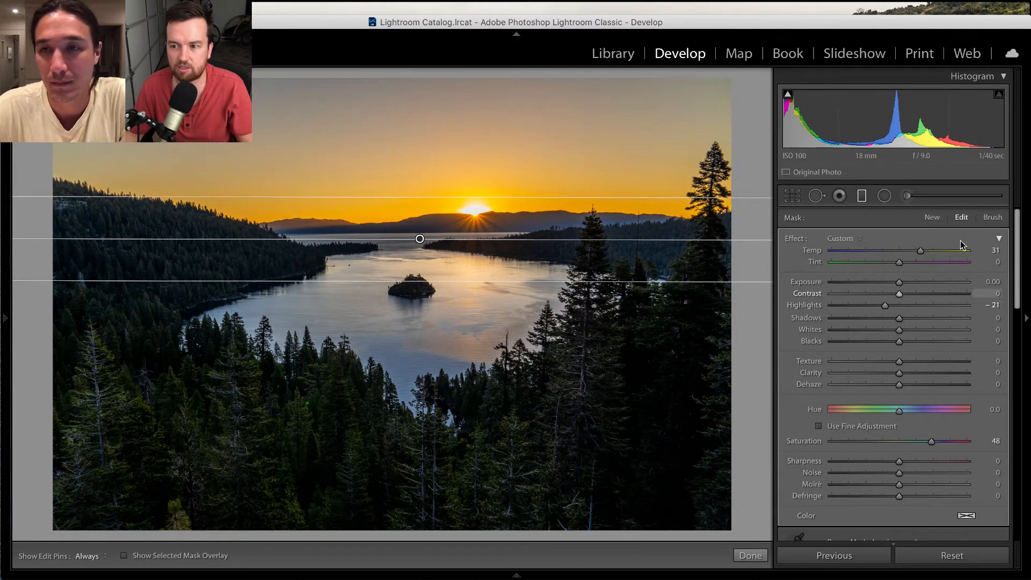
{"action": "left_click_drag", "start_coordinate": [920, 250], "coordinate": [912, 251]}
{"action": "left_click_drag", "start_coordinate": [884, 304], "coordinate": [890, 306]}
{"action": "left_click_drag", "start_coordinate": [923, 442], "coordinate": [921, 442]}
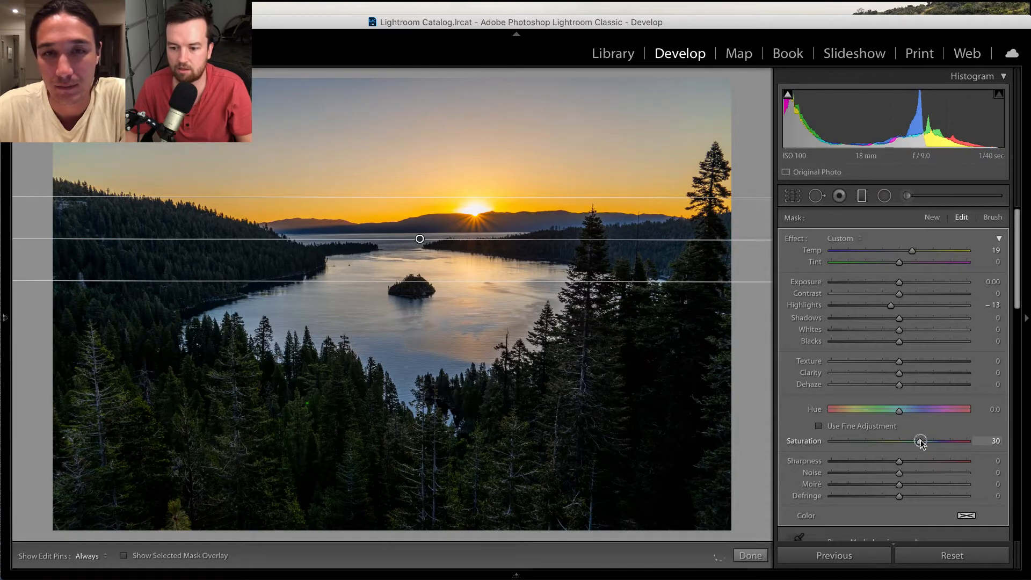
Compare the photo with the graduated filter turned off and back on
{"action": "scroll", "coordinate": [785, 511], "scroll_direction": "down", "scroll_amount": 3}
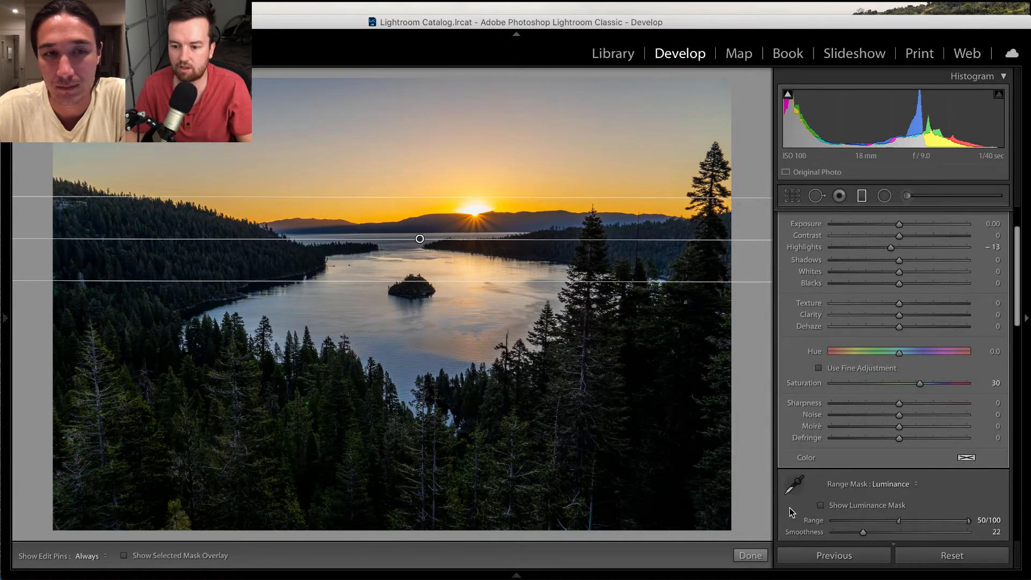
{"action": "scroll", "coordinate": [784, 517], "scroll_direction": "down", "scroll_amount": 4}
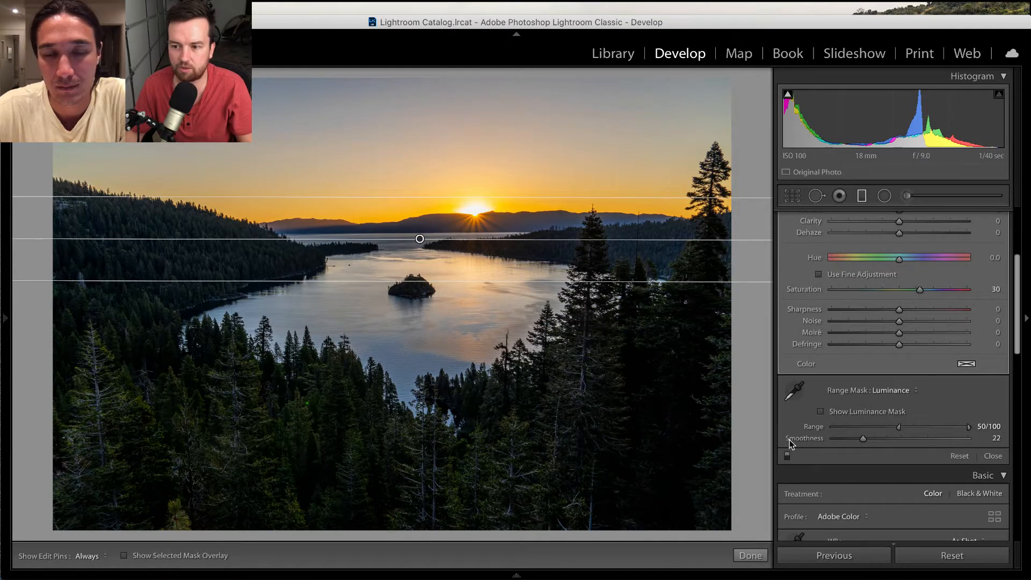
{"action": "scroll", "coordinate": [789, 441], "scroll_direction": "up", "scroll_amount": 7}
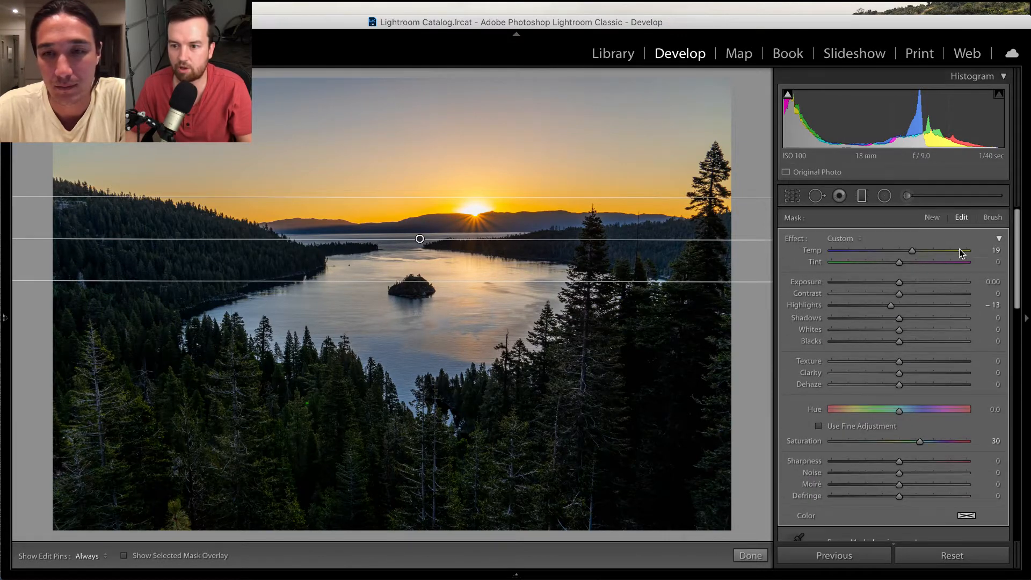
{"action": "scroll", "coordinate": [803, 473], "scroll_direction": "down", "scroll_amount": 5}
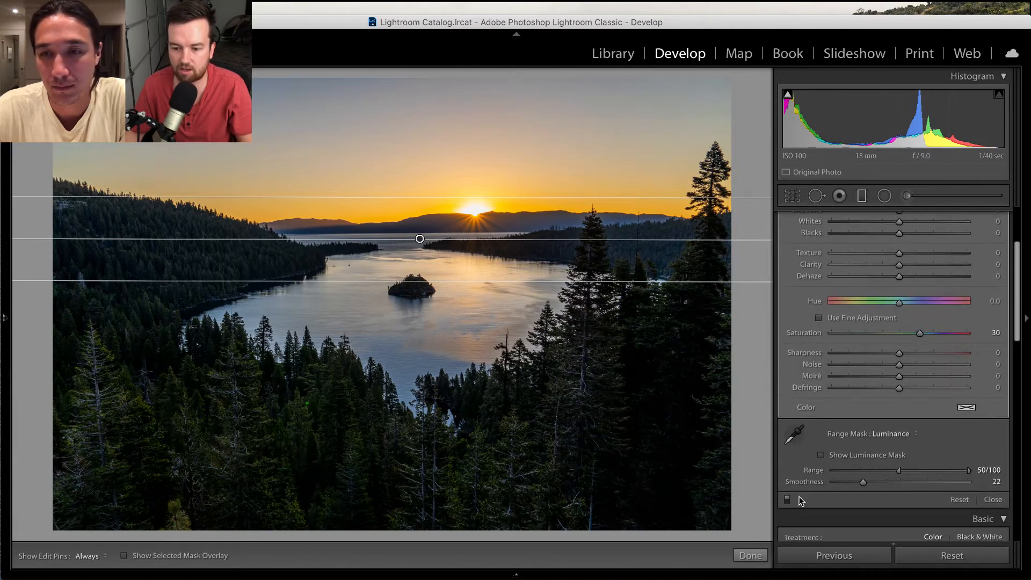
{"action": "left_click", "coordinate": [788, 499]}
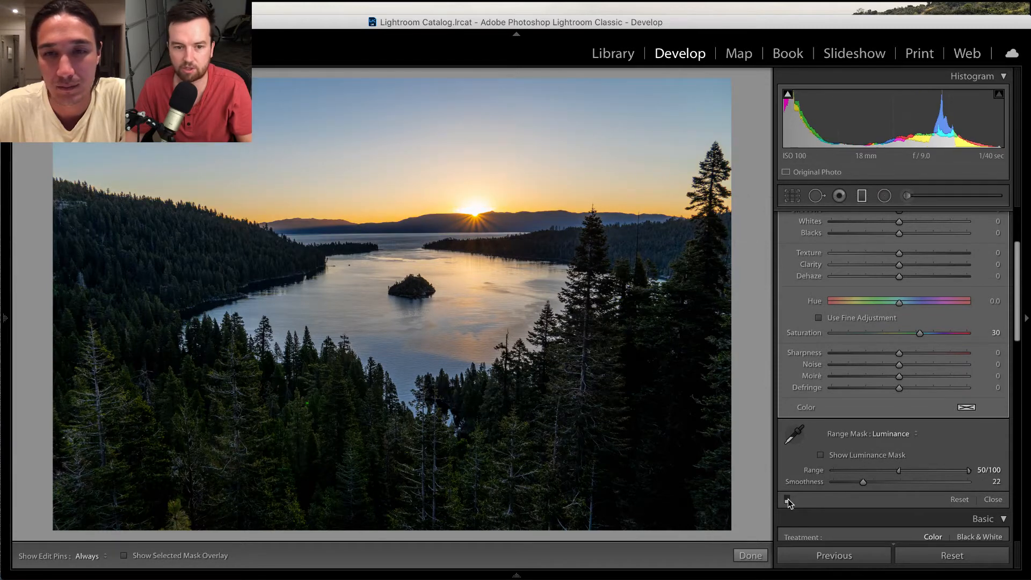
{"action": "left_click", "coordinate": [787, 499]}
{"action": "left_click", "coordinate": [787, 499]}
{"action": "left_click", "coordinate": [787, 499]}
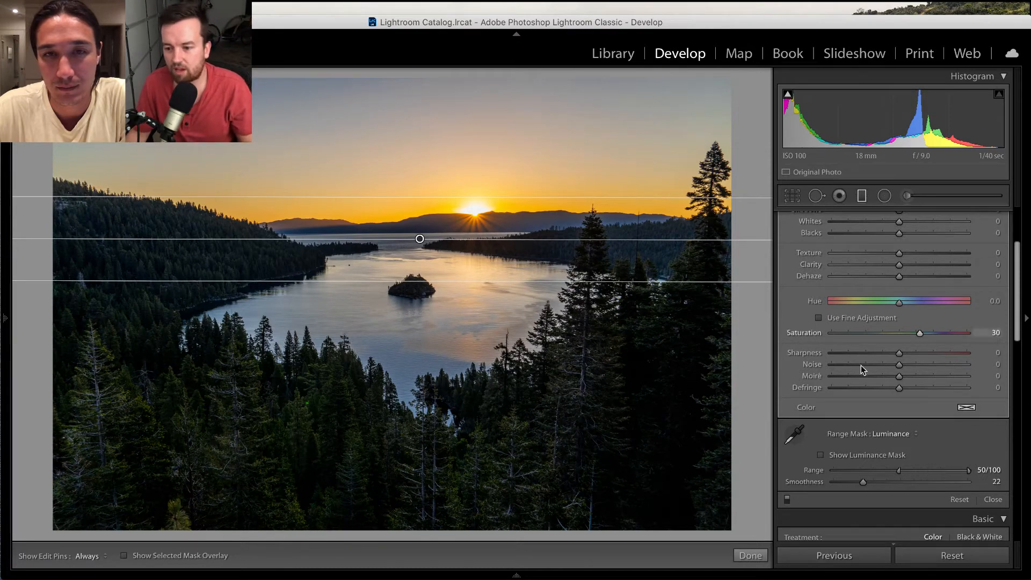
Tint the graduated filter with an orange color at Hue 32 and Saturation 18%
{"action": "left_click", "coordinate": [965, 407]}
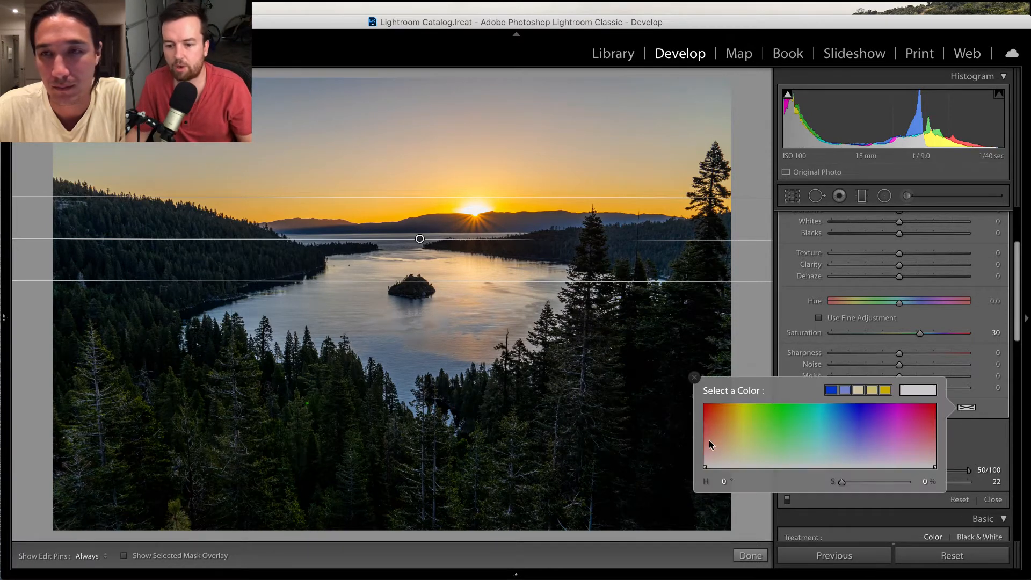
{"action": "left_click_drag", "start_coordinate": [708, 441], "coordinate": [725, 416]}
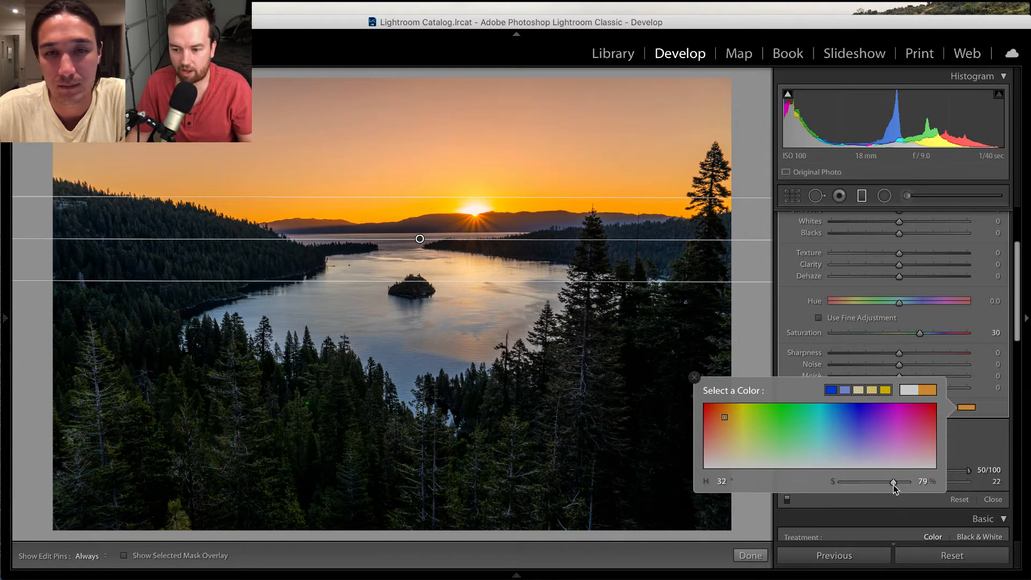
{"action": "left_click_drag", "start_coordinate": [893, 482], "coordinate": [852, 484]}
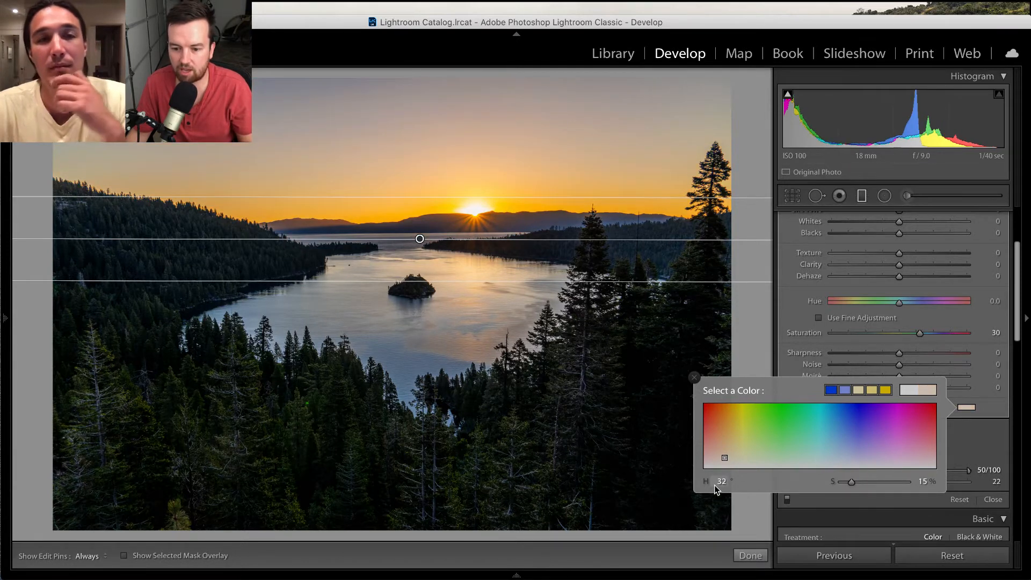
{"action": "mouse_move", "coordinate": [852, 482]}
{"action": "left_mouse_down"}
{"action": "mouse_move", "coordinate": [871, 485]}
{"action": "mouse_move", "coordinate": [854, 485]}
{"action": "left_mouse_up"}
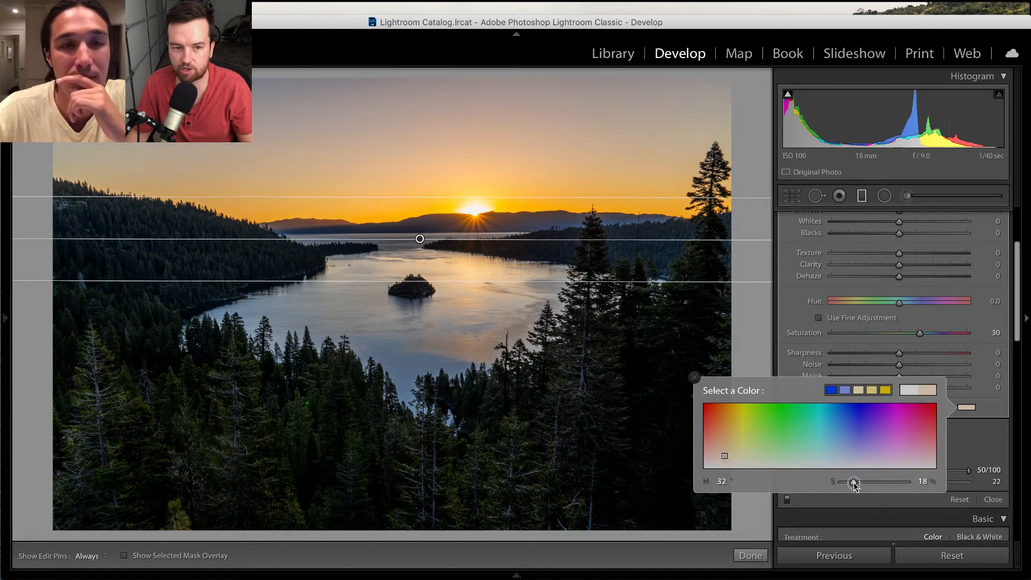
{"action": "left_click", "coordinate": [695, 377]}
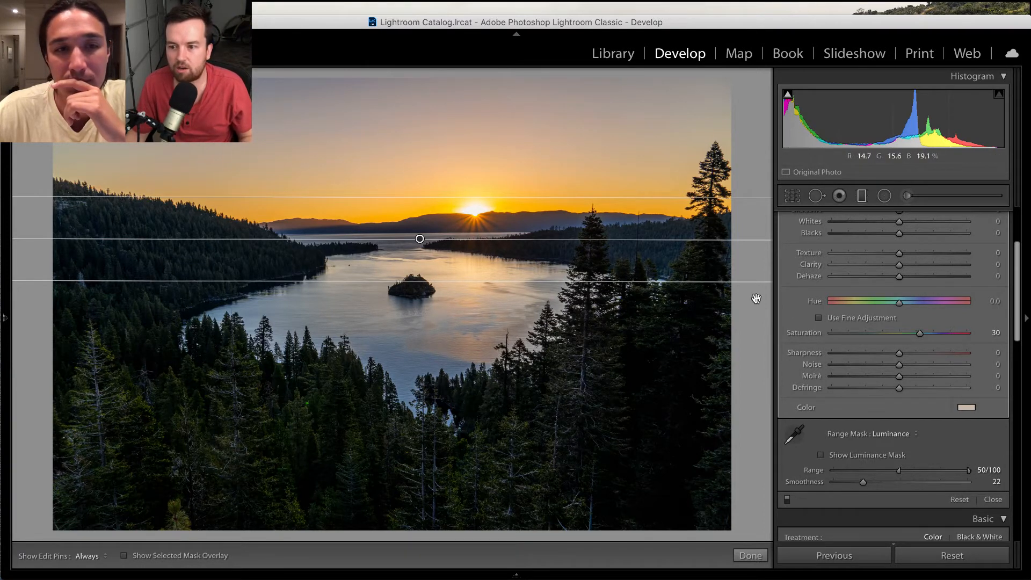
Start a new adjustment brush at Size 17.2, show its mask overlay, and paint over the lake's near water below the island
{"action": "left_click", "coordinate": [908, 196]}
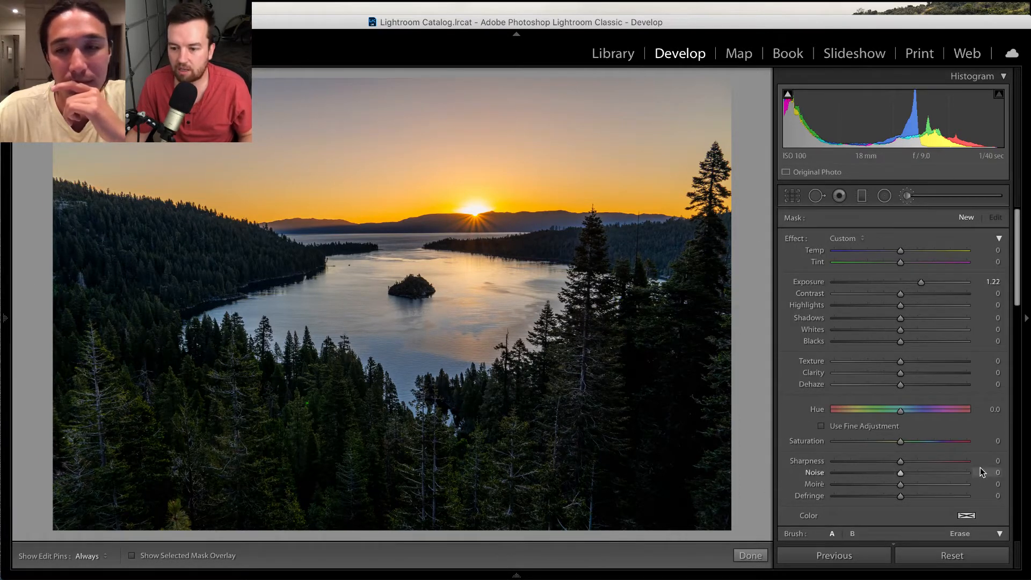
{"action": "scroll", "coordinate": [913, 440], "scroll_direction": "down", "scroll_amount": 5}
{"action": "left_click_drag", "start_coordinate": [849, 428], "coordinate": [859, 428]}
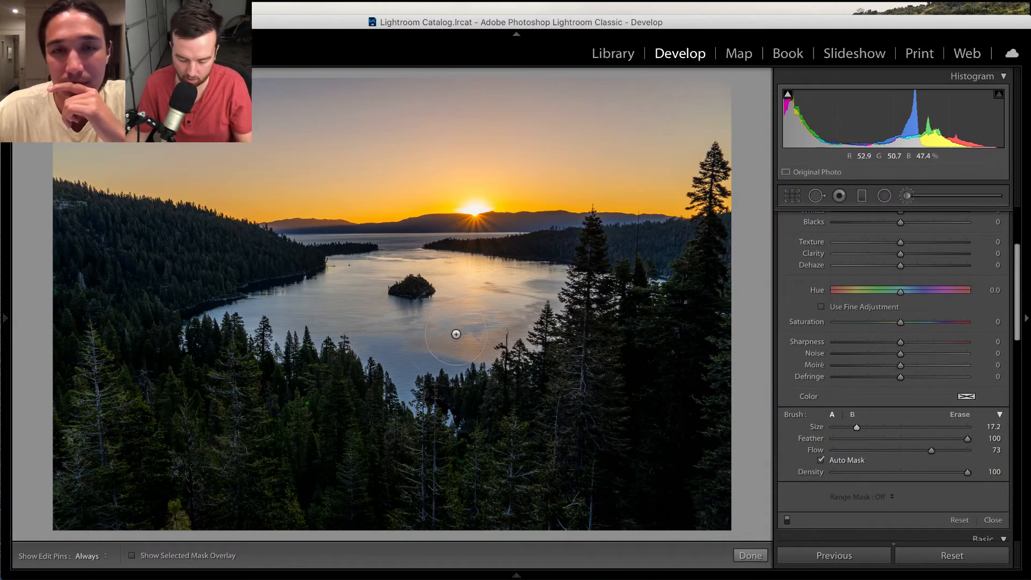
{"action": "key", "text": "o"}
{"action": "key", "text": "h"}
{"action": "mouse_move", "coordinate": [338, 315]}
{"action": "left_mouse_down"}
{"action": "mouse_move", "coordinate": [317, 311]}
{"action": "mouse_move", "coordinate": [387, 349]}
{"action": "mouse_move", "coordinate": [407, 375]}
{"action": "mouse_move", "coordinate": [432, 361]}
{"action": "left_mouse_up"}
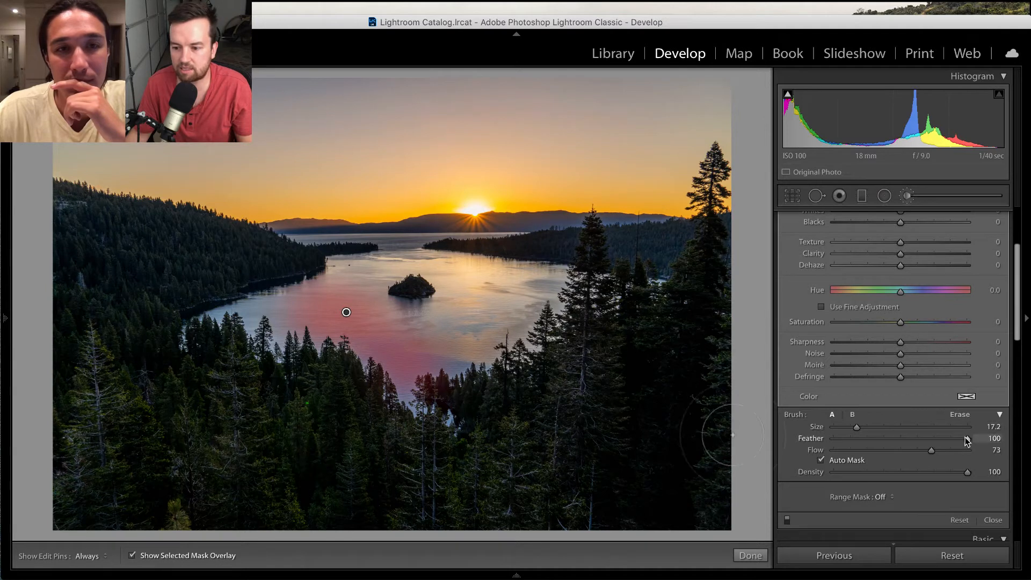
Raise the brush Flow to 100 and paint the mask over the water to the right of the island
{"action": "key", "text": "h"}
{"action": "mouse_move", "coordinate": [462, 334]}
{"action": "left_mouse_down"}
{"action": "mouse_move", "coordinate": [505, 279]}
{"action": "mouse_move", "coordinate": [387, 349]}
{"action": "mouse_move", "coordinate": [540, 312]}
{"action": "mouse_move", "coordinate": [497, 283]}
{"action": "left_mouse_up"}
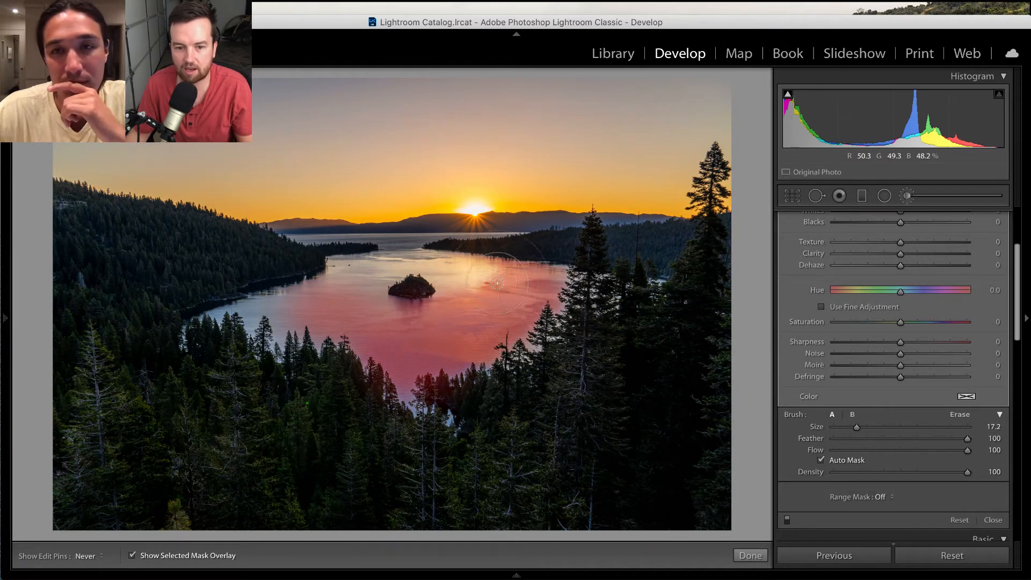
{"action": "key", "text": "h"}
Reduce the brush Size to 9.6 and paint around the island, the lake's left inlet and the water along the near treeline
{"action": "left_click_drag", "start_coordinate": [855, 426], "coordinate": [846, 427]}
{"action": "key", "text": "h"}
{"action": "mouse_move", "coordinate": [380, 258]}
{"action": "left_mouse_down"}
{"action": "mouse_move", "coordinate": [358, 286]}
{"action": "mouse_move", "coordinate": [393, 270]}
{"action": "mouse_move", "coordinate": [371, 281]}
{"action": "mouse_move", "coordinate": [390, 311]}
{"action": "left_mouse_up"}
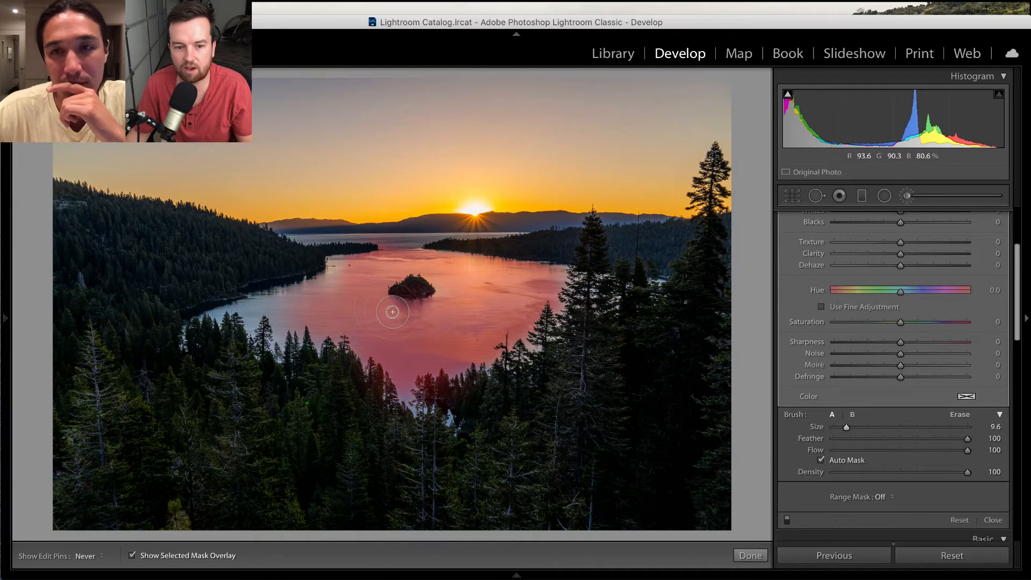
{"action": "mouse_move", "coordinate": [326, 293]}
{"action": "left_mouse_down"}
{"action": "mouse_move", "coordinate": [289, 306]}
{"action": "mouse_move", "coordinate": [345, 267]}
{"action": "mouse_move", "coordinate": [338, 294]}
{"action": "mouse_move", "coordinate": [284, 310]}
{"action": "mouse_move", "coordinate": [318, 294]}
{"action": "mouse_move", "coordinate": [242, 309]}
{"action": "left_mouse_up"}
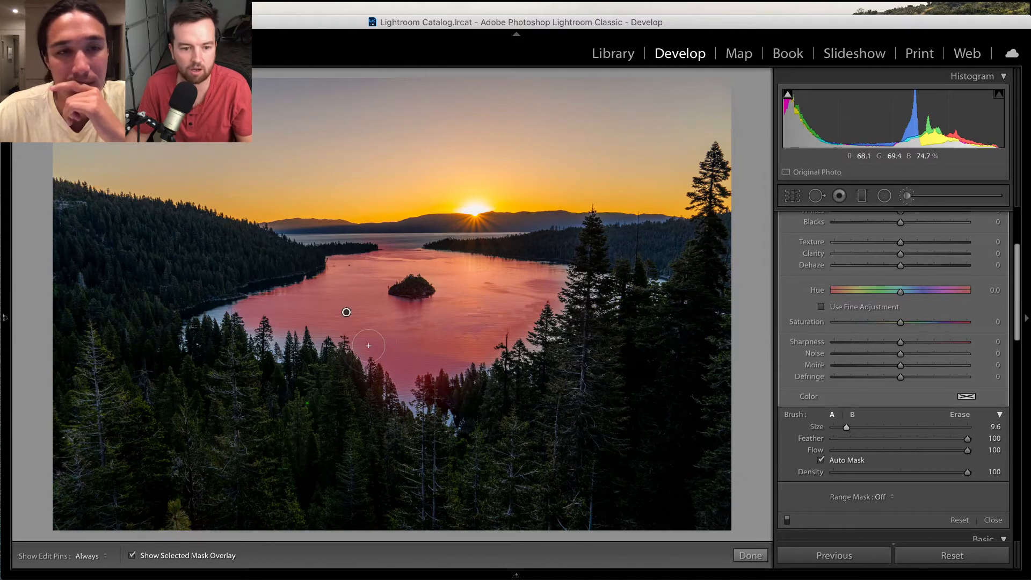
{"action": "mouse_move", "coordinate": [293, 335]}
{"action": "left_mouse_down"}
{"action": "mouse_move", "coordinate": [260, 340]}
{"action": "mouse_move", "coordinate": [208, 315]}
{"action": "mouse_move", "coordinate": [404, 387]}
{"action": "left_mouse_up"}
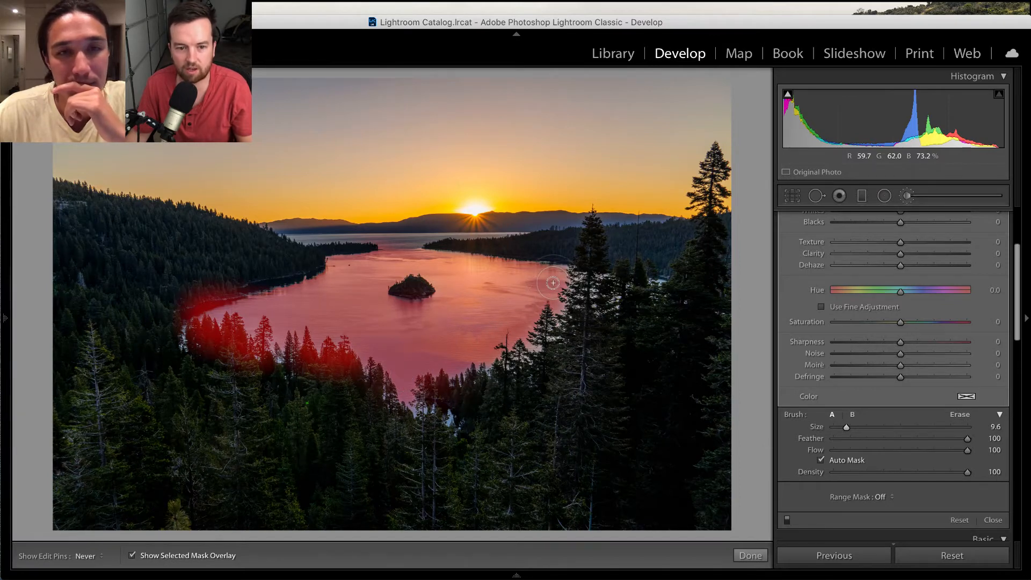
Reduce the brush Size to 4.8 and extend the mask over the distant water between the headlands below the horizon
{"action": "key", "text": "h"}
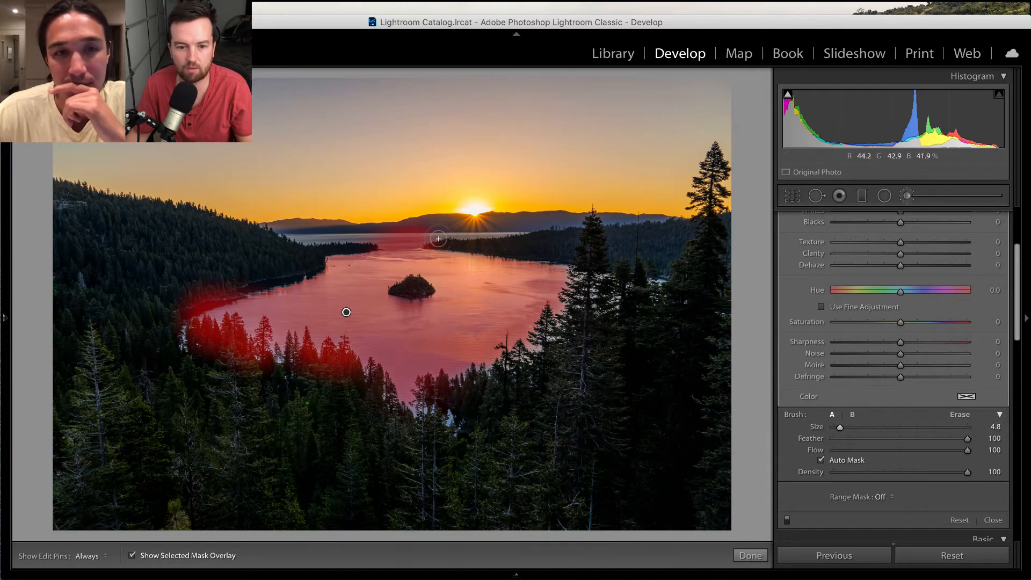
{"action": "key", "text": "h"}
{"action": "key", "text": "h"}
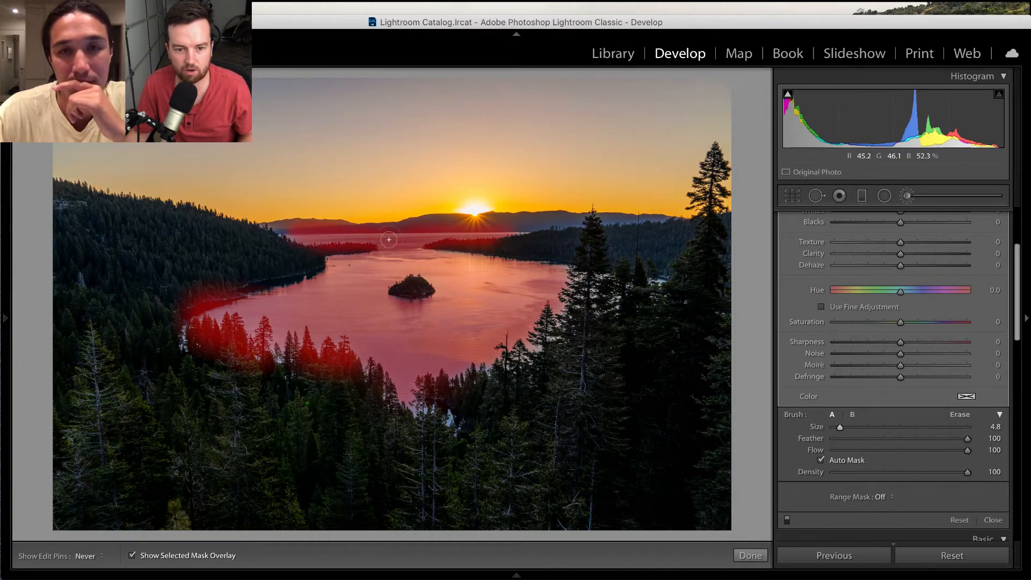
{"action": "key", "text": "h"}
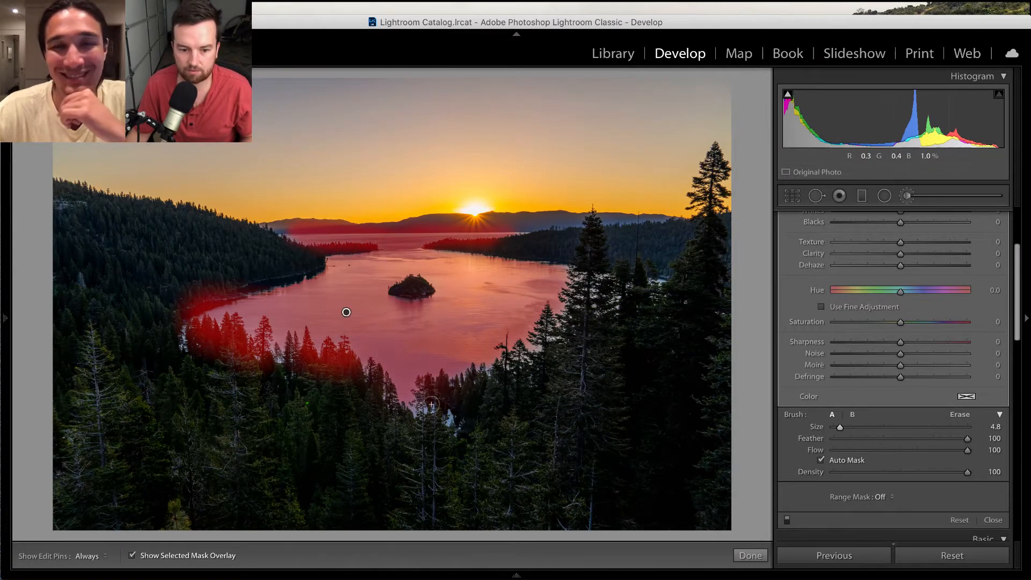
Restrict the lake mask with a Color range mask sampled from the water, with its Amount set to 35
{"action": "key", "text": "h"}
{"action": "key", "text": "h"}
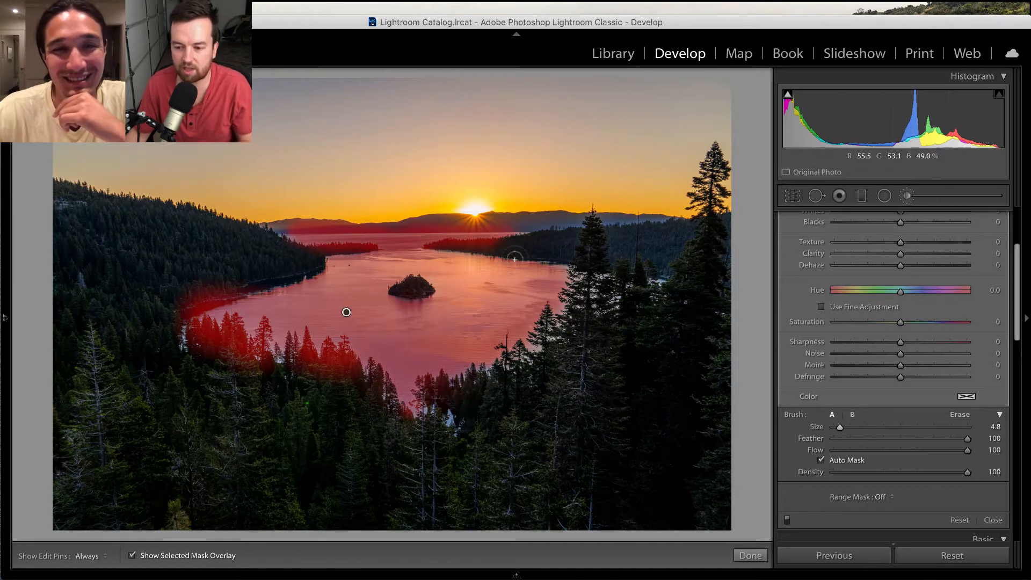
{"action": "left_click", "coordinate": [882, 498]}
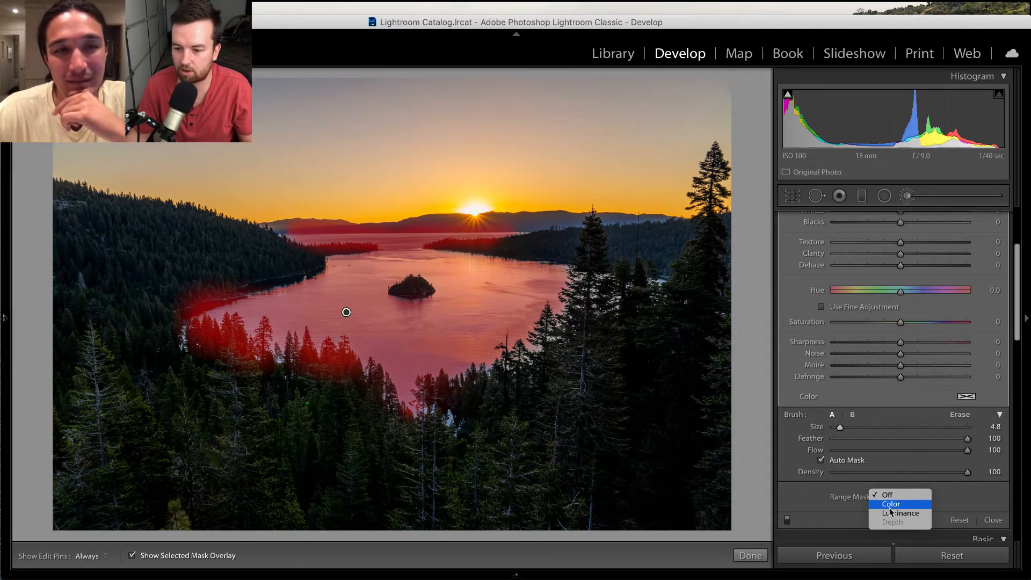
{"action": "left_click", "coordinate": [891, 503]}
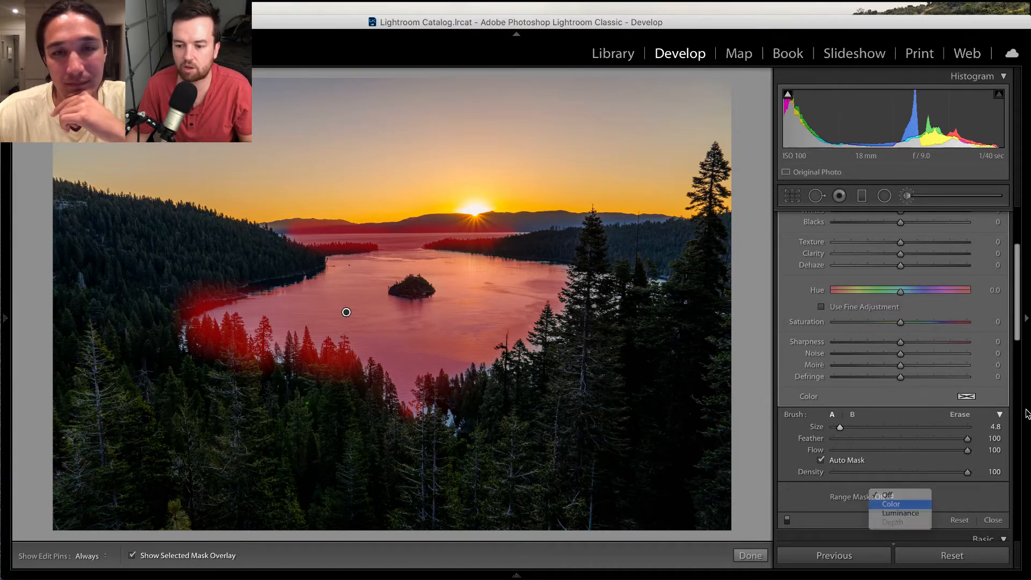
{"action": "left_click_drag", "start_coordinate": [1020, 310], "coordinate": [1020, 349]}
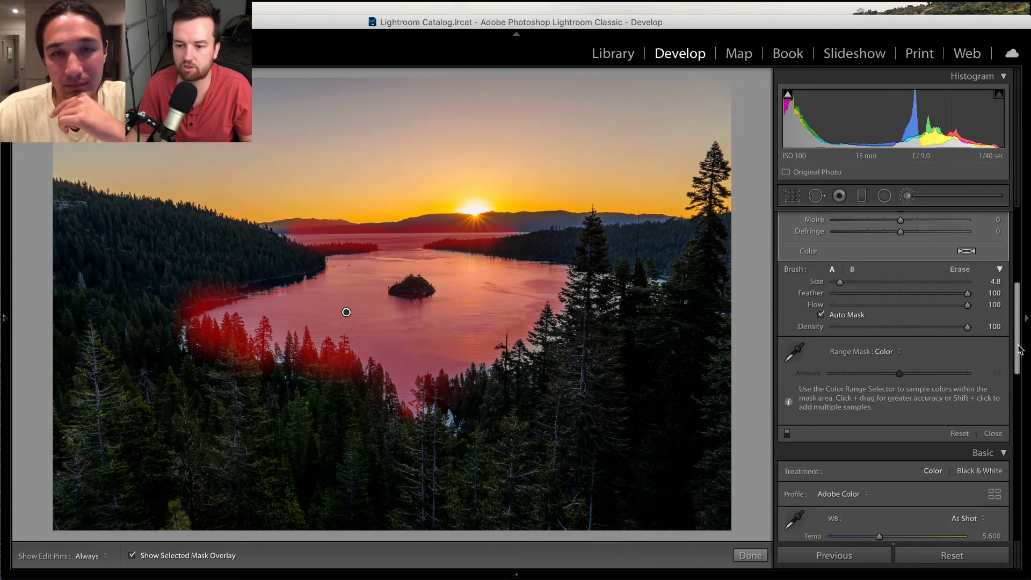
{"action": "left_click", "coordinate": [795, 352]}
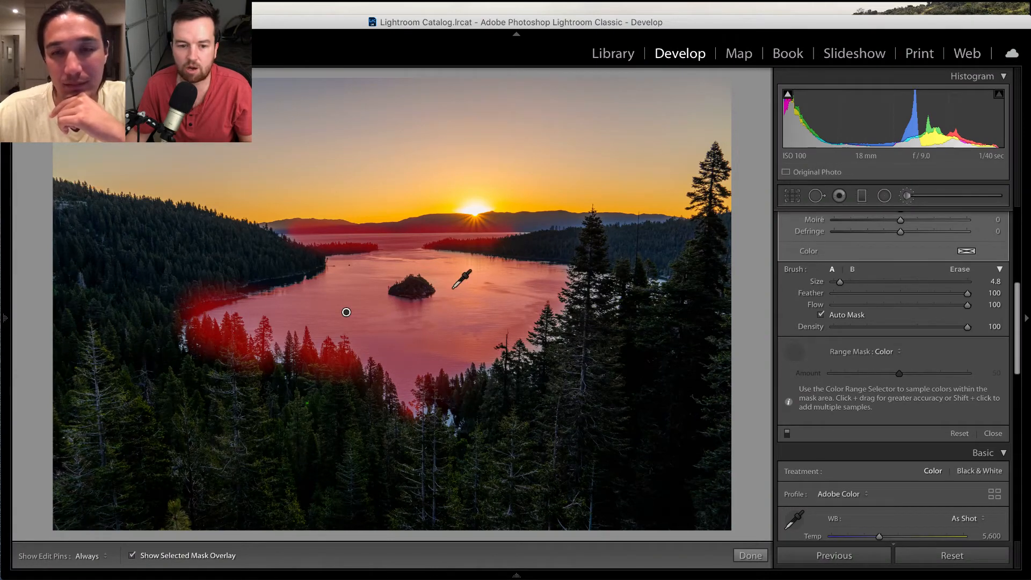
{"action": "left_click", "coordinate": [385, 346]}
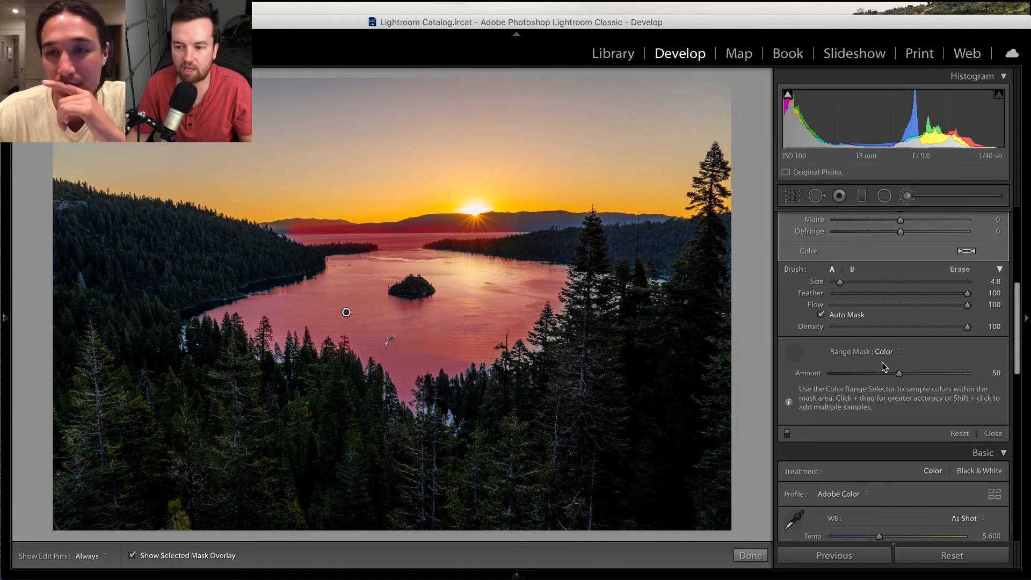
{"action": "mouse_move", "coordinate": [872, 371]}
{"action": "left_mouse_down"}
{"action": "mouse_move", "coordinate": [853, 372]}
{"action": "mouse_move", "coordinate": [879, 373]}
{"action": "left_mouse_up"}
{"action": "left_click_drag", "start_coordinate": [427, 324], "coordinate": [487, 346]}
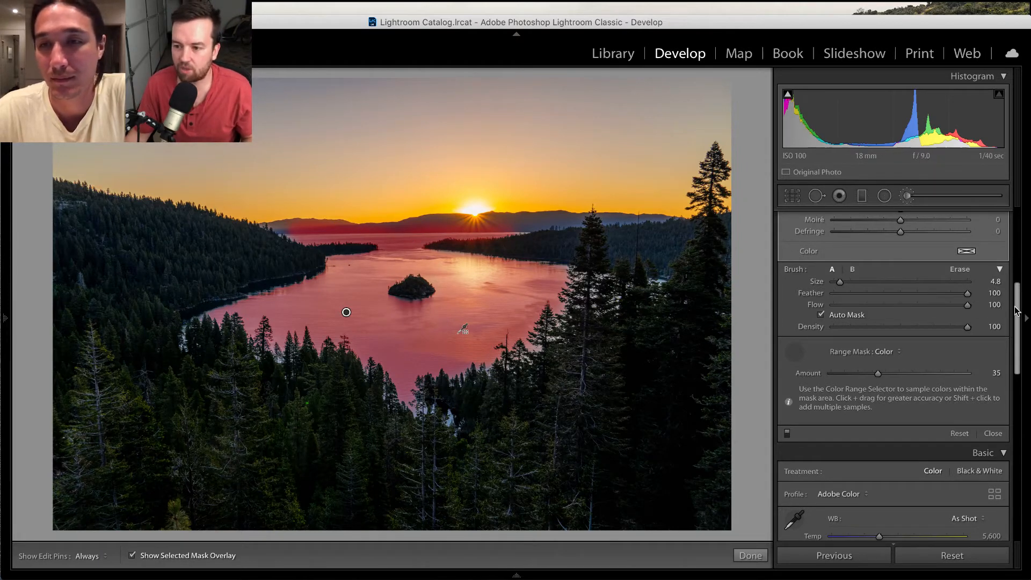
Switch the brush to Erase and remove the mask from the distant mountains along the horizon
{"action": "left_click_drag", "start_coordinate": [1016, 310], "coordinate": [1019, 280]}
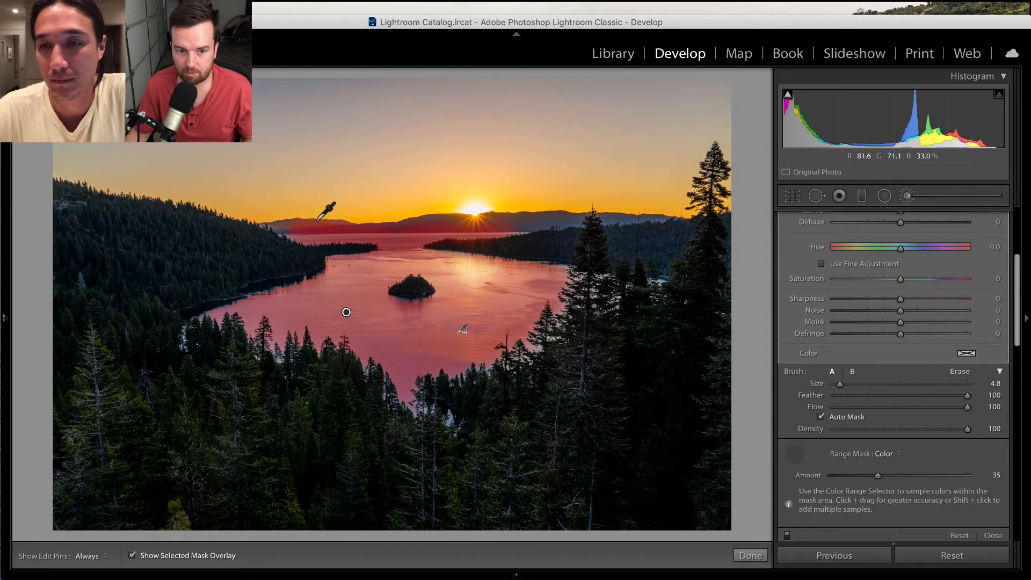
{"action": "left_click", "coordinate": [965, 371]}
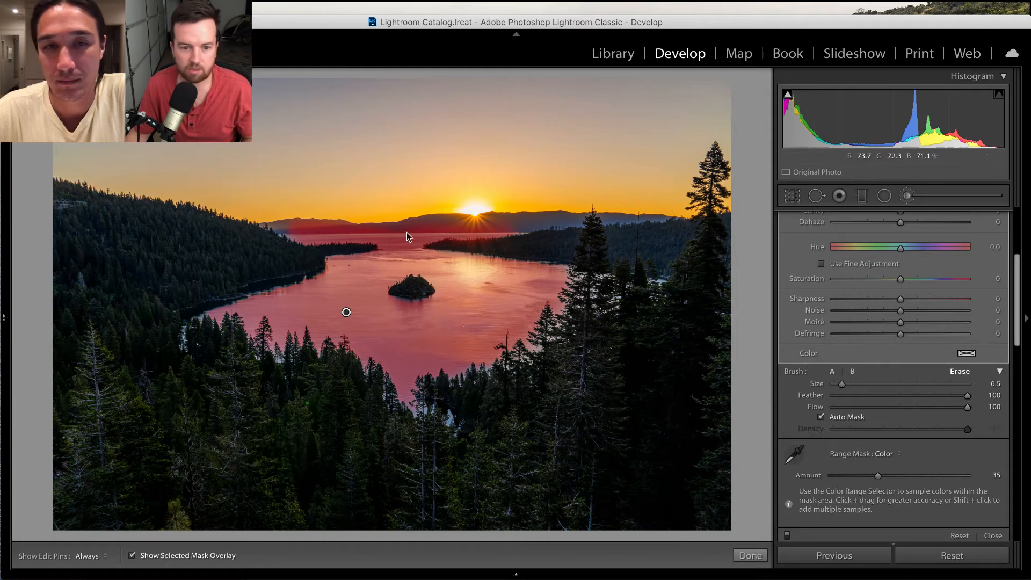
{"action": "key", "text": "h"}
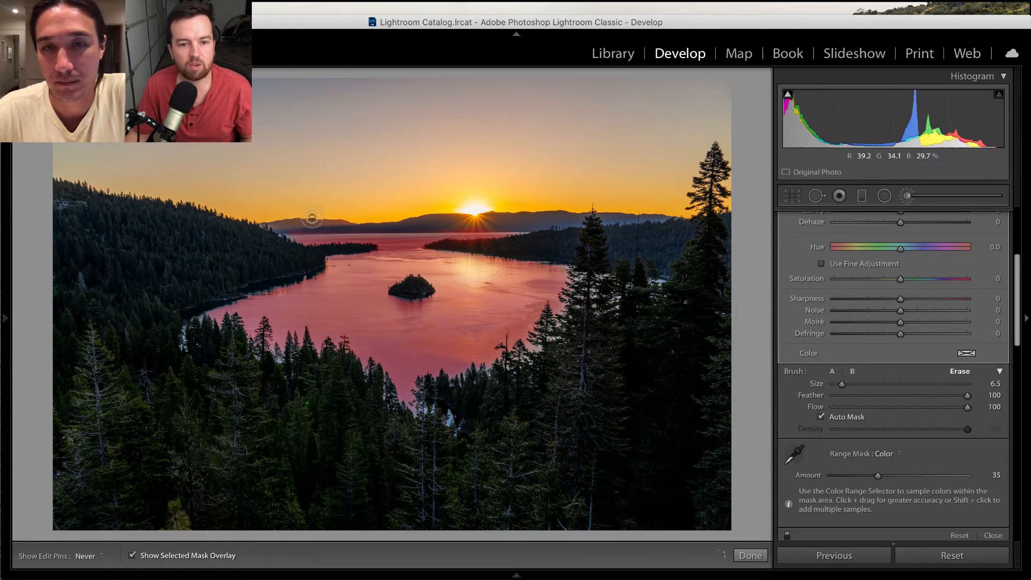
{"action": "key", "text": "h"}
{"action": "key", "text": "super+Tab"}
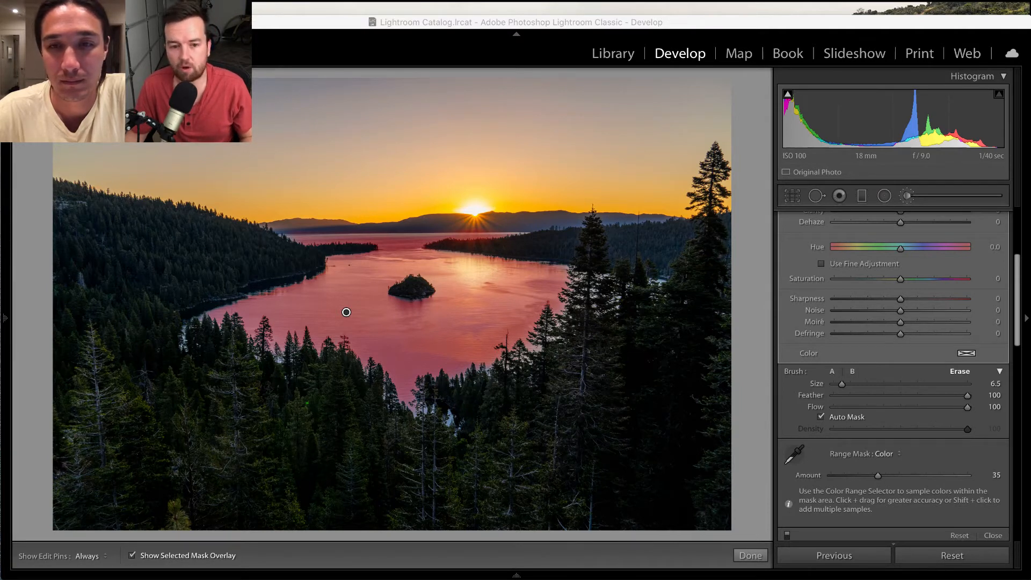
{"action": "left_click", "coordinate": [580, 345]}
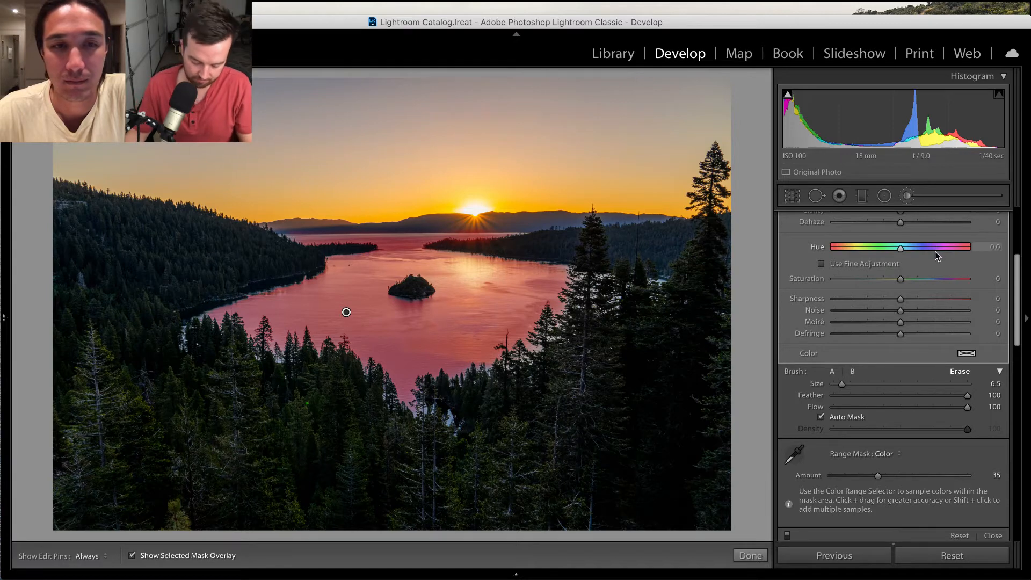
Hide the lake mask overlay and reset the brush's Exposure to 0.00
{"action": "key", "text": "o"}
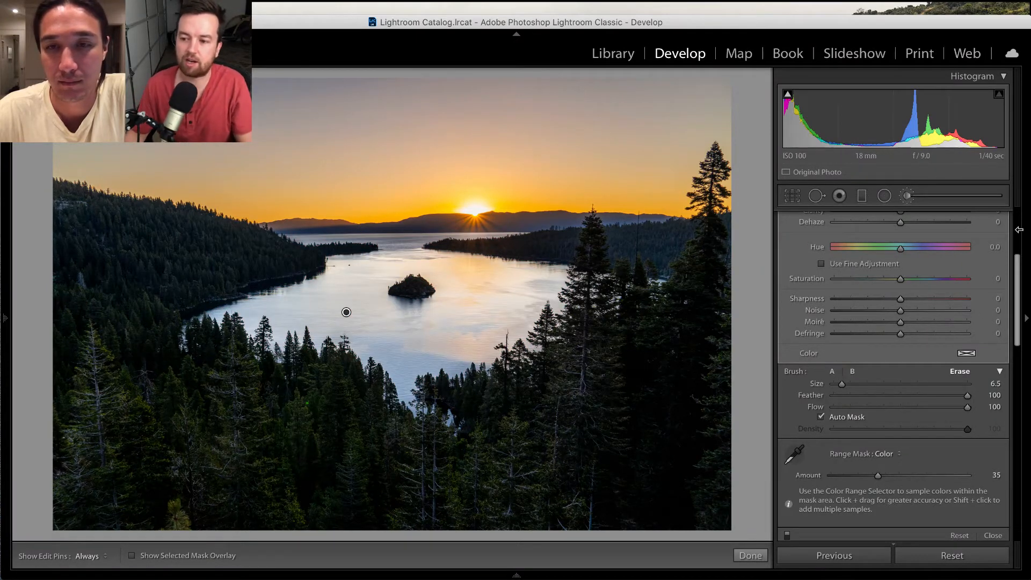
{"action": "left_click_drag", "start_coordinate": [1018, 259], "coordinate": [1024, 217]}
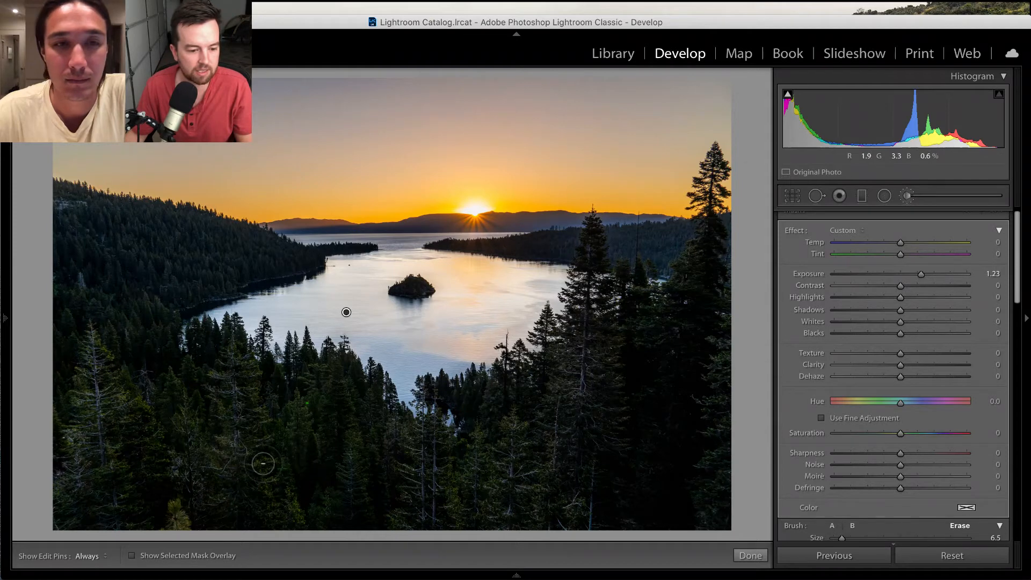
{"action": "key", "text": "o"}
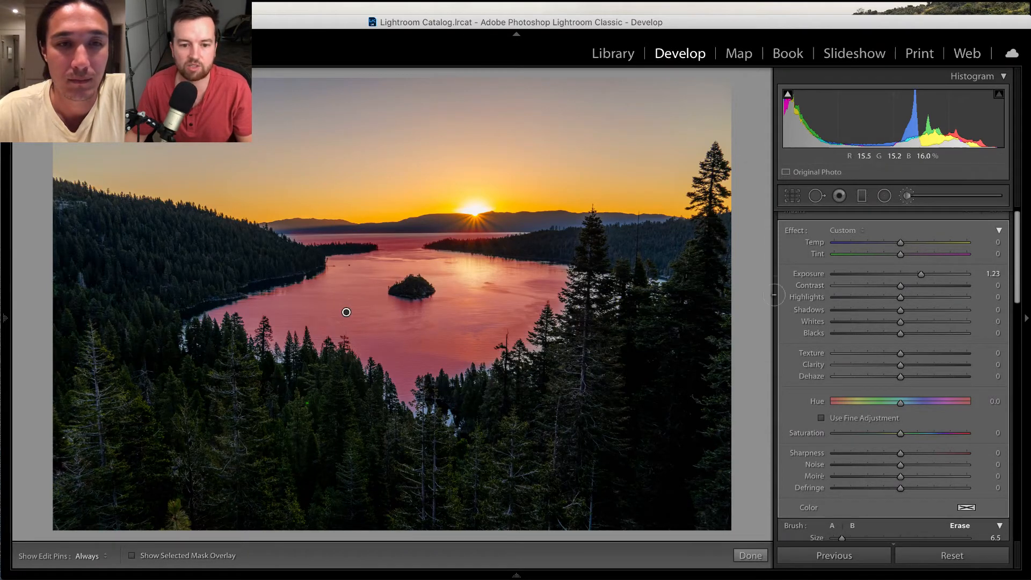
{"action": "key", "text": "o"}
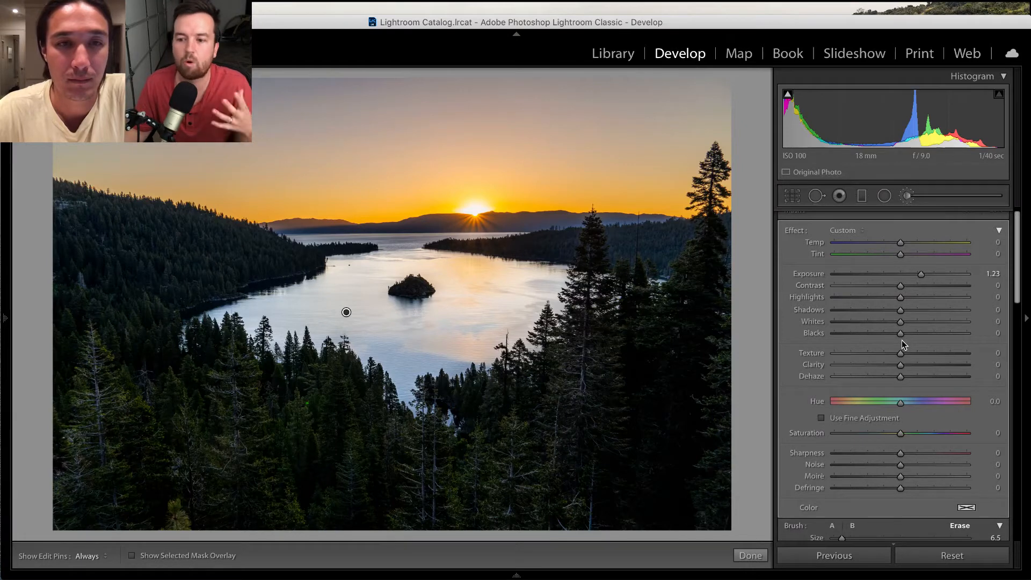
{"action": "double_click", "coordinate": [921, 273]}
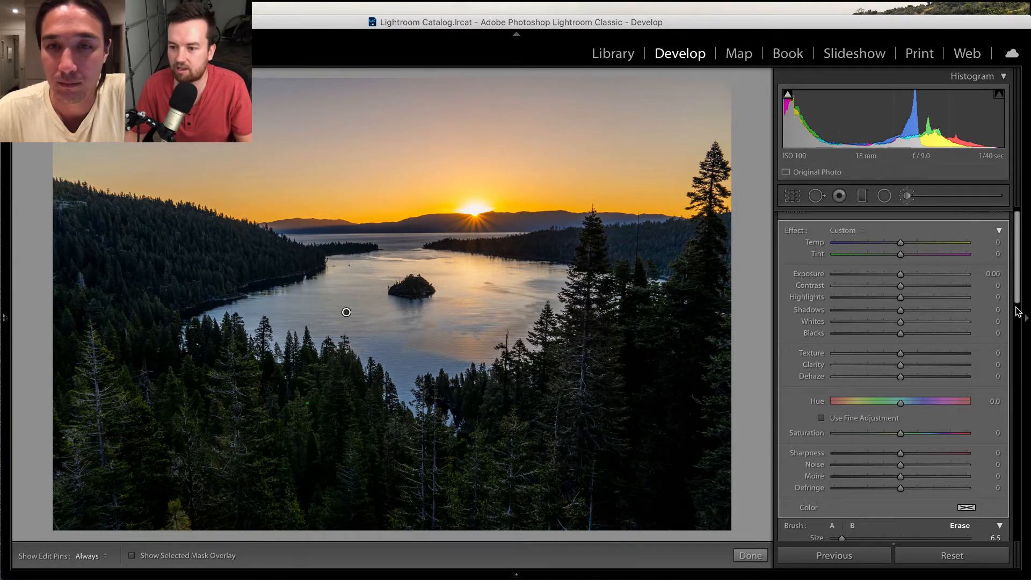
Cool the masked lake water by setting the brush's Temp to -15
{"action": "left_click_drag", "start_coordinate": [1017, 295], "coordinate": [1016, 285]}
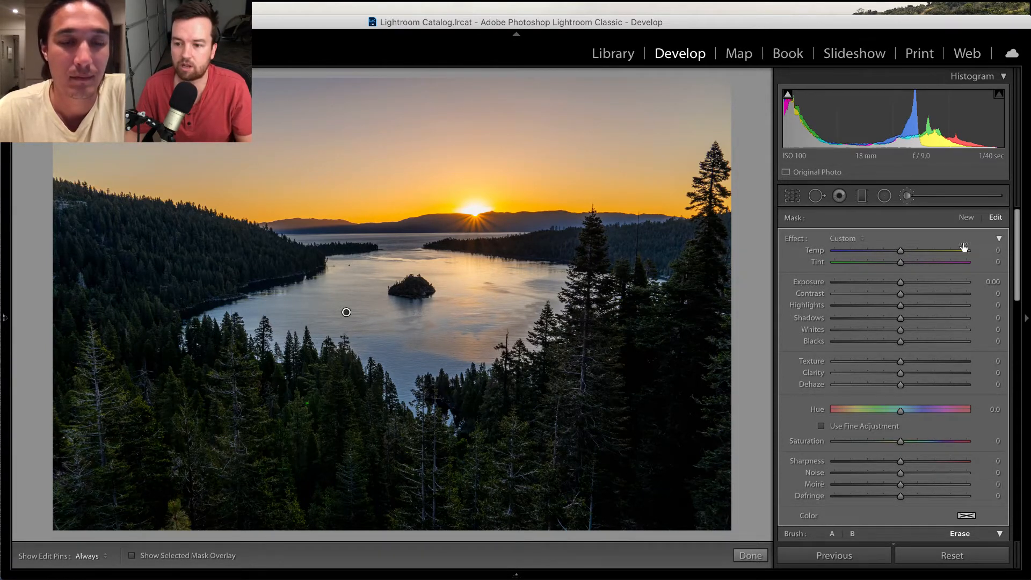
{"action": "mouse_move", "coordinate": [890, 252]}
{"action": "left_mouse_down"}
{"action": "mouse_move", "coordinate": [868, 252]}
{"action": "mouse_move", "coordinate": [889, 252]}
{"action": "left_mouse_up"}
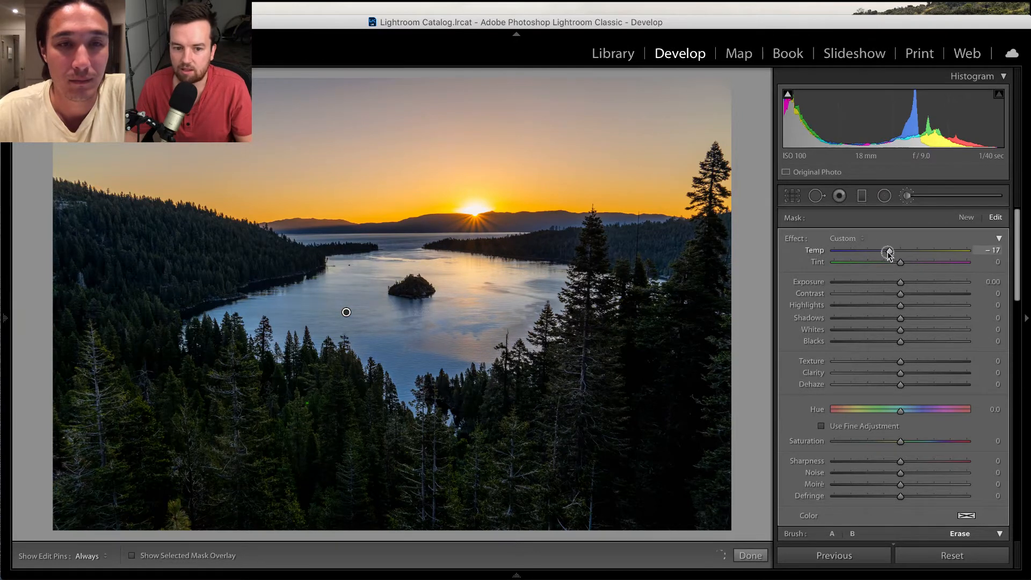
{"action": "mouse_move", "coordinate": [893, 253]}
{"action": "left_mouse_down"}
{"action": "mouse_move", "coordinate": [846, 258]}
{"action": "mouse_move", "coordinate": [890, 261]}
{"action": "left_mouse_up"}
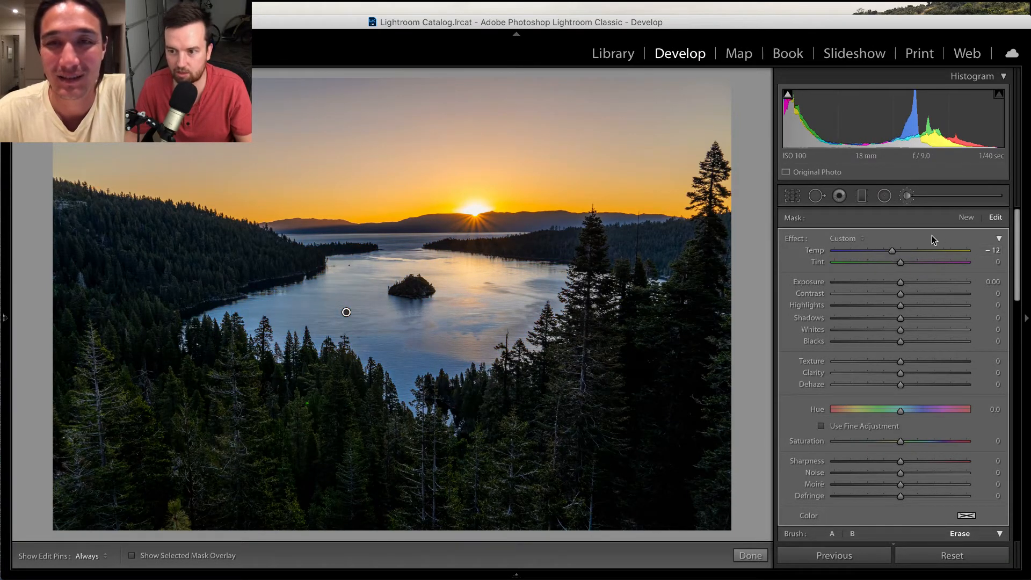
Set the lake brush's Dehaze to 8 and its Exposure to 0.44
{"action": "left_click_drag", "start_coordinate": [1019, 248], "coordinate": [1018, 264]}
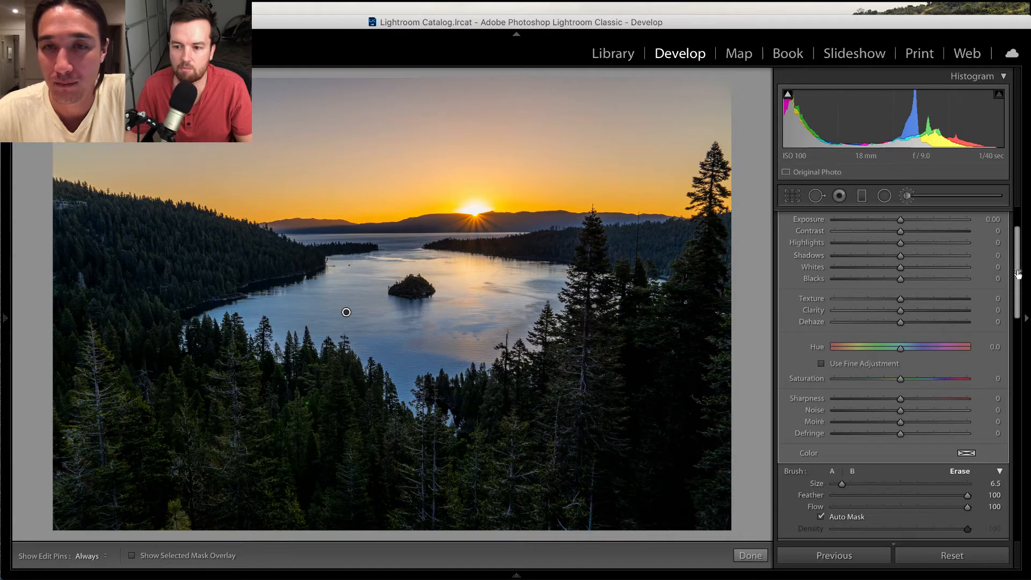
{"action": "mouse_move", "coordinate": [904, 324]}
{"action": "left_mouse_down"}
{"action": "mouse_move", "coordinate": [920, 324]}
{"action": "mouse_move", "coordinate": [906, 325]}
{"action": "left_mouse_up"}
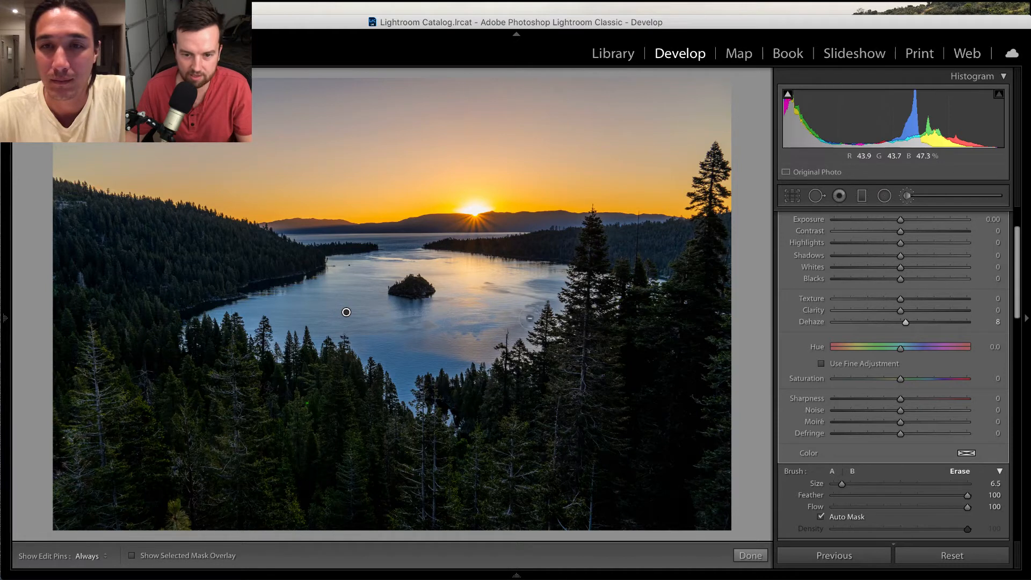
{"action": "left_click_drag", "start_coordinate": [907, 319], "coordinate": [912, 323]}
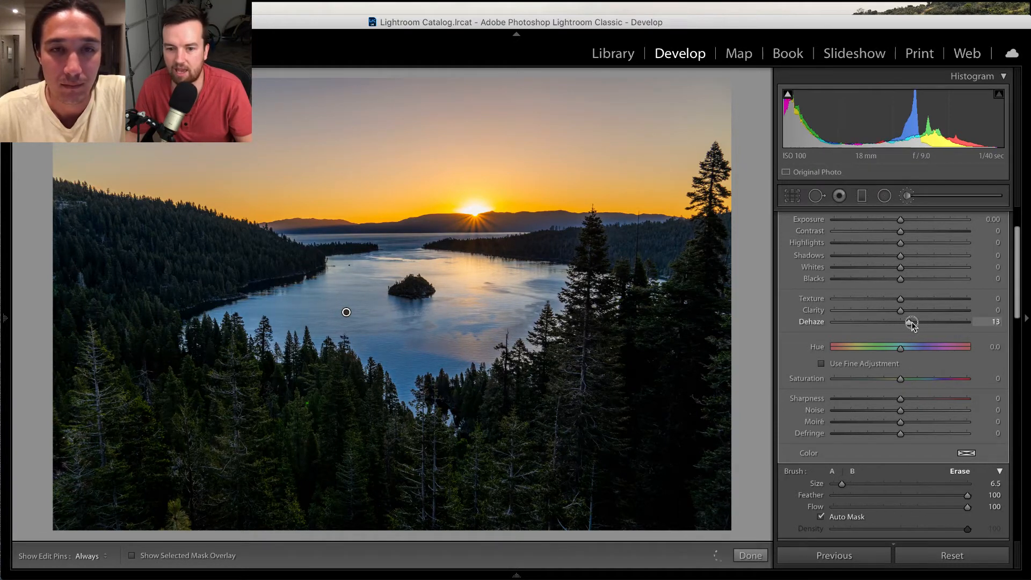
{"action": "left_click_drag", "start_coordinate": [1017, 314], "coordinate": [1018, 290]}
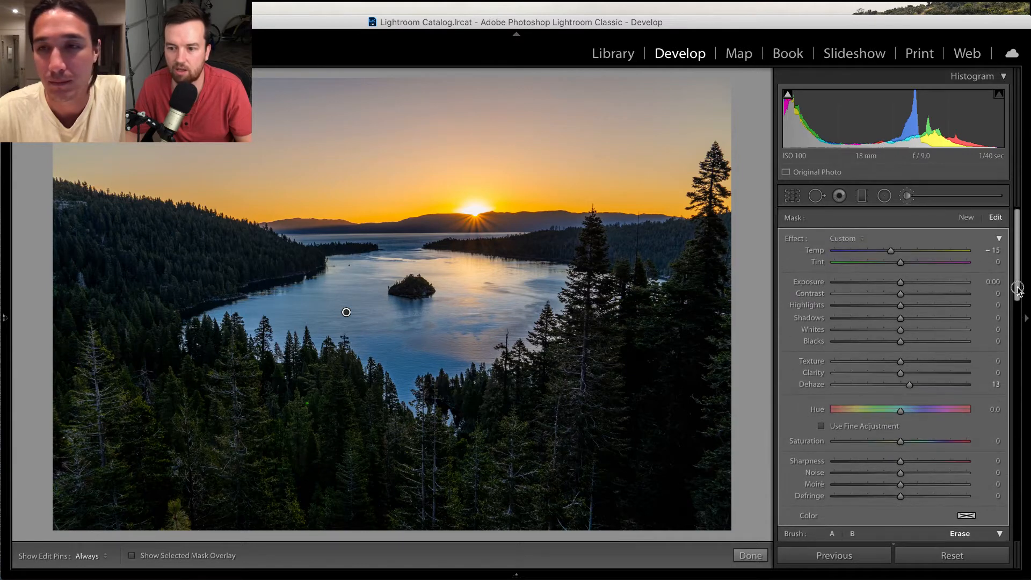
{"action": "left_click_drag", "start_coordinate": [913, 389], "coordinate": [906, 387]}
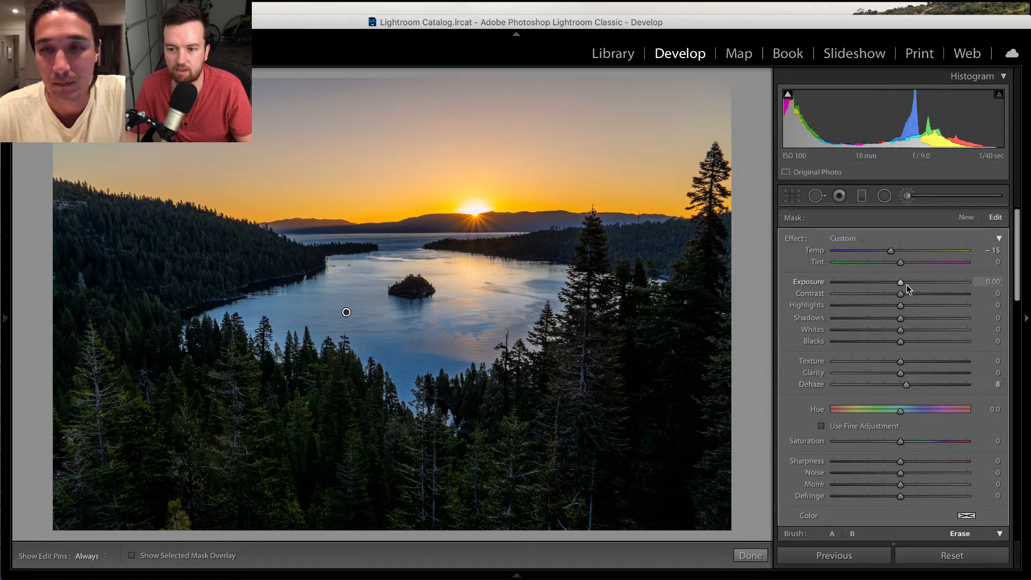
{"action": "left_click_drag", "start_coordinate": [901, 281], "coordinate": [909, 286]}
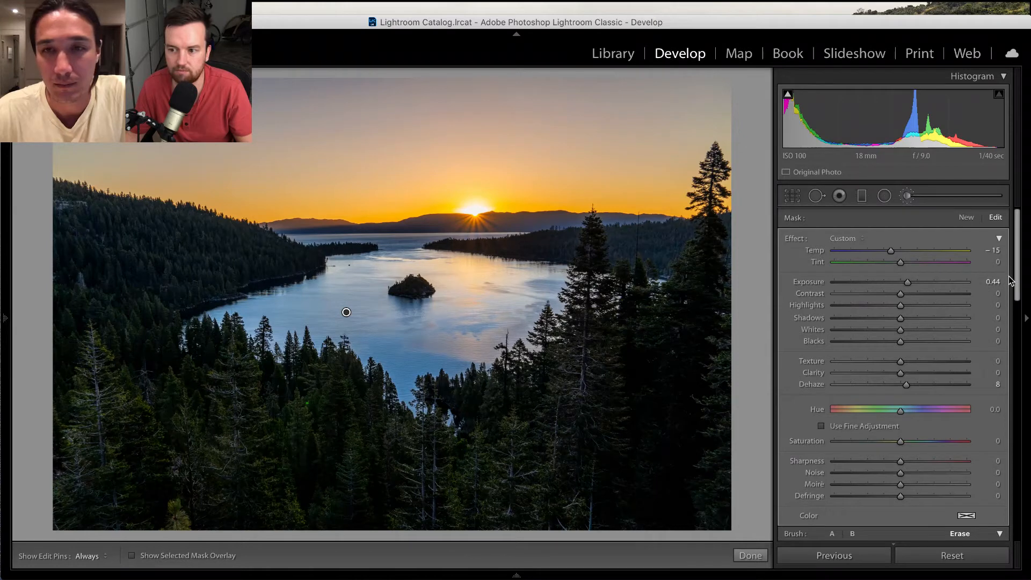
Tint the masked lake with a faint blue brush color at hue 202 and saturation 13%
{"action": "scroll", "coordinate": [1019, 279], "scroll_direction": "down", "scroll_amount": 5}
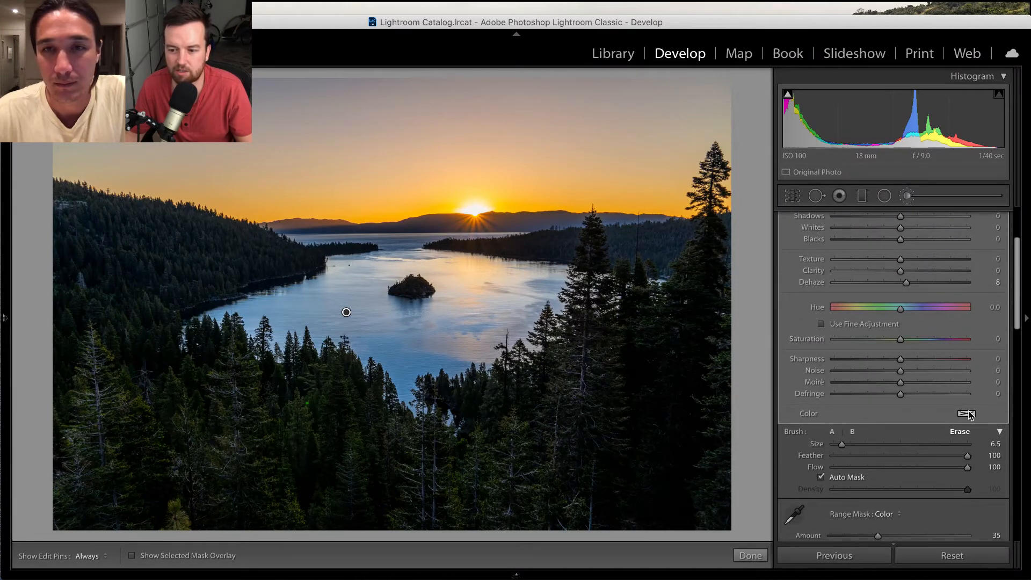
{"action": "left_click", "coordinate": [967, 413]}
{"action": "left_click", "coordinate": [834, 439]}
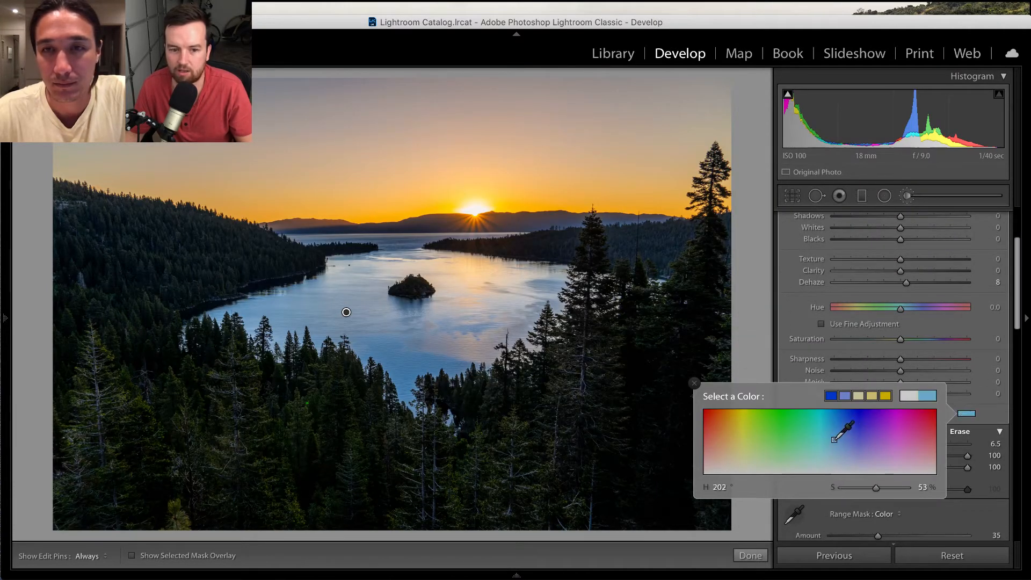
{"action": "mouse_move", "coordinate": [834, 439]}
{"action": "left_mouse_down"}
{"action": "mouse_move", "coordinate": [851, 438]}
{"action": "mouse_move", "coordinate": [828, 441]}
{"action": "left_mouse_up"}
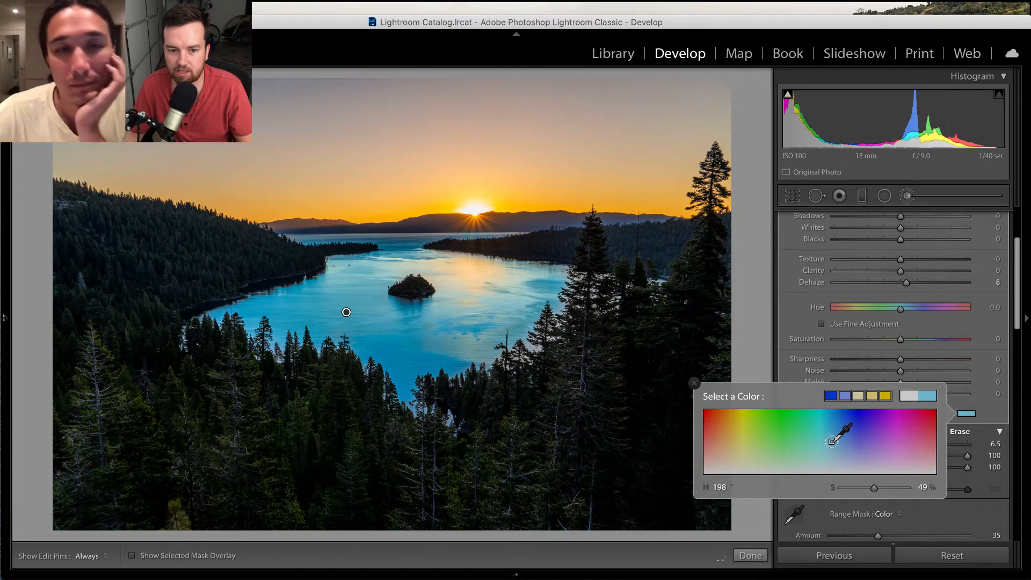
{"action": "left_click_drag", "start_coordinate": [828, 441], "coordinate": [833, 441]}
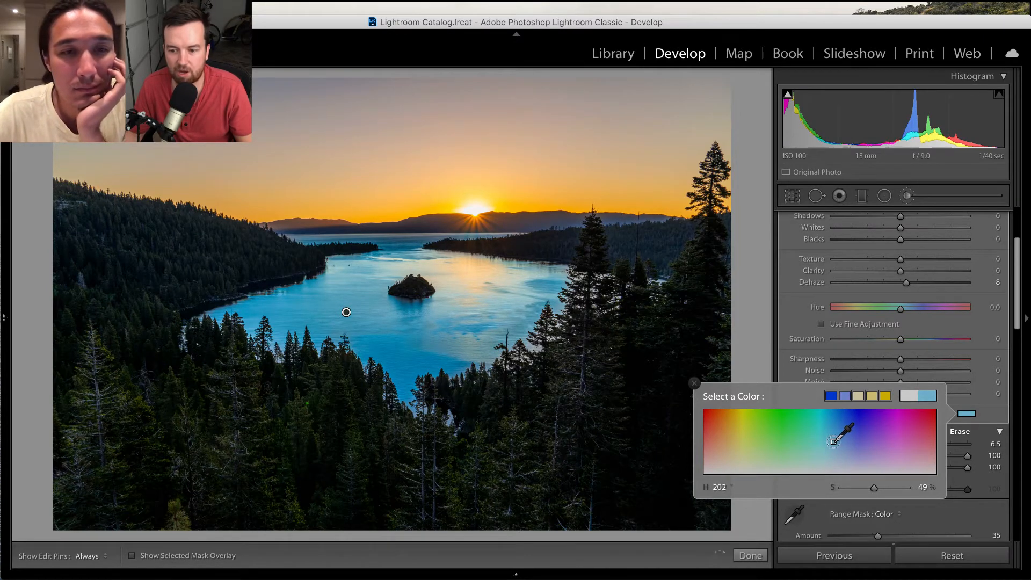
{"action": "left_click_drag", "start_coordinate": [874, 487], "coordinate": [849, 491]}
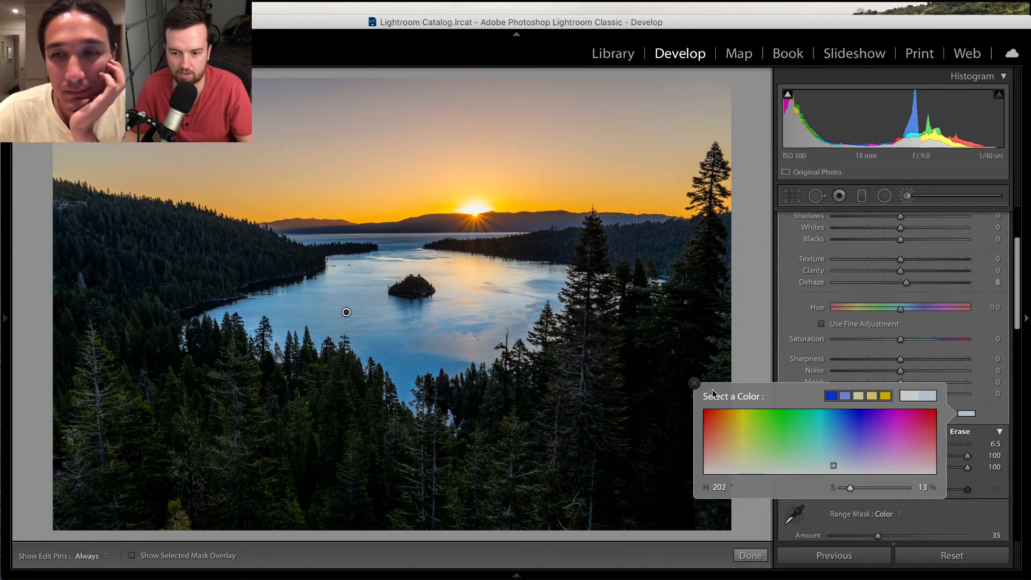
{"action": "left_click", "coordinate": [695, 383]}
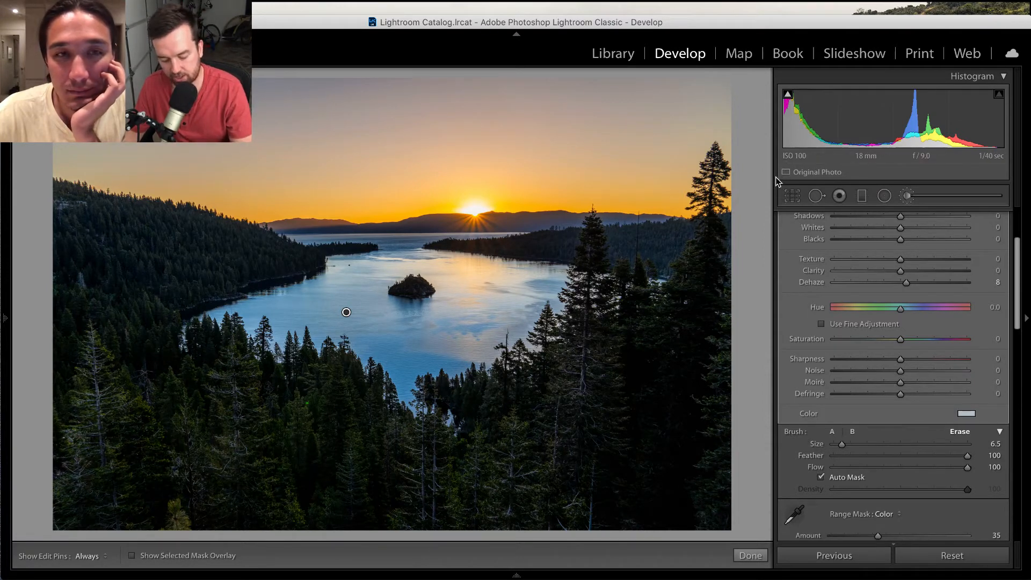
Compare the edited photo with its Before version and close the adjustment brush
{"action": "key", "text": "backslash"}
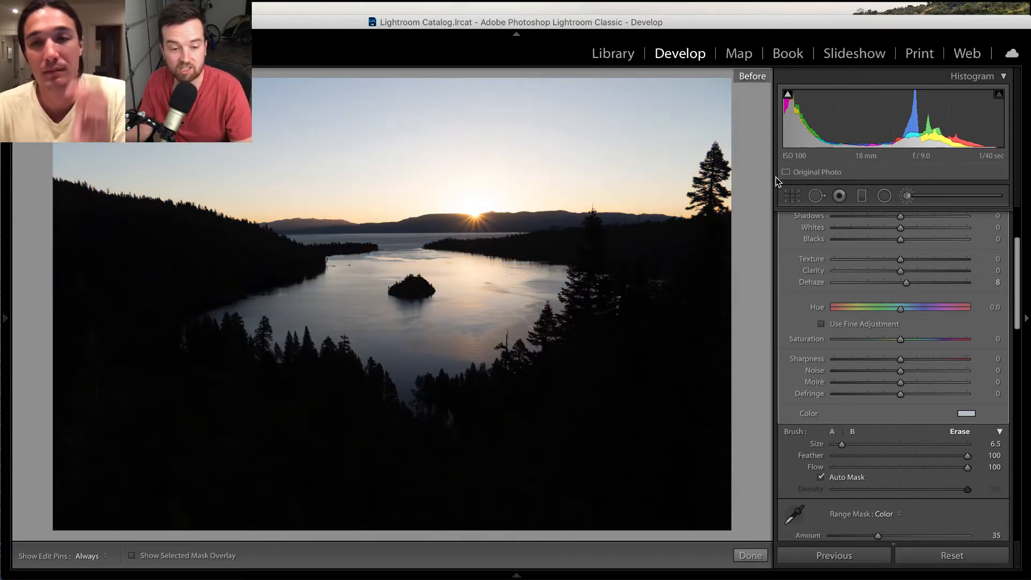
{"action": "key", "text": "backslash"}
{"action": "key", "text": "backslash"}
{"action": "key", "text": "backslash"}
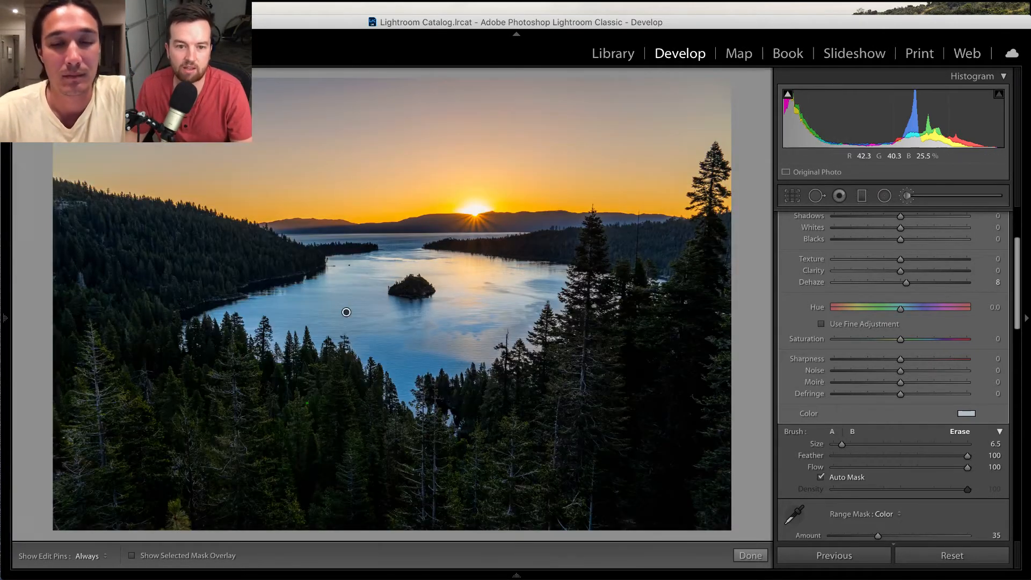
{"action": "left_click", "coordinate": [887, 196]}
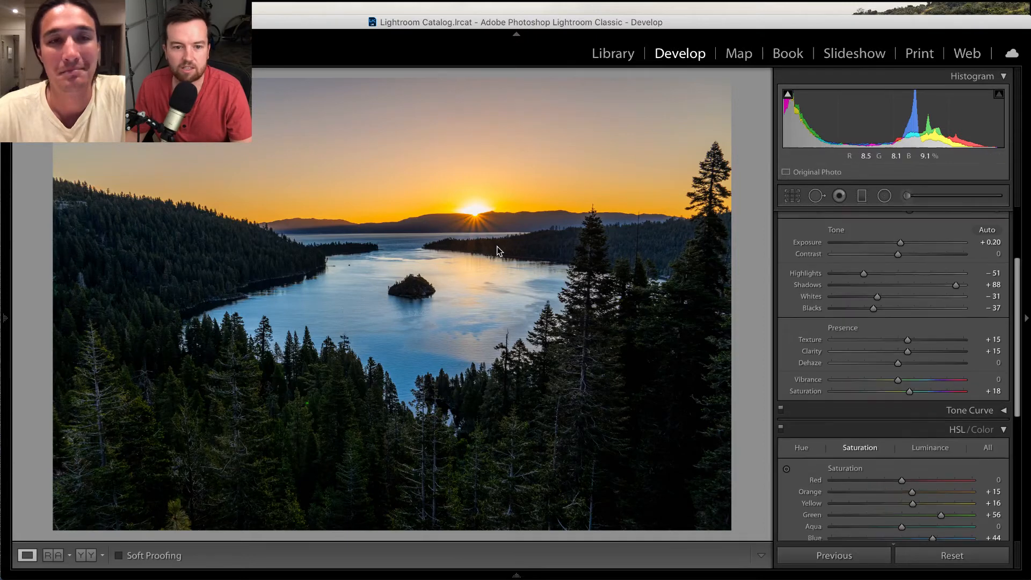
Reset the sky graduated filter's Highlights to 0, compare the photo with its Before version, and close the filter
{"action": "left_click", "coordinate": [863, 196]}
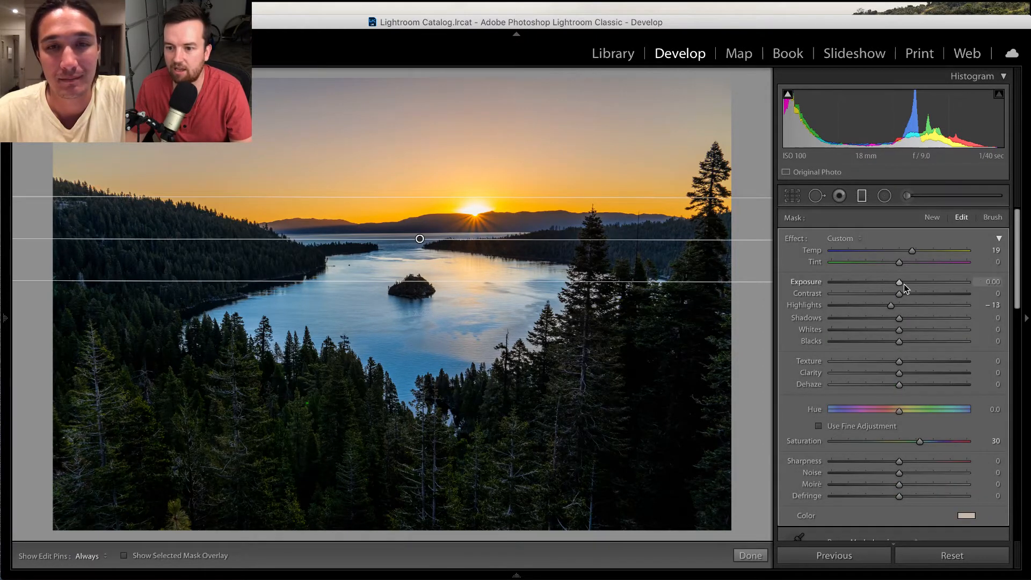
{"action": "double_click", "coordinate": [893, 306]}
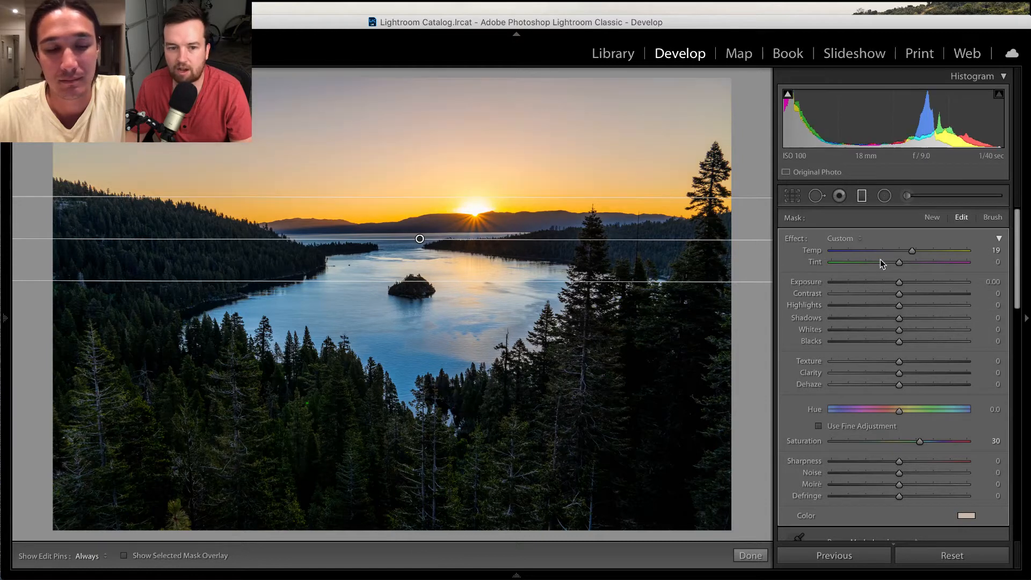
{"action": "key", "text": "backslash"}
{"action": "key", "text": "backslash"}
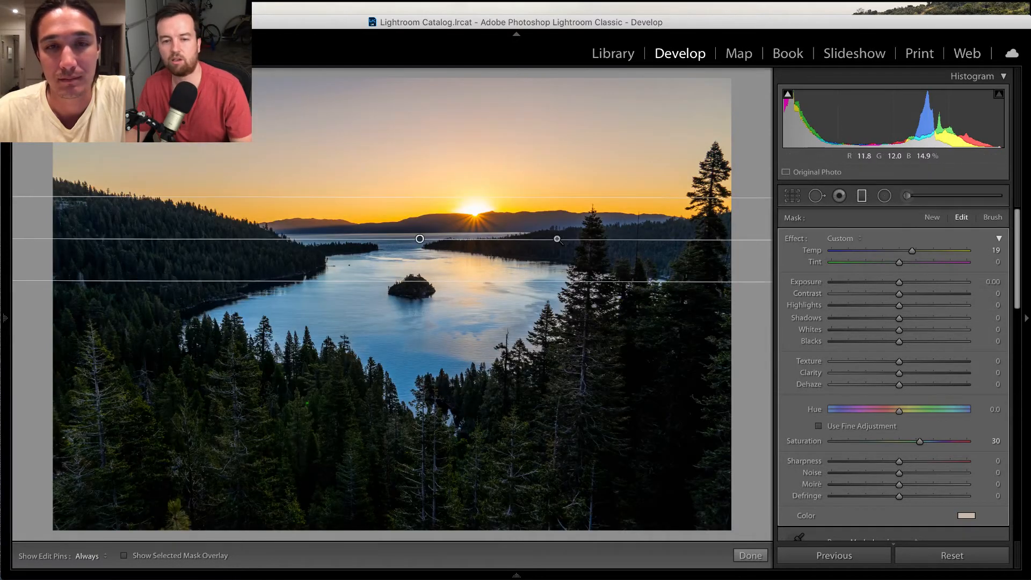
{"action": "left_click", "coordinate": [761, 555]}
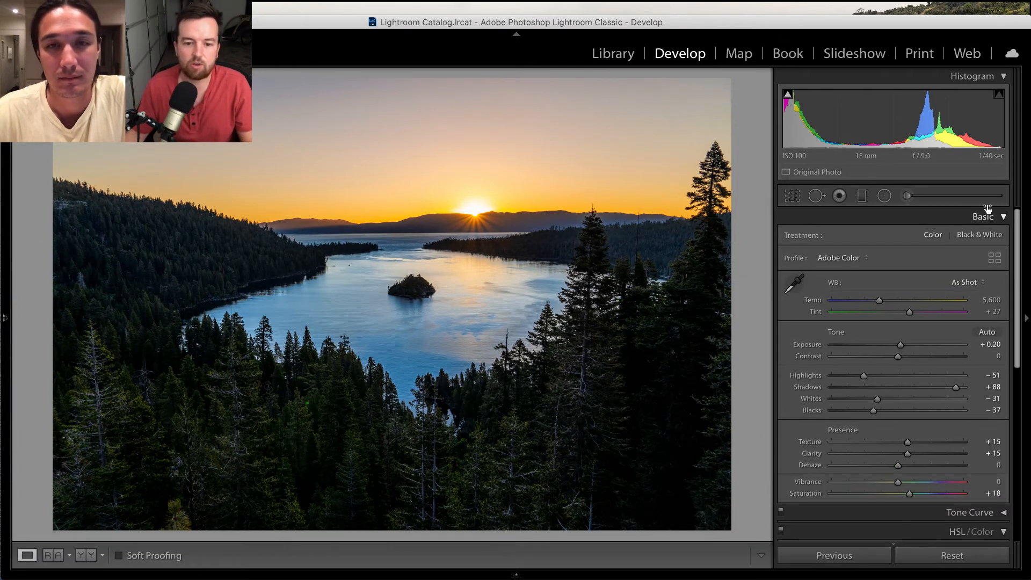
Reduce the photo's overall Saturation to +10 in the Basic adjustments
{"action": "mouse_move", "coordinate": [1020, 252]}
{"action": "left_mouse_down"}
{"action": "mouse_move", "coordinate": [1019, 218]}
{"action": "mouse_move", "coordinate": [1013, 253]}
{"action": "left_mouse_up"}
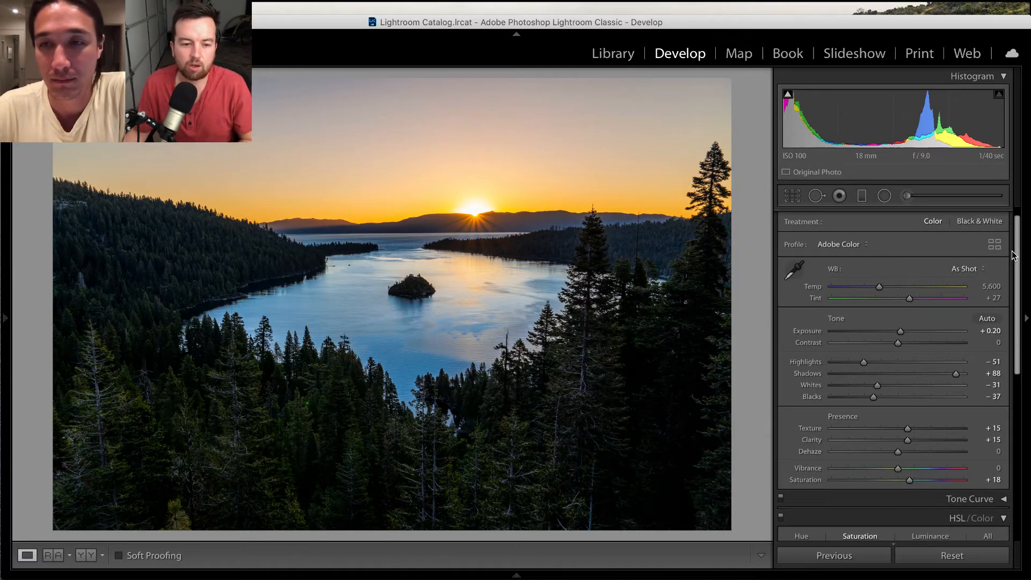
{"action": "left_click_drag", "start_coordinate": [1017, 248], "coordinate": [1024, 265]}
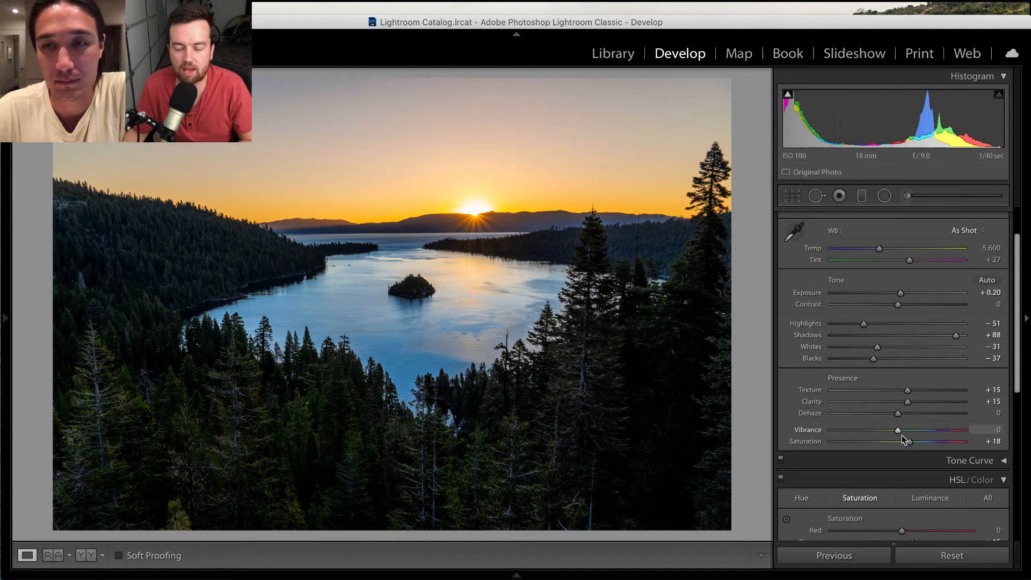
{"action": "left_click_drag", "start_coordinate": [910, 442], "coordinate": [906, 445]}
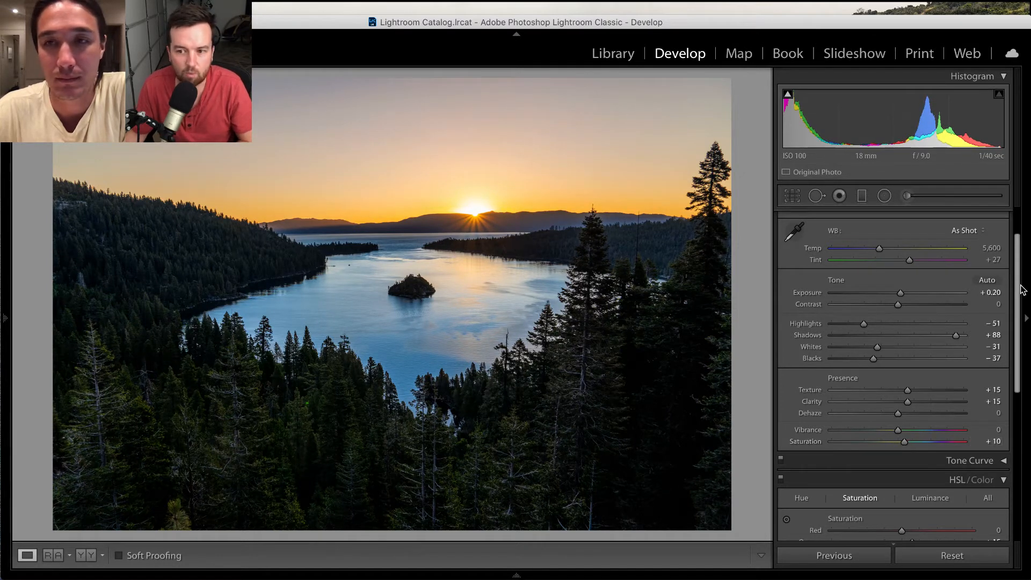
Crop the photo in slightly from its edges and set the crop's aspect ratio to 16 x 9
{"action": "left_click", "coordinate": [793, 196]}
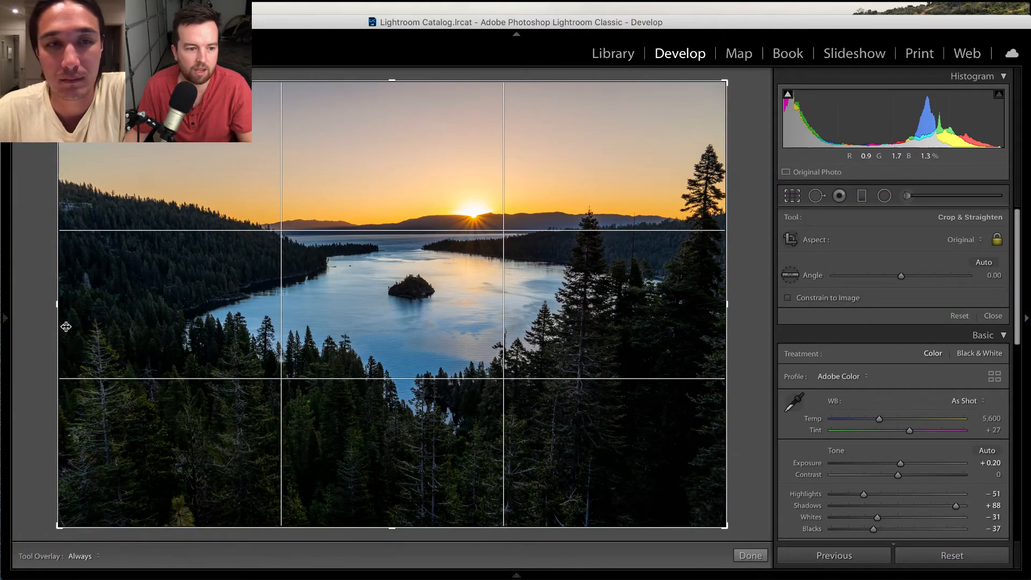
{"action": "left_click_drag", "start_coordinate": [60, 311], "coordinate": [76, 308]}
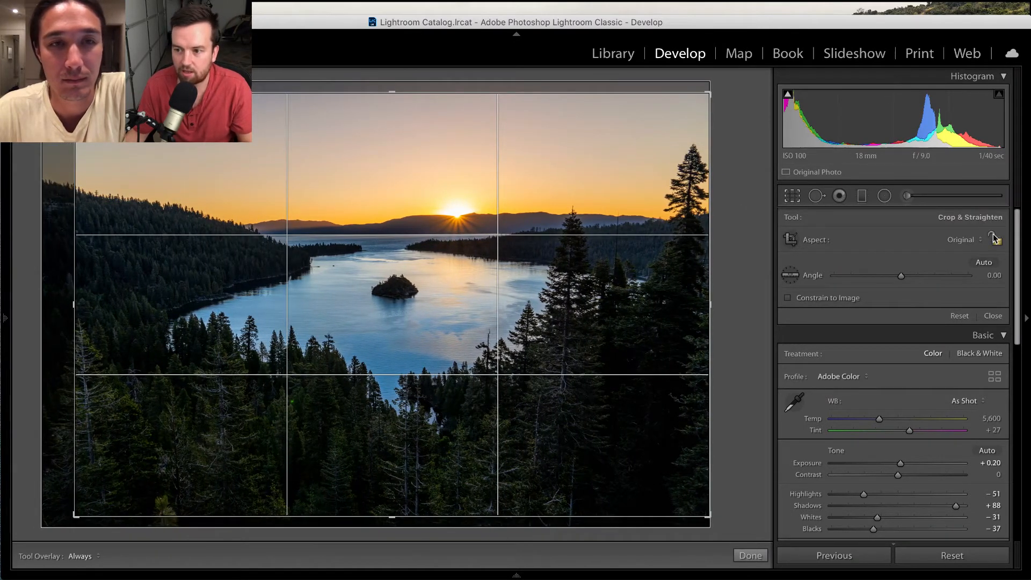
{"action": "left_click", "coordinate": [876, 239]}
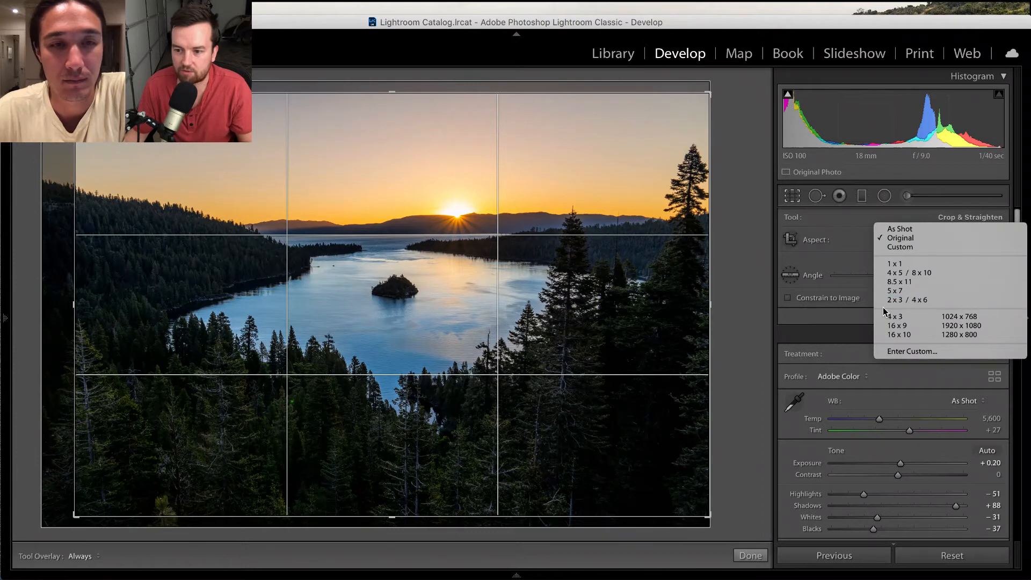
{"action": "left_click", "coordinate": [850, 246]}
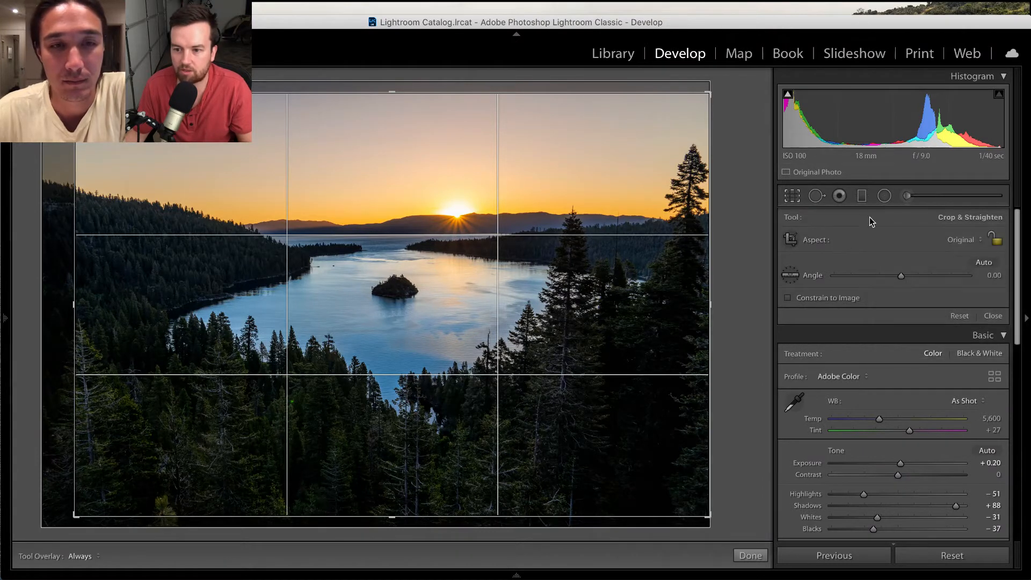
{"action": "left_click", "coordinate": [850, 246]}
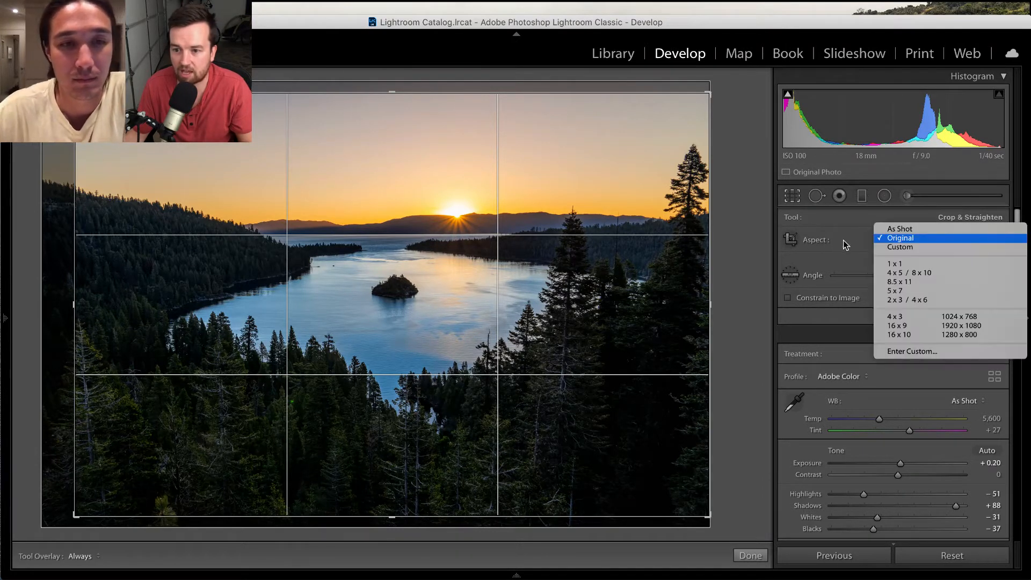
{"action": "left_click", "coordinate": [940, 326]}
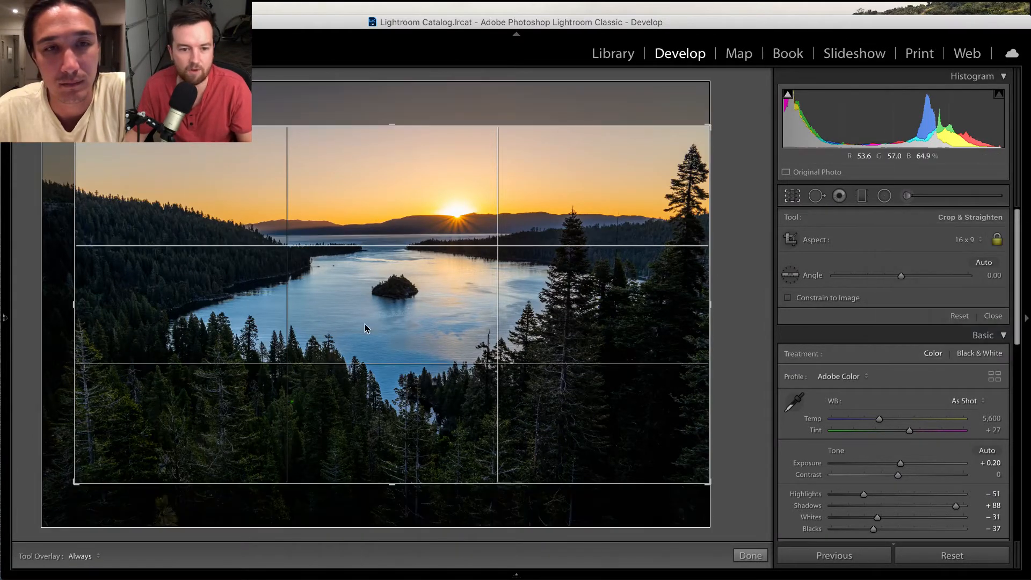
Tighten and reposition the 16 x 9 crop around the lake, straighten it by 0.16, and apply it
{"action": "left_click_drag", "start_coordinate": [419, 282], "coordinate": [418, 290]}
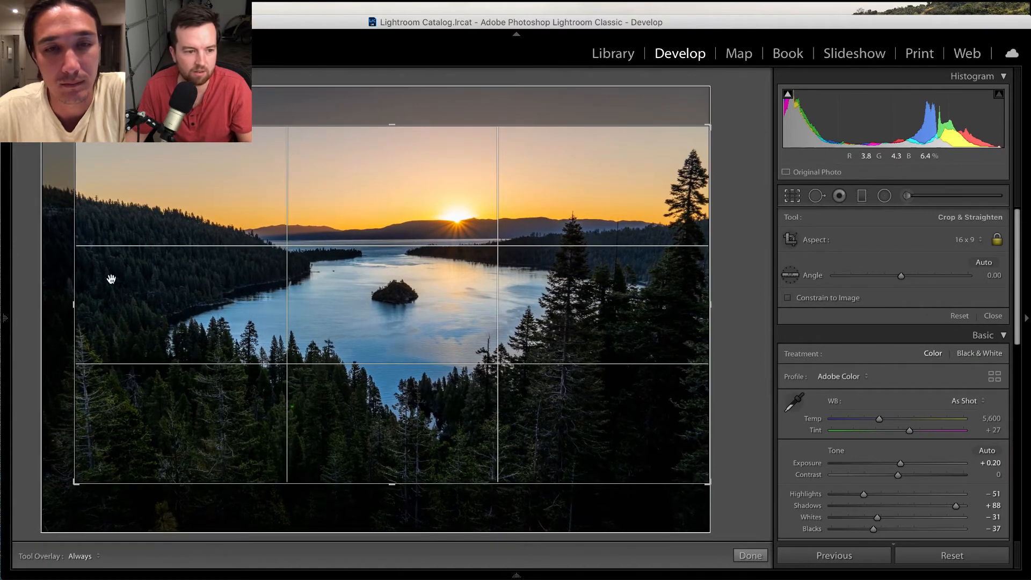
{"action": "left_click_drag", "start_coordinate": [72, 308], "coordinate": [81, 304]}
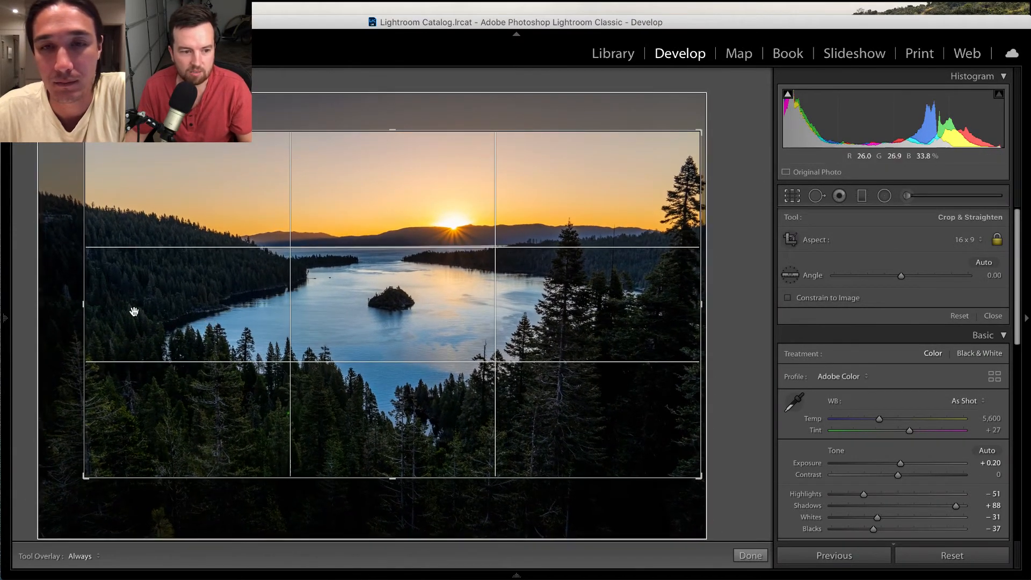
{"action": "left_click_drag", "start_coordinate": [81, 303], "coordinate": [84, 304]}
{"action": "left_click_drag", "start_coordinate": [327, 304], "coordinate": [323, 309]}
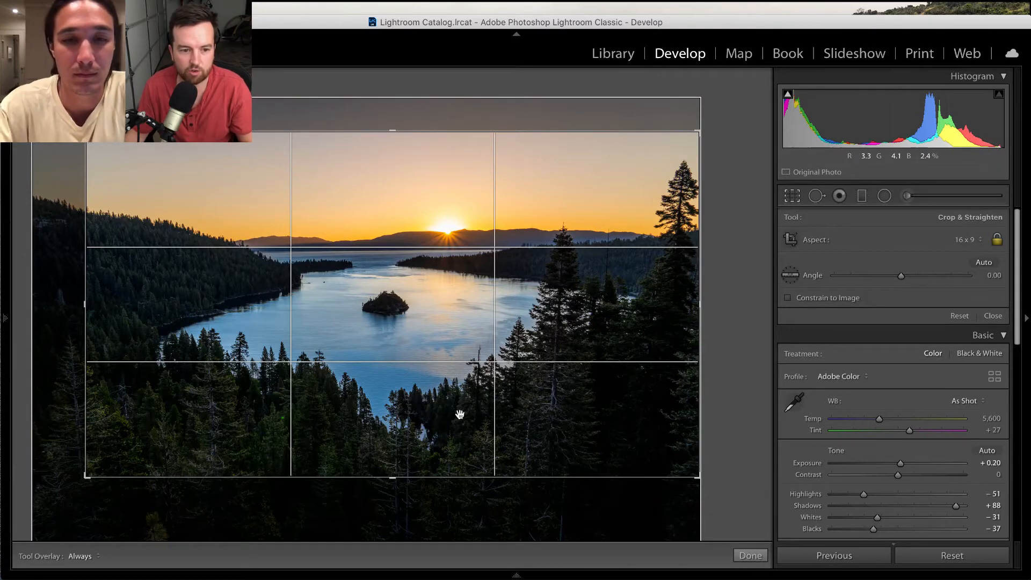
{"action": "left_click_drag", "start_coordinate": [63, 351], "coordinate": [62, 350]}
{"action": "left_click_drag", "start_coordinate": [61, 349], "coordinate": [61, 349]}
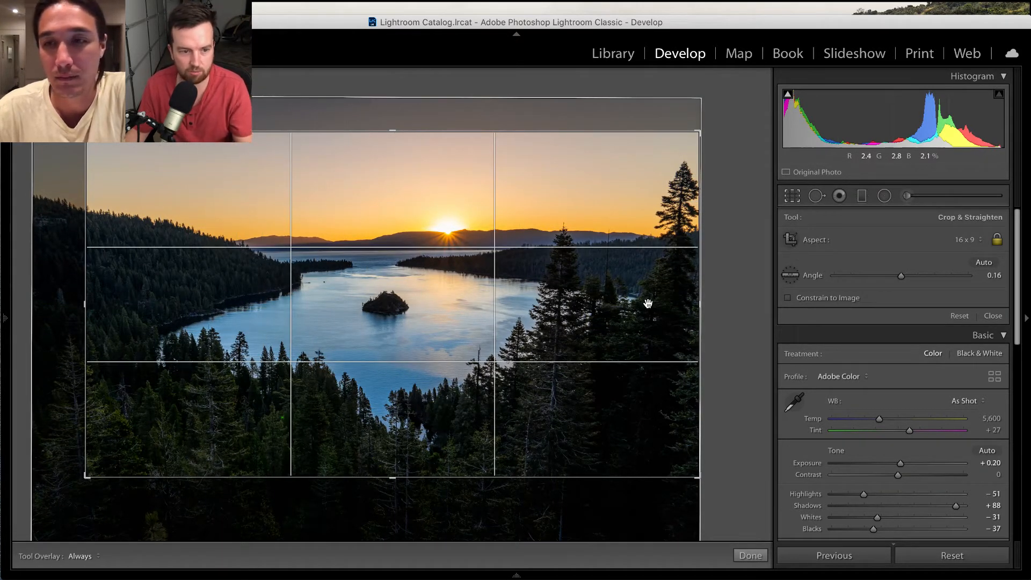
{"action": "key", "text": "Return"}
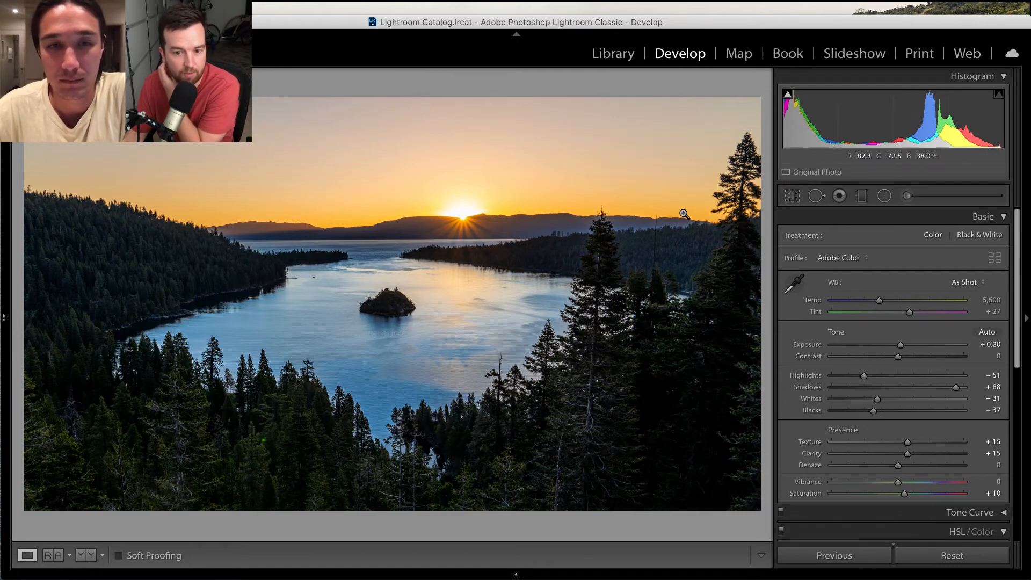
Start a new adjustment brush with Exposure reset to 0 and paint its mask over the small island
{"action": "left_click", "coordinate": [908, 197]}
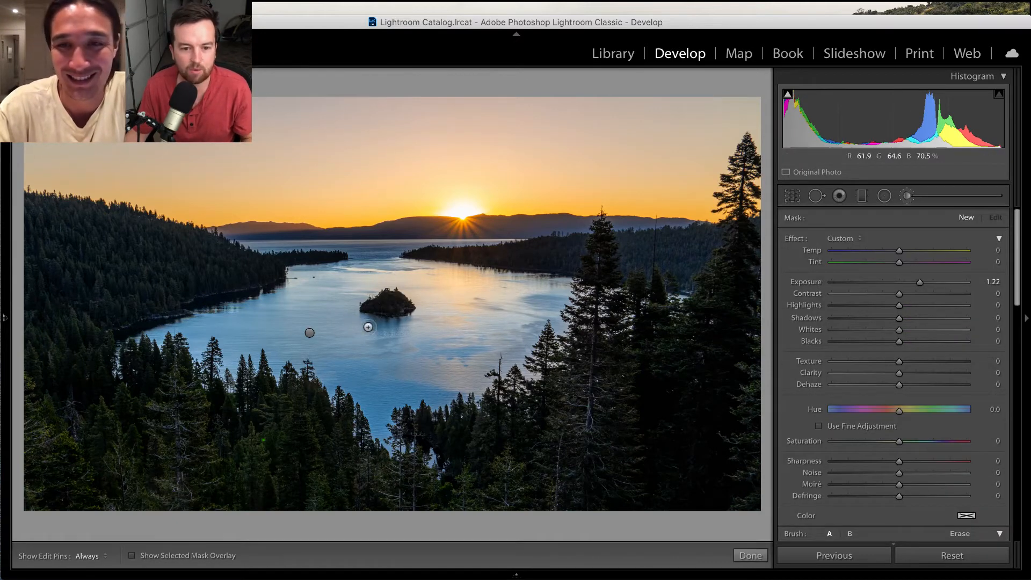
{"action": "double_click", "coordinate": [920, 282]}
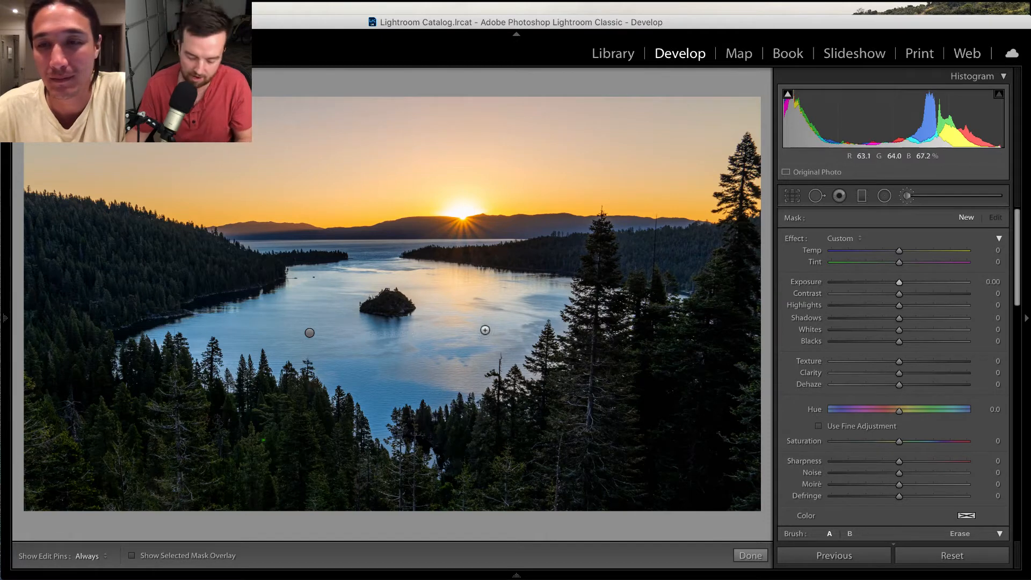
{"action": "key", "text": "o"}
{"action": "mouse_move", "coordinate": [389, 300]}
{"action": "left_mouse_down"}
{"action": "mouse_move", "coordinate": [380, 300]}
{"action": "mouse_move", "coordinate": [401, 305]}
{"action": "mouse_move", "coordinate": [371, 305]}
{"action": "mouse_move", "coordinate": [403, 305]}
{"action": "left_mouse_up"}
{"action": "key", "text": "o"}
Set the island brush's Exposure to 0.73 and its Blacks to -24
{"action": "left_click_drag", "start_coordinate": [900, 283], "coordinate": [925, 290]}
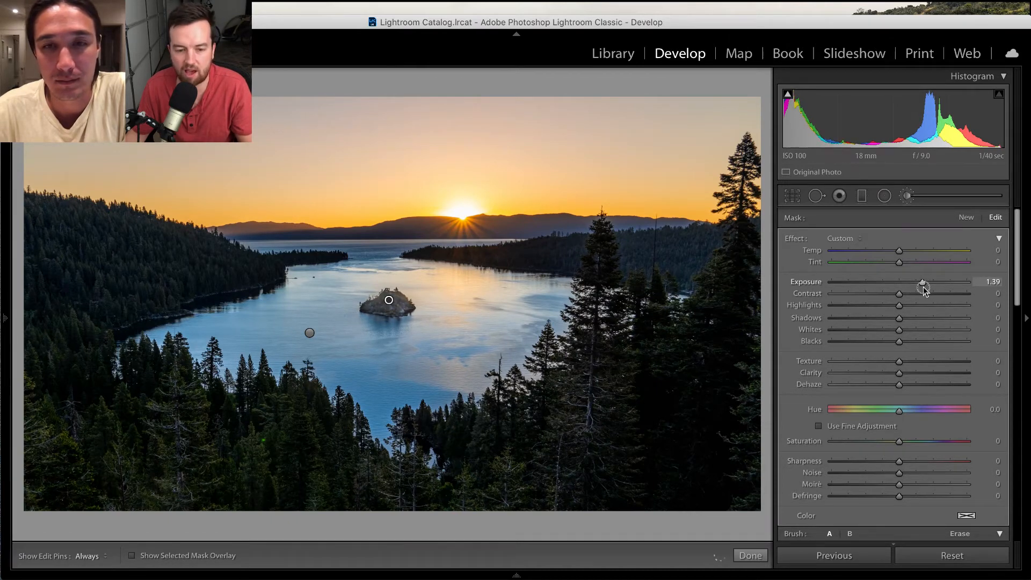
{"action": "left_click_drag", "start_coordinate": [916, 286], "coordinate": [914, 283]}
{"action": "key", "text": "z"}
{"action": "left_click_drag", "start_coordinate": [252, 205], "coordinate": [521, 442]}
{"action": "left_click_drag", "start_coordinate": [914, 283], "coordinate": [911, 284]}
{"action": "left_click_drag", "start_coordinate": [899, 342], "coordinate": [884, 342]}
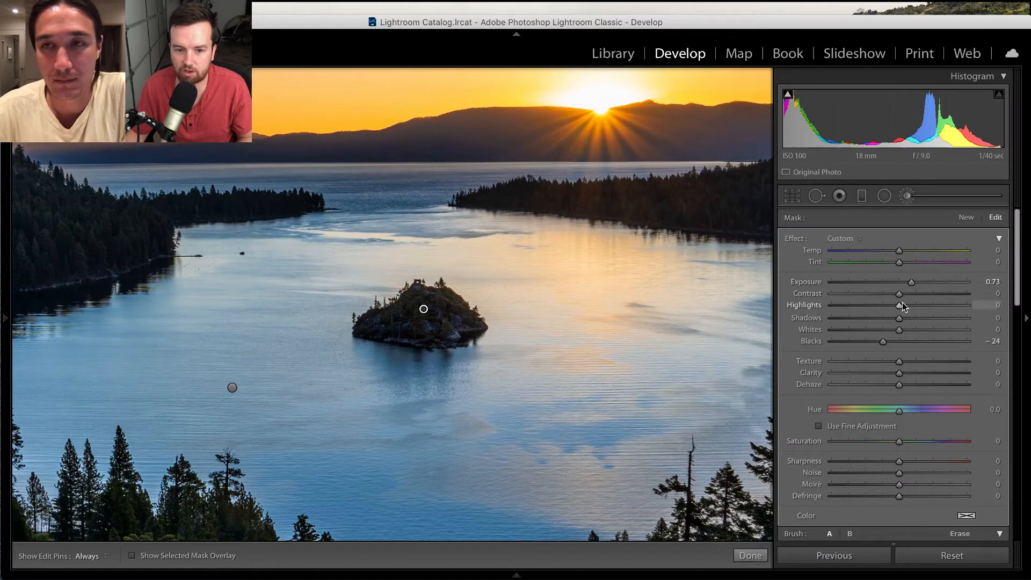
Set the island brush's Highlights to 21 and Whites to 36, and close the brush
{"action": "left_click_drag", "start_coordinate": [901, 305], "coordinate": [931, 330]}
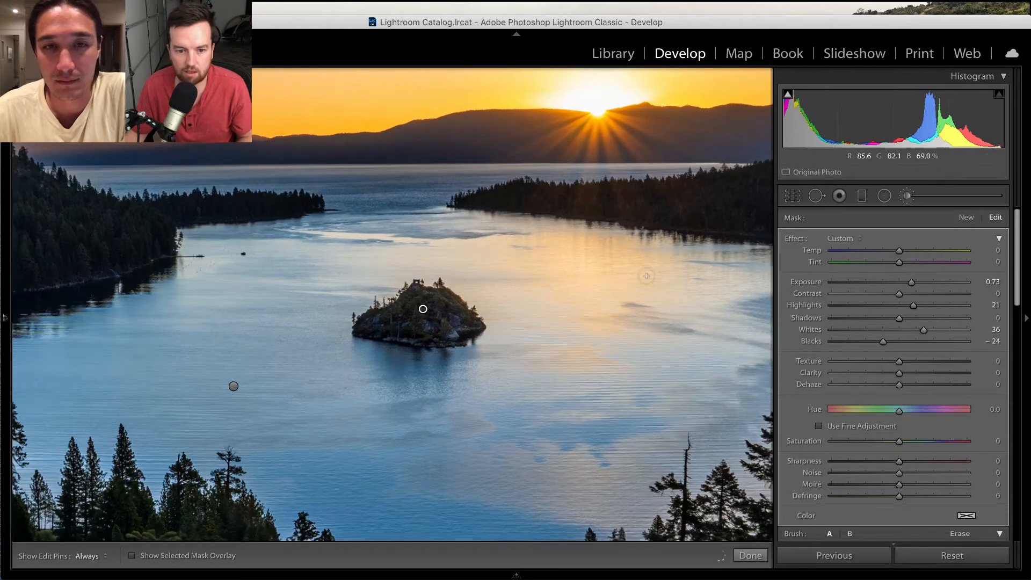
{"action": "key", "text": "z"}
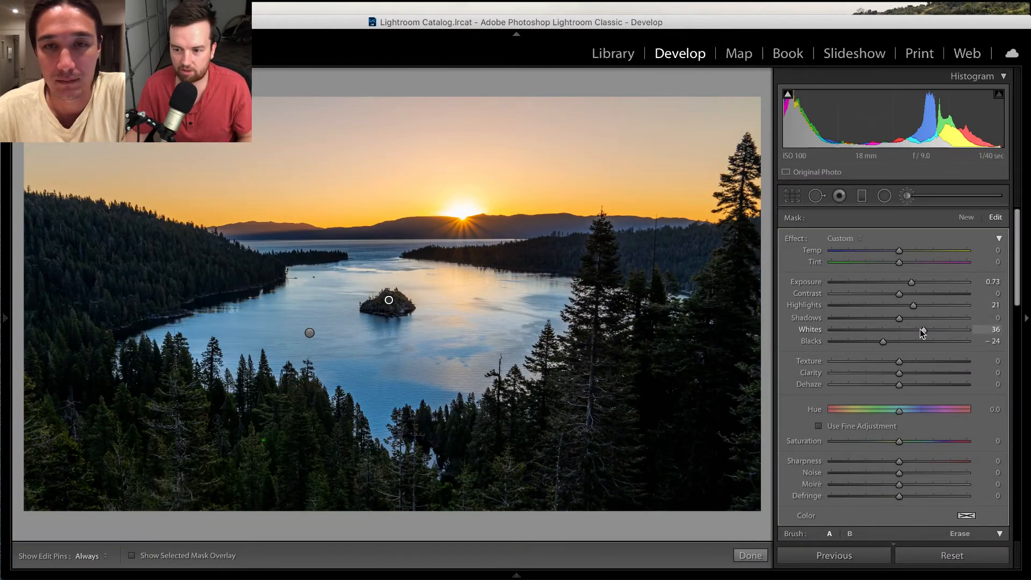
{"action": "left_click", "coordinate": [750, 556]}
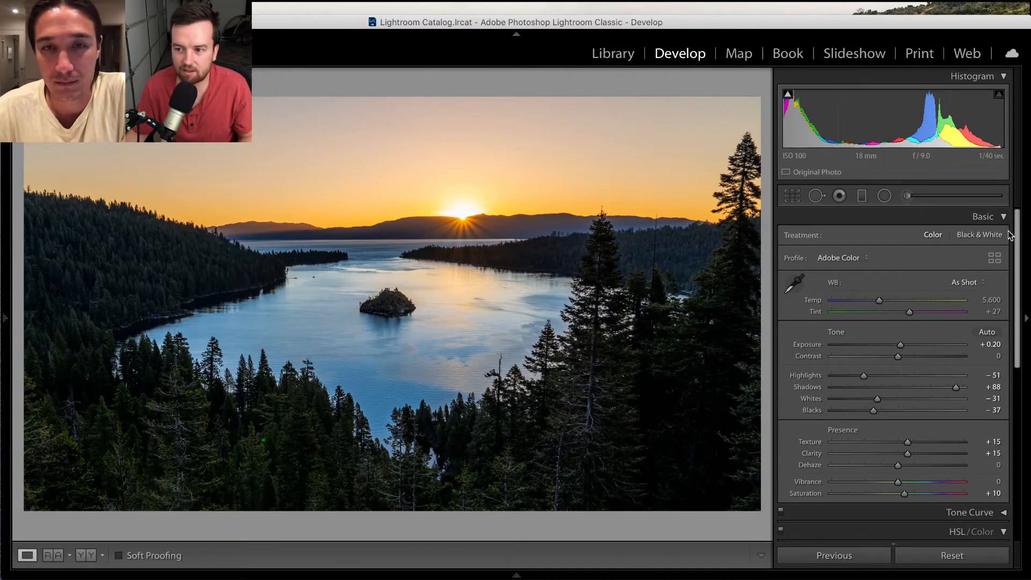
Open the Detail settings and zoom in on the sun and the island to inspect noise
{"action": "left_click_drag", "start_coordinate": [1017, 230], "coordinate": [1019, 511]}
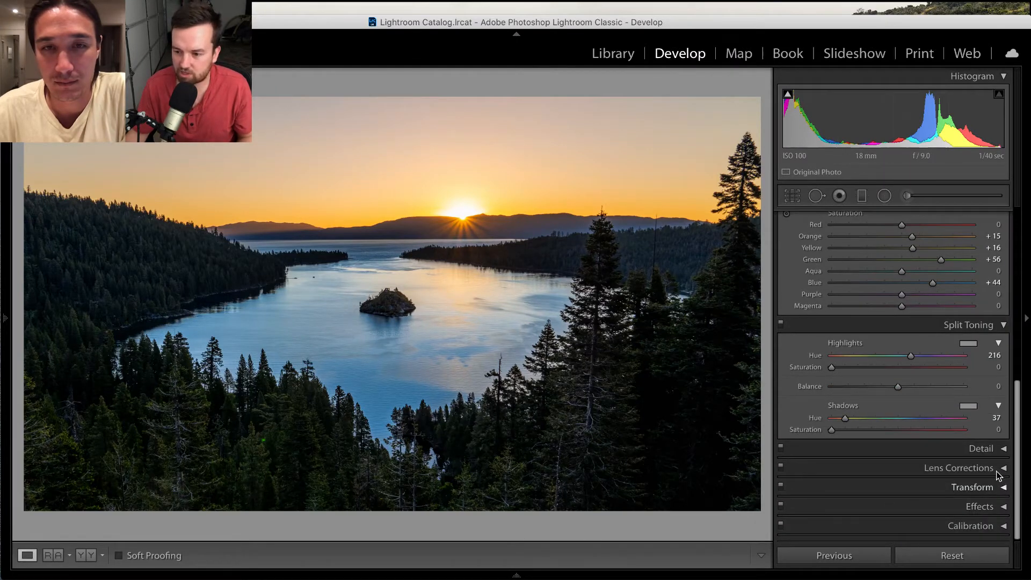
{"action": "left_click", "coordinate": [1002, 449]}
{"action": "left_click_drag", "start_coordinate": [1016, 454], "coordinate": [1018, 474]}
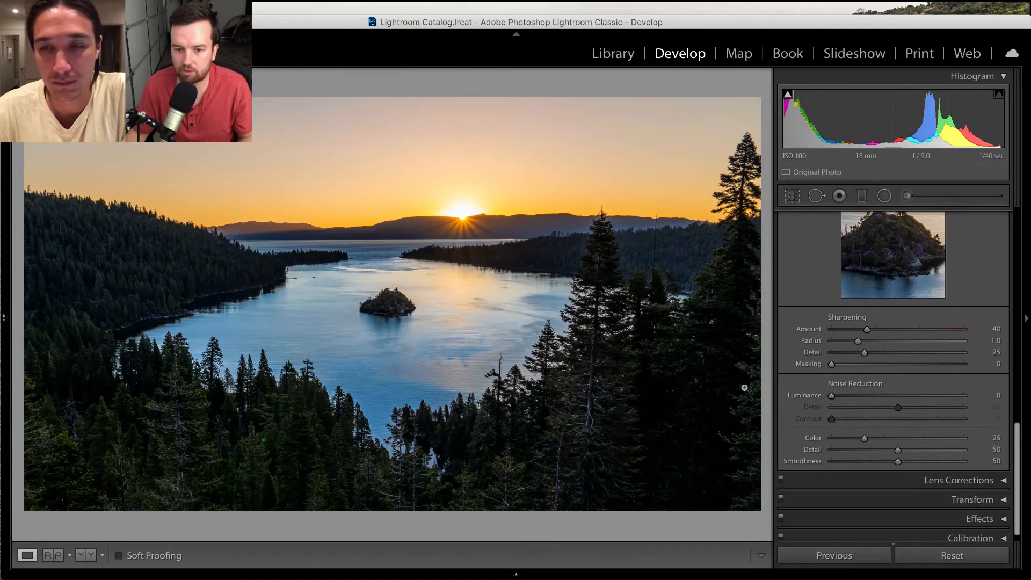
{"action": "left_click", "coordinate": [531, 268]}
{"action": "left_click_drag", "start_coordinate": [493, 195], "coordinate": [533, 273]}
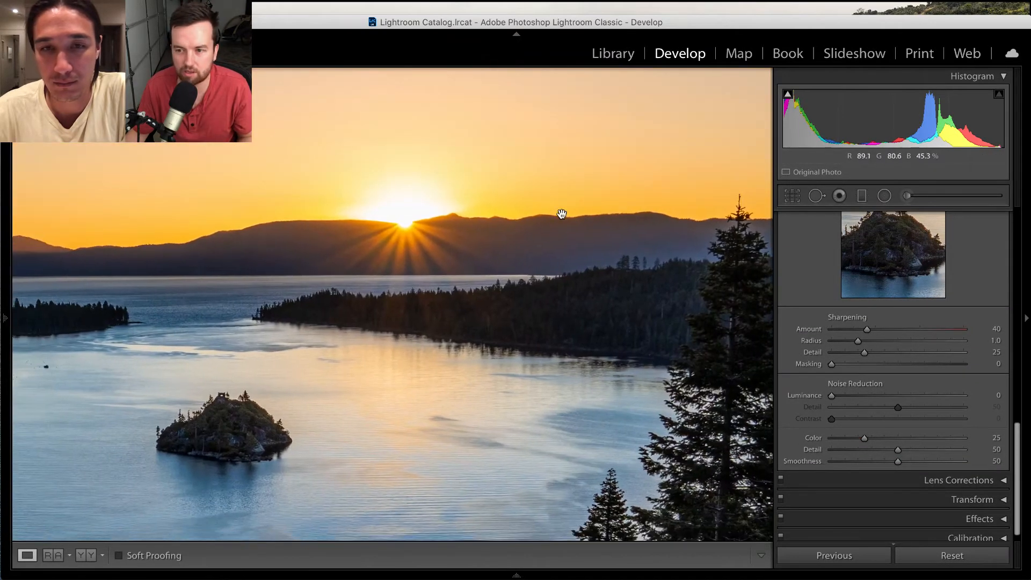
Check the photo's ISO speed rating in the Library metadata and return to Develop
{"action": "left_click", "coordinate": [614, 54]}
{"action": "left_click", "coordinate": [1003, 246]}
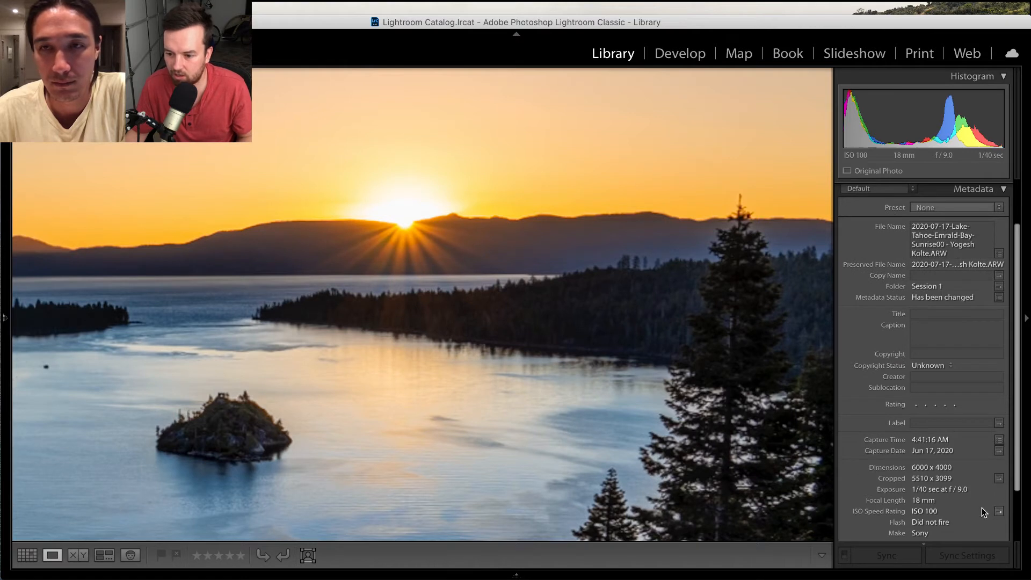
{"action": "left_click_drag", "start_coordinate": [1017, 463], "coordinate": [1019, 265]}
{"action": "left_click", "coordinate": [669, 54]}
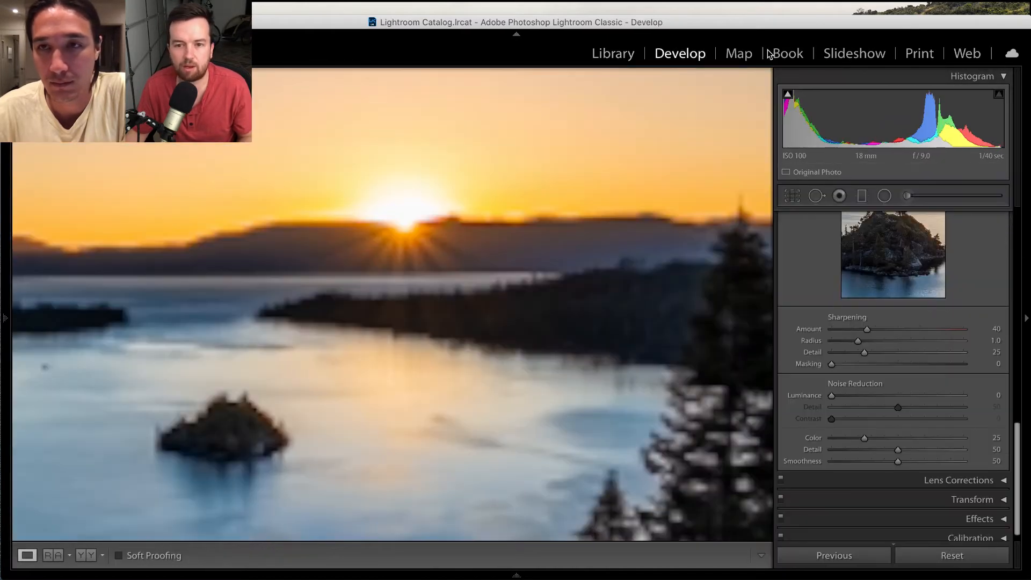
Hide the module picker and set the Luminance noise reduction to 18
{"action": "left_click", "coordinate": [516, 33]}
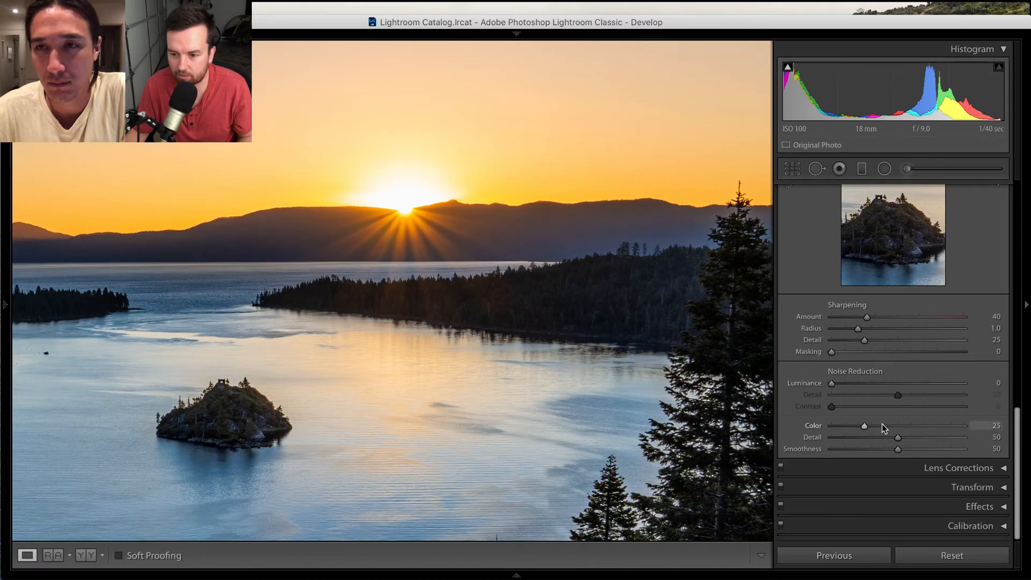
{"action": "left_click", "coordinate": [856, 382]}
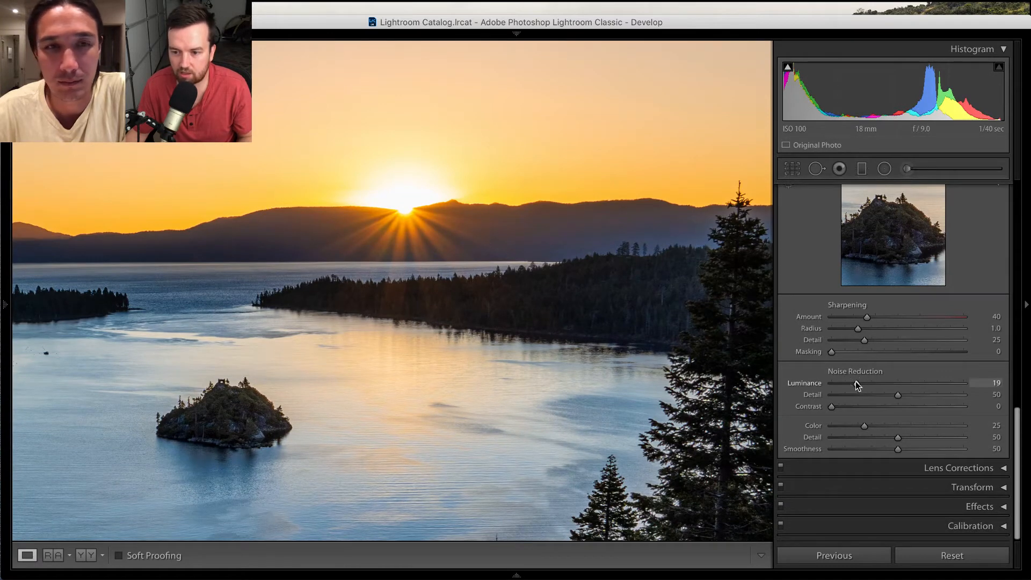
{"action": "left_click_drag", "start_coordinate": [841, 386], "coordinate": [856, 384]}
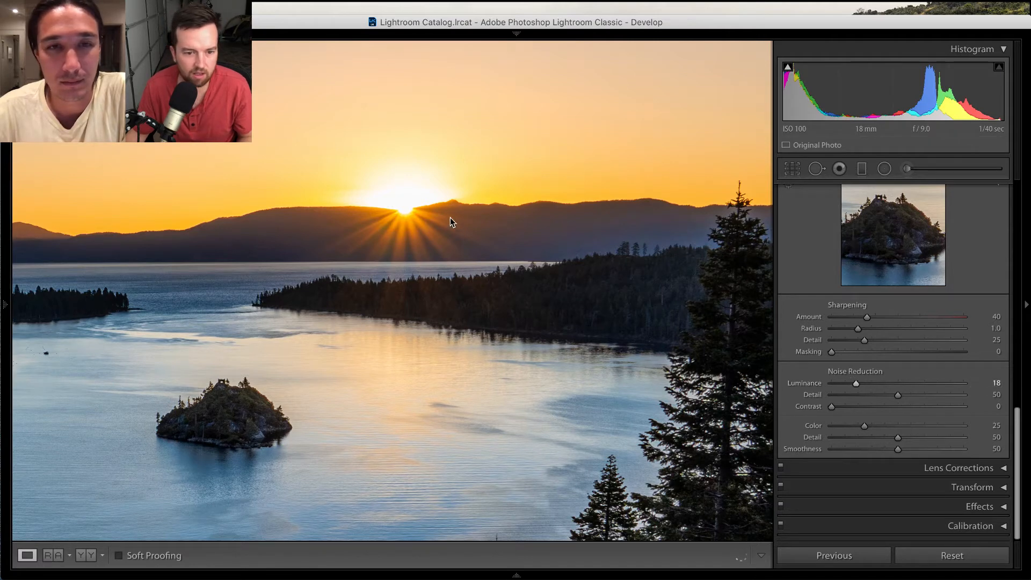
View the whole lake photo and set the Luminance noise reduction to 14
{"action": "left_click", "coordinate": [582, 257]}
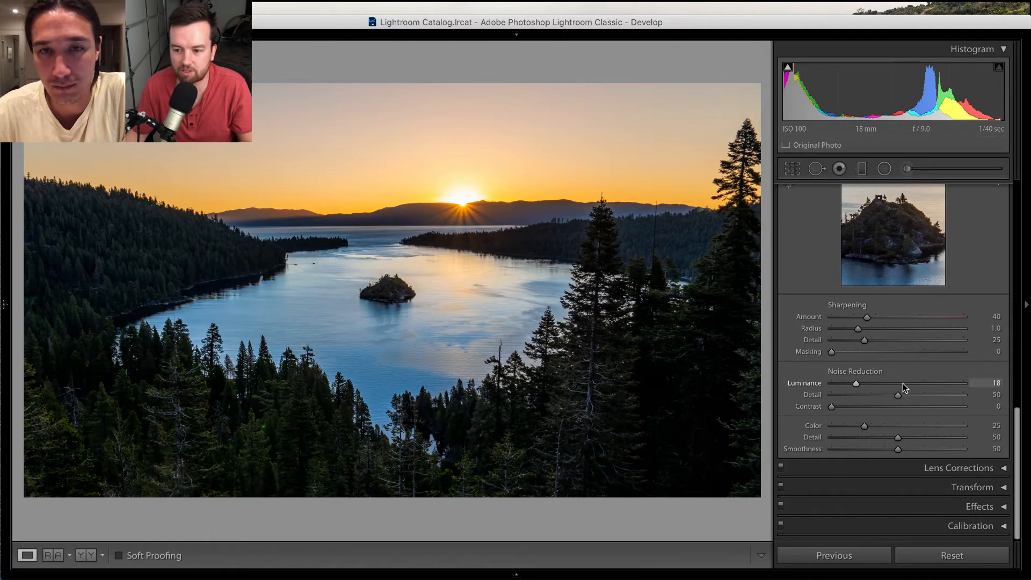
{"action": "left_click", "coordinate": [924, 384]}
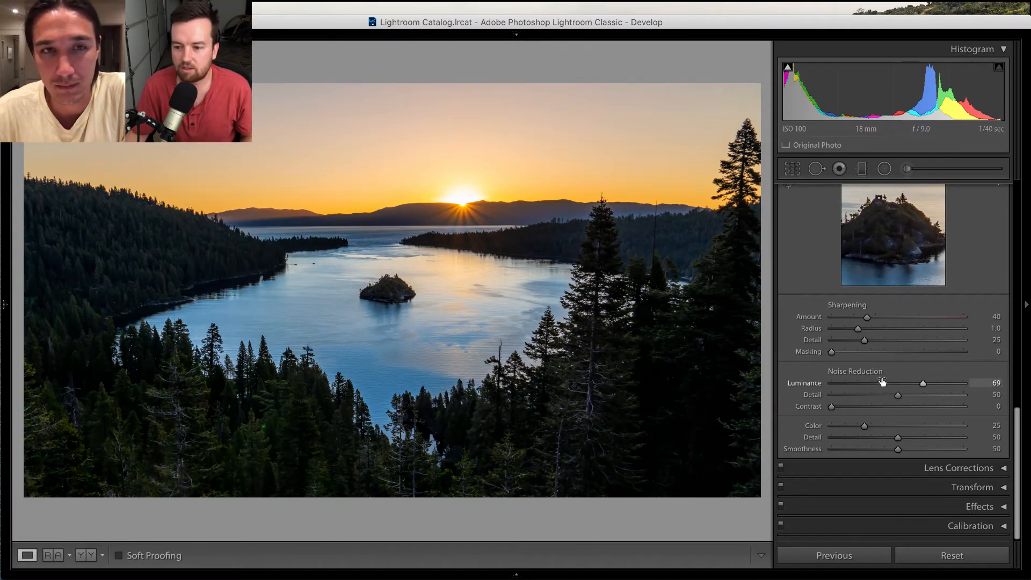
{"action": "left_click_drag", "start_coordinate": [857, 382], "coordinate": [849, 382]}
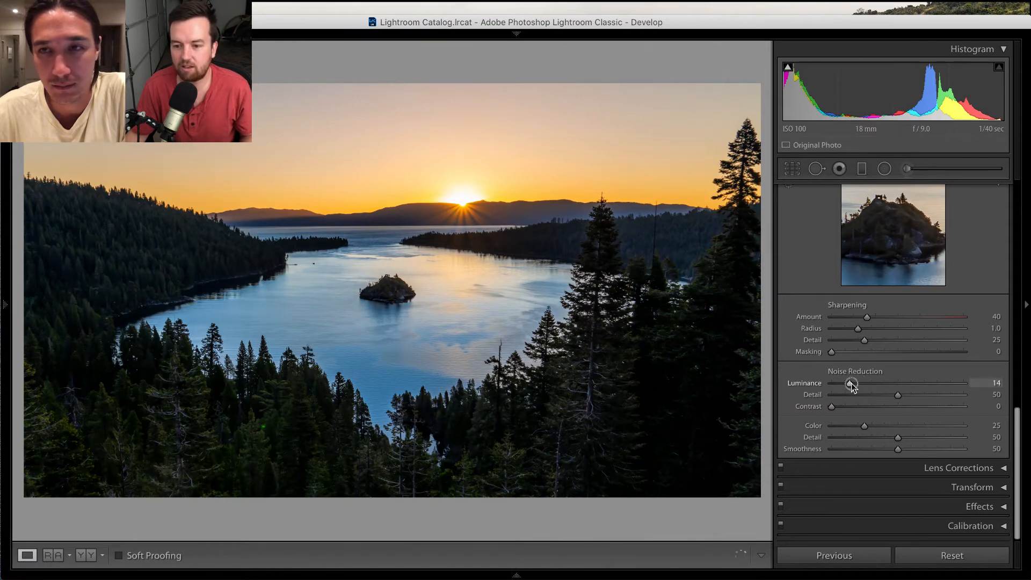
Open the Tone Curve settings and set the curve's Lights to +9 and Shadows to -22
{"action": "left_click_drag", "start_coordinate": [1018, 438], "coordinate": [1020, 286]}
{"action": "left_click", "coordinate": [1002, 290]}
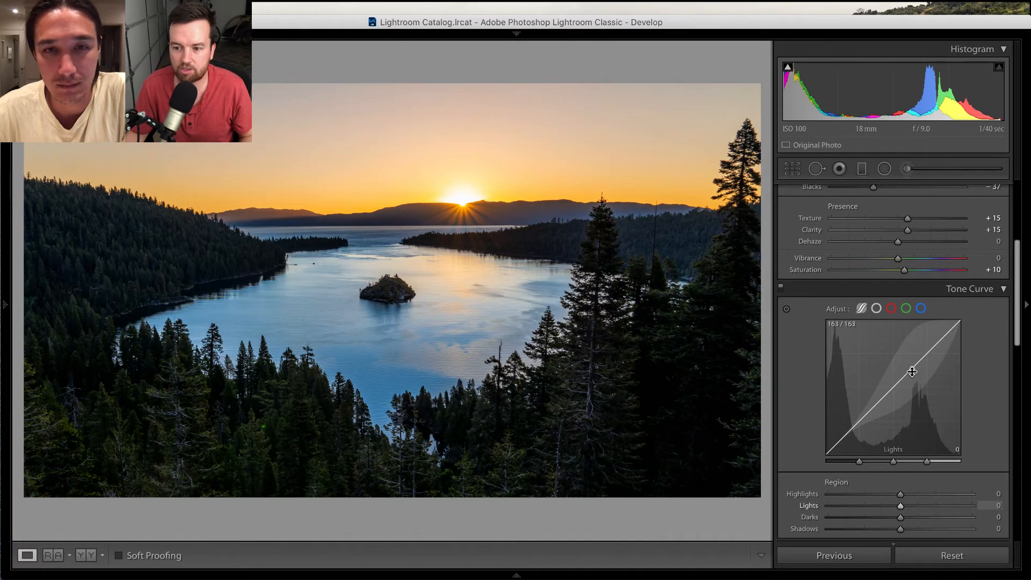
{"action": "left_click_drag", "start_coordinate": [912, 372], "coordinate": [911, 368]}
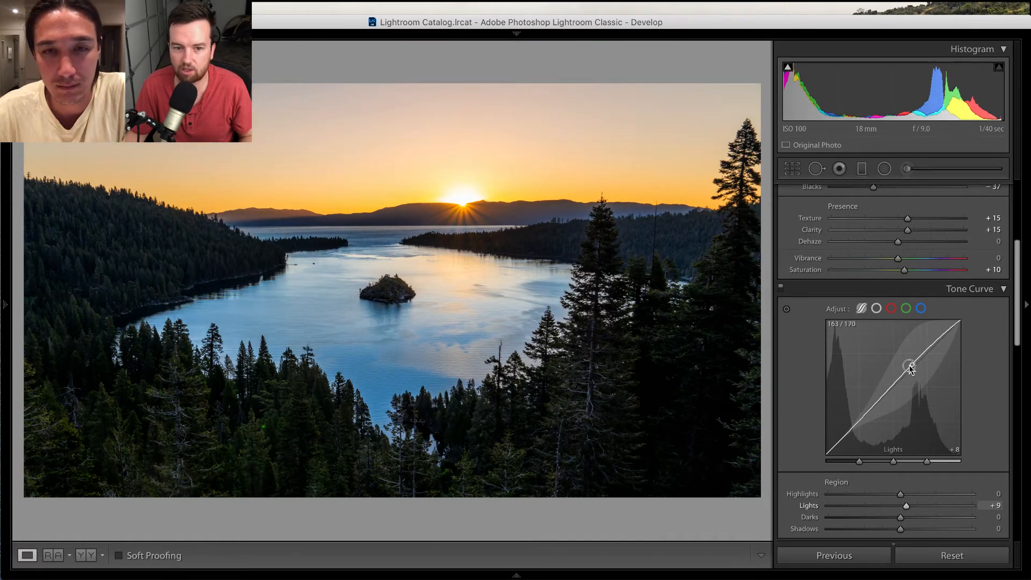
{"action": "left_click_drag", "start_coordinate": [856, 426], "coordinate": [864, 450]}
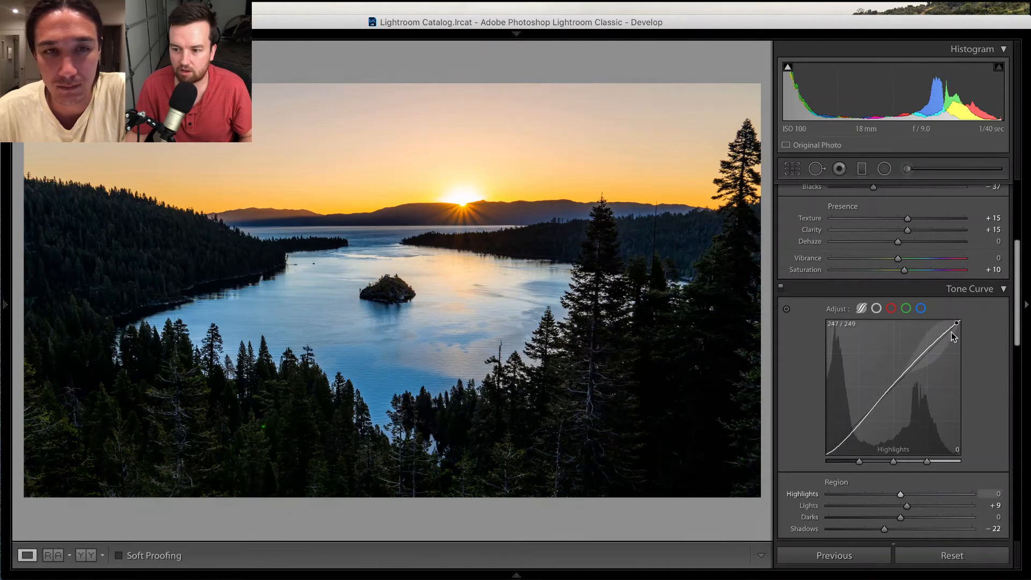
Shape the tone curve with Highlights at -45, Lights at +31, Darks at +5 and Shadows at -21
{"action": "left_click_drag", "start_coordinate": [911, 371], "coordinate": [792, 353]}
{"action": "left_click_drag", "start_coordinate": [881, 378], "coordinate": [881, 375]}
{"action": "mouse_move", "coordinate": [952, 328]}
{"action": "left_mouse_down"}
{"action": "mouse_move", "coordinate": [951, 369]}
{"action": "mouse_move", "coordinate": [948, 330]}
{"action": "left_mouse_up"}
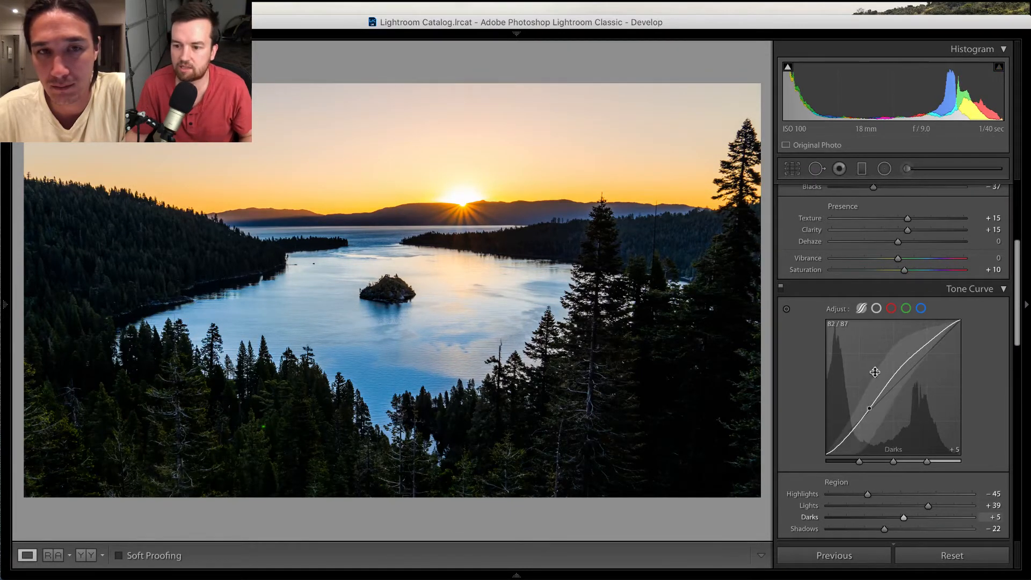
{"action": "left_click_drag", "start_coordinate": [905, 375], "coordinate": [903, 369]}
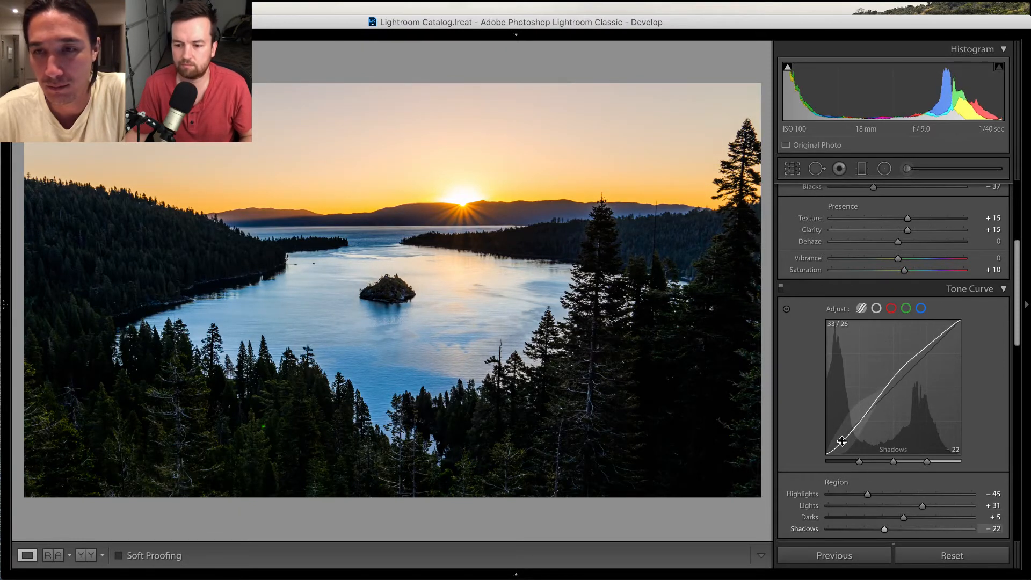
{"action": "left_click_drag", "start_coordinate": [844, 443], "coordinate": [851, 446]}
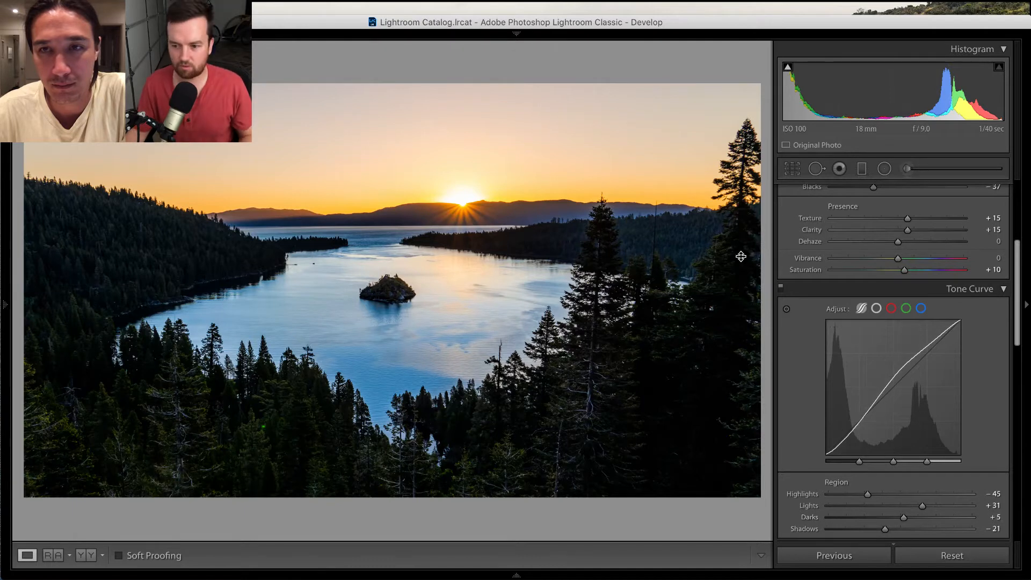
Refine the tone curve by setting Highlights to -27, Lights to +14 and Shadows to -22
{"action": "left_click_drag", "start_coordinate": [902, 368], "coordinate": [911, 382]}
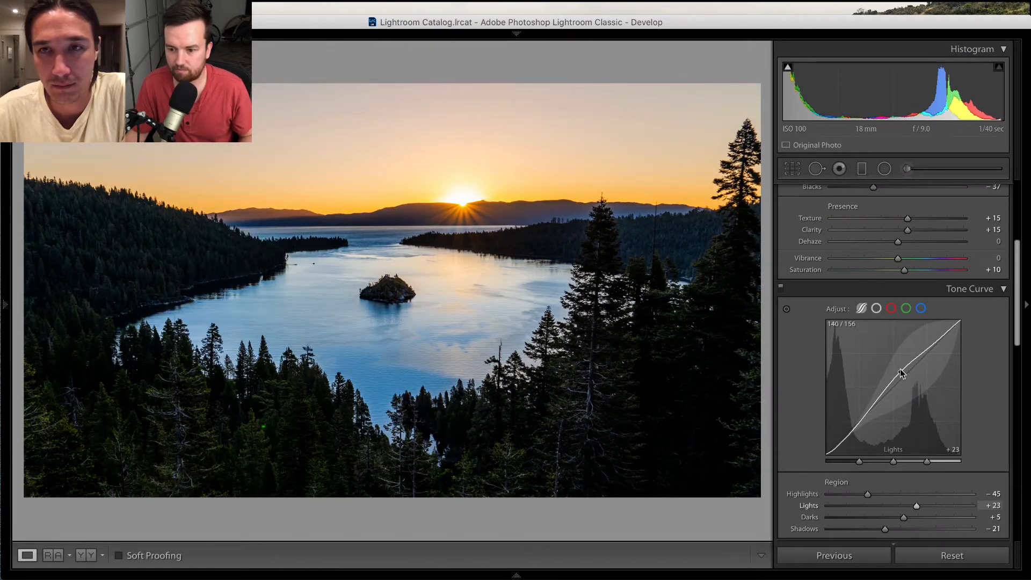
{"action": "left_click_drag", "start_coordinate": [847, 435], "coordinate": [847, 438]}
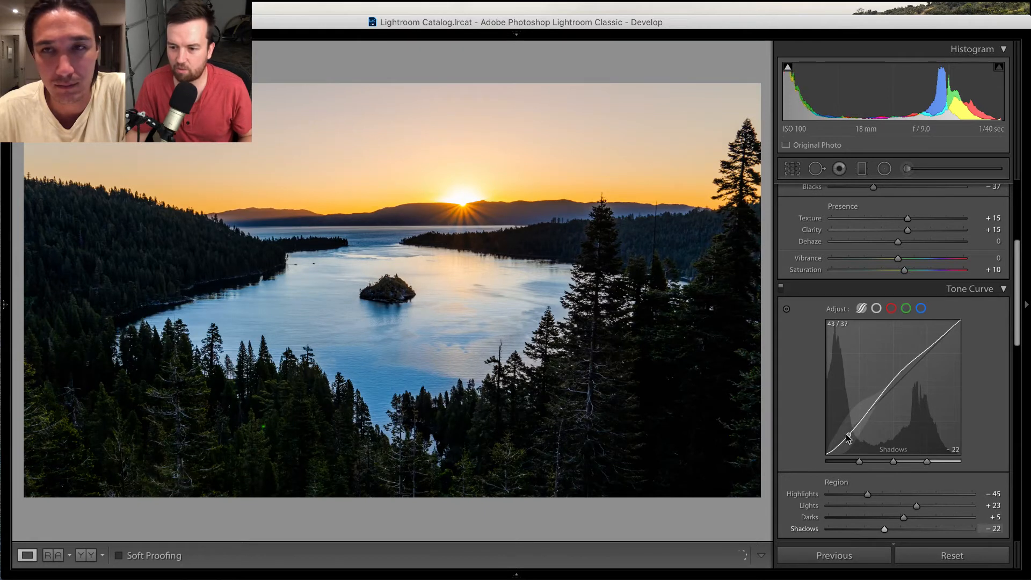
{"action": "left_click_drag", "start_coordinate": [898, 376], "coordinate": [903, 385]}
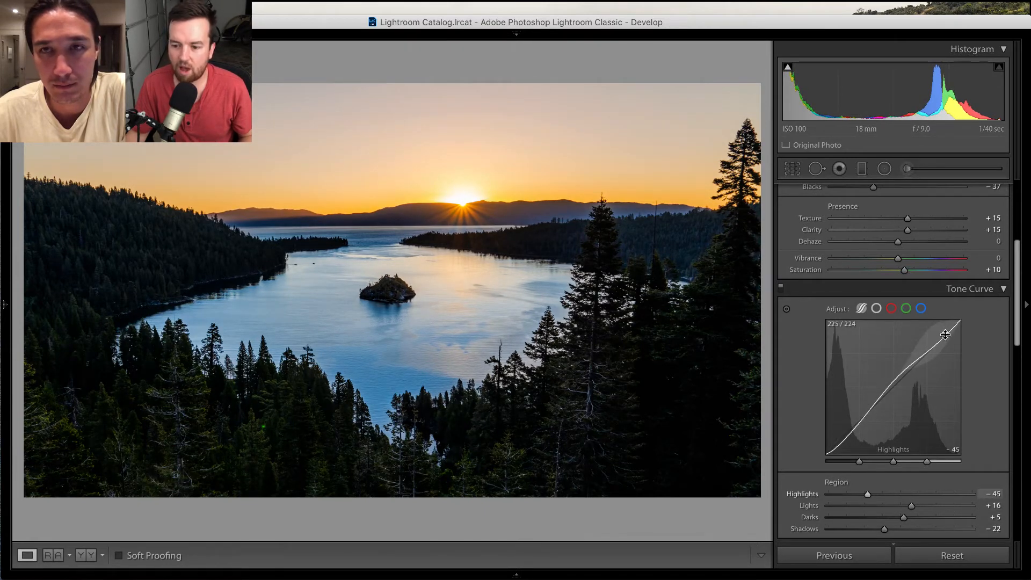
{"action": "left_click_drag", "start_coordinate": [941, 341], "coordinate": [940, 333]}
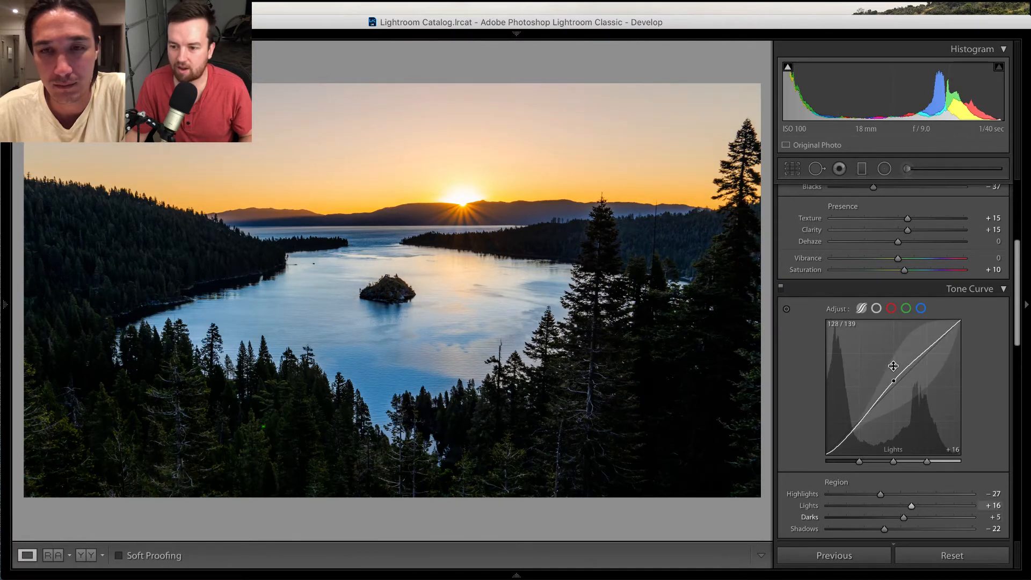
{"action": "left_click_drag", "start_coordinate": [897, 365], "coordinate": [899, 370]}
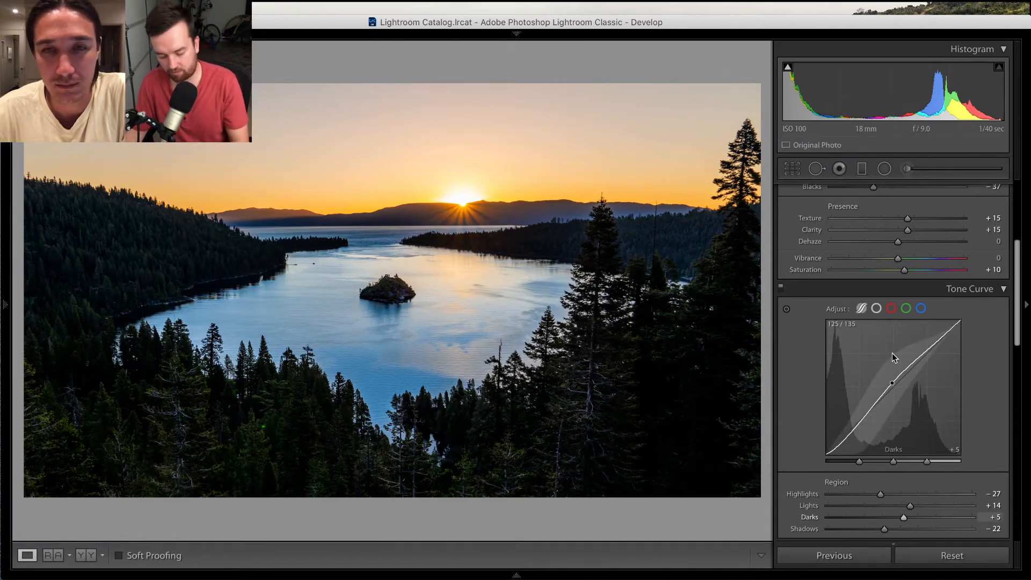
Compare the edited lake photo with its original version and show the two side by side in Before and After view
{"action": "key", "text": "backslash"}
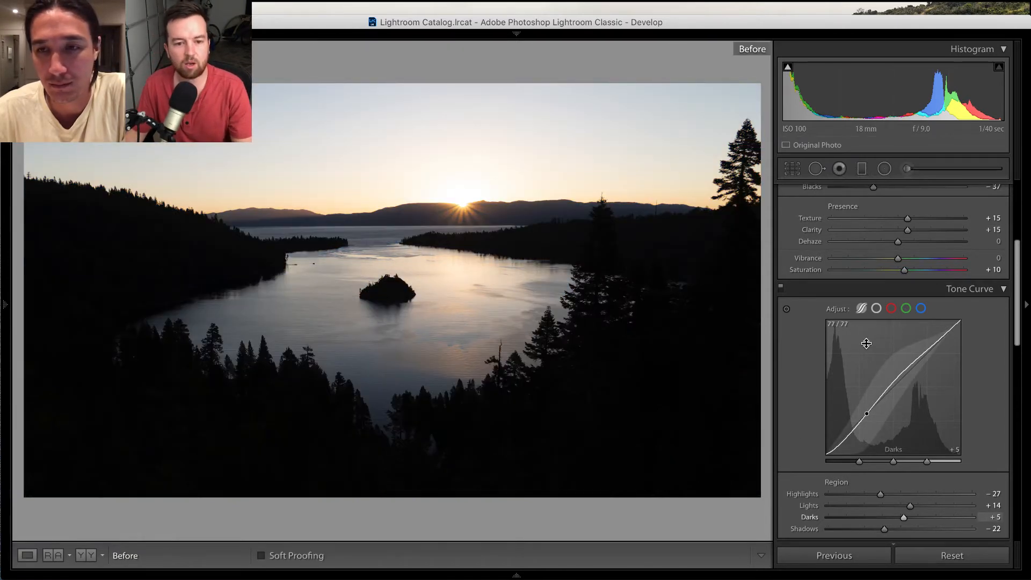
{"action": "key", "text": "backslash"}
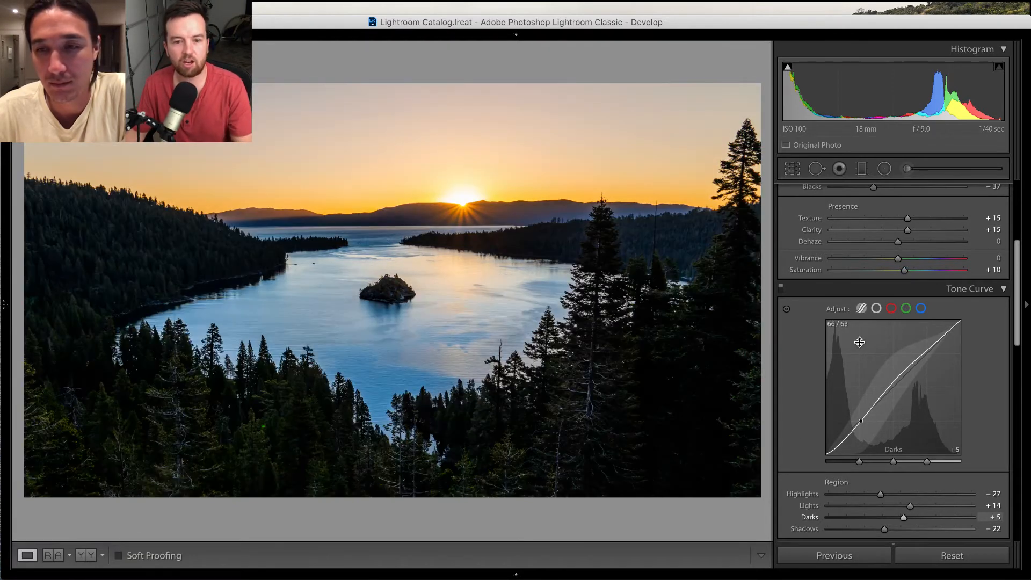
{"action": "left_click", "coordinate": [52, 556]}
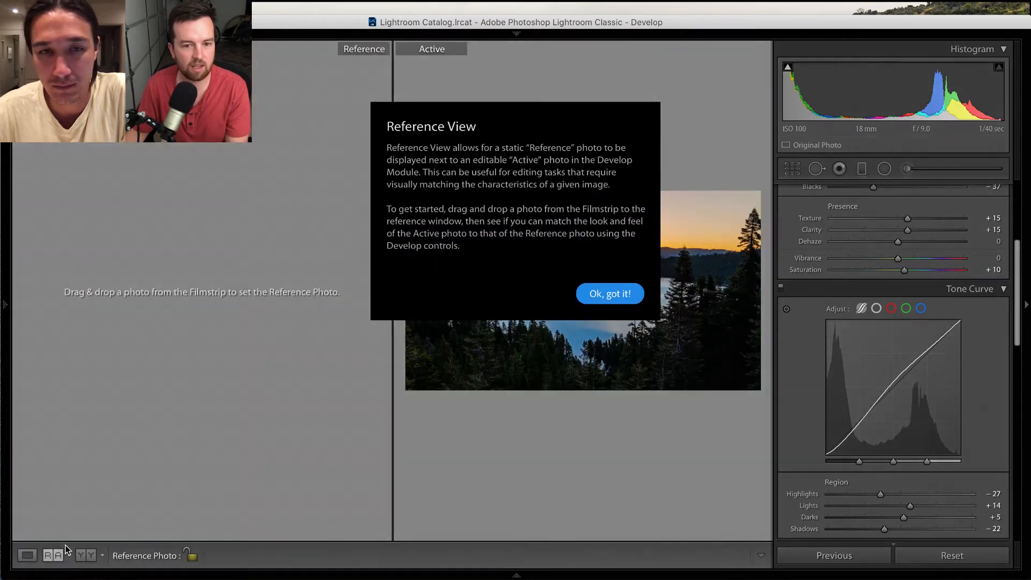
{"action": "left_click", "coordinate": [604, 295]}
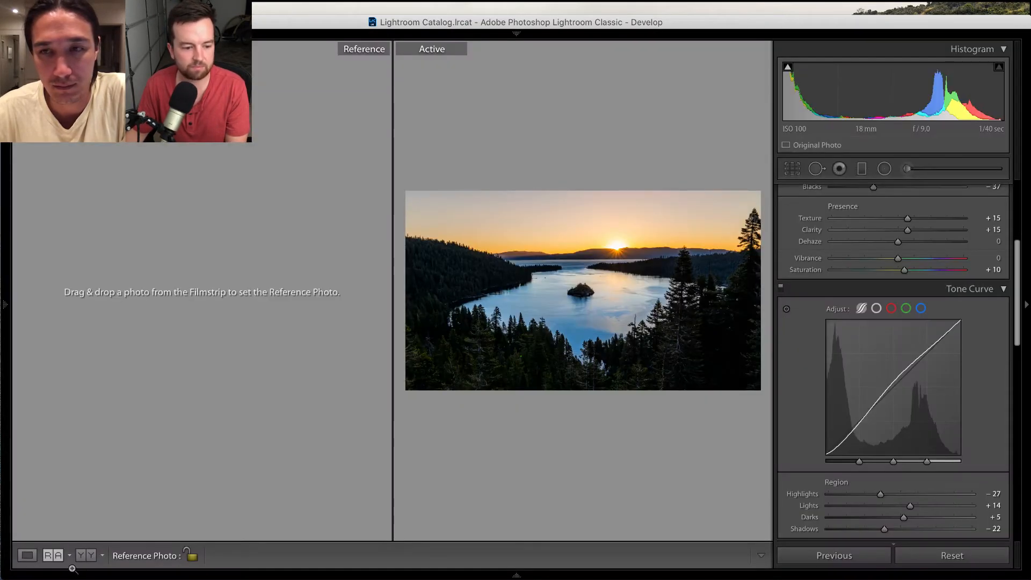
{"action": "key", "text": "y"}
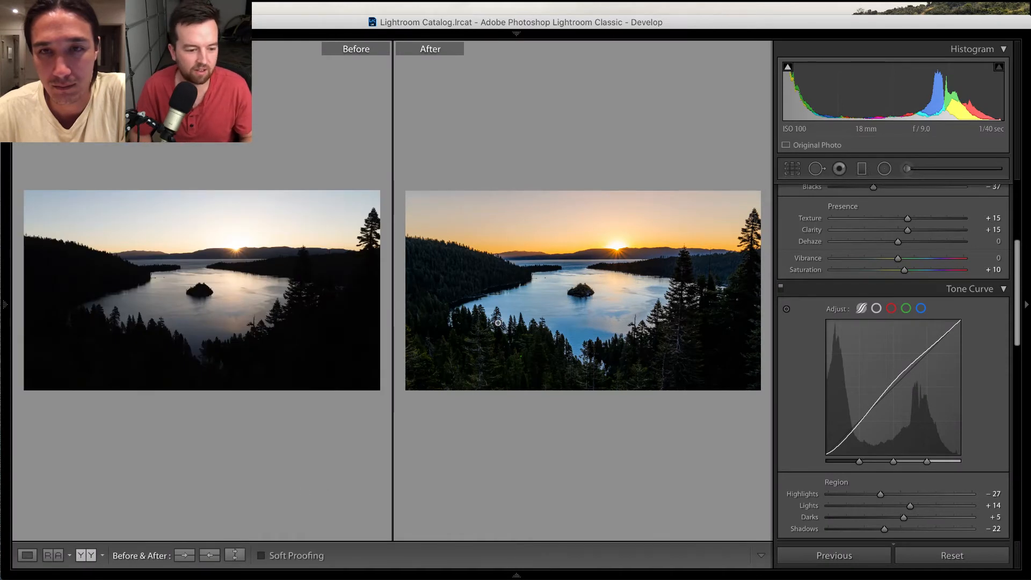
Look at the next photo, the dark portrait, in Before and After view and return to the lake photo
{"action": "key", "text": "Right"}
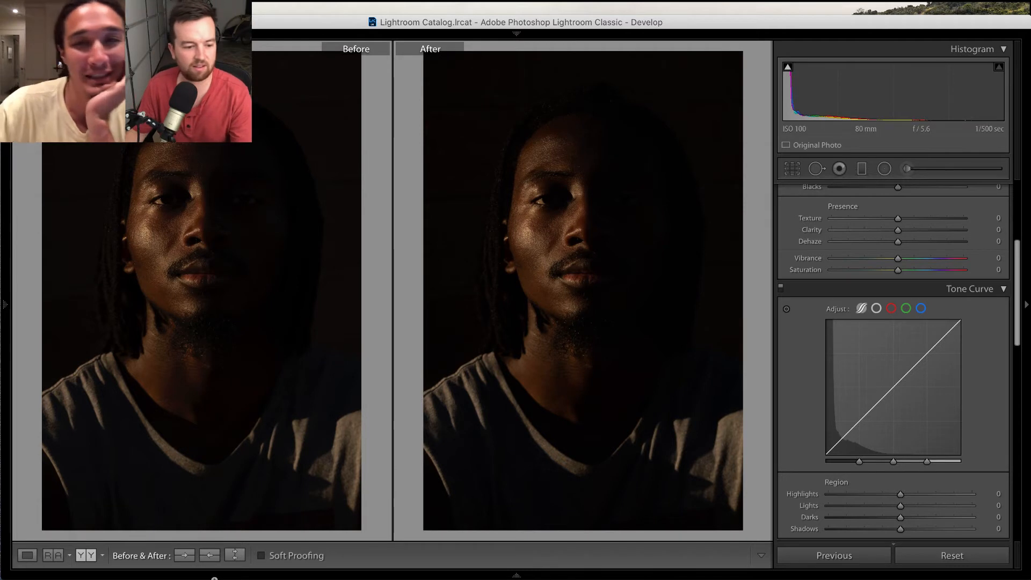
{"action": "mouse_move", "coordinate": [115, 566]}
{"action": "left_click", "coordinate": [43, 559]}
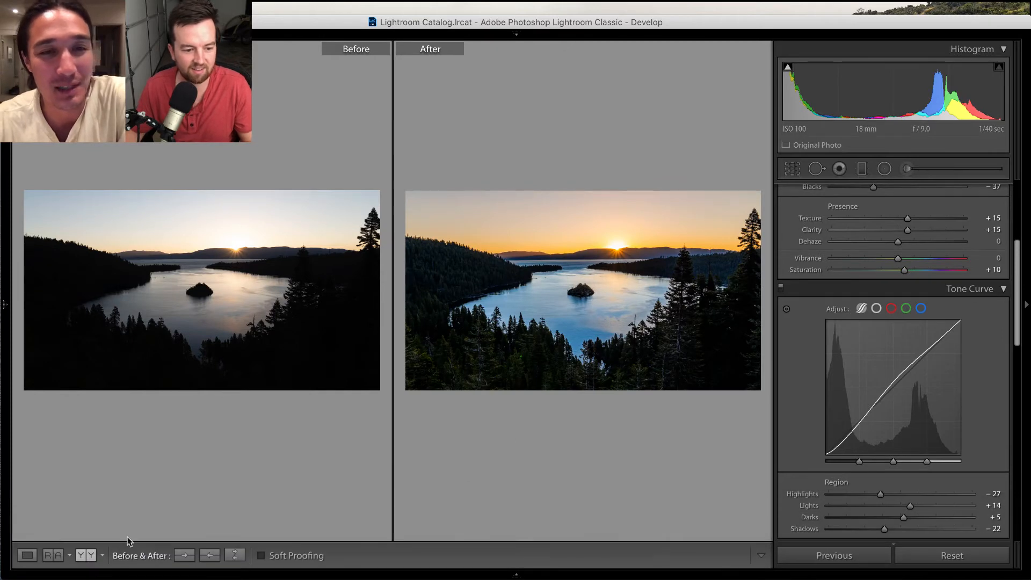
Compare the lake photo's Before and After versions stacked one above the other
{"action": "left_click", "coordinate": [88, 557]}
{"action": "left_click", "coordinate": [87, 557]}
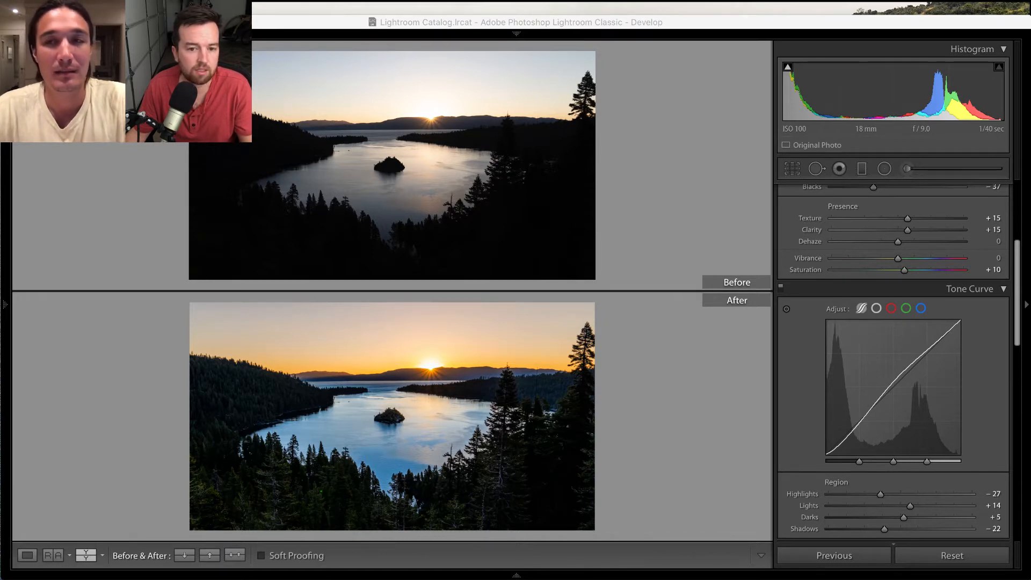
{"action": "left_click", "coordinate": [697, 380]}
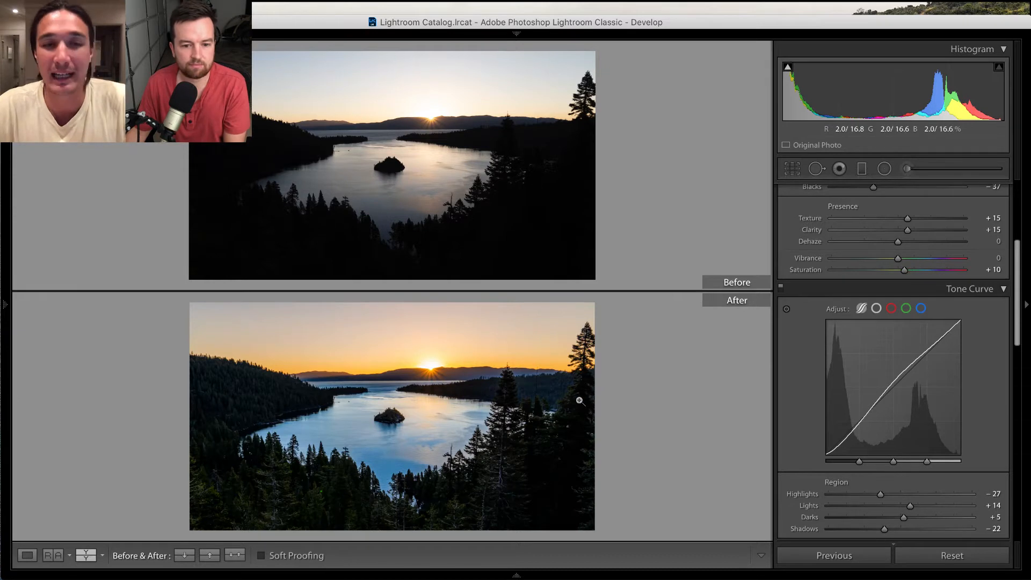
{"action": "key", "text": "Right"}
{"action": "key", "text": "Left"}
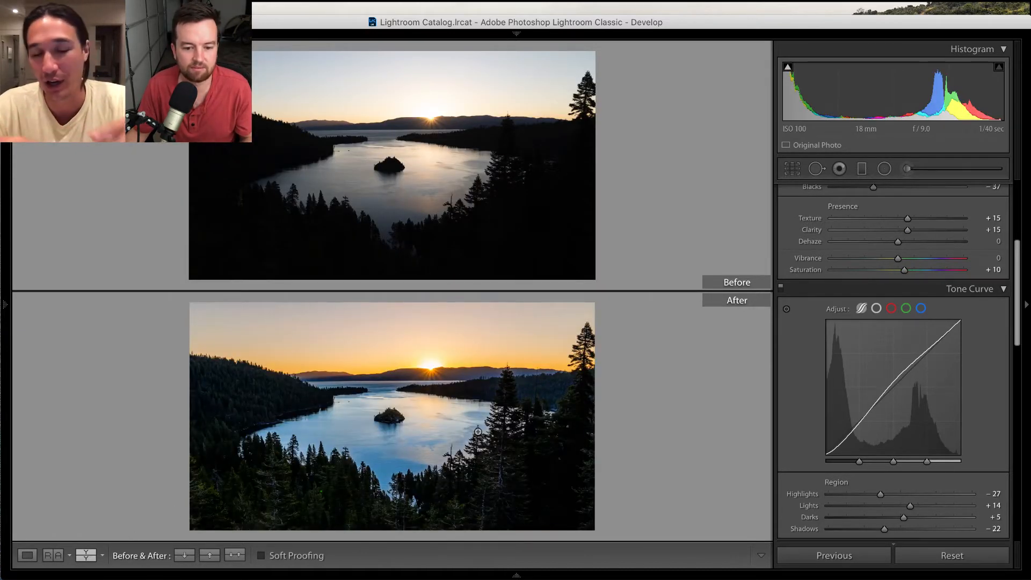
Inspect the trees and water up close, compare the split and side-by-side Before and After layouts, and return to Loupe view
{"action": "left_click", "coordinate": [497, 432]}
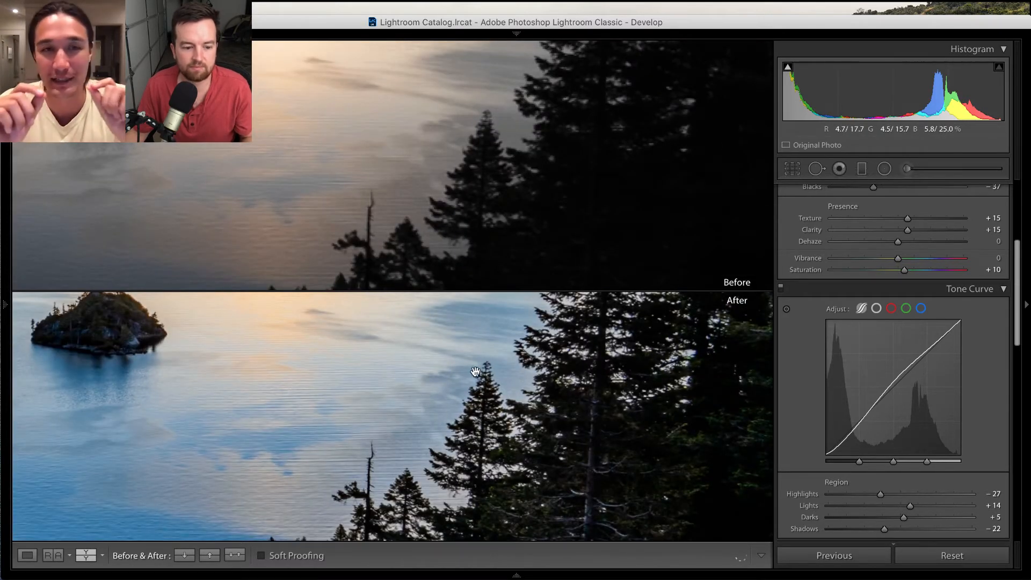
{"action": "left_click", "coordinate": [504, 351]}
{"action": "left_click", "coordinate": [84, 559]}
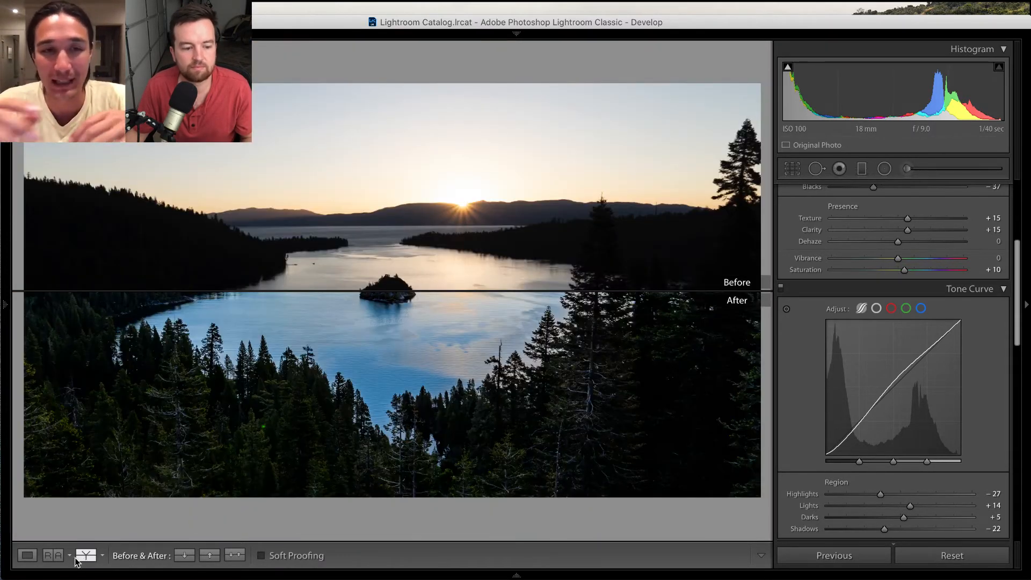
{"action": "left_click", "coordinate": [83, 557]}
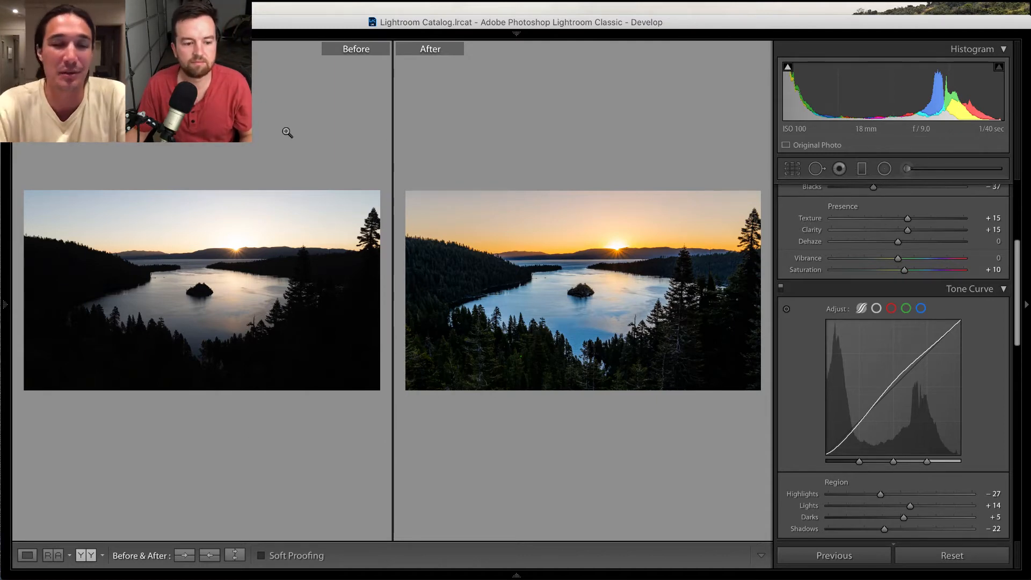
{"action": "left_click", "coordinate": [27, 555]}
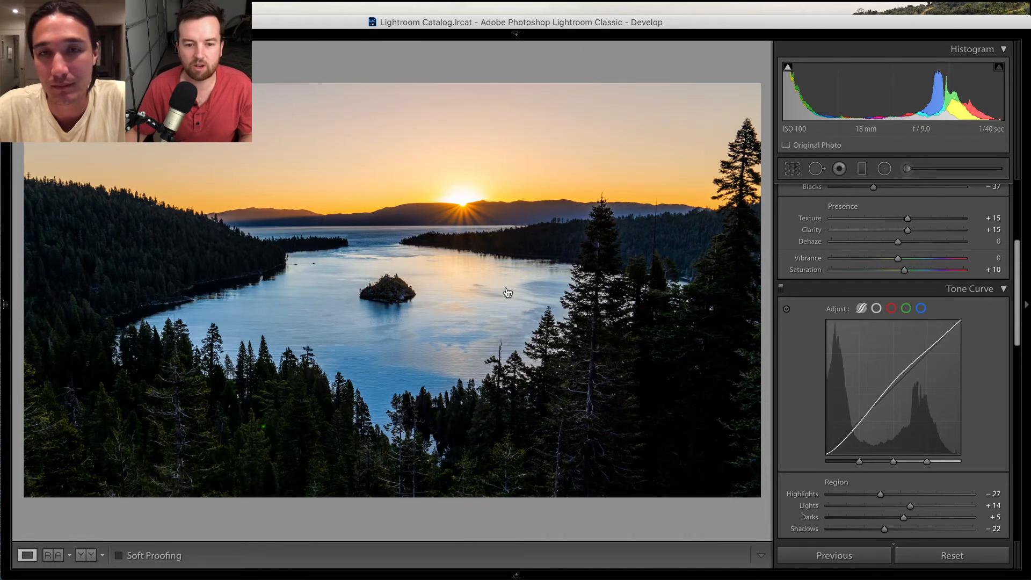
{"action": "left_click", "coordinate": [420, 297]}
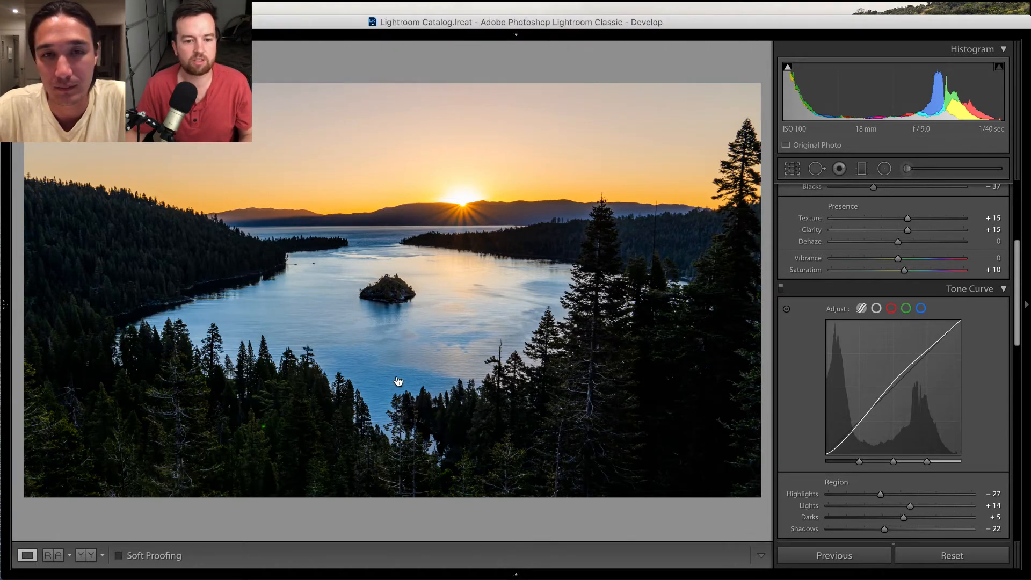
{"action": "left_click", "coordinate": [135, 7]}
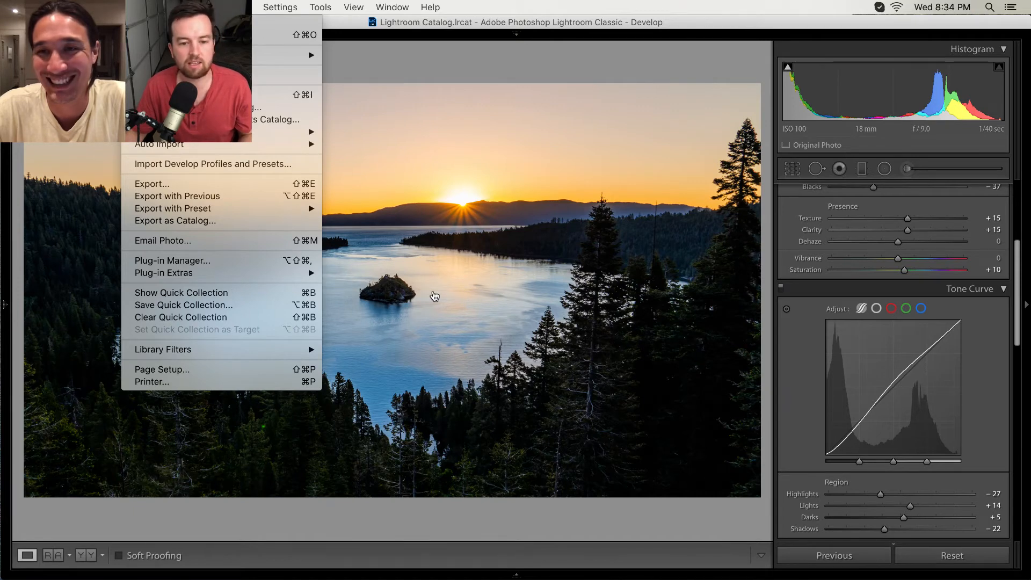
{"action": "left_click", "coordinate": [502, 132]}
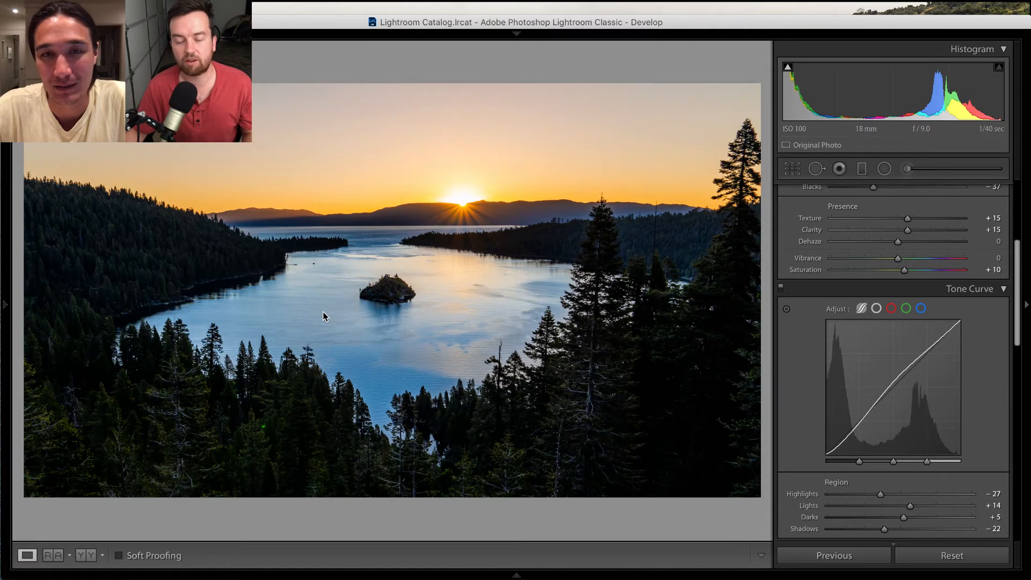
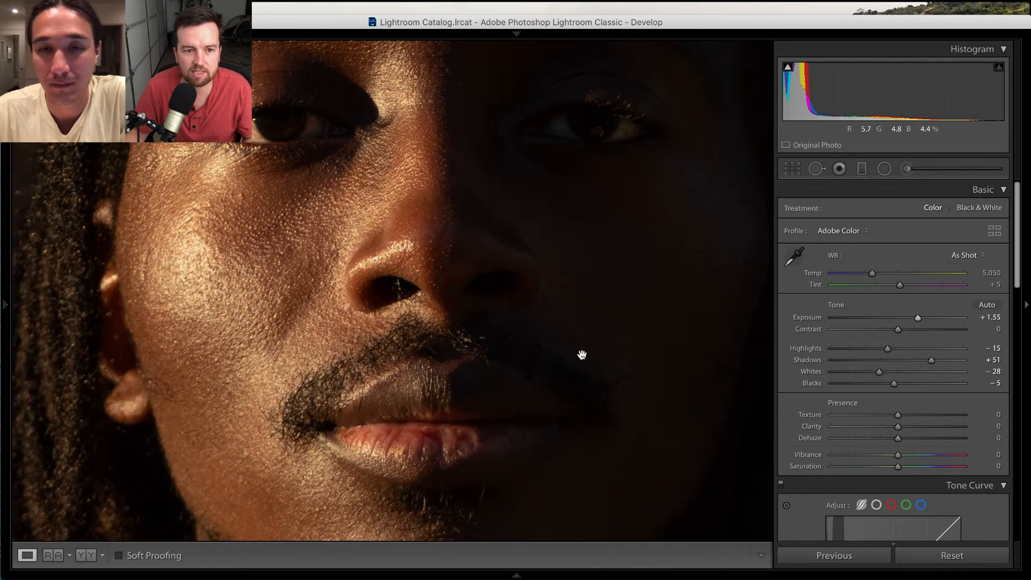
Crop the portrait tighter around the head and shoulders, keeping the original aspect ratio and trimming the lower part of the shirt
{"action": "left_click", "coordinate": [477, 172]}
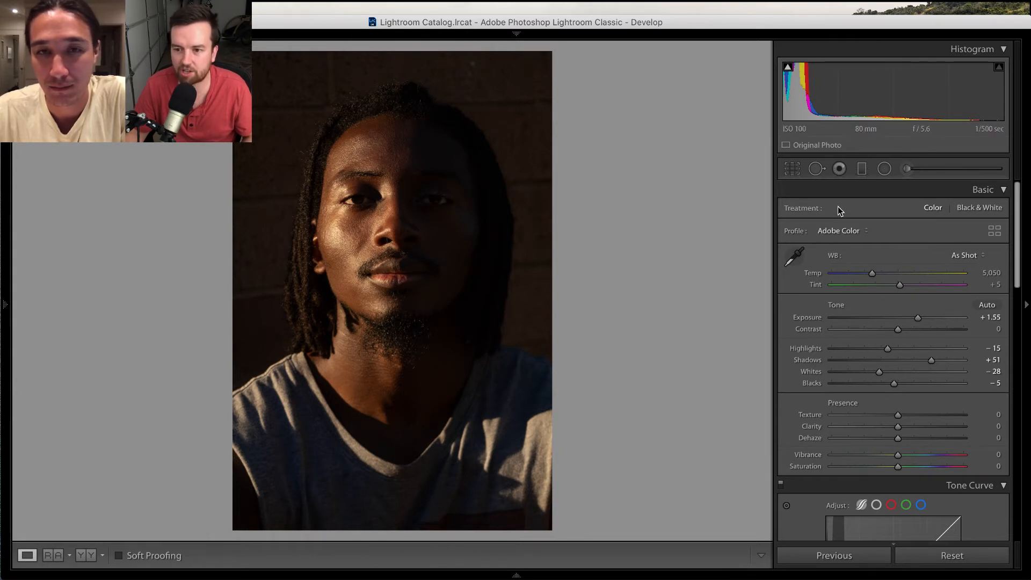
{"action": "left_click", "coordinate": [793, 170]}
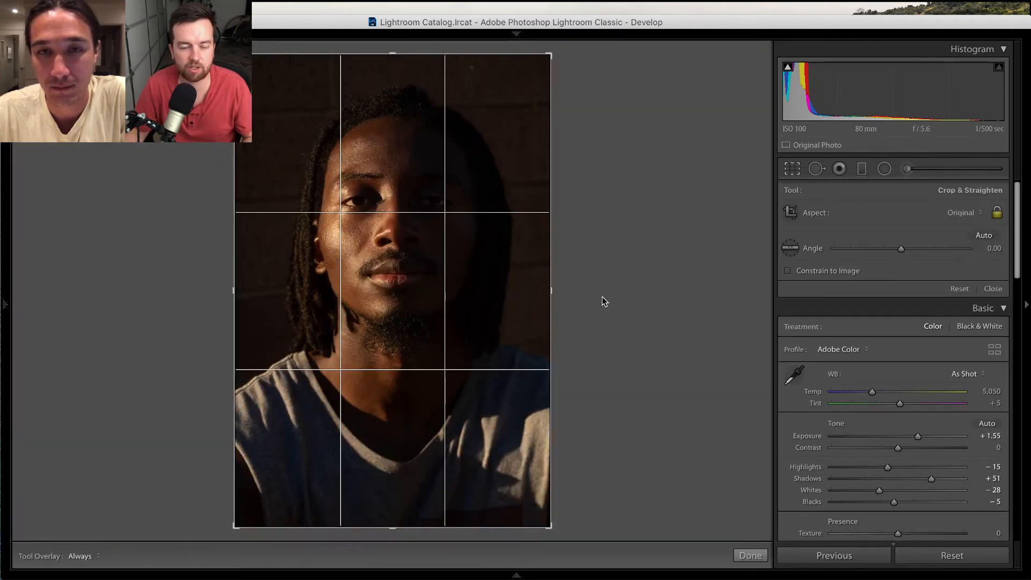
{"action": "left_click_drag", "start_coordinate": [236, 527], "coordinate": [246, 515]}
{"action": "left_click_drag", "start_coordinate": [297, 457], "coordinate": [309, 457]}
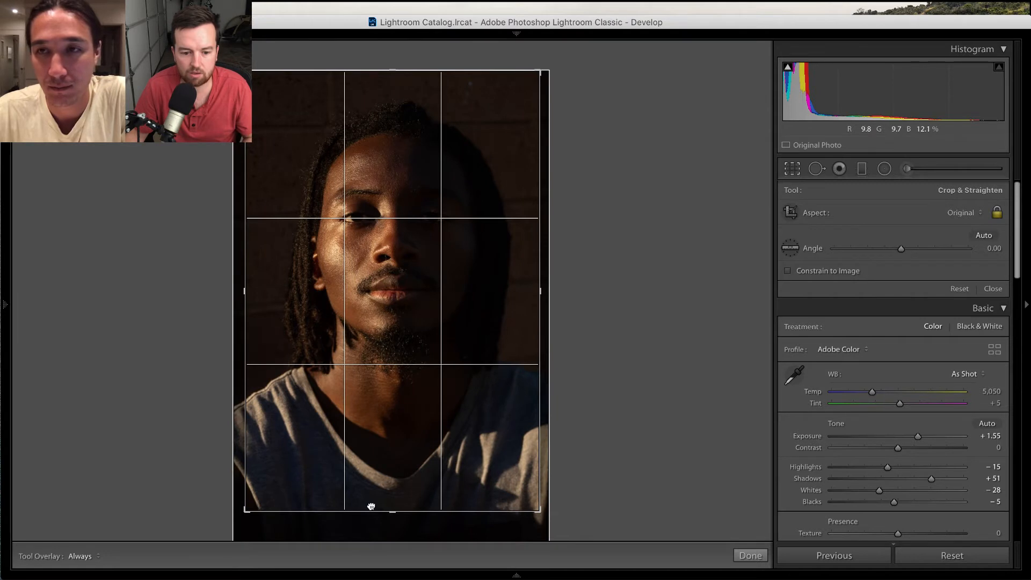
{"action": "left_click_drag", "start_coordinate": [392, 511], "coordinate": [393, 503]}
{"action": "left_click_drag", "start_coordinate": [395, 461], "coordinate": [394, 462]}
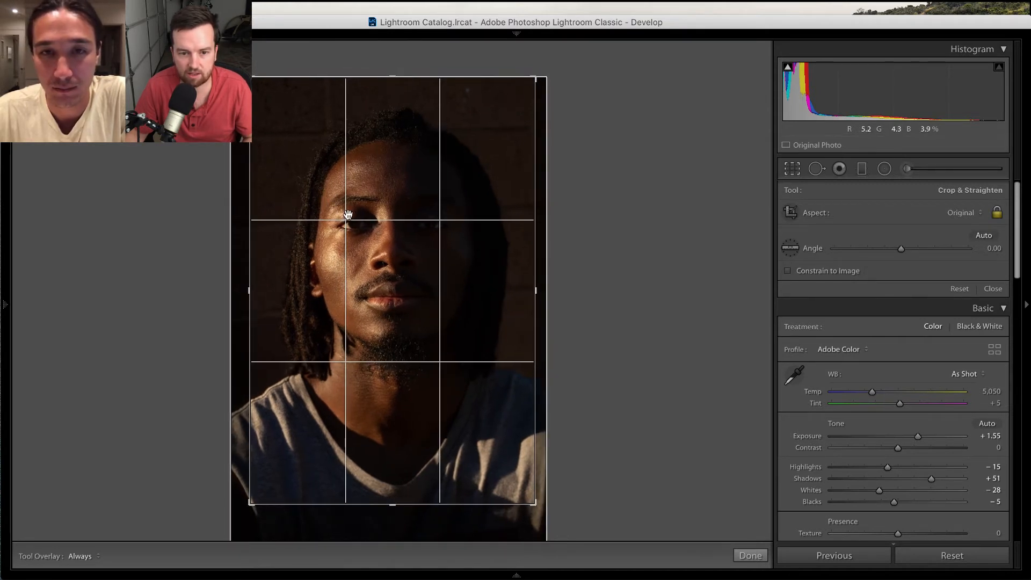
{"action": "key", "text": "Return"}
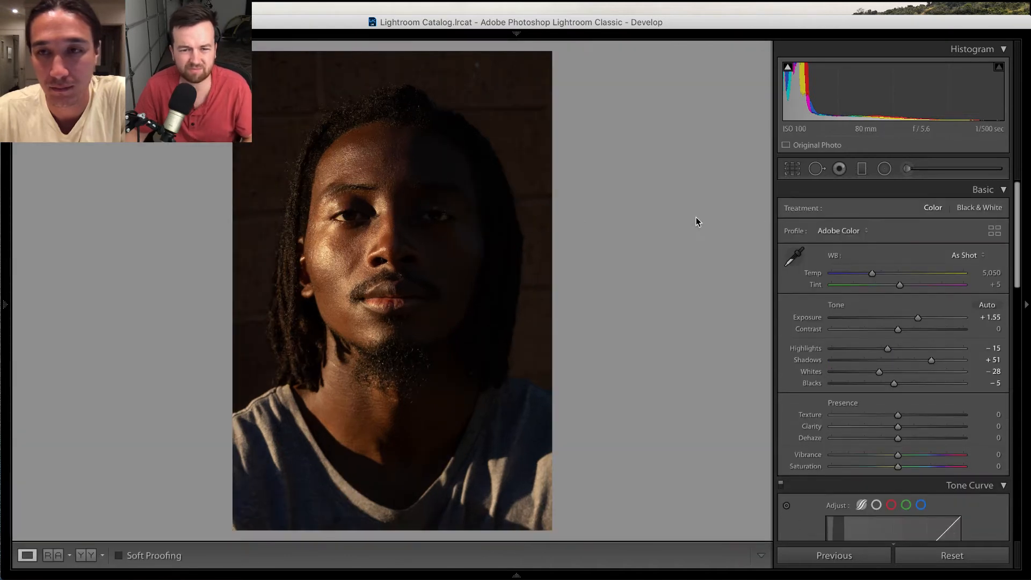
{"action": "left_click", "coordinate": [794, 168]}
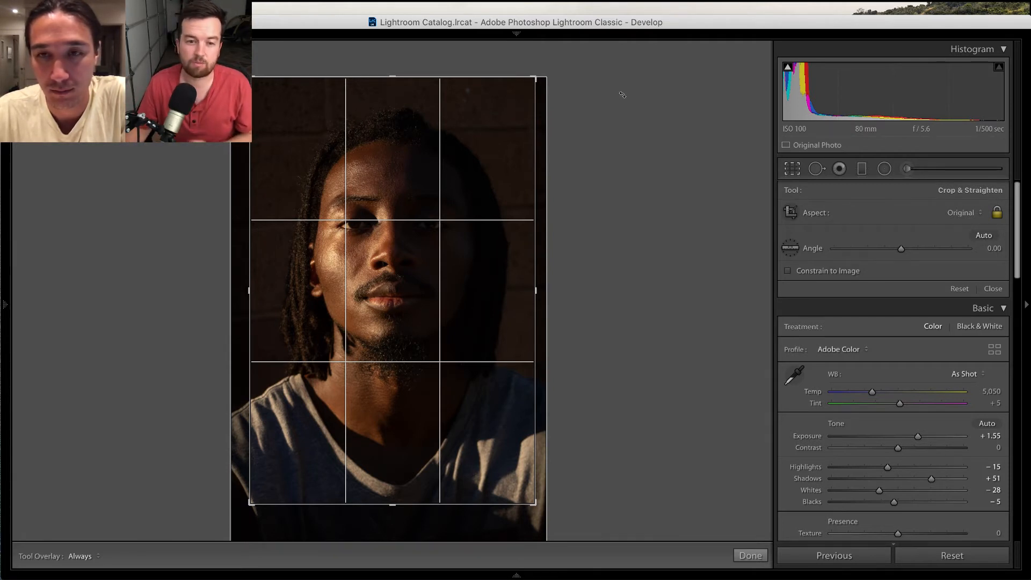
{"action": "key", "text": "Return"}
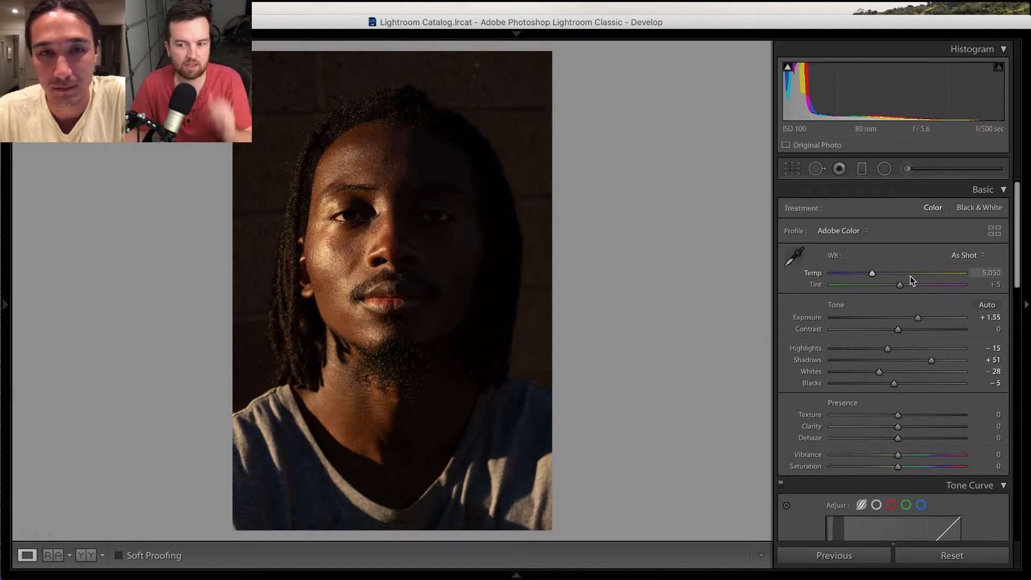
Set the portrait's white balance temperature to 5,039 and lower its Saturation to −100 for a monochrome look
{"action": "left_click", "coordinate": [873, 274]}
{"action": "mouse_move", "coordinate": [873, 275]}
{"action": "left_mouse_down"}
{"action": "mouse_move", "coordinate": [856, 276]}
{"action": "mouse_move", "coordinate": [874, 278]}
{"action": "left_mouse_up"}
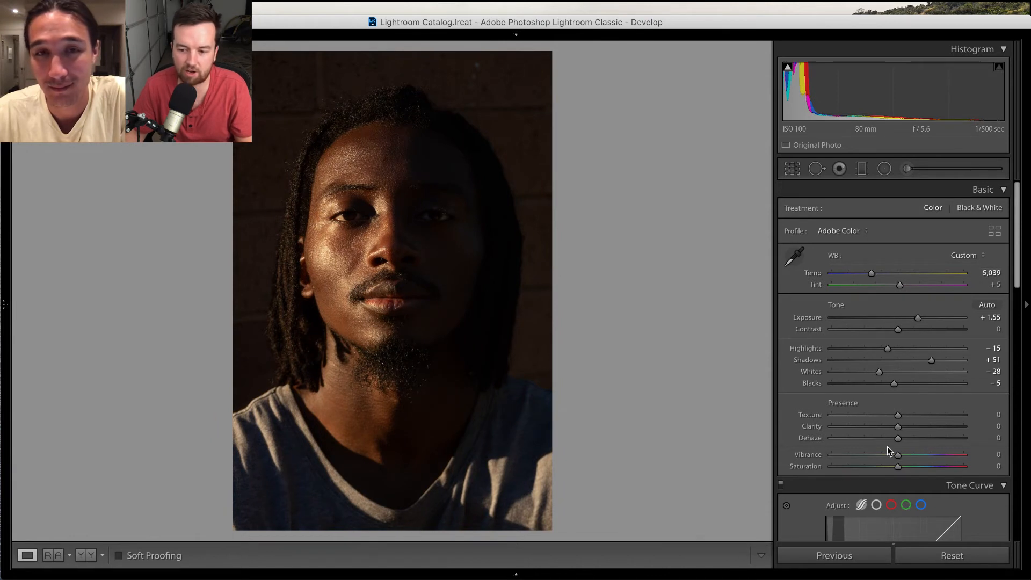
{"action": "left_click_drag", "start_coordinate": [896, 468], "coordinate": [731, 471]}
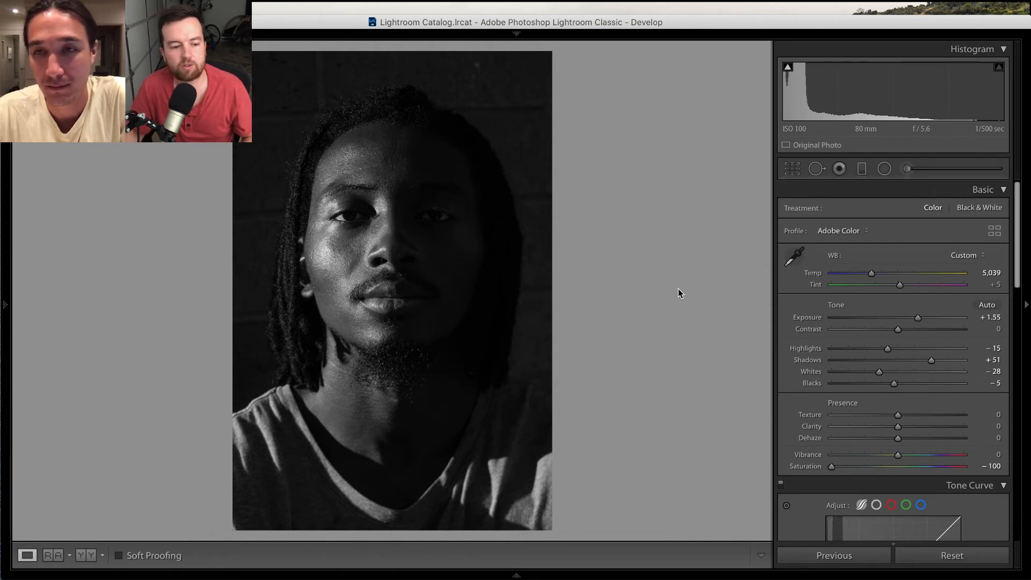
Bring the portrait's color back by setting Saturation to +1
{"action": "key", "text": "super+Tab"}
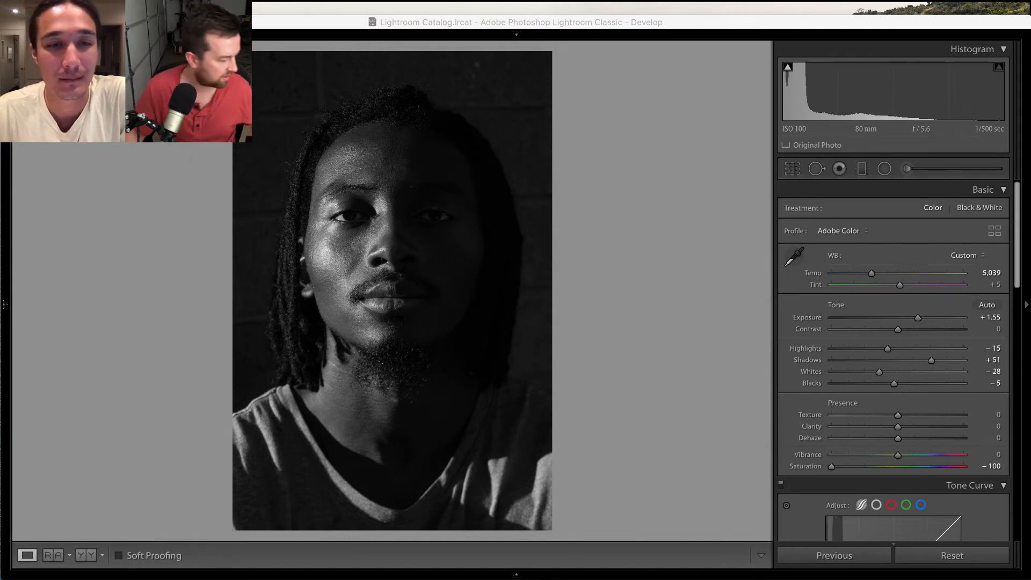
{"action": "mouse_move", "coordinate": [5, 305]}
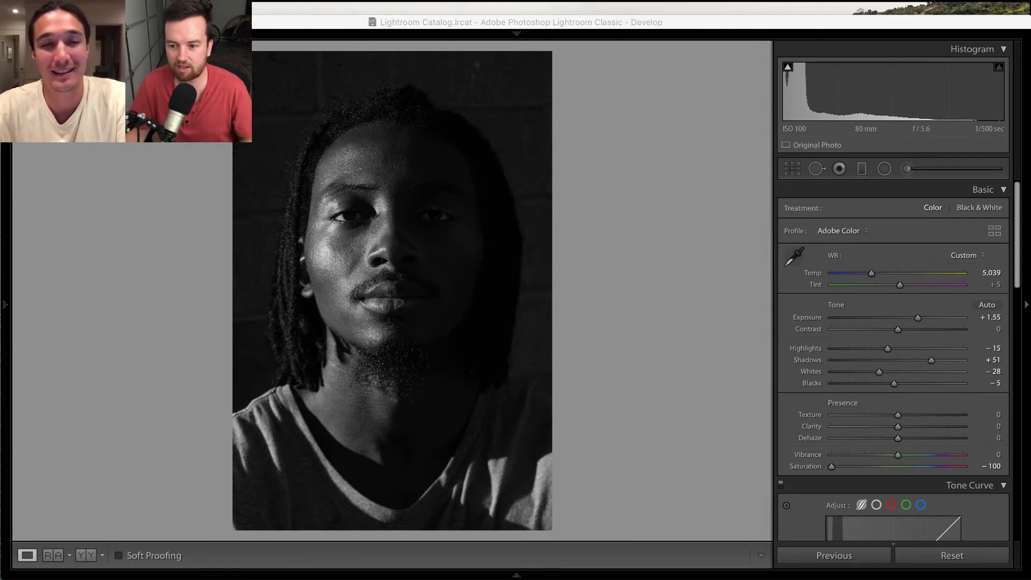
{"action": "left_click", "coordinate": [796, 332]}
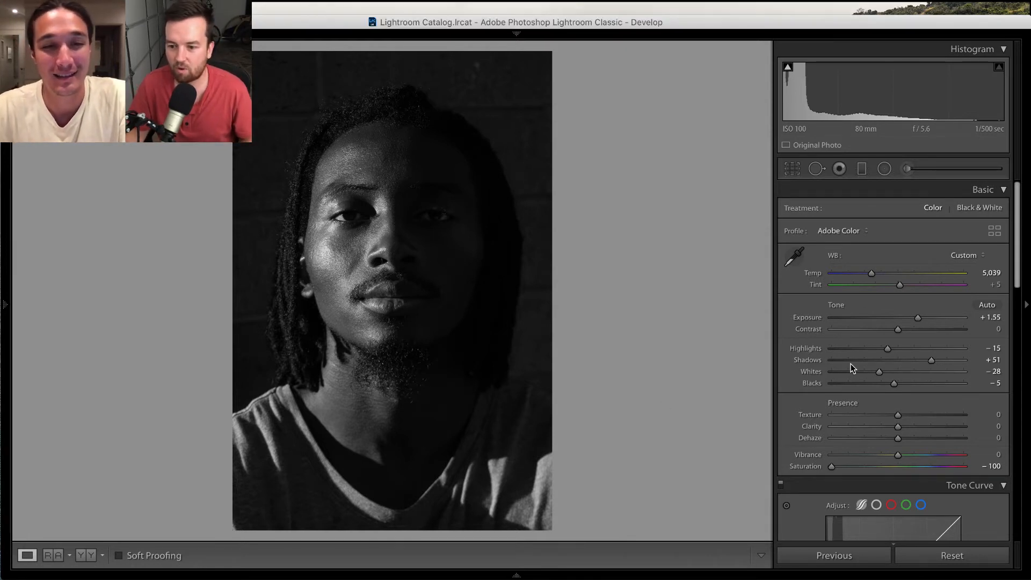
{"action": "left_click", "coordinate": [899, 467]}
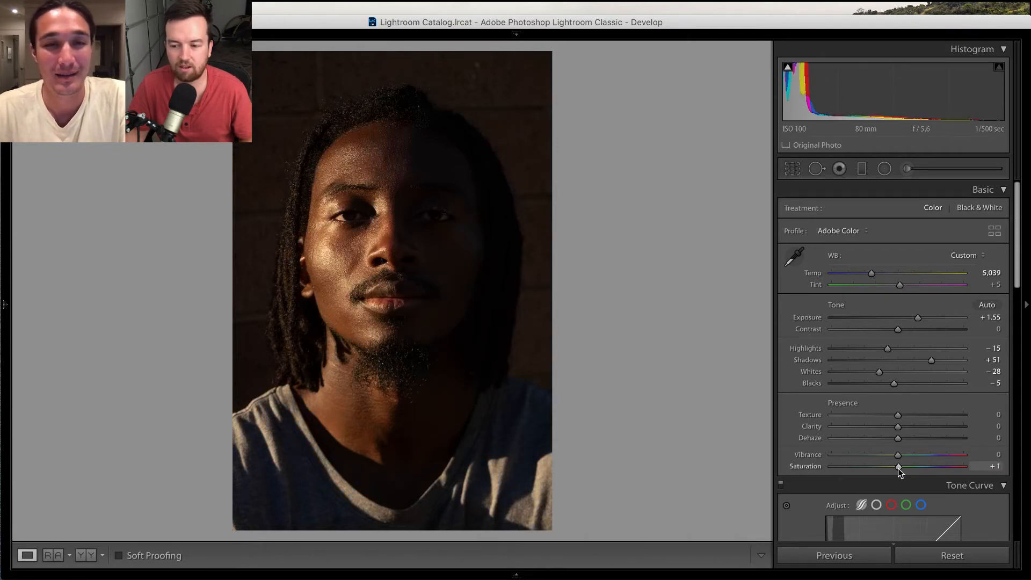
{"action": "key", "text": "super+Tab"}
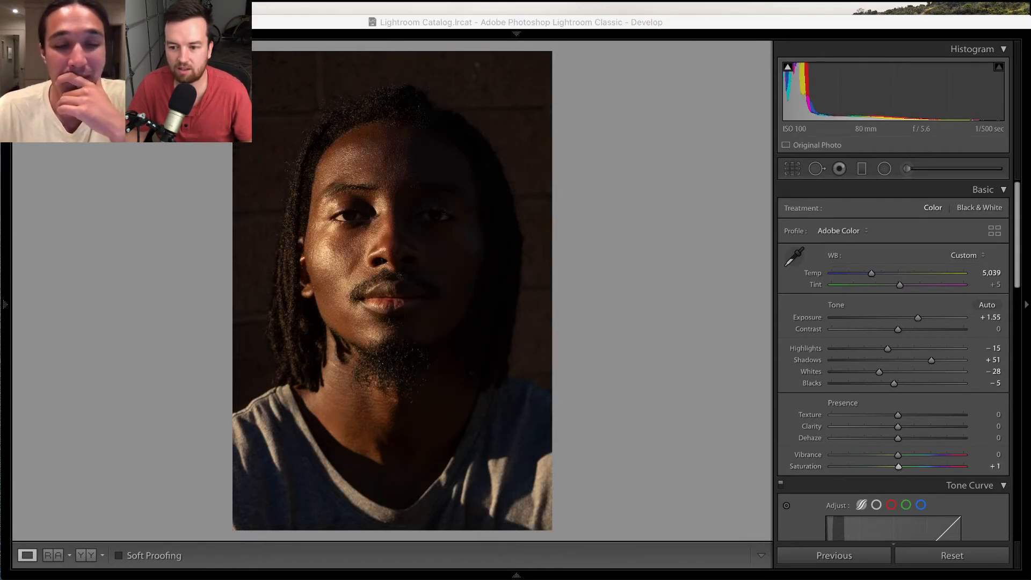
Desaturate the portrait completely by setting Saturation to -100
{"action": "left_click", "coordinate": [899, 469]}
{"action": "left_click_drag", "start_coordinate": [899, 470], "coordinate": [784, 476]}
{"action": "left_click", "coordinate": [900, 467]}
{"action": "left_click_drag", "start_coordinate": [899, 468], "coordinate": [767, 468]}
{"action": "double_click", "coordinate": [899, 466]}
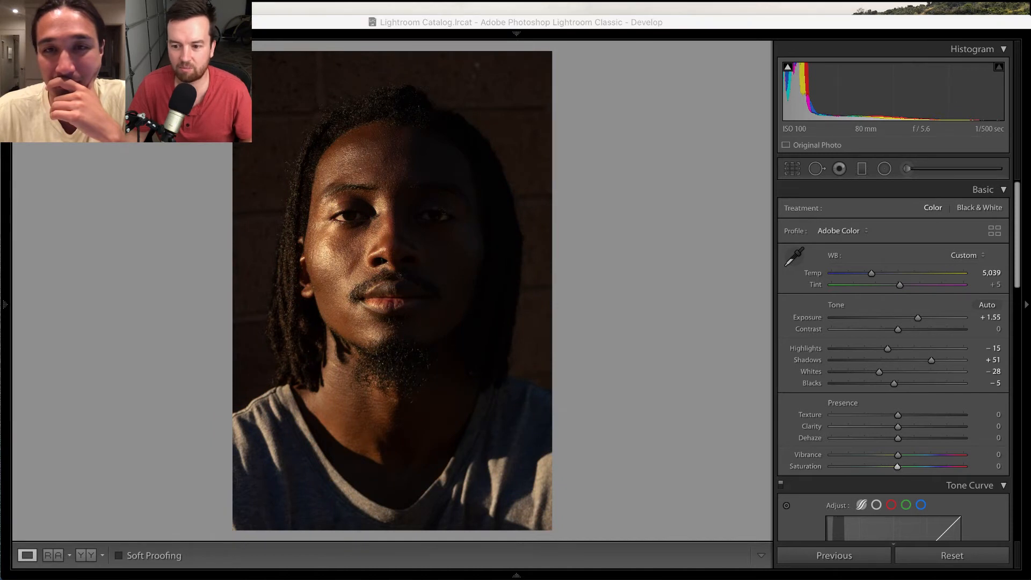
{"action": "left_click", "coordinate": [898, 466]}
{"action": "left_click_drag", "start_coordinate": [898, 466], "coordinate": [827, 470]}
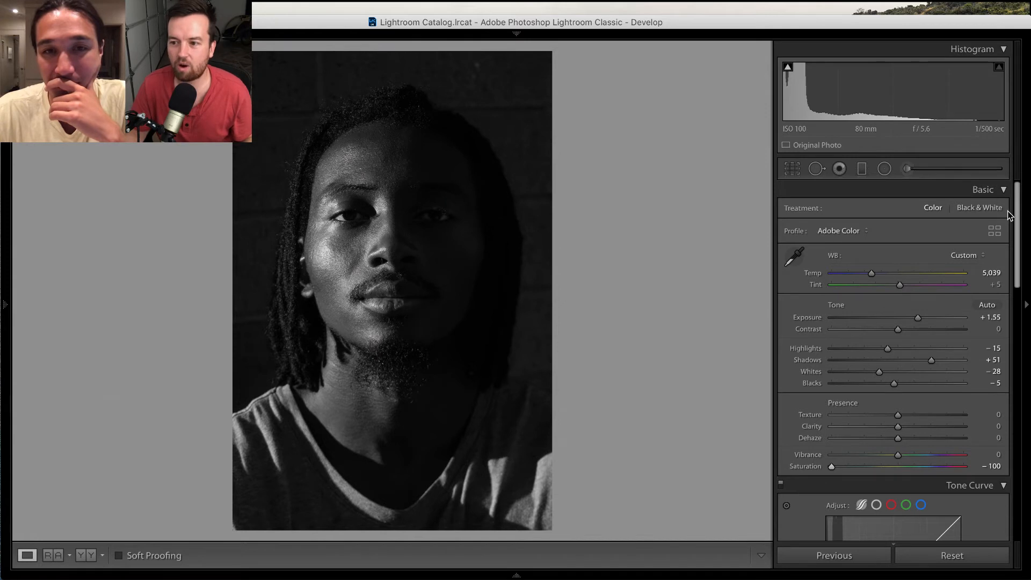
Add contrast with the tone curve, setting Lights to +24 and Shadows to -9
{"action": "left_click_drag", "start_coordinate": [1015, 210], "coordinate": [1020, 264]}
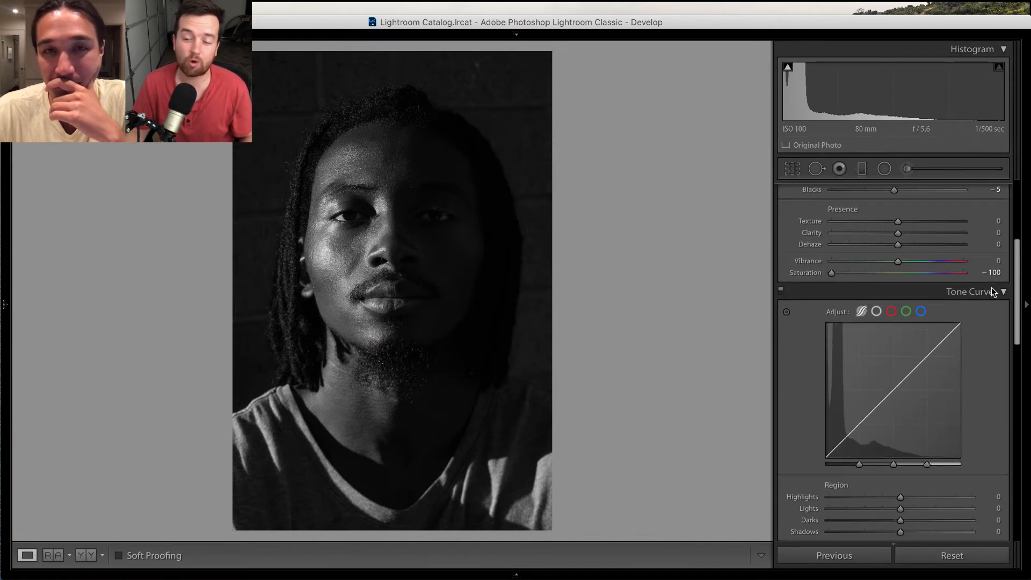
{"action": "left_click_drag", "start_coordinate": [912, 367], "coordinate": [897, 344]}
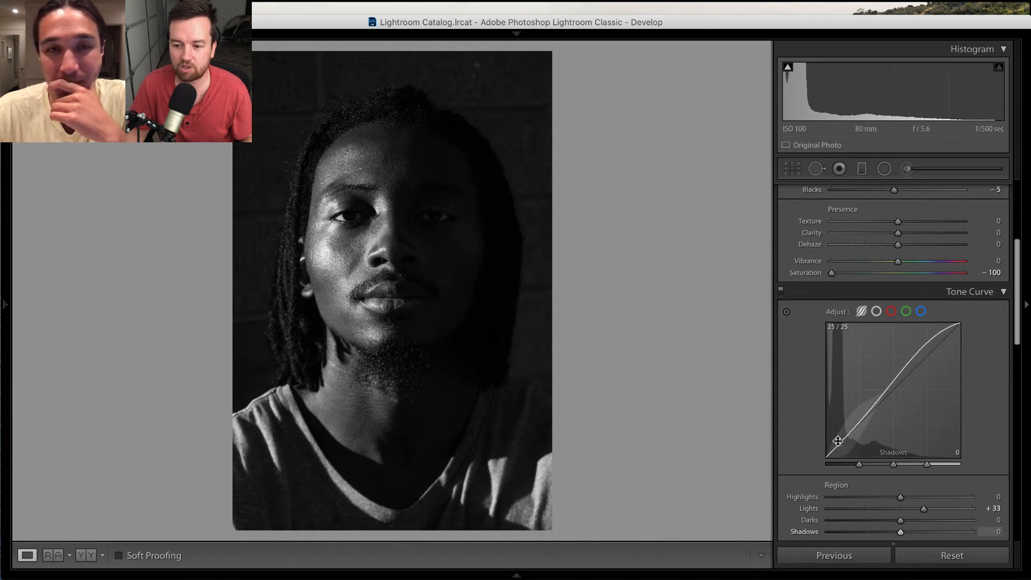
{"action": "mouse_move", "coordinate": [844, 439]}
{"action": "left_mouse_down"}
{"action": "mouse_move", "coordinate": [859, 450]}
{"action": "mouse_move", "coordinate": [842, 448]}
{"action": "left_mouse_up"}
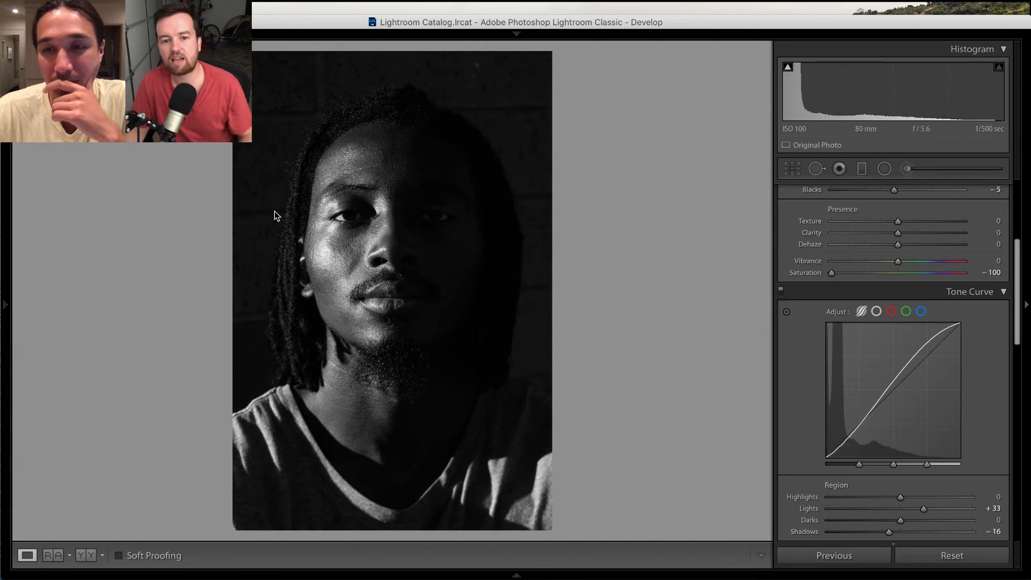
{"action": "left_click", "coordinate": [447, 228]}
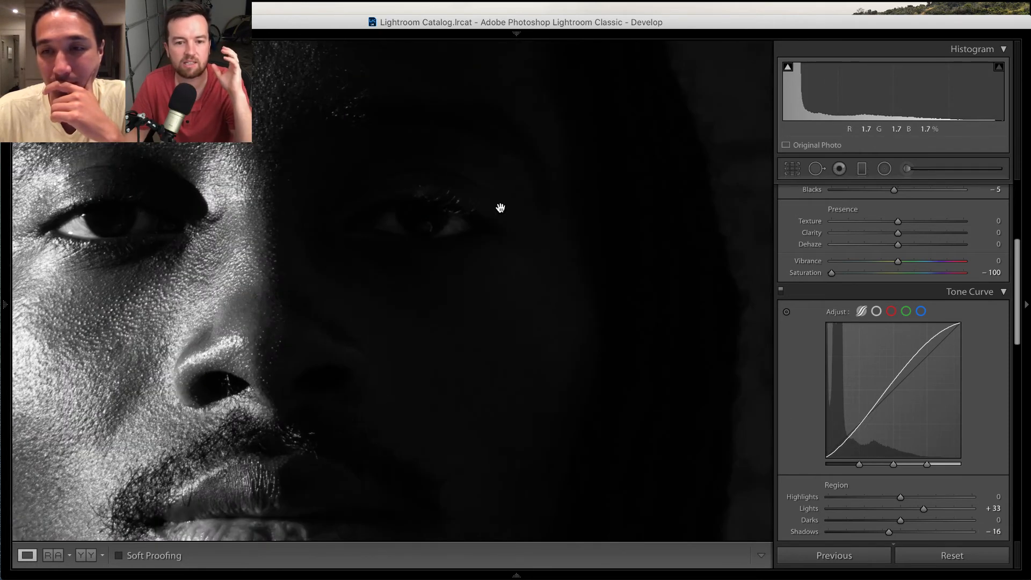
{"action": "left_click", "coordinate": [492, 248]}
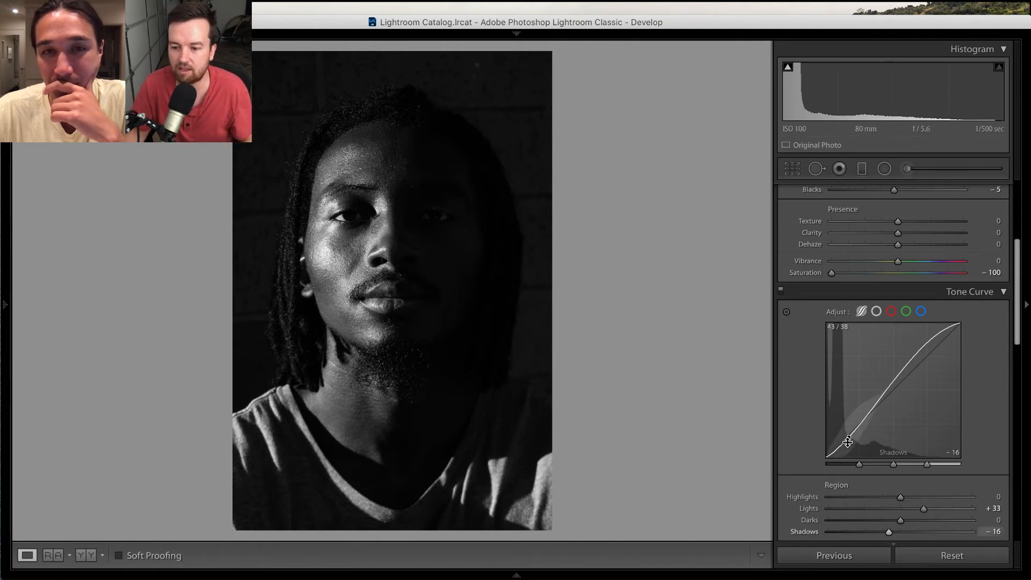
{"action": "left_click_drag", "start_coordinate": [848, 442], "coordinate": [848, 429]}
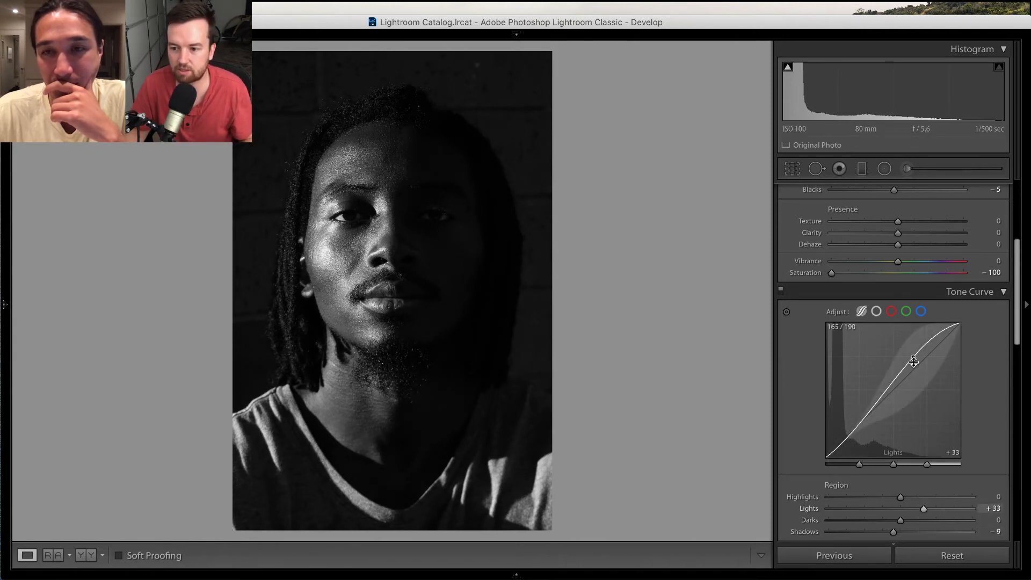
{"action": "mouse_move", "coordinate": [920, 355]}
{"action": "left_mouse_down"}
{"action": "mouse_move", "coordinate": [920, 368]}
{"action": "mouse_move", "coordinate": [918, 356]}
{"action": "left_mouse_up"}
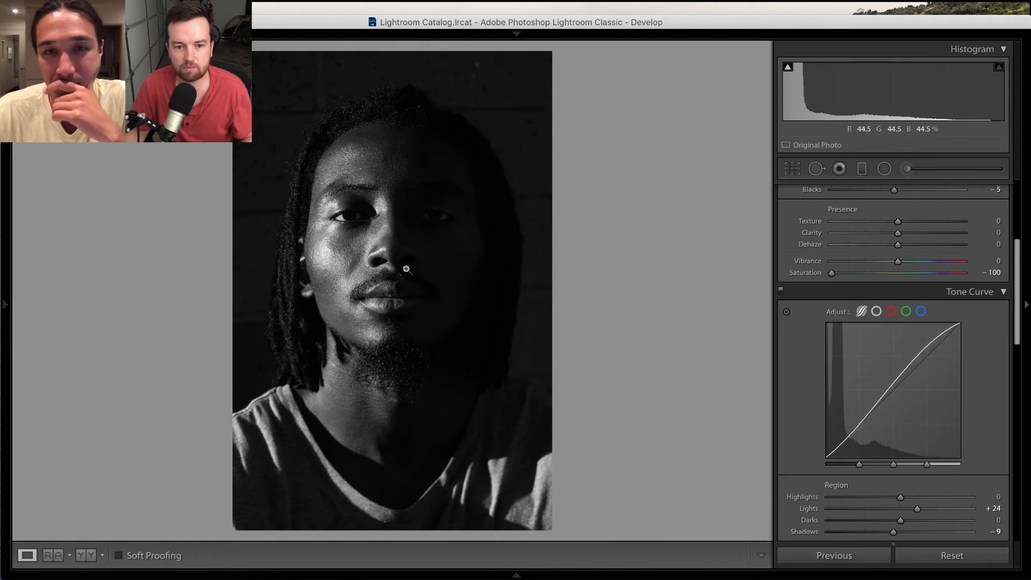
Set up a new adjustment brush on the eyes with Auto Mask enabled and the selected mask overlay shown
{"action": "scroll", "coordinate": [1019, 268], "scroll_direction": "up", "scroll_amount": 5}
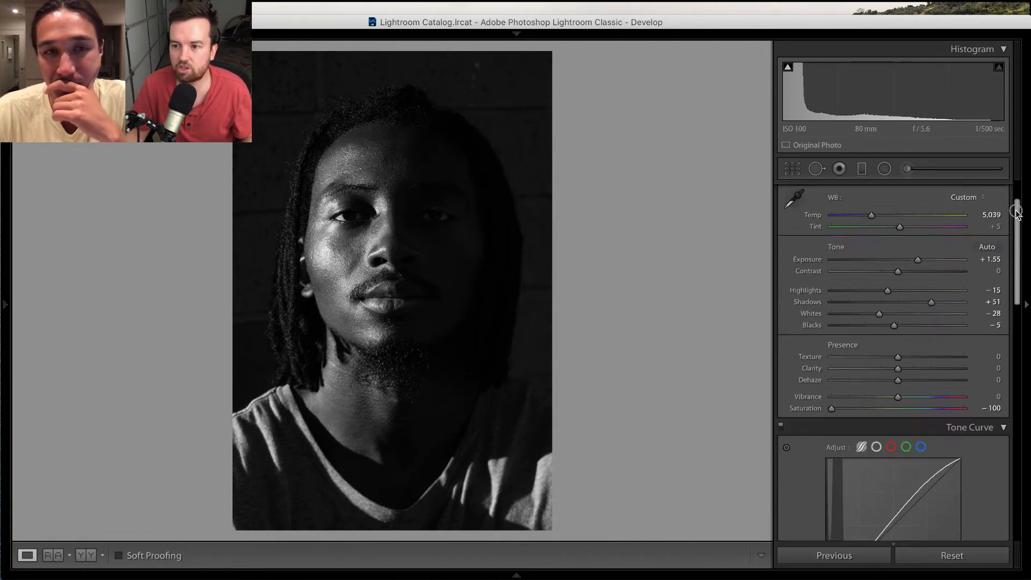
{"action": "left_click", "coordinate": [907, 170]}
{"action": "key", "text": "z"}
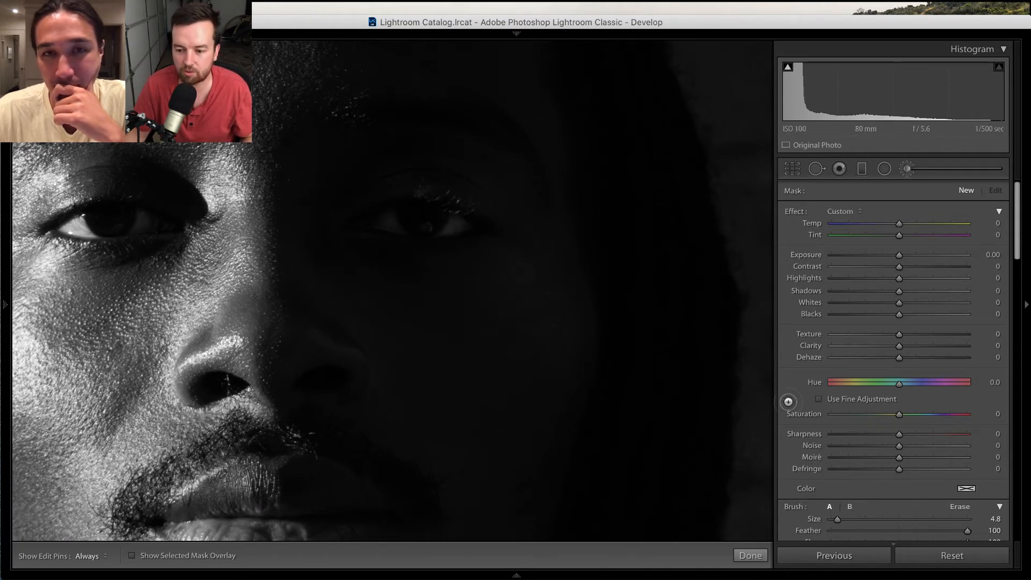
{"action": "scroll", "coordinate": [790, 473], "scroll_direction": "down", "scroll_amount": 3}
{"action": "left_click", "coordinate": [818, 479]}
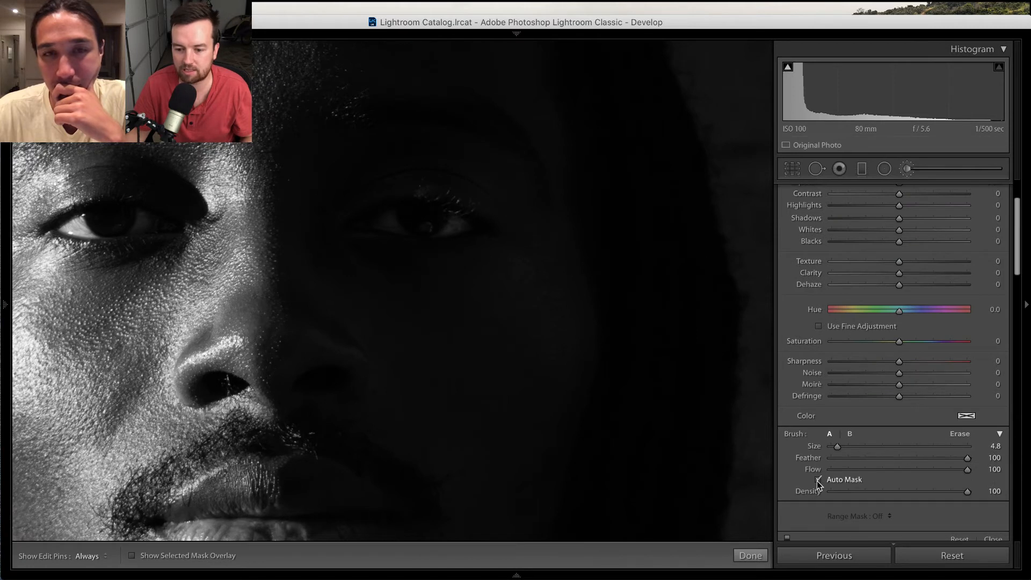
{"action": "left_click", "coordinate": [818, 480]}
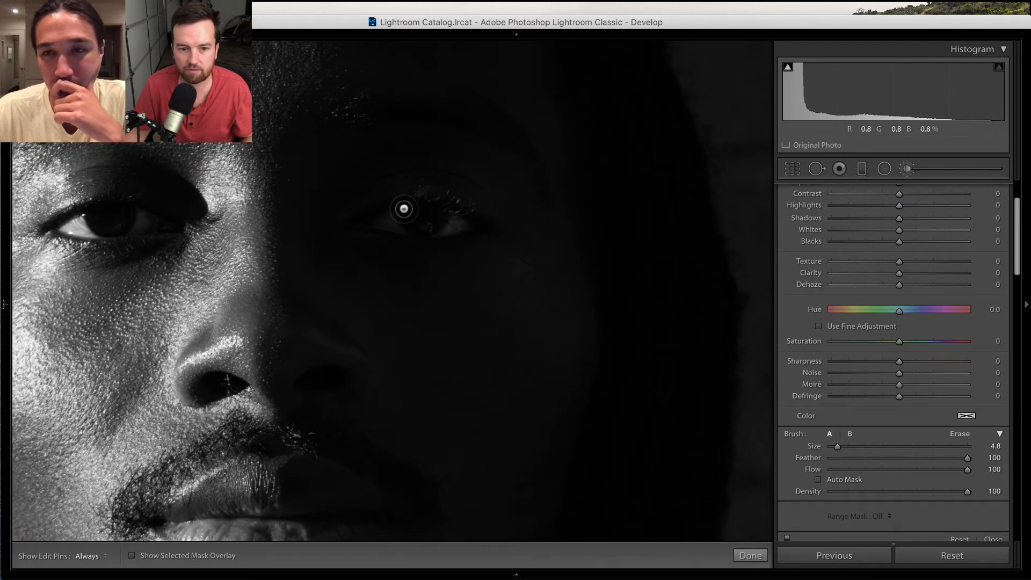
{"action": "left_click", "coordinate": [818, 480]}
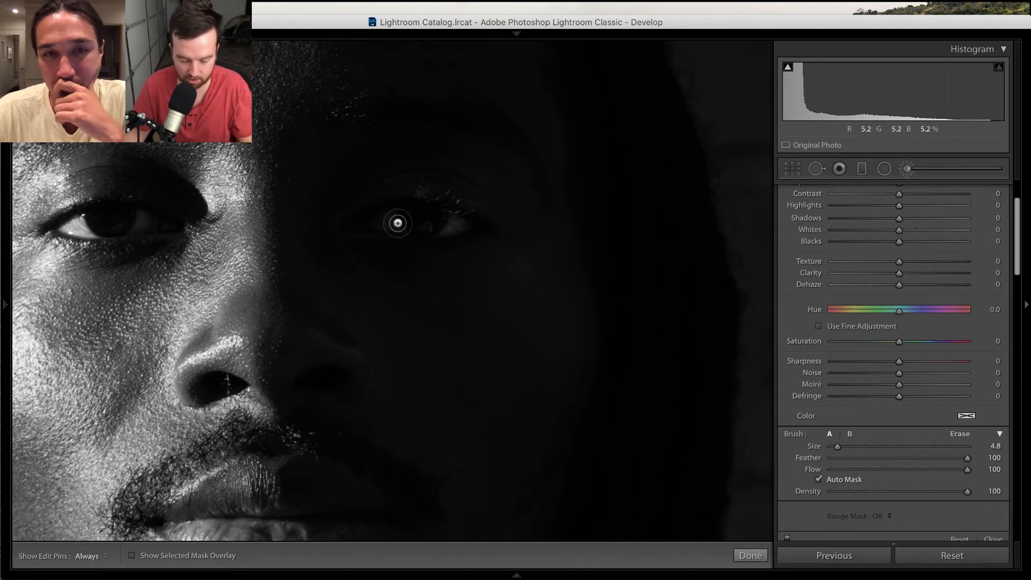
{"action": "key", "text": "o"}
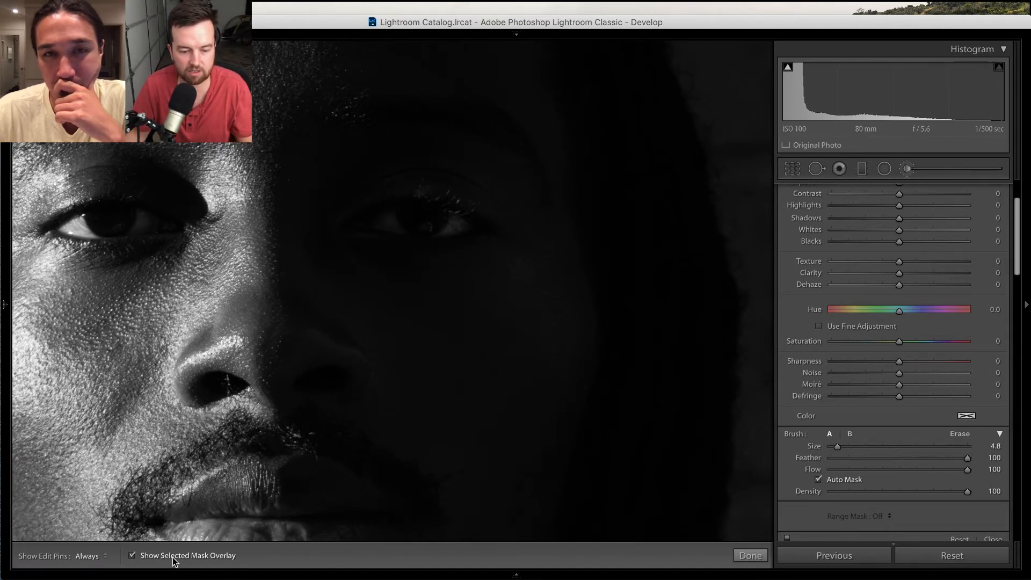
Paint the brush mask over both eyes at brush size 4.8, with feather and flow at 100
{"action": "key", "text": "h"}
{"action": "mouse_move", "coordinate": [394, 223]}
{"action": "left_mouse_down"}
{"action": "mouse_move", "coordinate": [456, 224]}
{"action": "mouse_move", "coordinate": [402, 215]}
{"action": "left_mouse_up"}
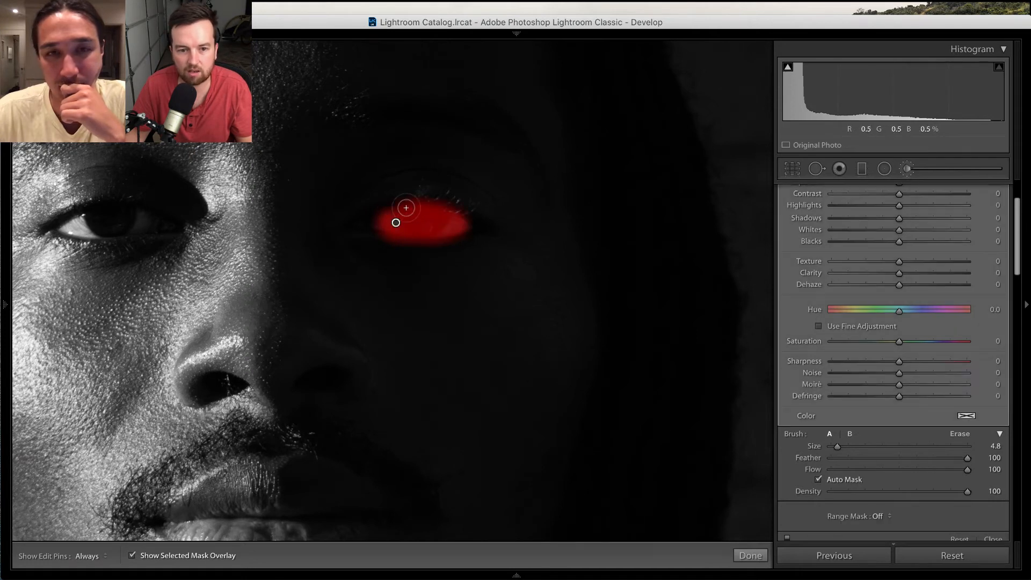
{"action": "key", "text": "h"}
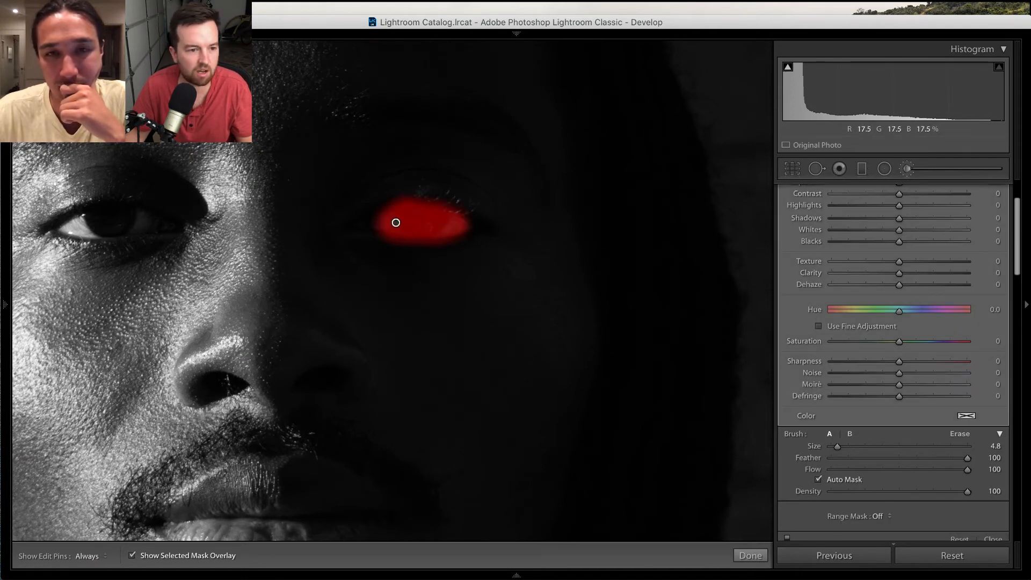
{"action": "key", "text": "h"}
{"action": "mouse_move", "coordinate": [73, 228]}
{"action": "left_mouse_down"}
{"action": "mouse_move", "coordinate": [138, 221]}
{"action": "mouse_move", "coordinate": [125, 223]}
{"action": "left_mouse_up"}
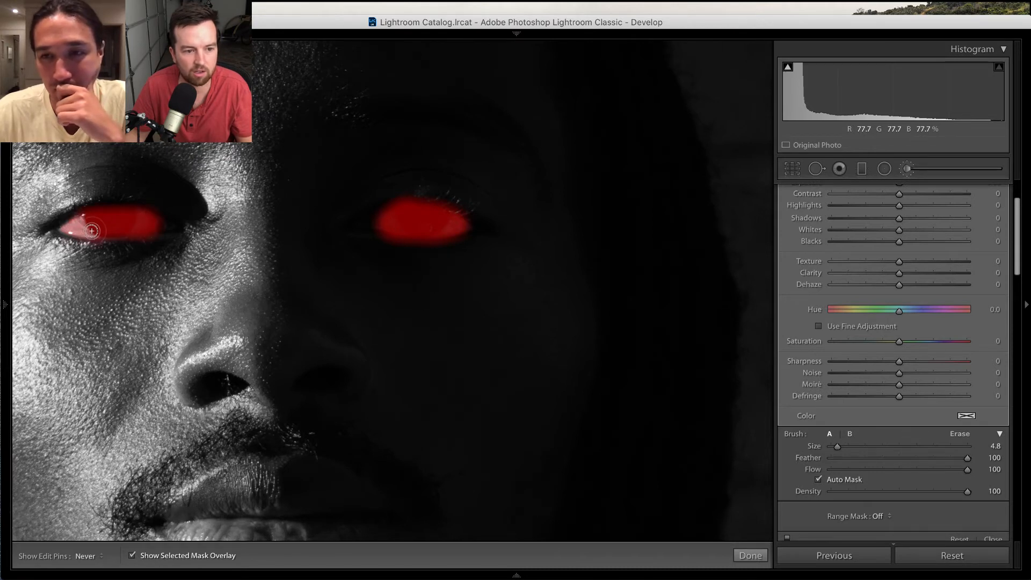
Erase the mask spill along the upper lid of the shadowed eye at eraser size 6.5
{"action": "key", "text": "h"}
{"action": "left_click", "coordinate": [960, 434]}
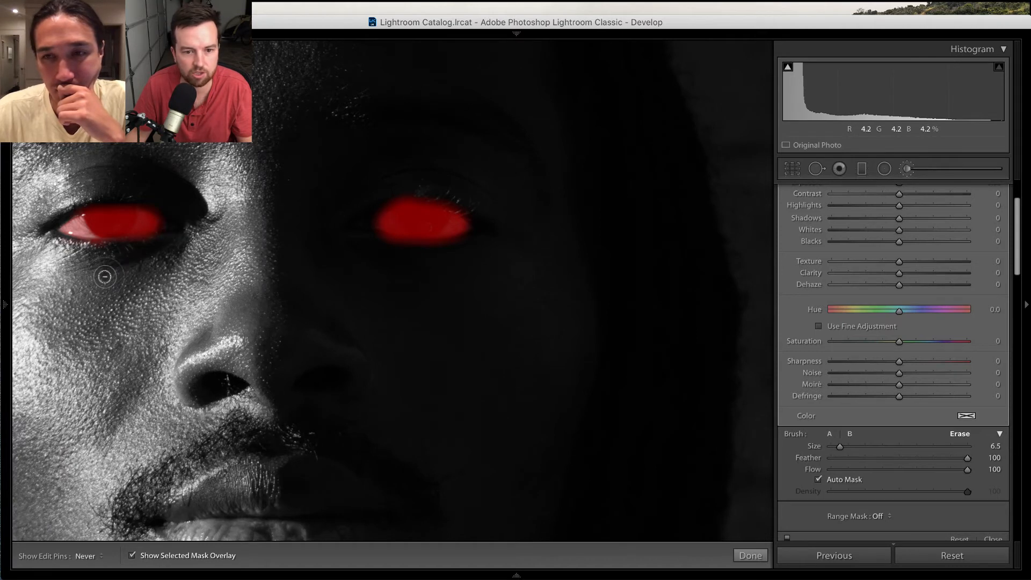
{"action": "key", "text": "h"}
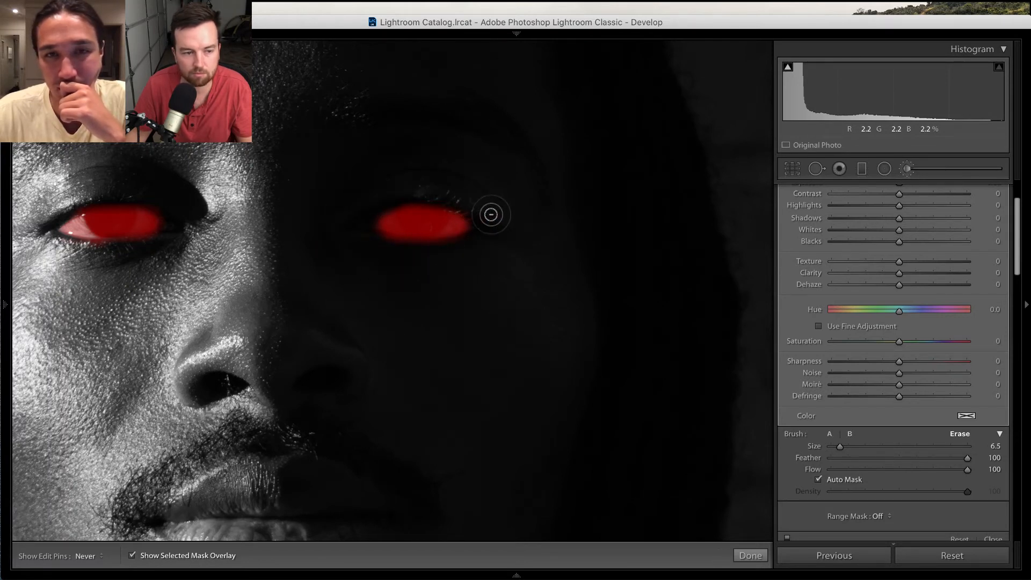
{"action": "key", "text": "h"}
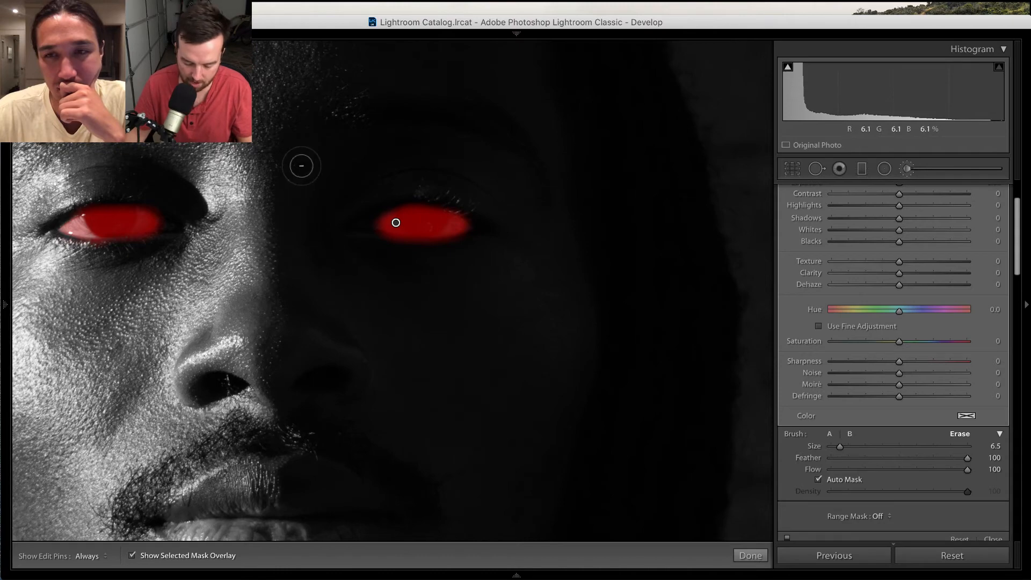
Check the painted eye masks in the whole portrait and close up
{"action": "key", "text": "z"}
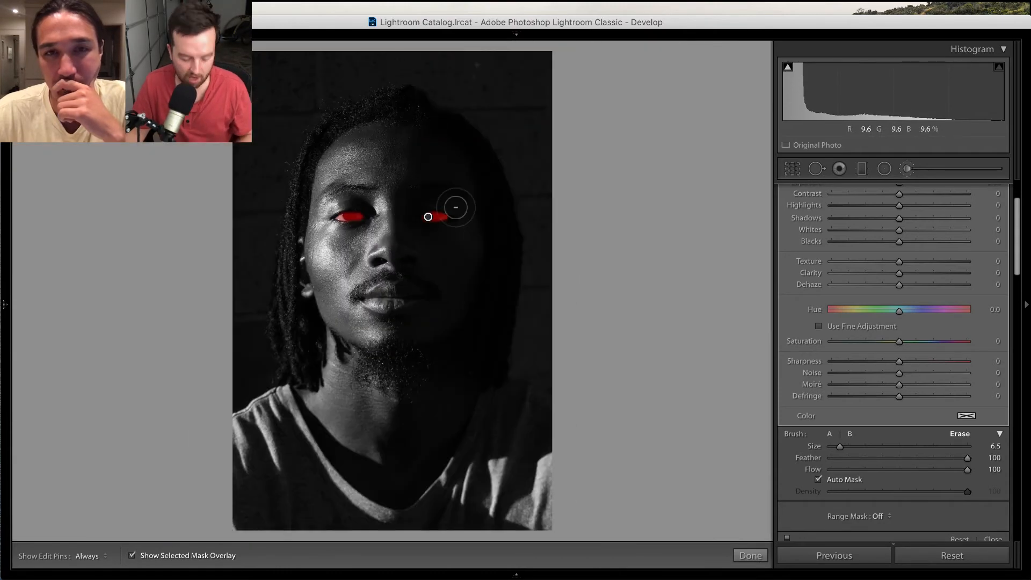
{"action": "key", "text": "z"}
{"action": "key", "text": "z"}
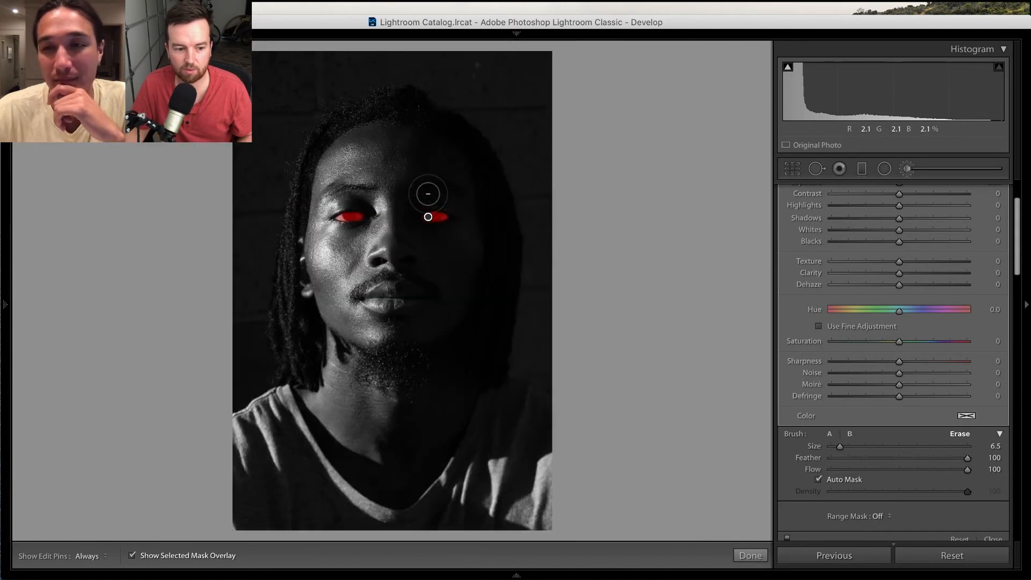
{"action": "key", "text": "z"}
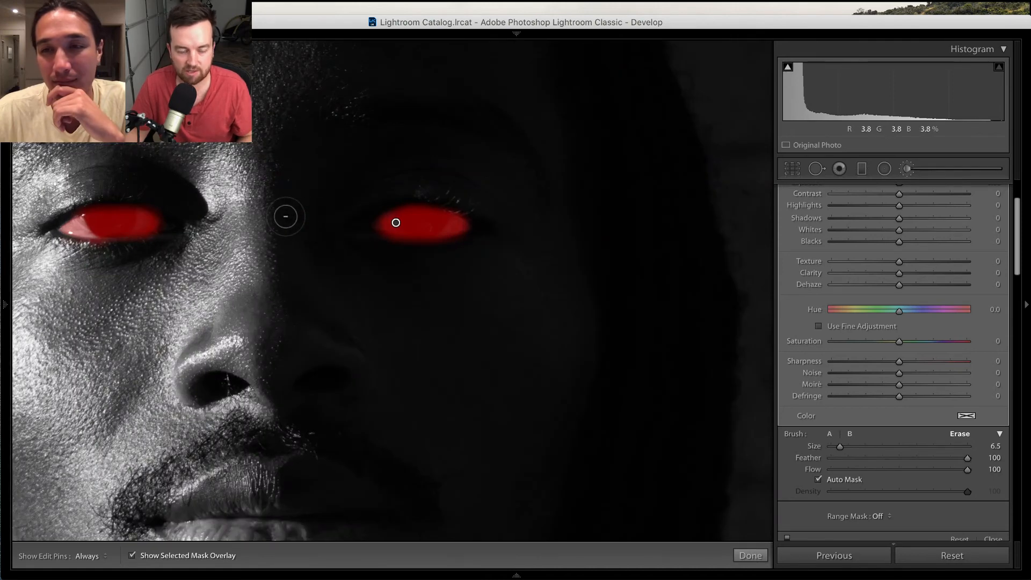
{"action": "left_click_drag", "start_coordinate": [216, 256], "coordinate": [434, 282]}
{"action": "key", "text": "z"}
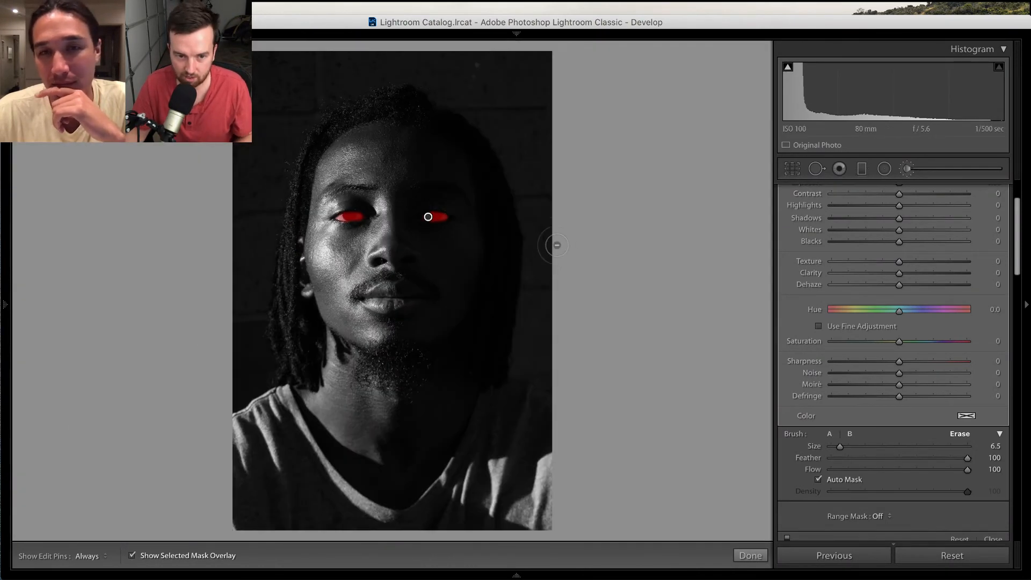
{"action": "key", "text": "z"}
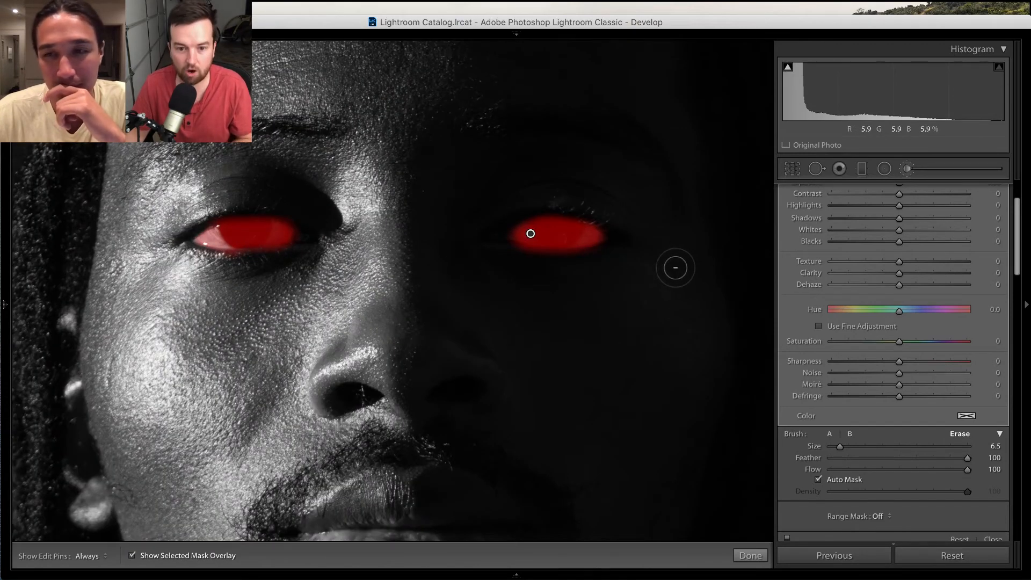
Hide the mask overlay and brighten the masked eyes with Exposure 0.87 and Shadows 28
{"action": "key", "text": "o"}
{"action": "scroll", "coordinate": [1015, 260], "scroll_direction": "up", "scroll_amount": 3}
{"action": "left_click_drag", "start_coordinate": [900, 254], "coordinate": [911, 258]}
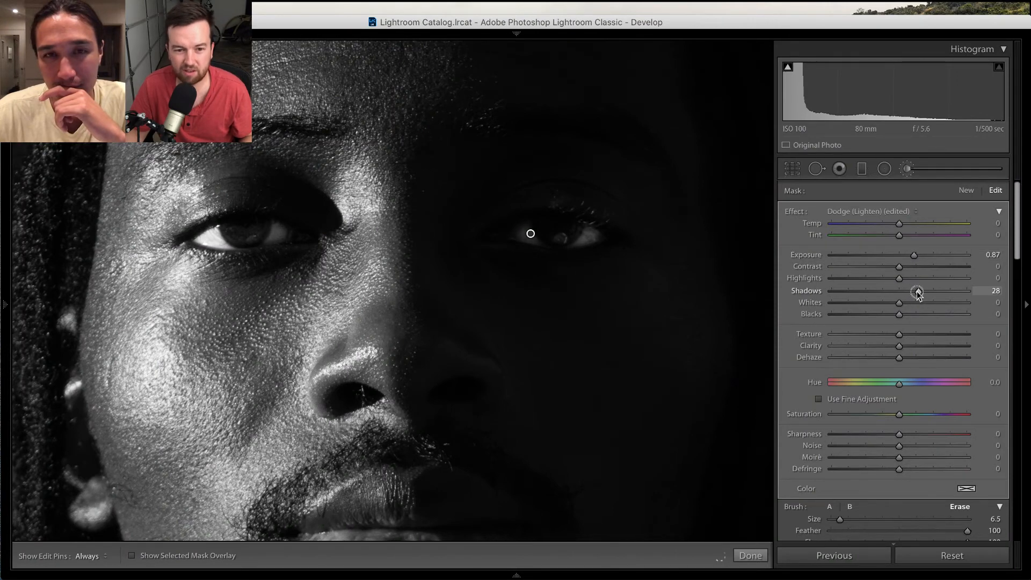
Compare the whole portrait with the eye brush adjustment off and on, and finish brush editing
{"action": "key", "text": "z"}
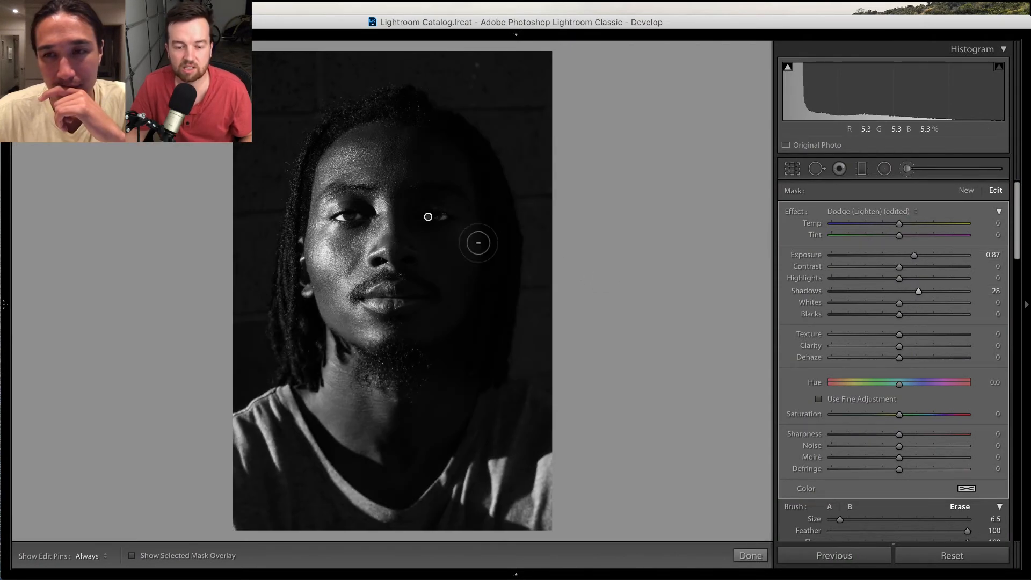
{"action": "scroll", "coordinate": [791, 511], "scroll_direction": "down", "scroll_amount": 3}
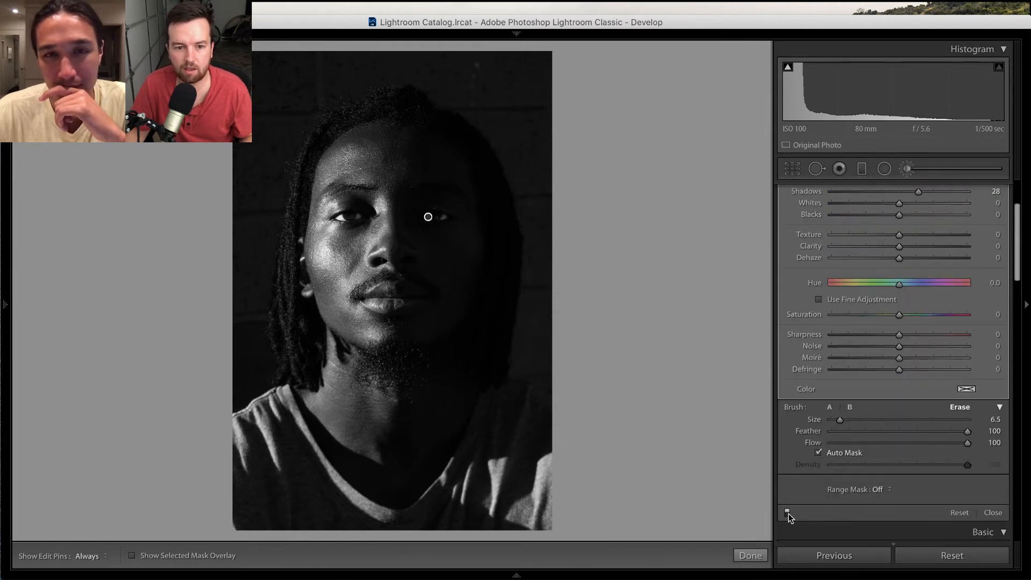
{"action": "left_click", "coordinate": [788, 514]}
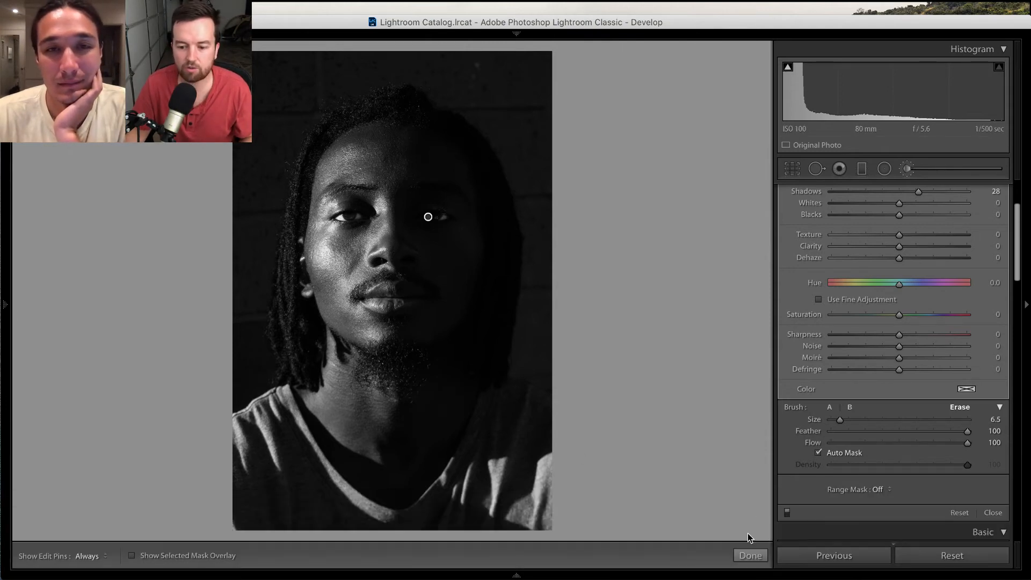
{"action": "left_click", "coordinate": [743, 555]}
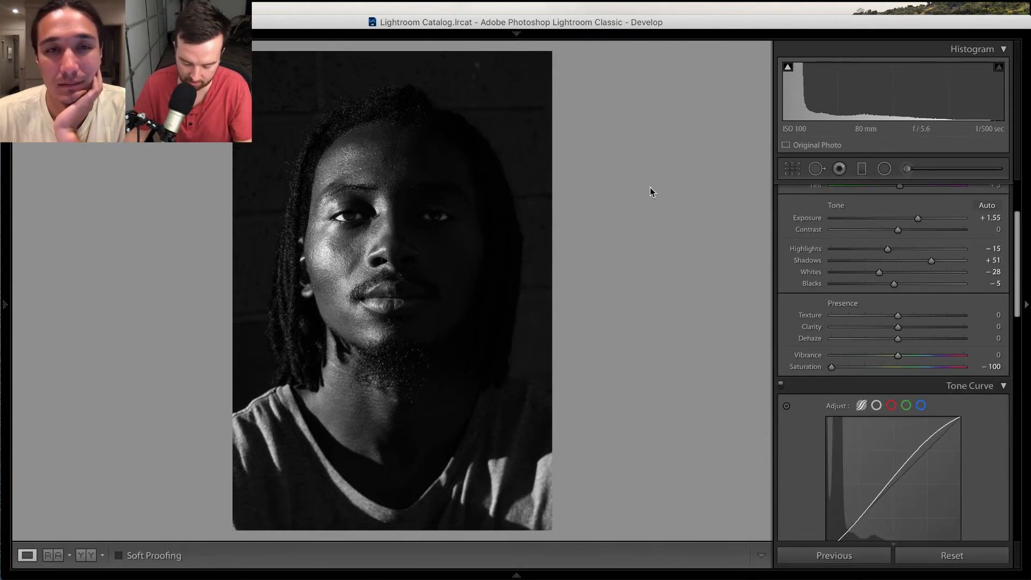
Compare the edited black-and-white portrait with its unedited version several times
{"action": "key", "text": "backslash"}
{"action": "key", "text": "backslash"}
{"action": "key", "text": "backslash"}
{"action": "key", "text": "backslash"}
{"action": "key", "text": "backslash"}
{"action": "key", "text": "backslash"}
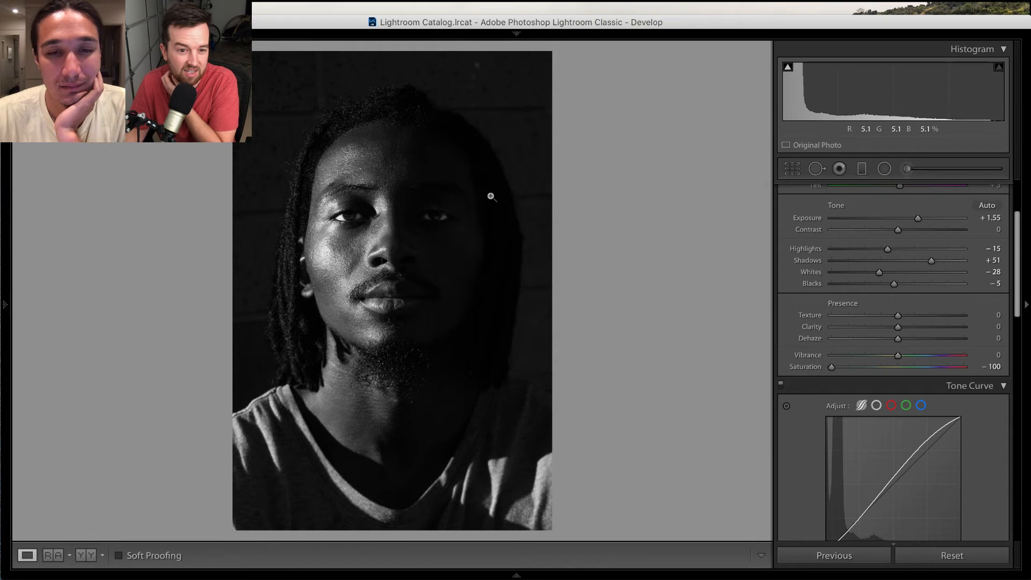
Reselect the existing eye brush mask and reduce its Exposure to 0.19
{"action": "left_click", "coordinate": [905, 166]}
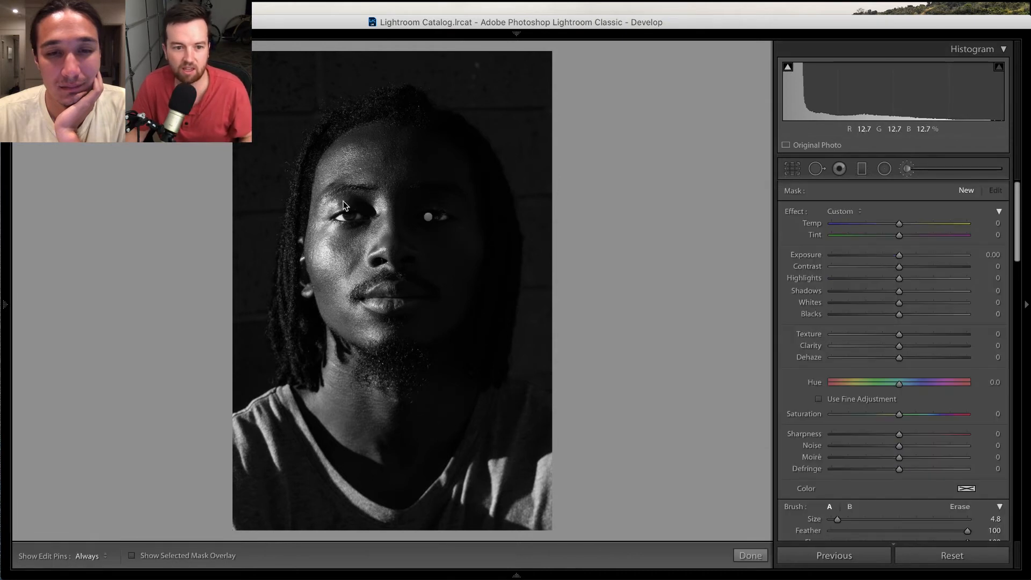
{"action": "left_click", "coordinate": [426, 217]}
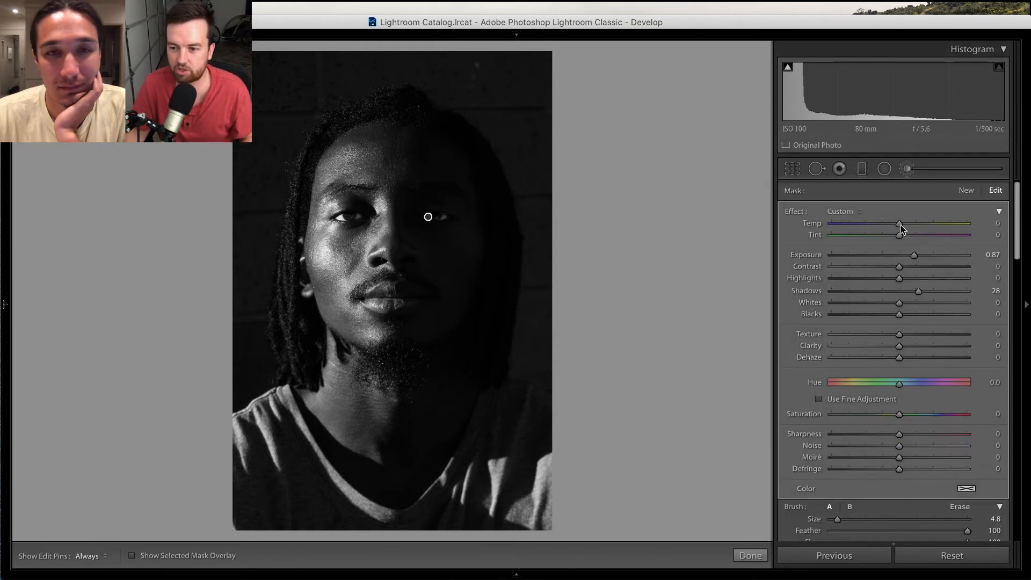
{"action": "left_click_drag", "start_coordinate": [914, 255], "coordinate": [904, 260]}
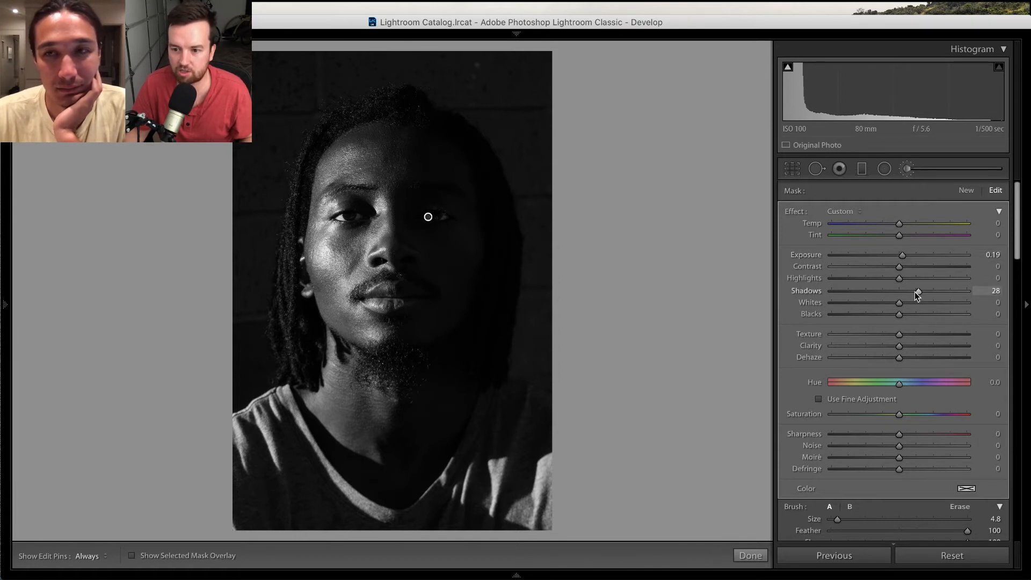
Raise the Shadows of the existing eye brush mask to 65
{"action": "mouse_move", "coordinate": [922, 294]}
{"action": "left_mouse_down"}
{"action": "mouse_move", "coordinate": [941, 294]}
{"action": "mouse_move", "coordinate": [919, 316]}
{"action": "mouse_move", "coordinate": [946, 293]}
{"action": "mouse_move", "coordinate": [934, 294]}
{"action": "left_mouse_up"}
{"action": "double_click", "coordinate": [918, 314]}
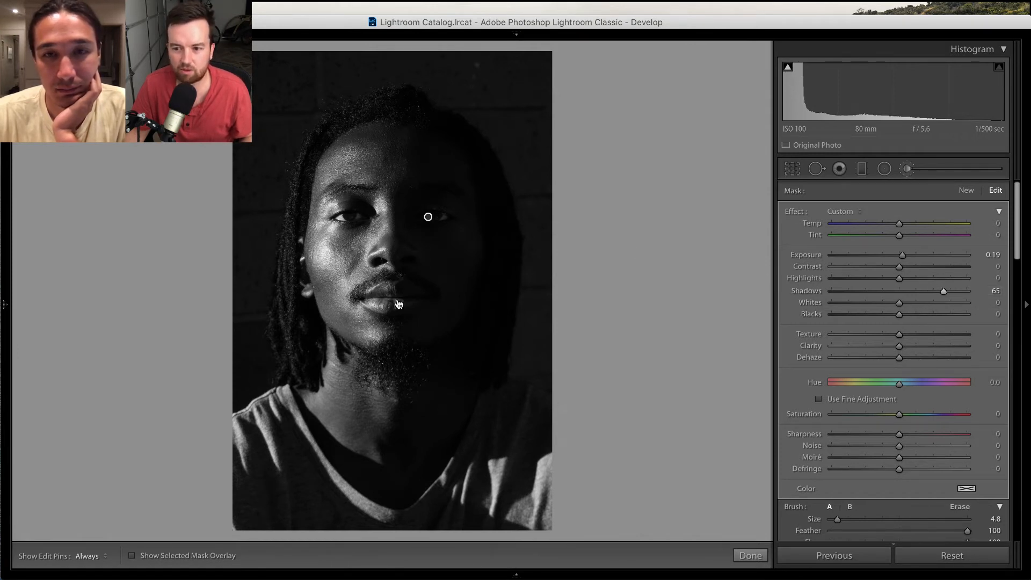
{"action": "key", "text": "super+Tab"}
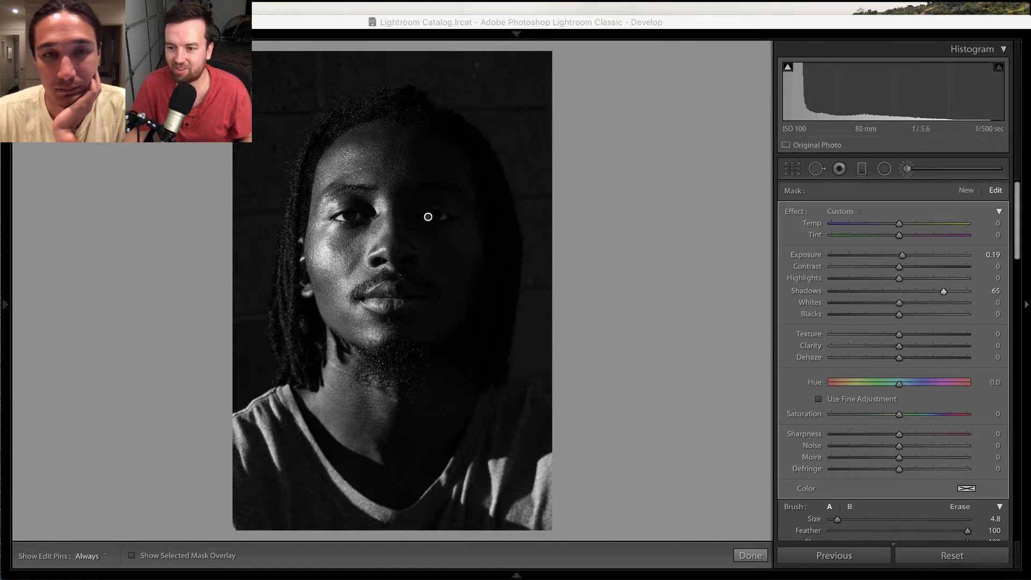
{"action": "left_click", "coordinate": [651, 365]}
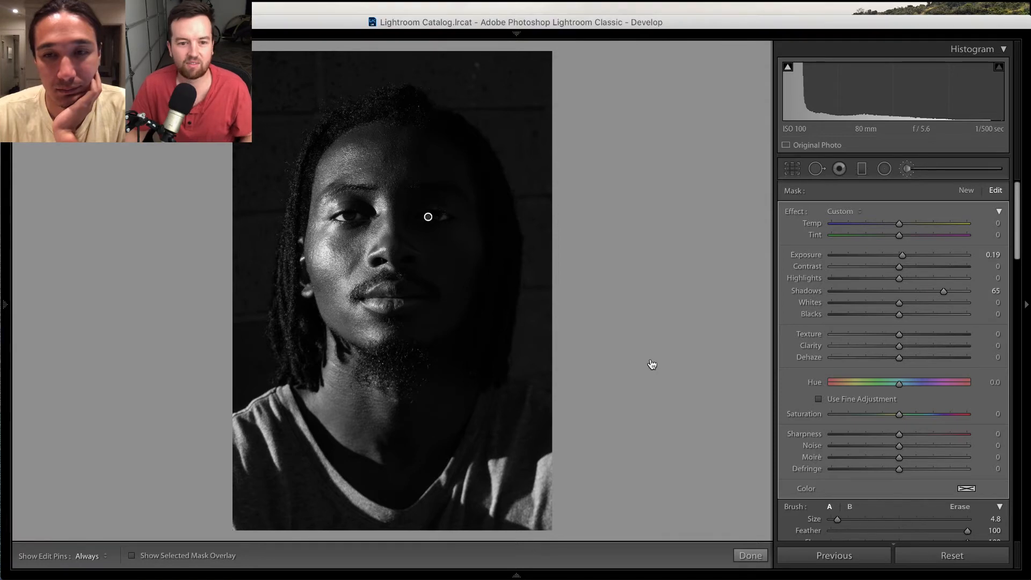
Create a new brush mask and paint it over the irises of both eyes with the mask overlay shown
{"action": "key", "text": "super+equal"}
{"action": "key", "text": "super+equal"}
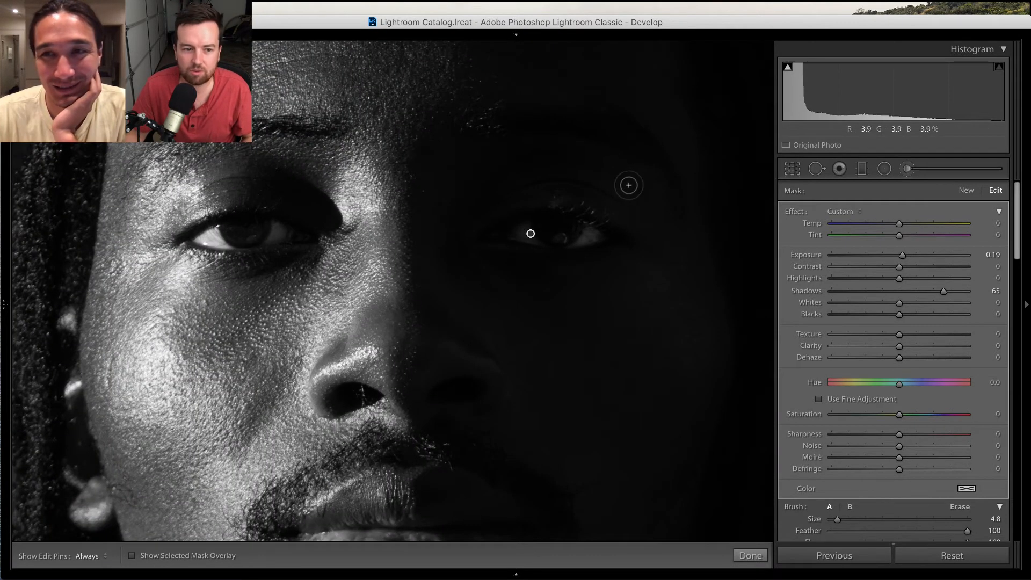
{"action": "left_click", "coordinate": [966, 191]}
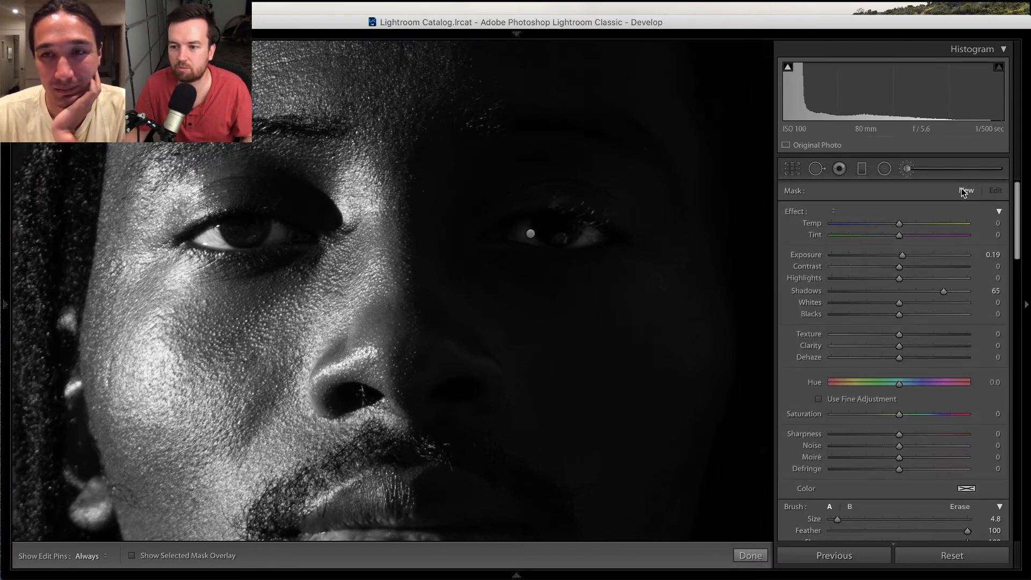
{"action": "key", "text": "h"}
{"action": "mouse_move", "coordinate": [230, 228]}
{"action": "left_mouse_down"}
{"action": "mouse_move", "coordinate": [269, 226]}
{"action": "mouse_move", "coordinate": [260, 225]}
{"action": "left_mouse_up"}
{"action": "key", "text": "o"}
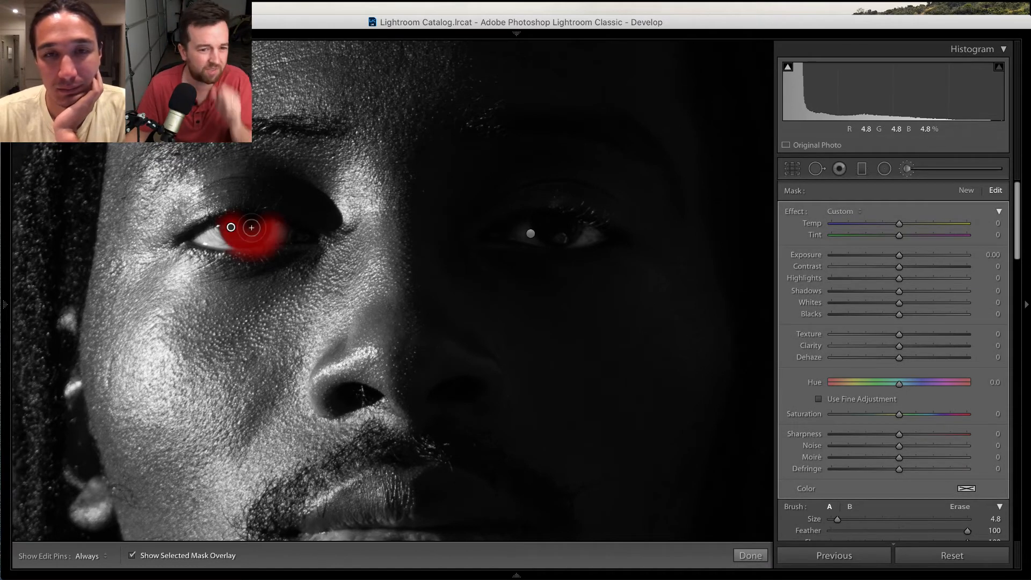
{"action": "key", "text": "h"}
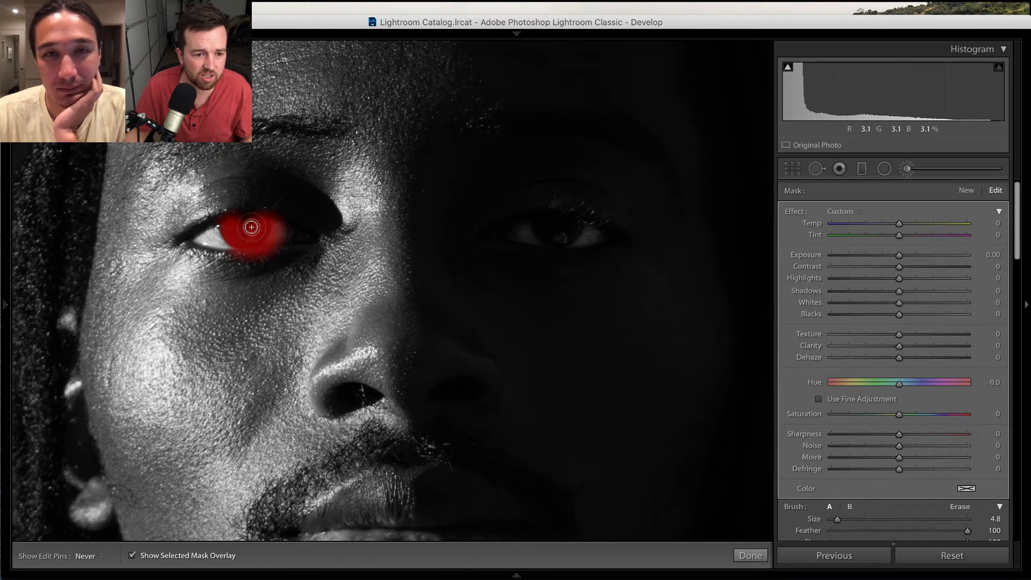
{"action": "left_click_drag", "start_coordinate": [543, 227], "coordinate": [571, 233]}
{"action": "key", "text": "h"}
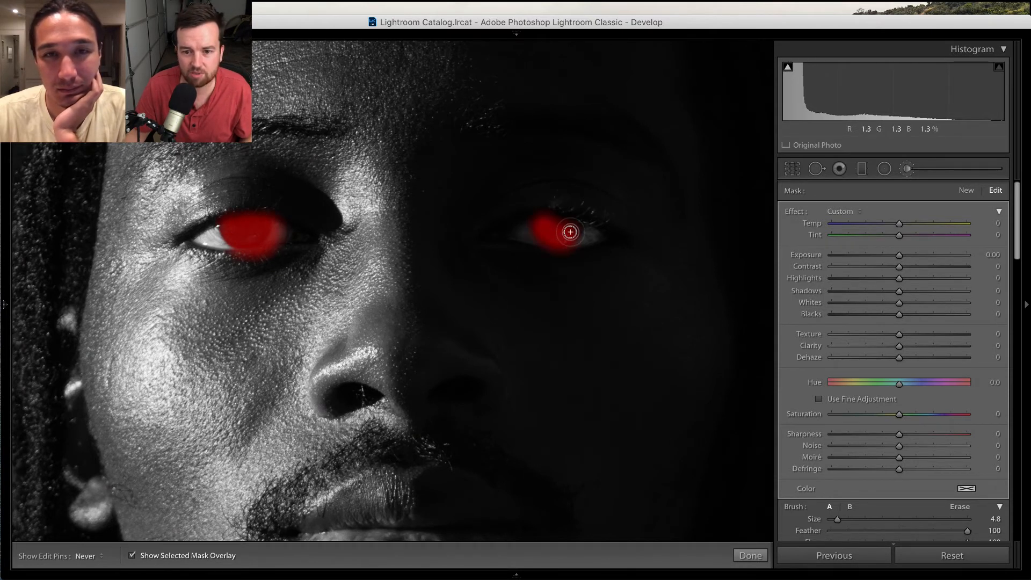
Erase the mask spill around both irises with an erase brush of size 6.5
{"action": "key", "text": "h"}
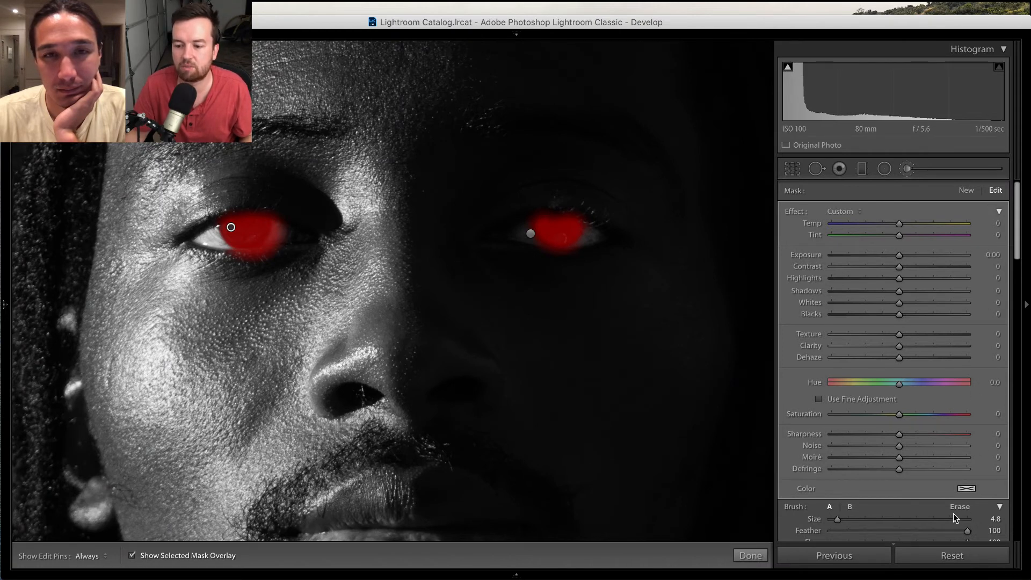
{"action": "key", "text": "h"}
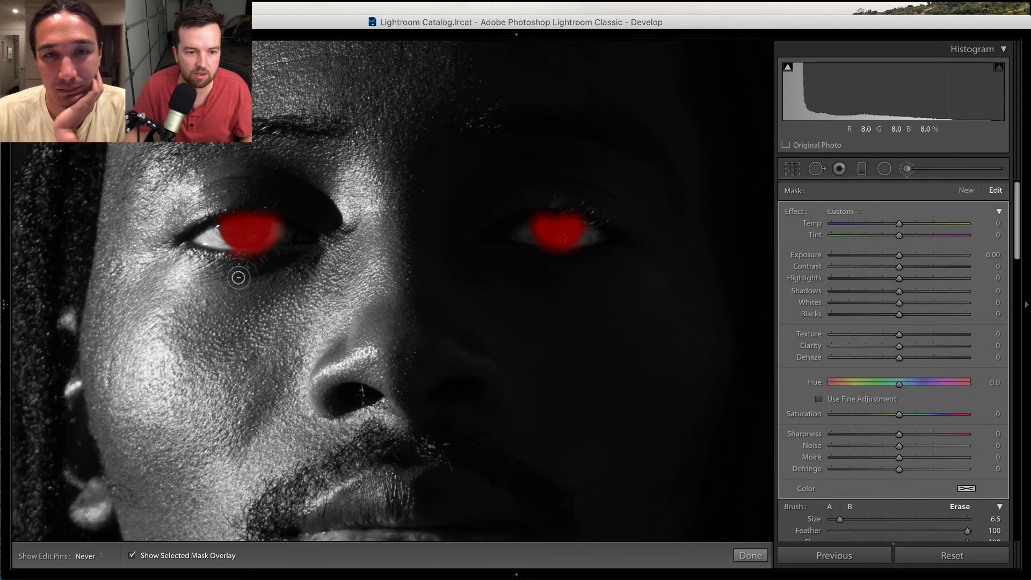
{"action": "mouse_move", "coordinate": [303, 214]}
{"action": "left_mouse_down"}
{"action": "mouse_move", "coordinate": [236, 272]}
{"action": "mouse_move", "coordinate": [246, 269]}
{"action": "left_mouse_up"}
{"action": "key", "text": "h"}
{"action": "key", "text": "h"}
{"action": "left_click_drag", "start_coordinate": [523, 210], "coordinate": [524, 239]}
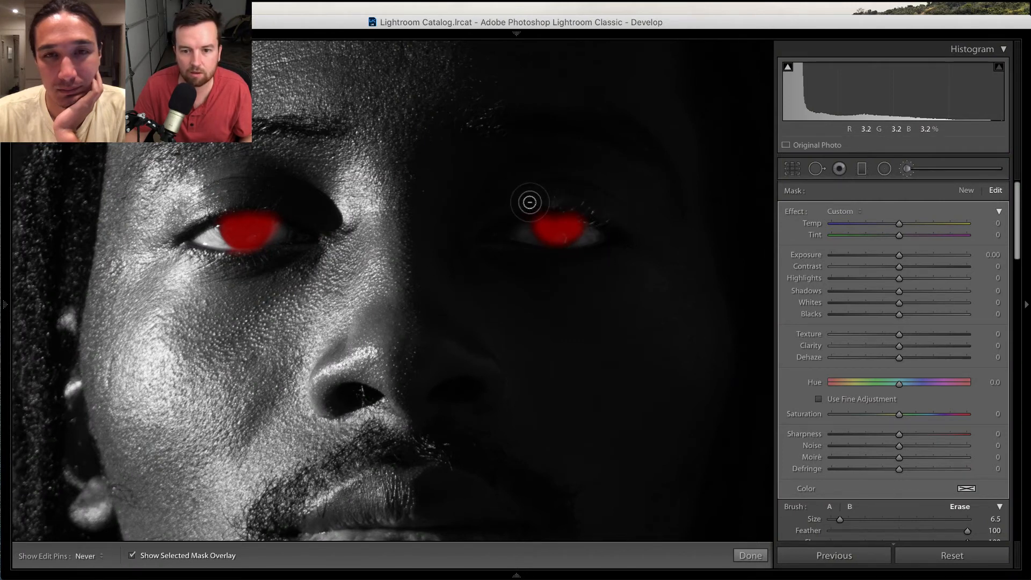
{"action": "key", "text": "h"}
Hide the mask overlay and set the iris mask to Exposure 0.89, Clarity 49 and Blacks −11
{"action": "key", "text": "o"}
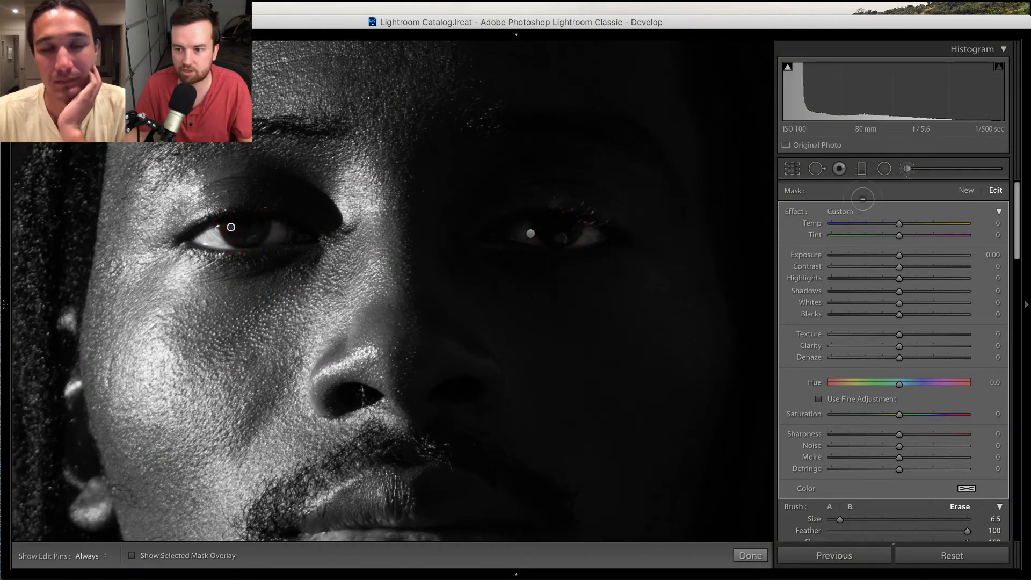
{"action": "left_click_drag", "start_coordinate": [924, 345], "coordinate": [925, 351]}
{"action": "left_click_drag", "start_coordinate": [899, 254], "coordinate": [914, 258]}
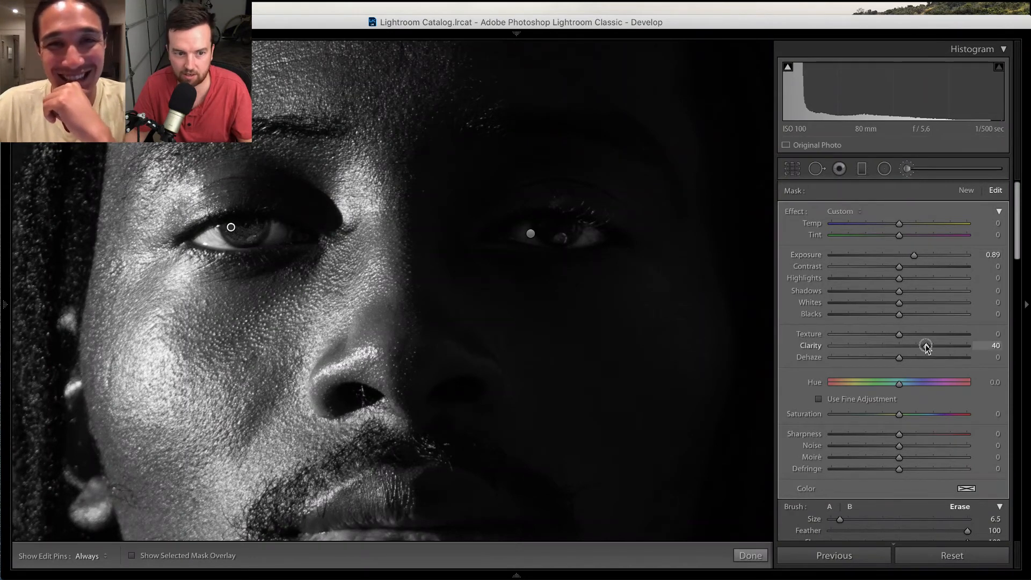
{"action": "left_click_drag", "start_coordinate": [916, 344], "coordinate": [929, 344]}
{"action": "left_click_drag", "start_coordinate": [899, 314], "coordinate": [891, 315]}
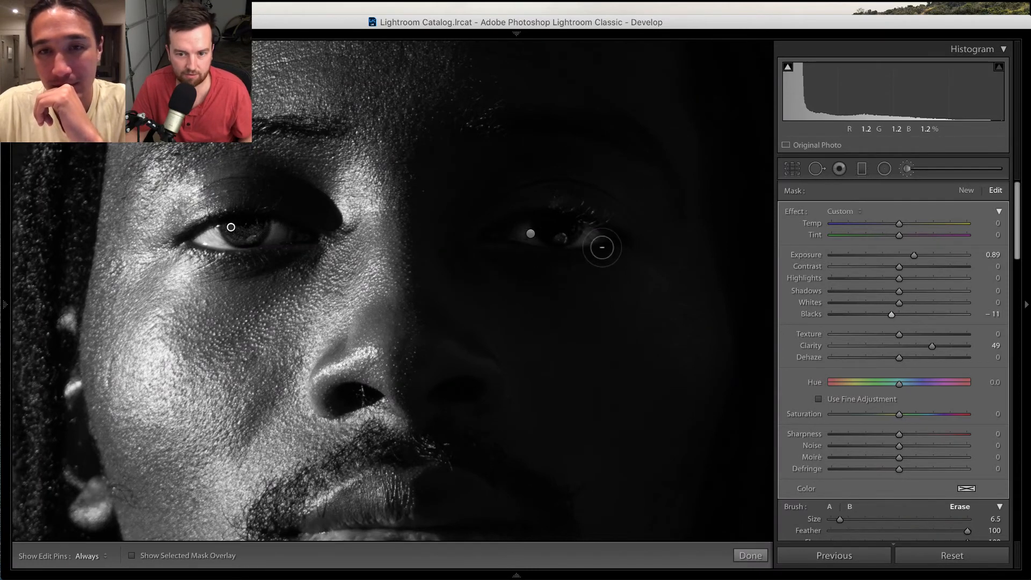
Finish brush editing and compare the whole portrait with its unedited version
{"action": "key", "text": "z"}
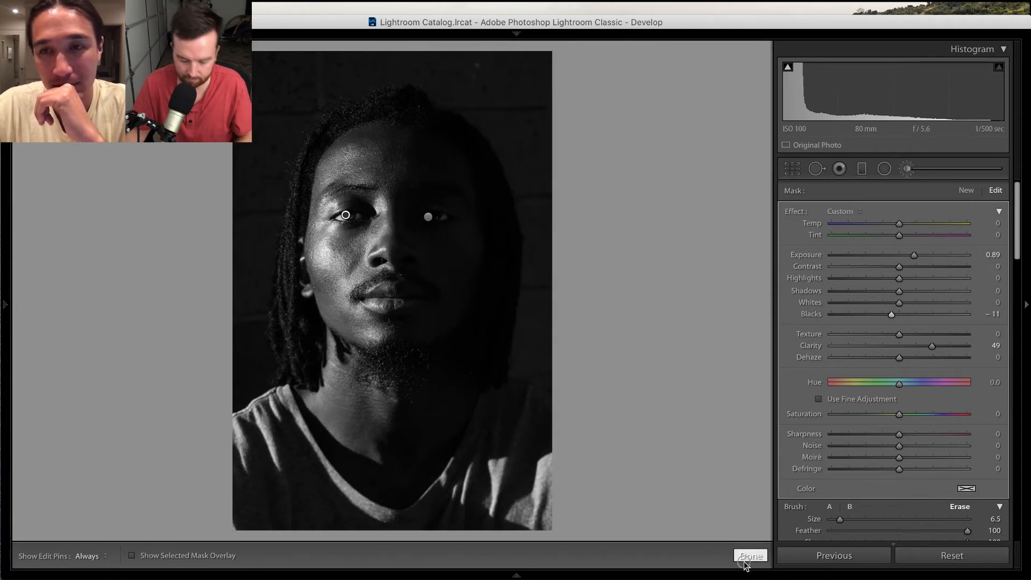
{"action": "left_click", "coordinate": [748, 558]}
{"action": "key", "text": "backslash"}
{"action": "key", "text": "backslash"}
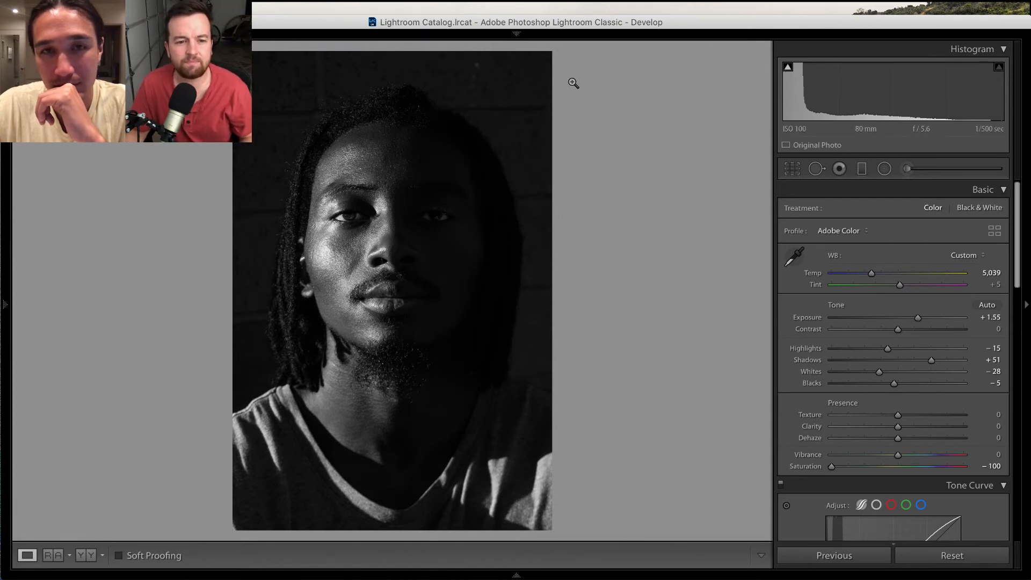
Set up a new adjustment brush with the Soften Skin (Lite) effect and a brush size of 12.9
{"action": "left_click", "coordinate": [908, 170]}
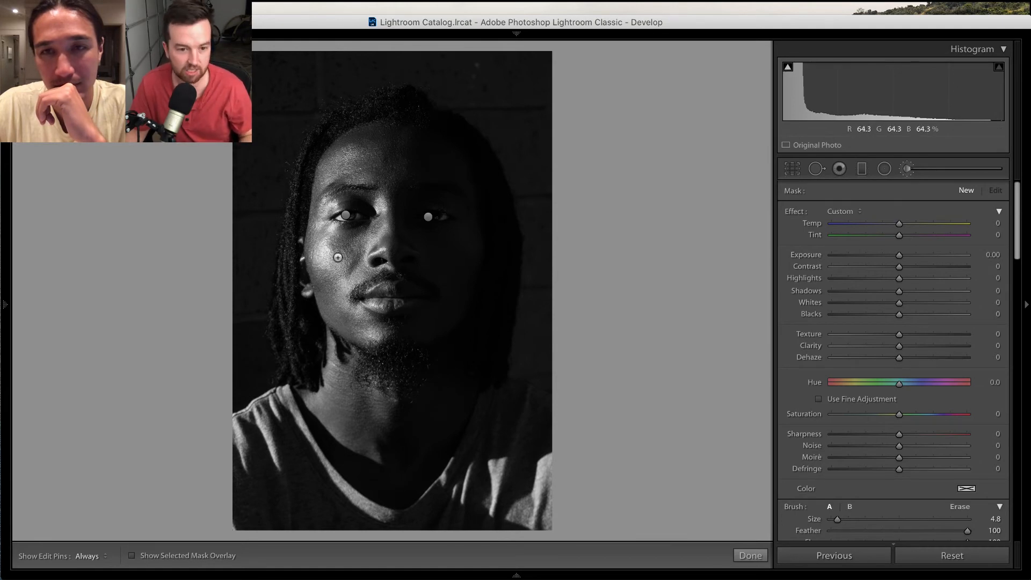
{"action": "key", "text": "z"}
{"action": "key", "text": "z"}
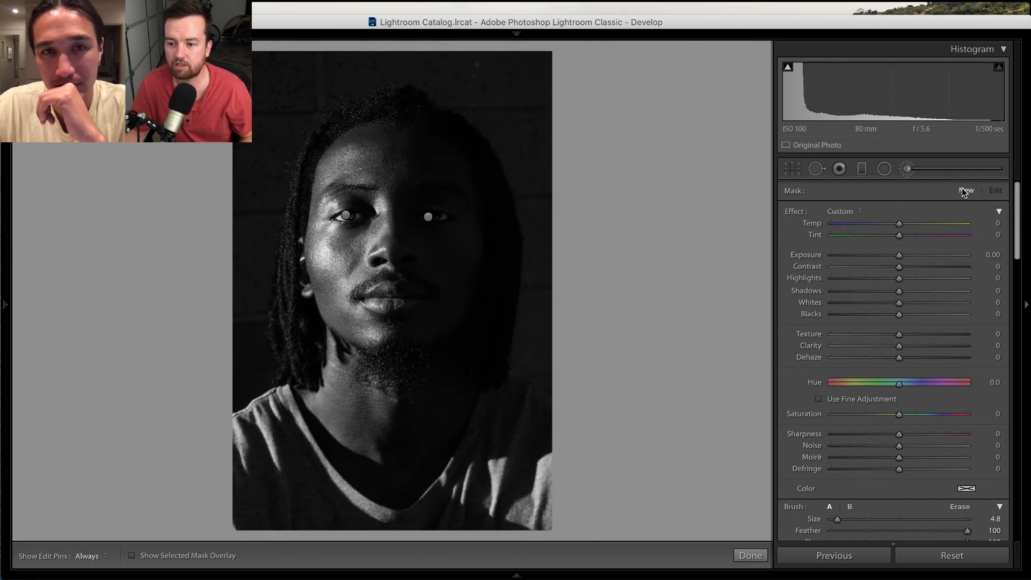
{"action": "left_click", "coordinate": [850, 213]}
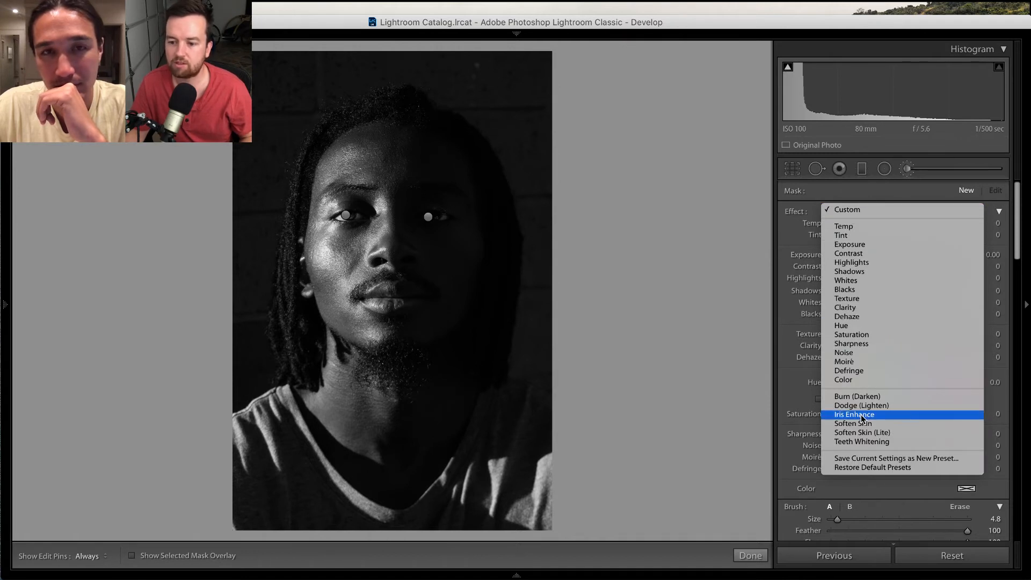
{"action": "left_click", "coordinate": [863, 433]}
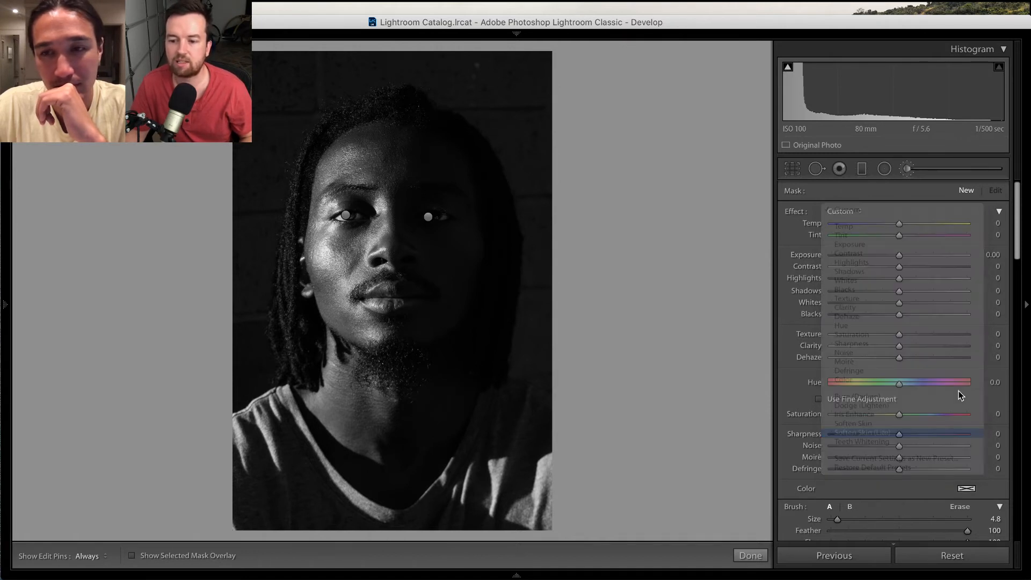
{"action": "mouse_move", "coordinate": [837, 519]}
{"action": "left_mouse_down"}
{"action": "mouse_move", "coordinate": [865, 519]}
{"action": "mouse_move", "coordinate": [848, 520]}
{"action": "left_mouse_up"}
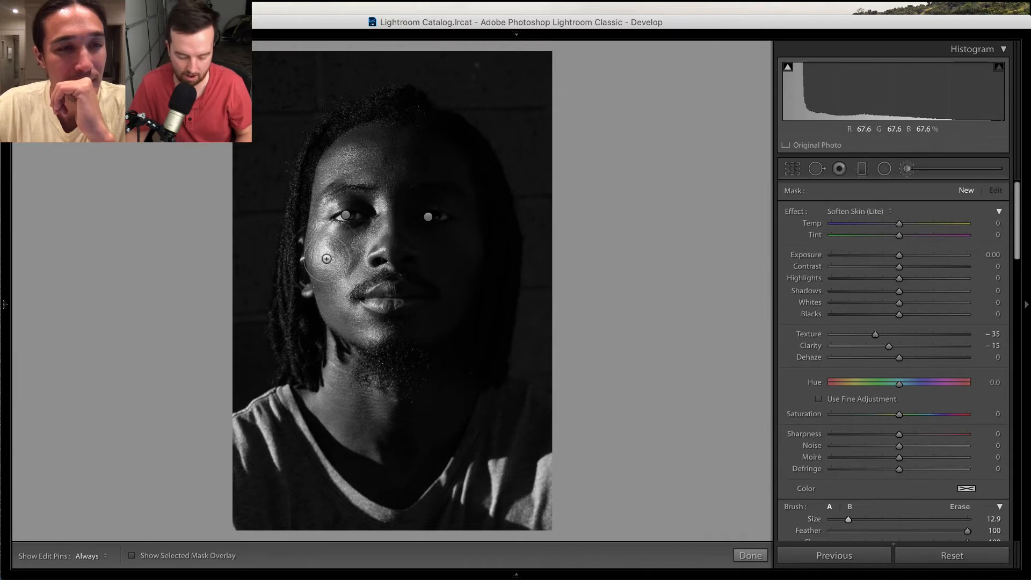
Show the mask overlay and paint the skin-softening mask over the cheeks, chin and forehead
{"action": "key", "text": "o"}
{"action": "mouse_move", "coordinate": [326, 254]}
{"action": "left_mouse_down"}
{"action": "mouse_move", "coordinate": [378, 248]}
{"action": "mouse_move", "coordinate": [336, 267]}
{"action": "mouse_move", "coordinate": [399, 247]}
{"action": "mouse_move", "coordinate": [453, 267]}
{"action": "mouse_move", "coordinate": [467, 285]}
{"action": "left_mouse_up"}
{"action": "left_click_drag", "start_coordinate": [347, 326], "coordinate": [356, 343]}
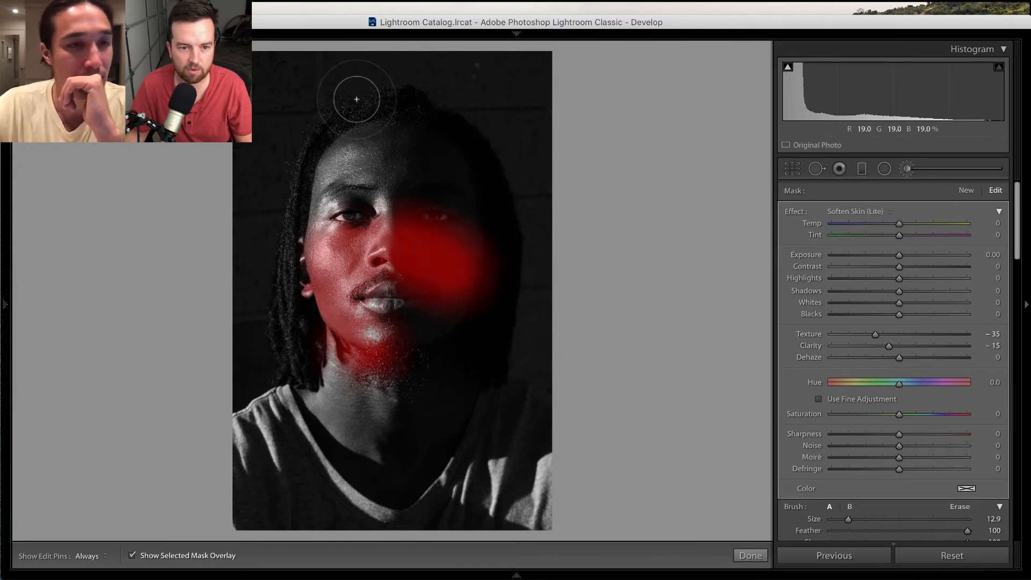
{"action": "mouse_move", "coordinate": [336, 171]}
{"action": "left_mouse_down"}
{"action": "mouse_move", "coordinate": [400, 157]}
{"action": "mouse_move", "coordinate": [449, 163]}
{"action": "left_mouse_up"}
Fill the remaining facial skin areas of the mask with a size 6.0 brush and hide the overlay
{"action": "left_click_drag", "start_coordinate": [848, 519], "coordinate": [839, 520]}
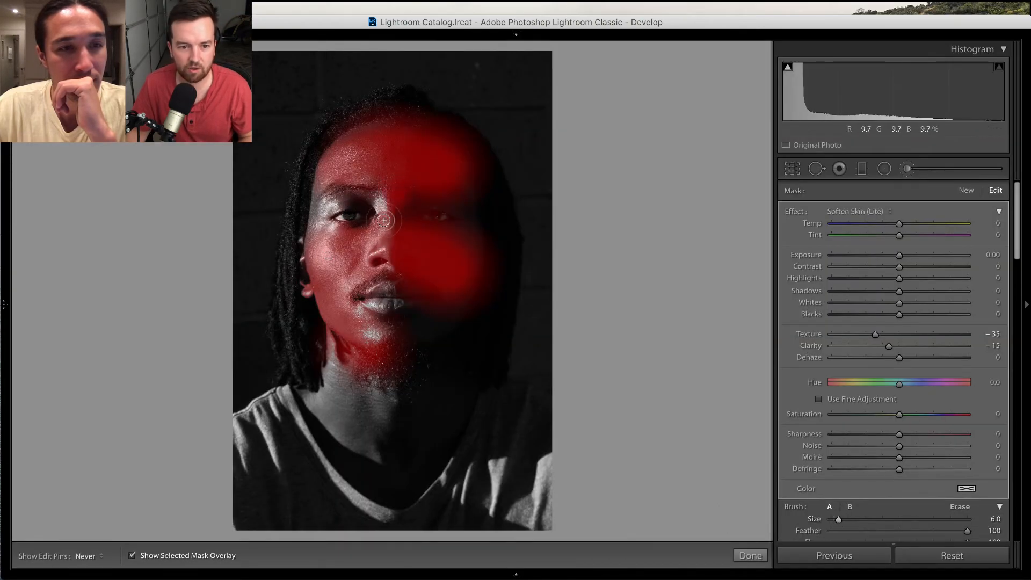
{"action": "mouse_move", "coordinate": [318, 183]}
{"action": "left_mouse_down"}
{"action": "mouse_move", "coordinate": [311, 242]}
{"action": "mouse_move", "coordinate": [319, 191]}
{"action": "mouse_move", "coordinate": [352, 159]}
{"action": "mouse_move", "coordinate": [386, 155]}
{"action": "left_mouse_up"}
{"action": "left_click_drag", "start_coordinate": [333, 314], "coordinate": [343, 366]}
{"action": "mouse_move", "coordinate": [337, 310]}
{"action": "left_mouse_down"}
{"action": "mouse_move", "coordinate": [365, 336]}
{"action": "mouse_move", "coordinate": [405, 337]}
{"action": "mouse_move", "coordinate": [359, 330]}
{"action": "mouse_move", "coordinate": [426, 327]}
{"action": "mouse_move", "coordinate": [456, 292]}
{"action": "left_mouse_up"}
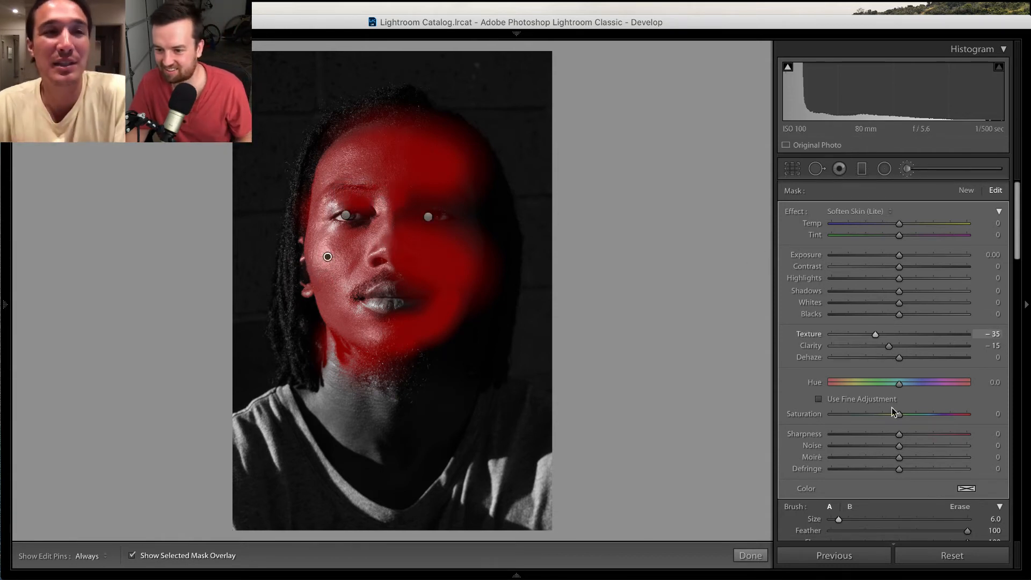
{"action": "key", "text": "o"}
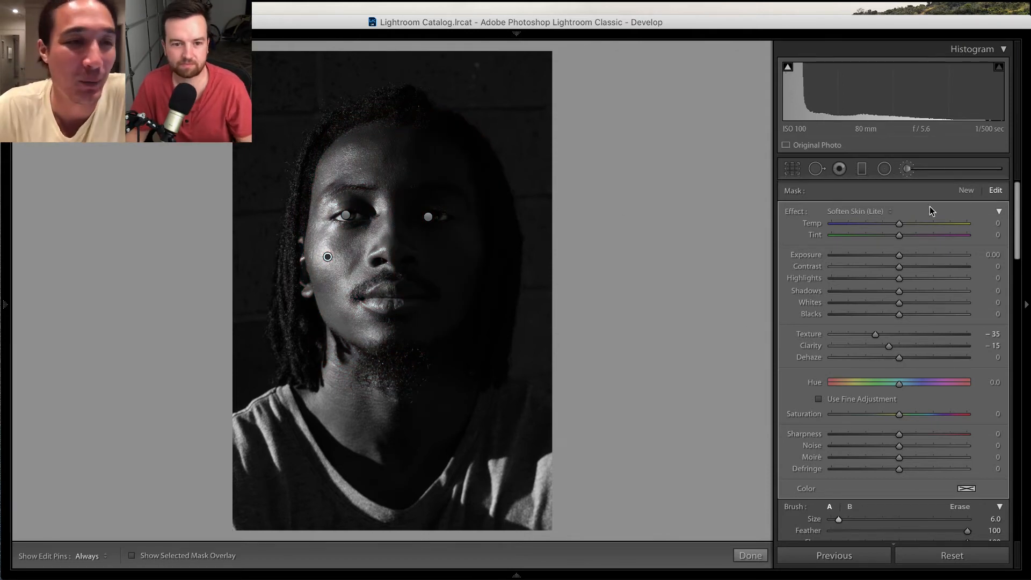
Inspect the softened skin up close and fine-tune its mask to Texture −36 and Clarity −20
{"action": "key", "text": "z"}
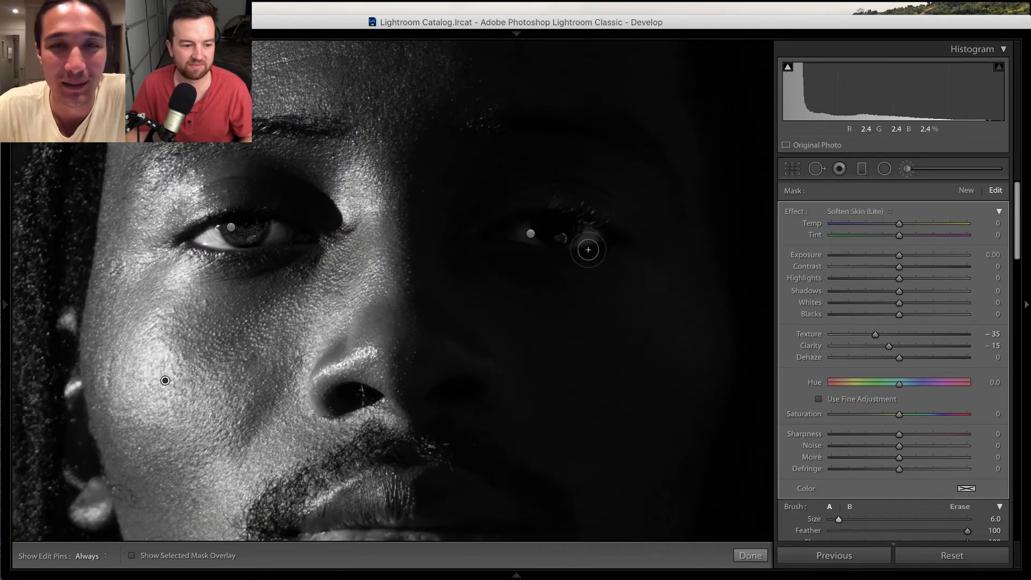
{"action": "key", "text": "z"}
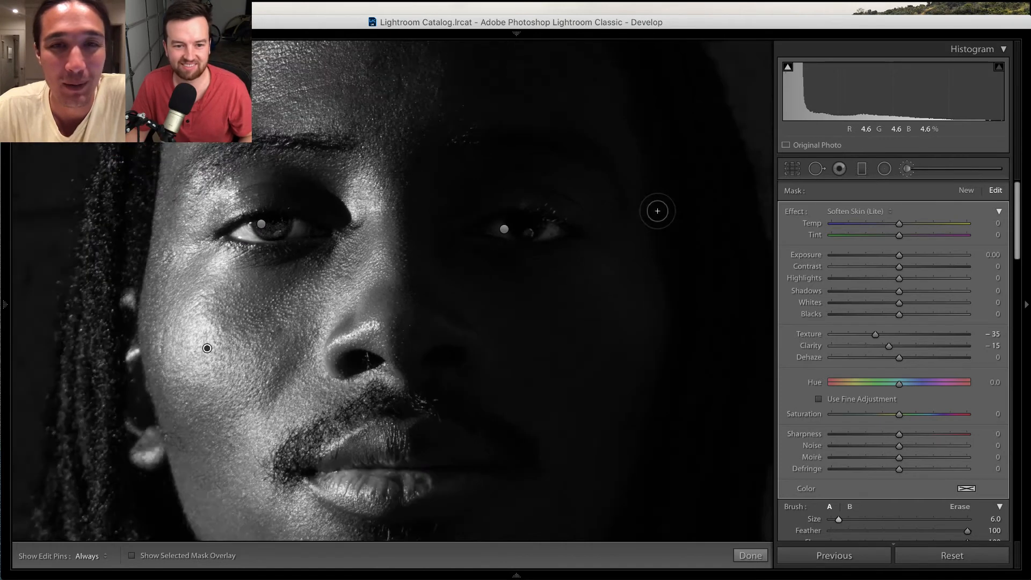
{"action": "key", "text": "z"}
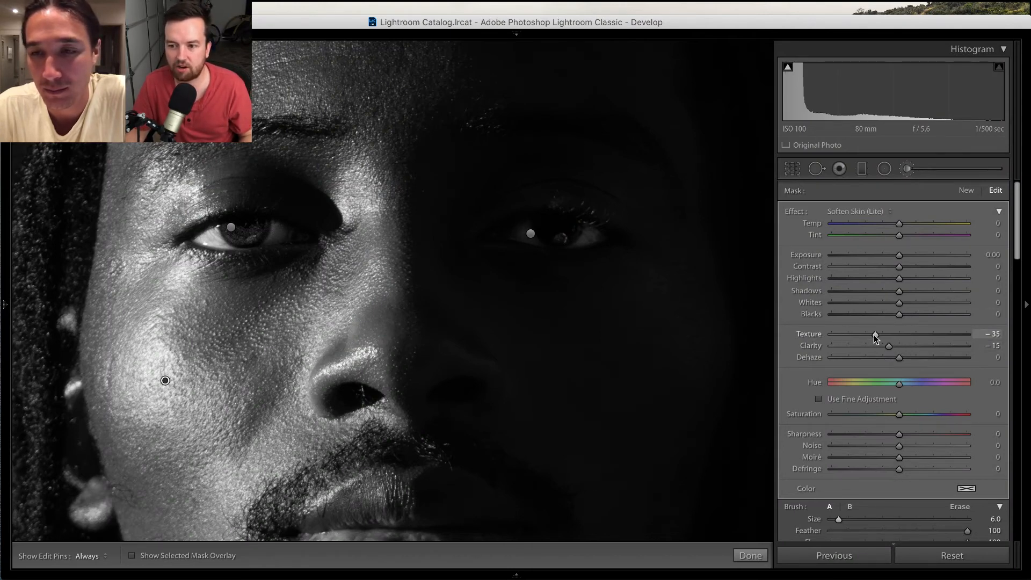
{"action": "mouse_move", "coordinate": [874, 334]}
{"action": "left_mouse_down"}
{"action": "mouse_move", "coordinate": [851, 335]}
{"action": "mouse_move", "coordinate": [874, 346]}
{"action": "mouse_move", "coordinate": [831, 347]}
{"action": "mouse_move", "coordinate": [873, 350]}
{"action": "left_mouse_up"}
{"action": "key", "text": "z"}
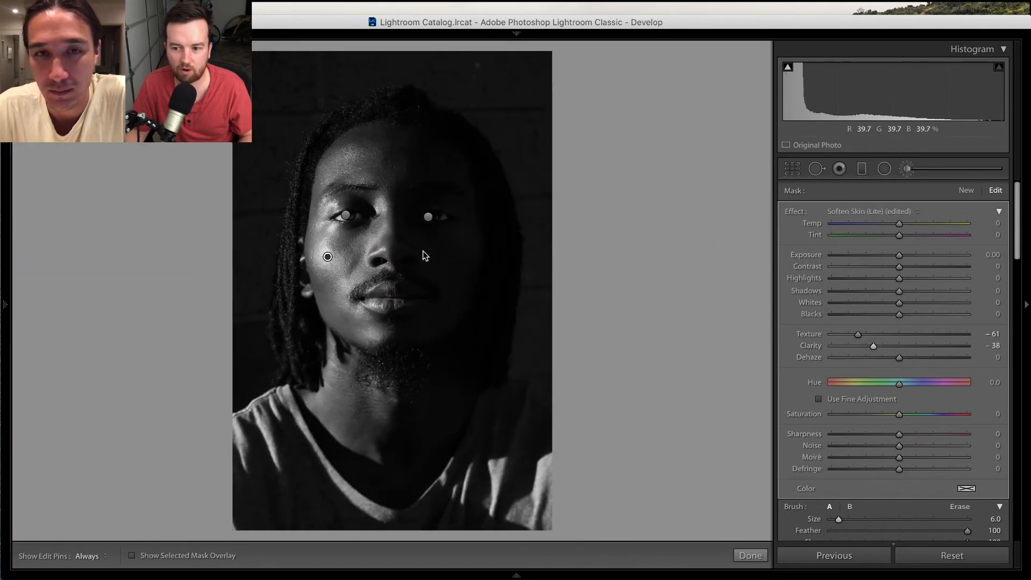
{"action": "left_click", "coordinate": [875, 334]}
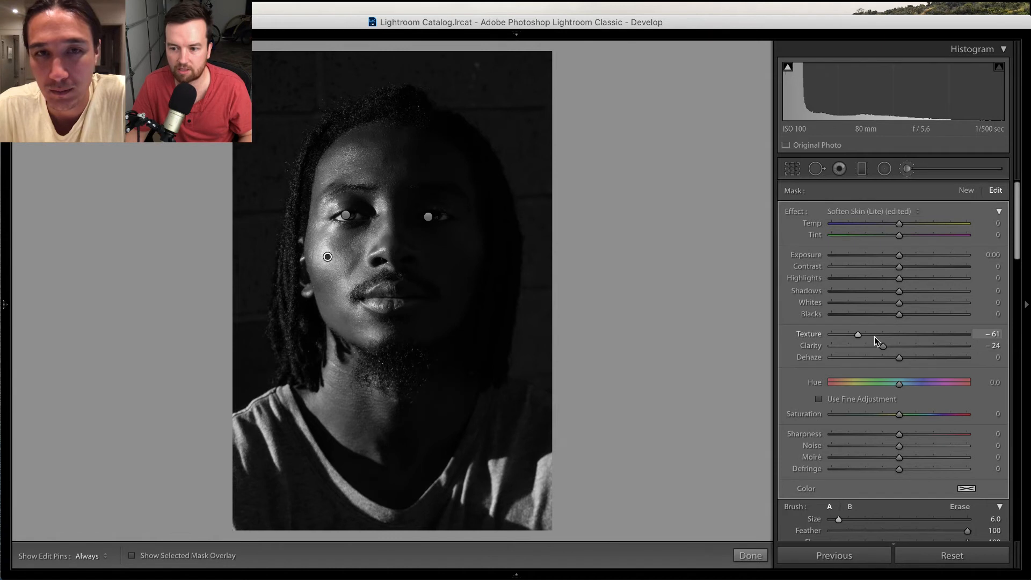
{"action": "left_click_drag", "start_coordinate": [884, 347], "coordinate": [886, 346]}
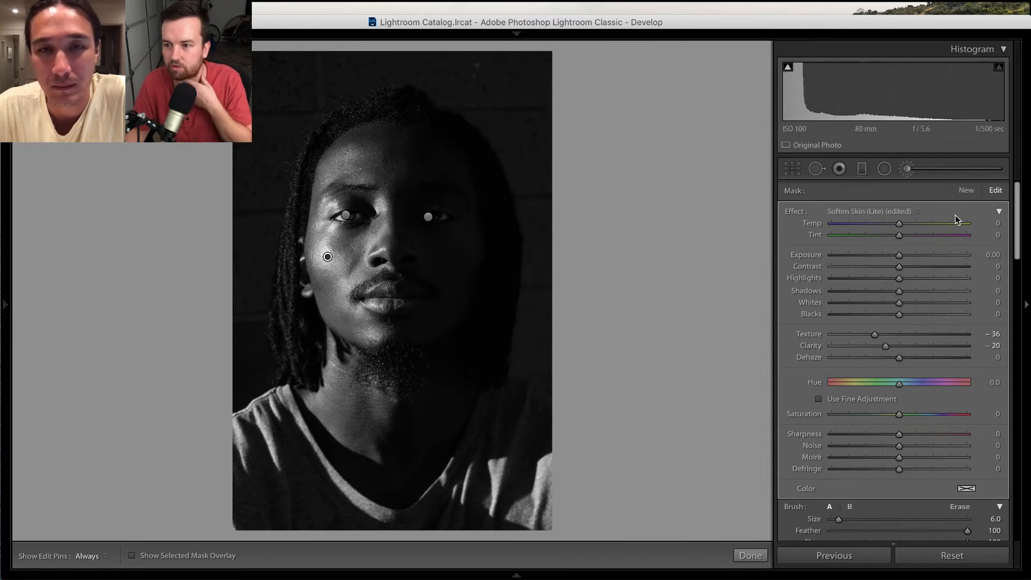
Start a new adjustment brush with Texture and Clarity reset to 0 and Exposure raised to 0.83
{"action": "left_click", "coordinate": [966, 190]}
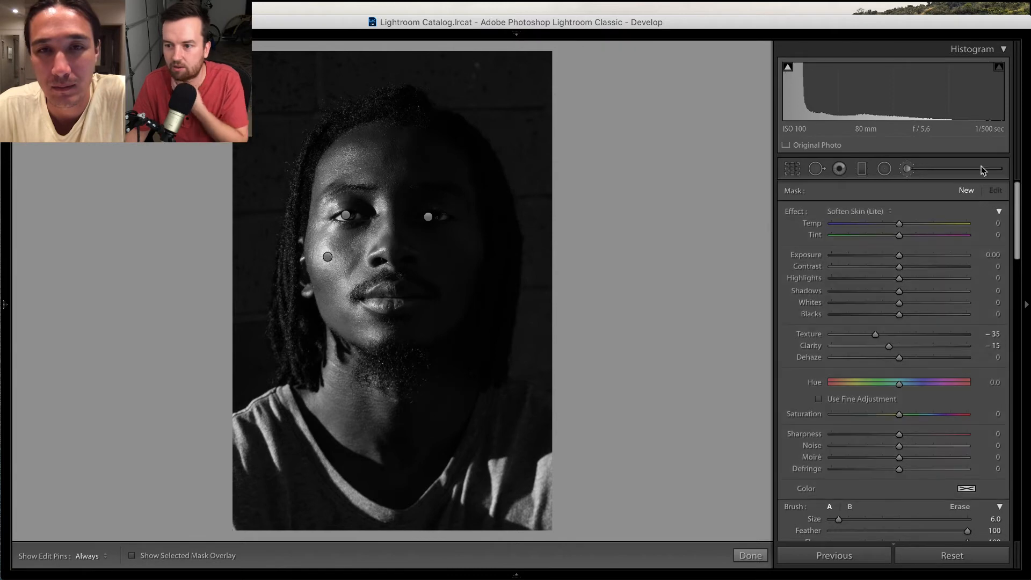
{"action": "left_click", "coordinate": [907, 170]}
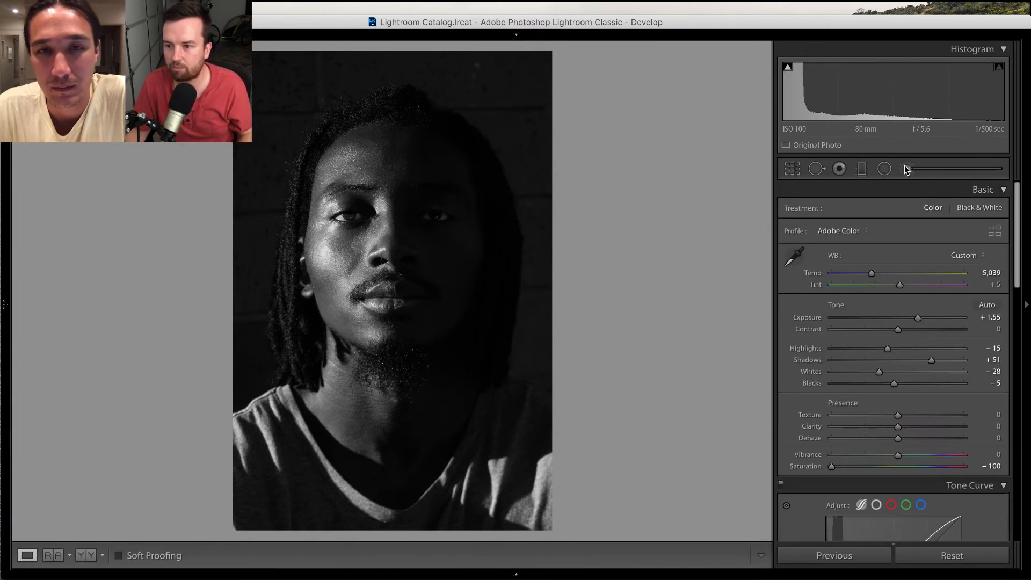
{"action": "key", "text": "k"}
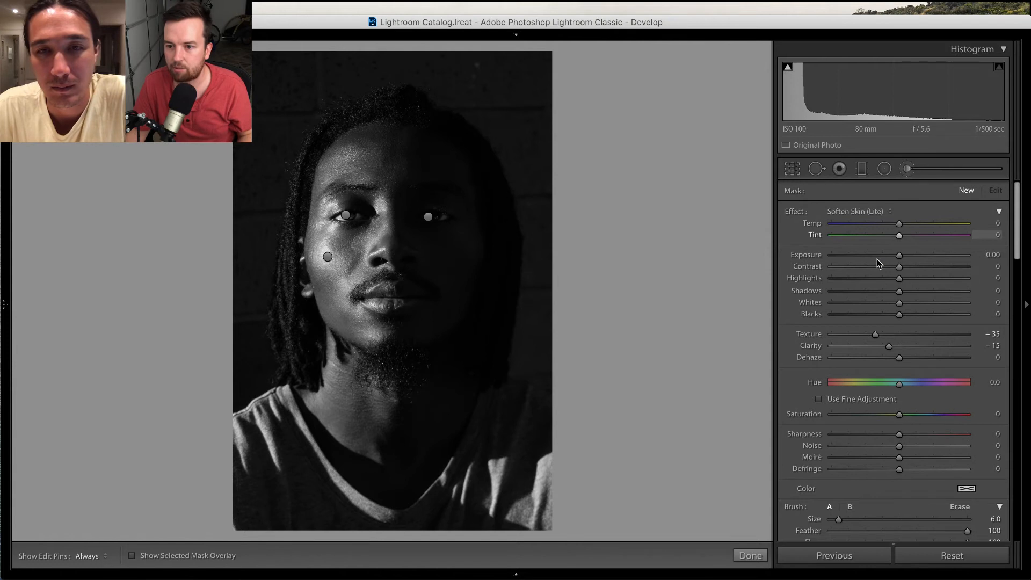
{"action": "double_click", "coordinate": [876, 335]}
{"action": "double_click", "coordinate": [889, 346]}
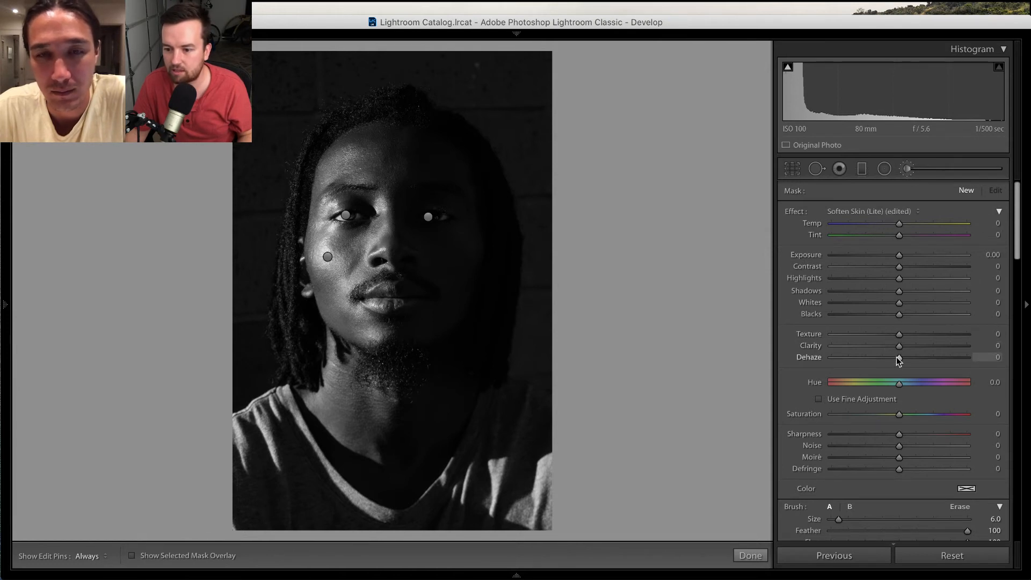
{"action": "left_click_drag", "start_coordinate": [899, 256], "coordinate": [914, 256]}
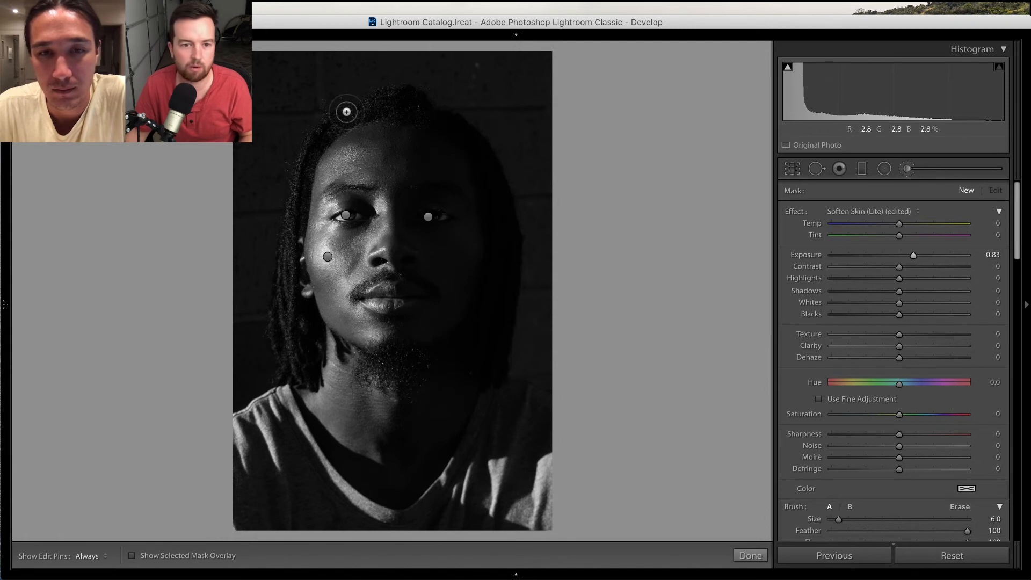
Paint the brightening brush over the top hair and side locks with Density 52 and Auto Mask off, comparing the effect with pins toggled
{"action": "left_click_drag", "start_coordinate": [1020, 248], "coordinate": [1018, 267]}
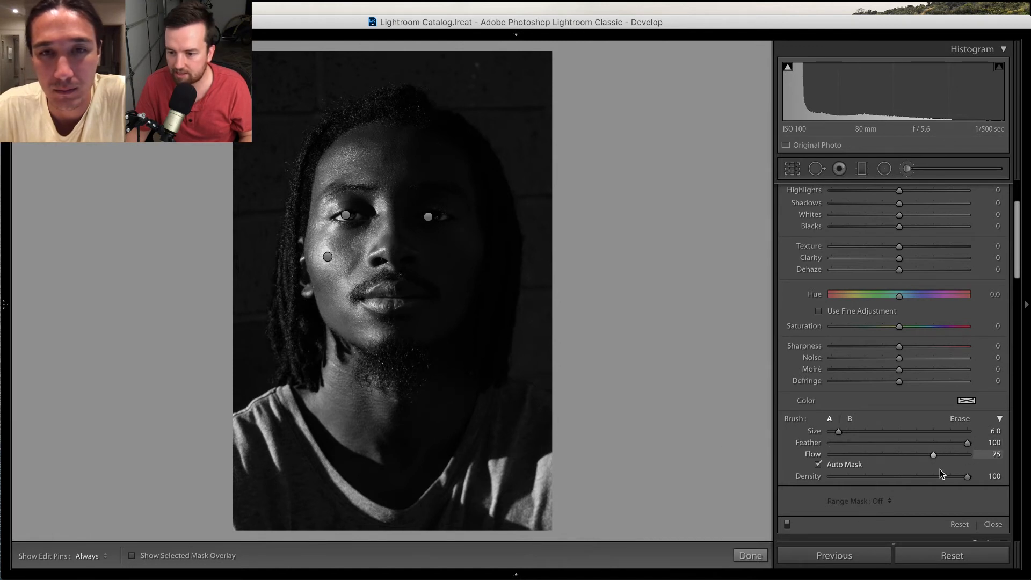
{"action": "left_click_drag", "start_coordinate": [967, 477], "coordinate": [938, 477]}
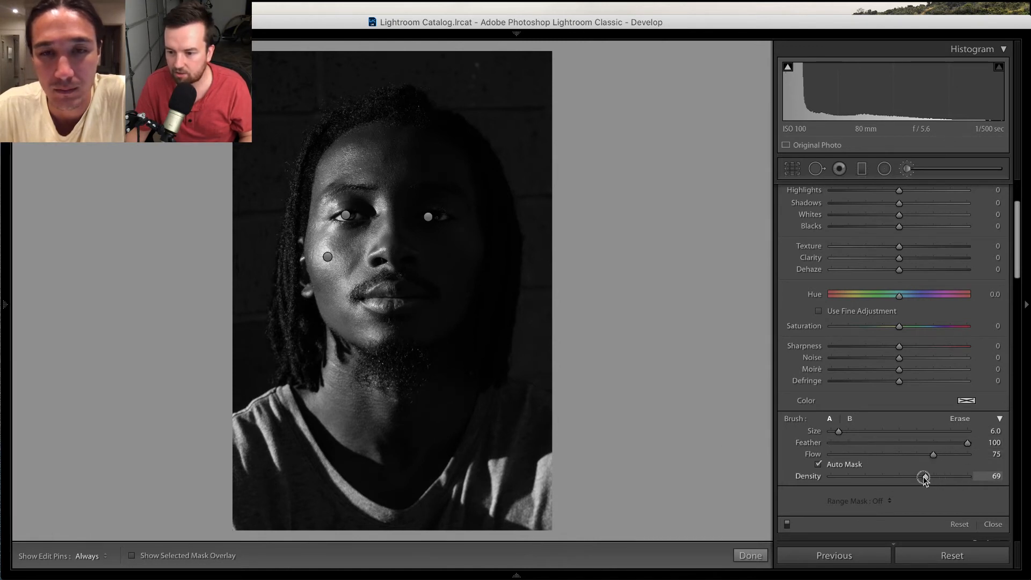
{"action": "left_click", "coordinate": [818, 464]}
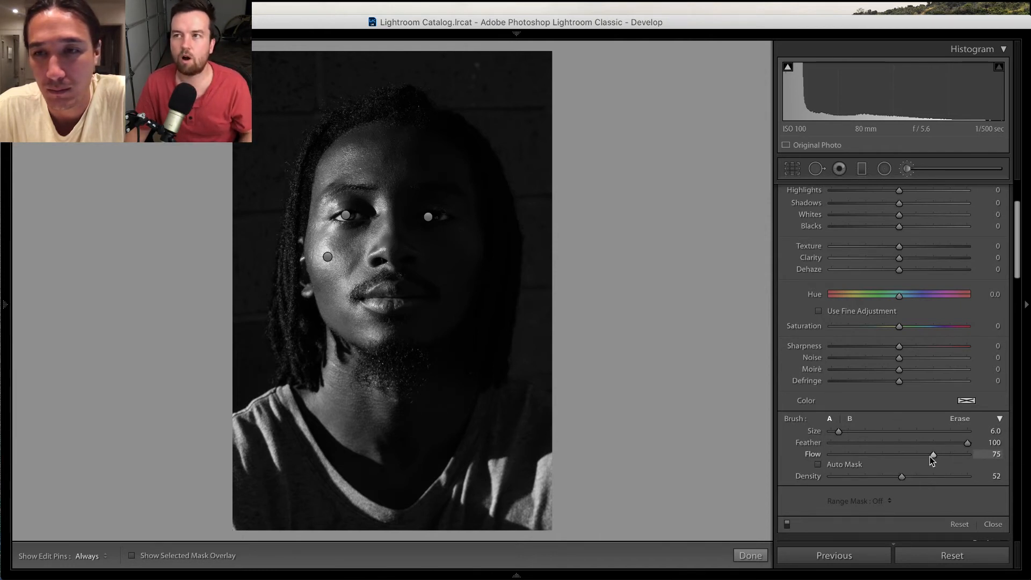
{"action": "left_click", "coordinate": [386, 107]}
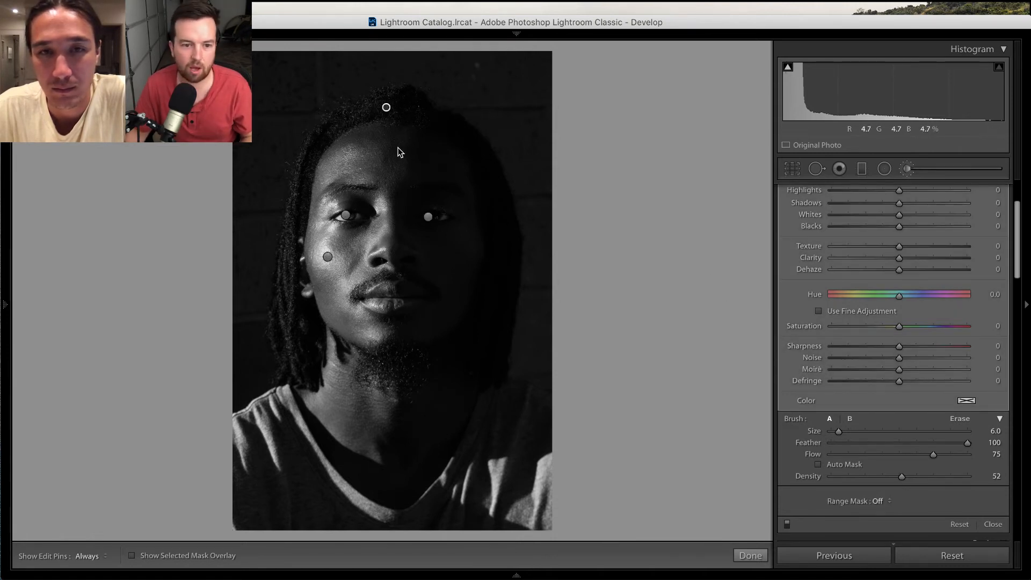
{"action": "key", "text": "h"}
{"action": "key", "text": "h"}
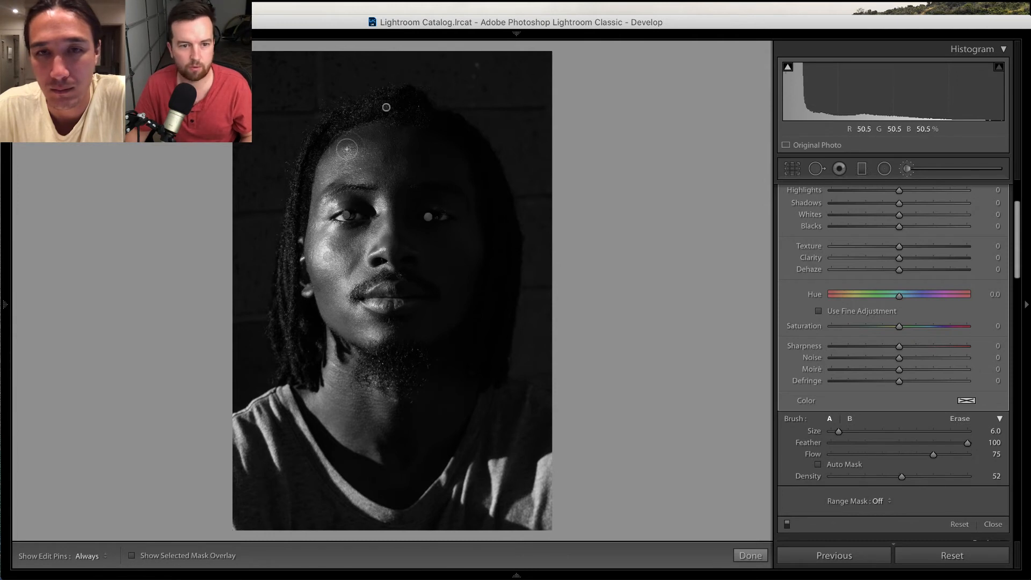
{"action": "key", "text": "h"}
{"action": "key", "text": "h"}
{"action": "key", "text": "h"}
{"action": "key", "text": "h"}
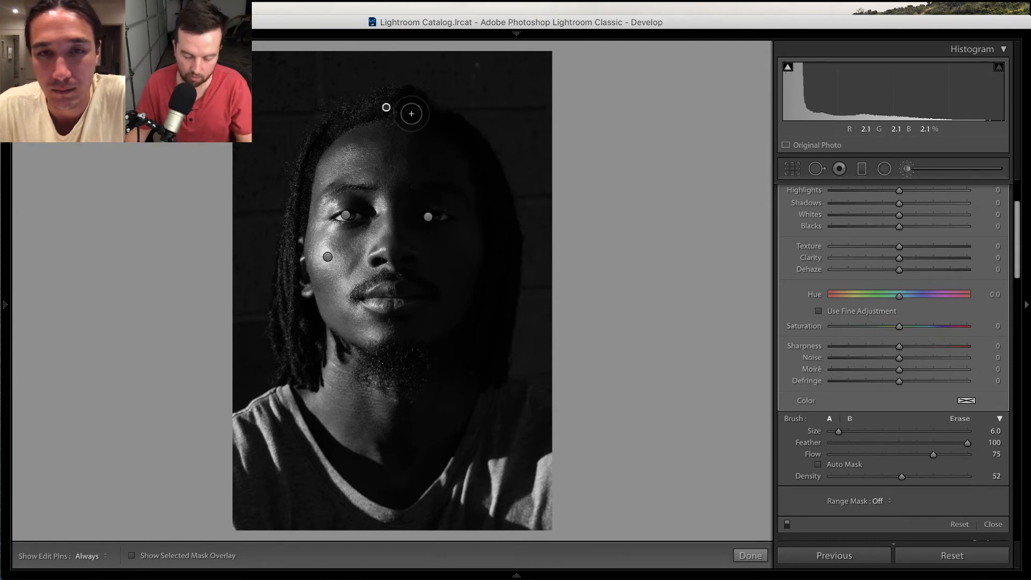
Show the mask overlay, brush the beard, lower locks and hairline at Flow 57 and Density 34, and finish the brush with the overlay hidden
{"action": "key", "text": "o"}
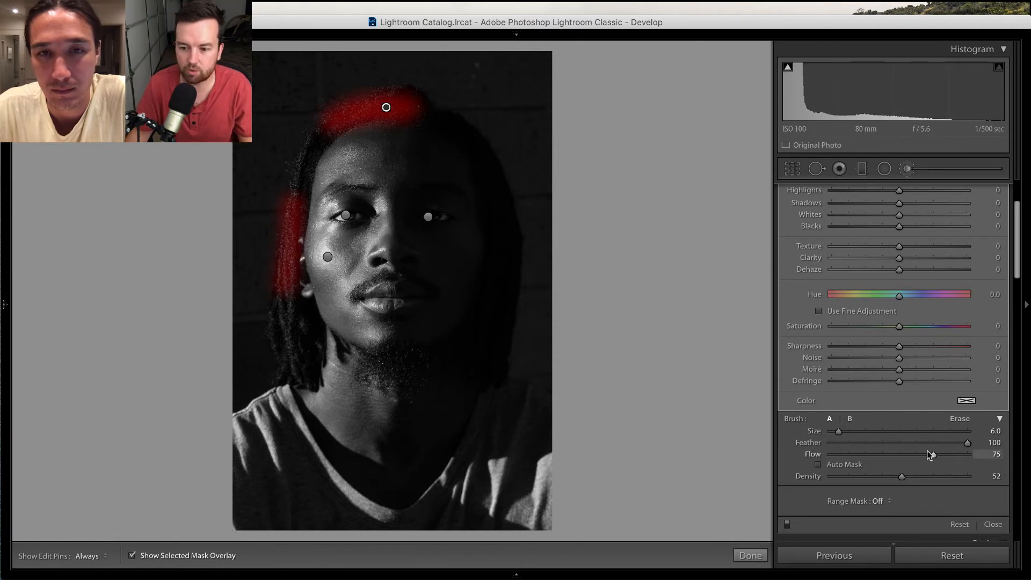
{"action": "left_click_drag", "start_coordinate": [925, 455], "coordinate": [909, 455]}
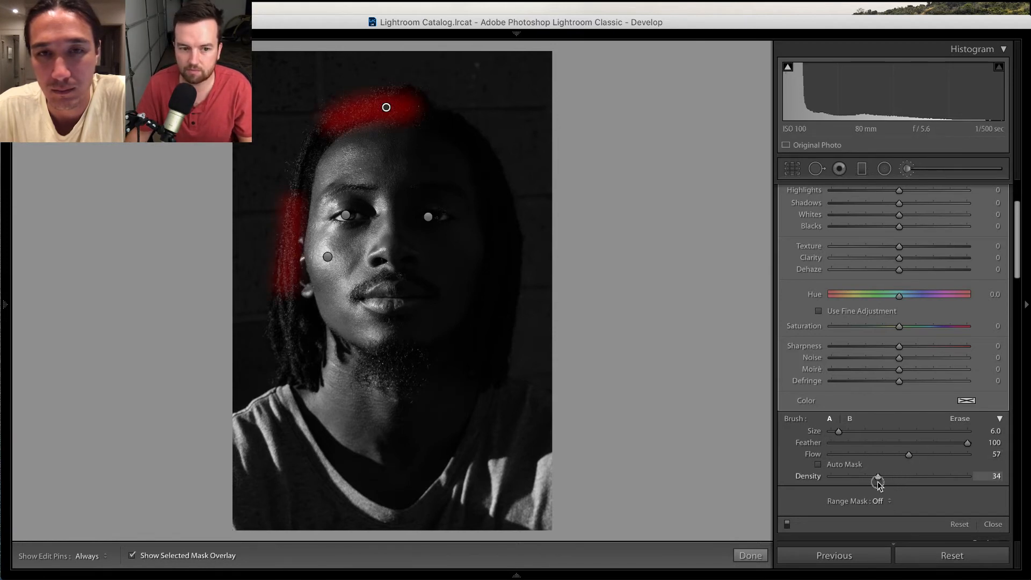
{"action": "mouse_move", "coordinate": [384, 362]}
{"action": "left_mouse_down"}
{"action": "mouse_move", "coordinate": [391, 395]}
{"action": "mouse_move", "coordinate": [400, 355]}
{"action": "mouse_move", "coordinate": [398, 390]}
{"action": "mouse_move", "coordinate": [412, 360]}
{"action": "mouse_move", "coordinate": [396, 386]}
{"action": "mouse_move", "coordinate": [391, 352]}
{"action": "mouse_move", "coordinate": [388, 376]}
{"action": "left_mouse_up"}
{"action": "left_click_drag", "start_coordinate": [282, 308], "coordinate": [291, 366]}
{"action": "mouse_move", "coordinate": [332, 127]}
{"action": "left_mouse_down"}
{"action": "mouse_move", "coordinate": [301, 182]}
{"action": "mouse_move", "coordinate": [317, 143]}
{"action": "left_mouse_up"}
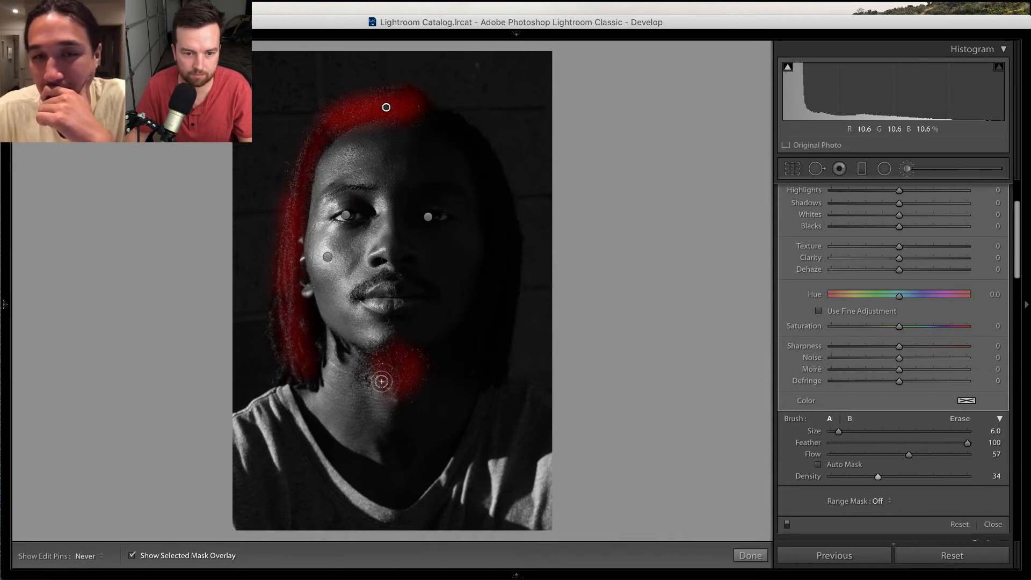
{"action": "key", "text": "h"}
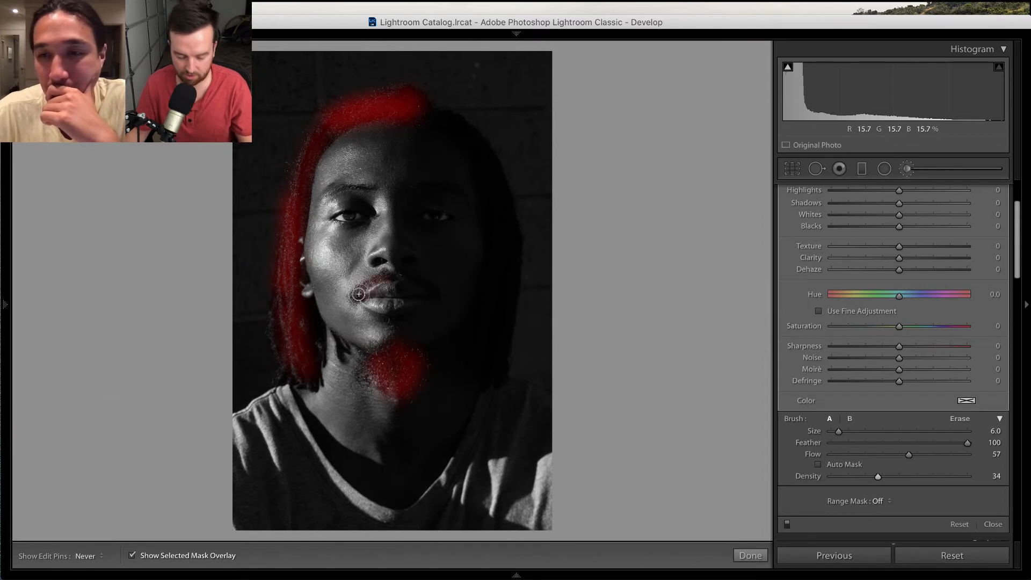
{"action": "key", "text": "h"}
{"action": "key", "text": "o"}
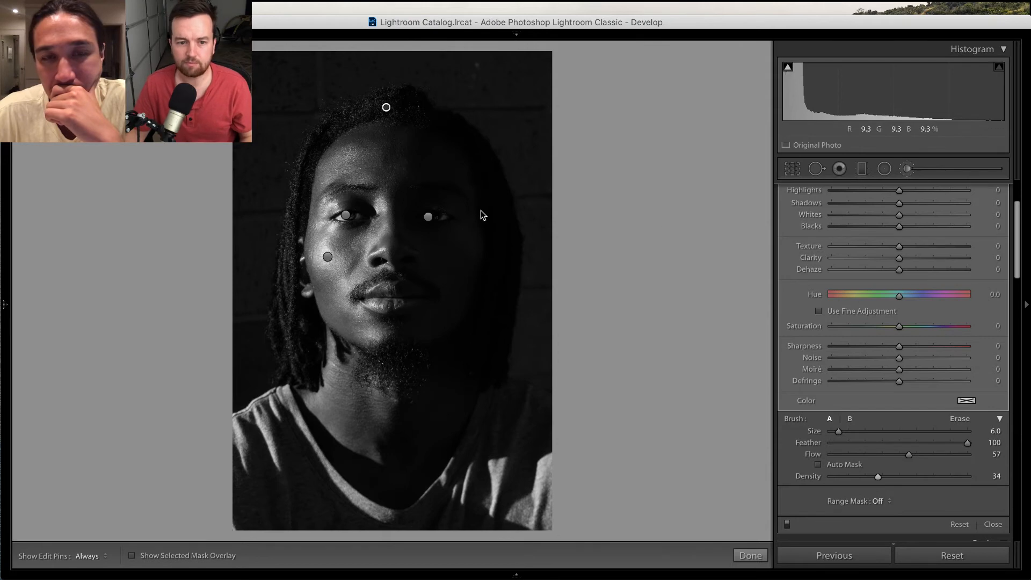
{"action": "mouse_move", "coordinate": [756, 564]}
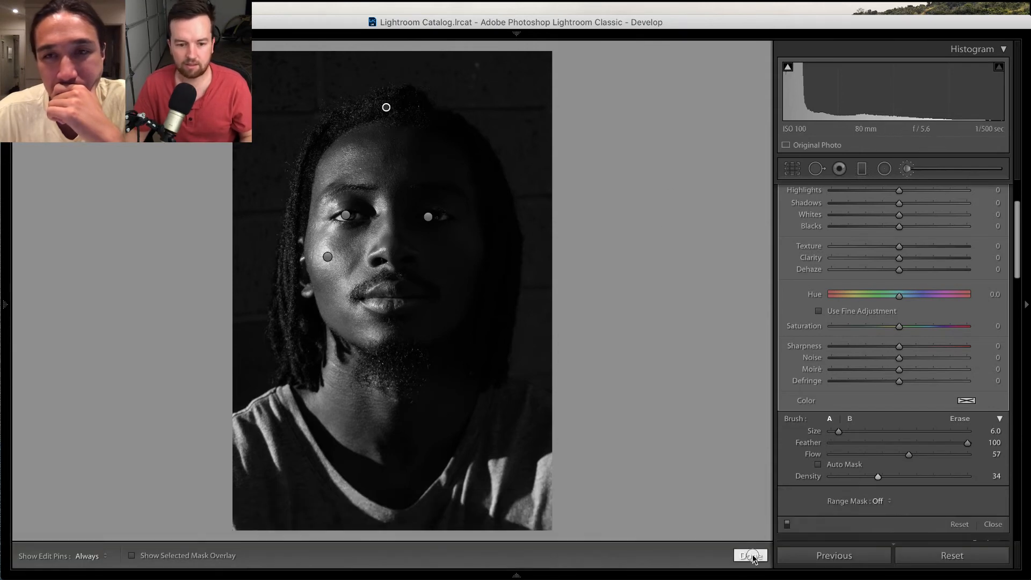
{"action": "left_click", "coordinate": [751, 553]}
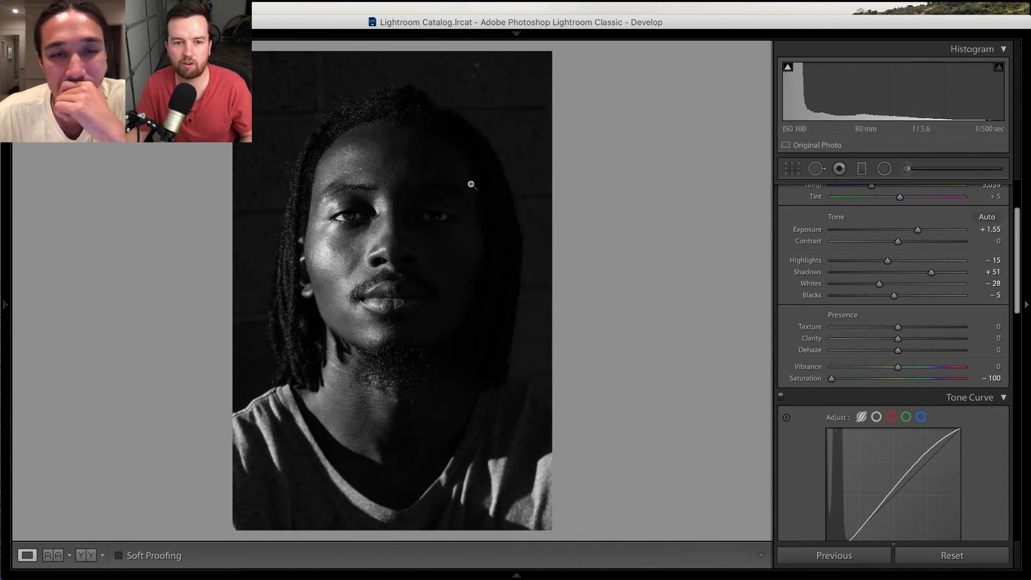
Draw an elliptical radial filter around the face with Exposure reset to 0 and show its mask overlay
{"action": "left_click", "coordinate": [888, 170]}
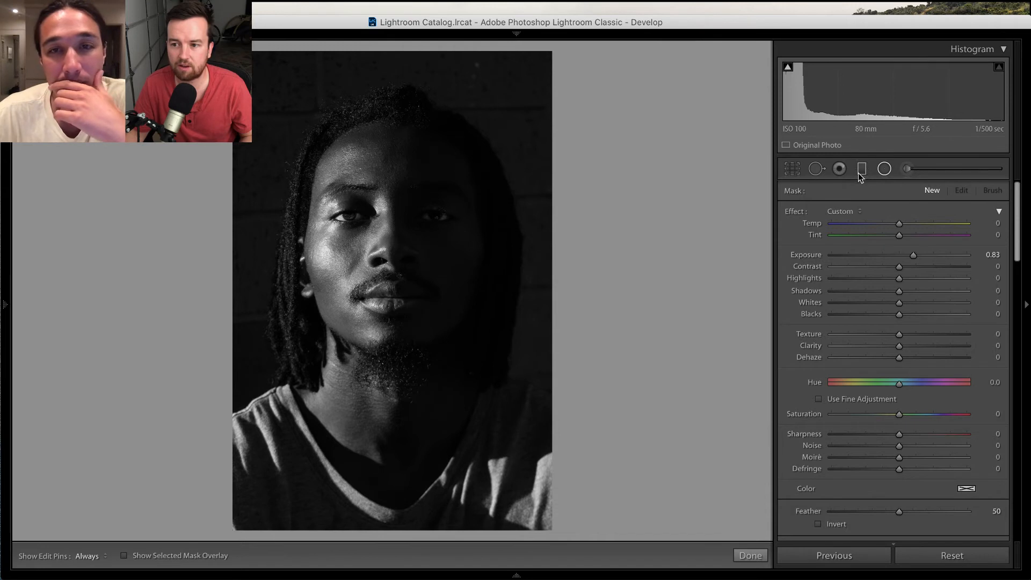
{"action": "double_click", "coordinate": [913, 255]}
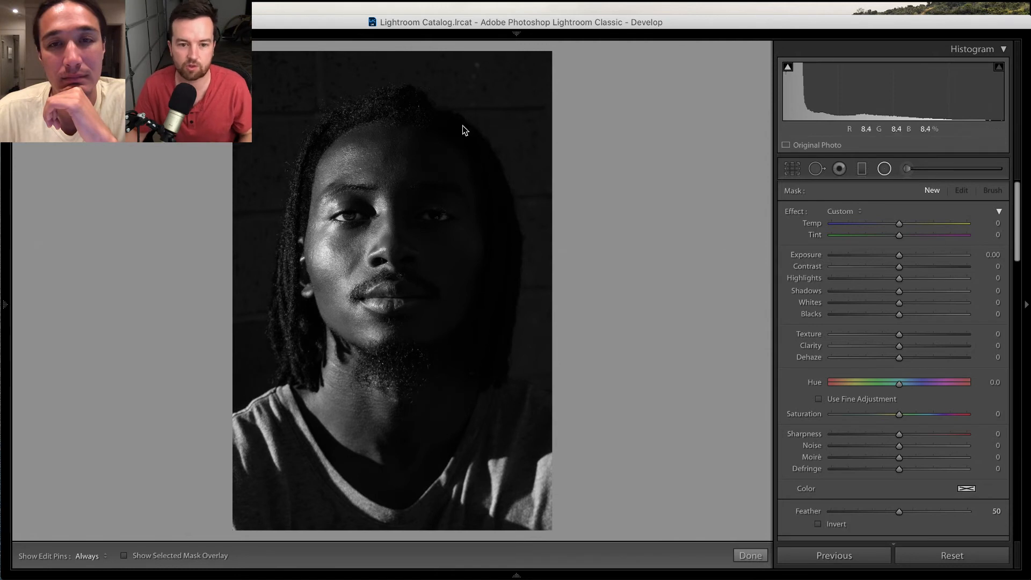
{"action": "key", "text": "super+Tab"}
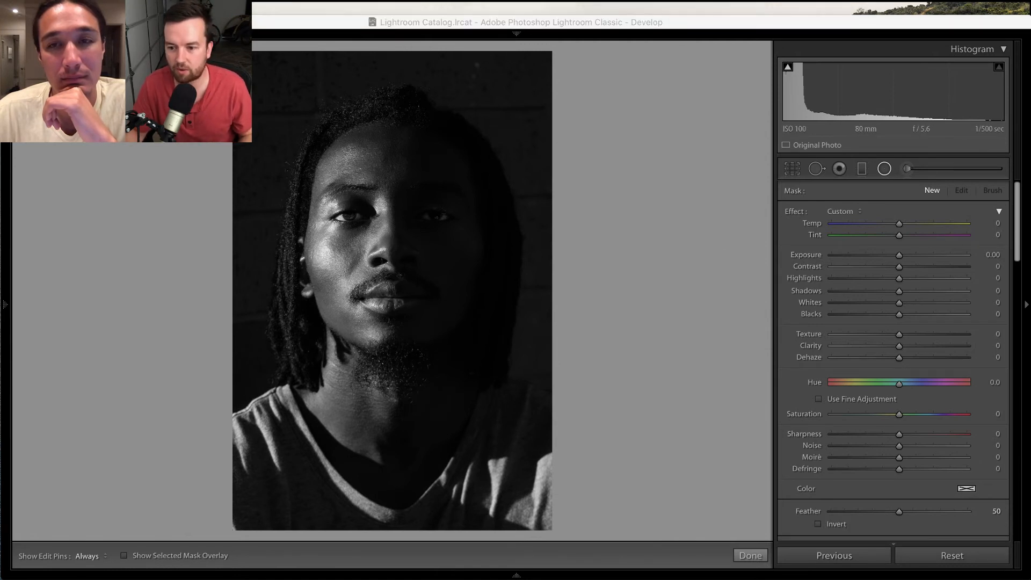
{"action": "left_click", "coordinate": [402, 263]}
{"action": "left_click_drag", "start_coordinate": [386, 245], "coordinate": [501, 409]}
{"action": "left_click_drag", "start_coordinate": [387, 244], "coordinate": [398, 243]}
{"action": "key", "text": "o"}
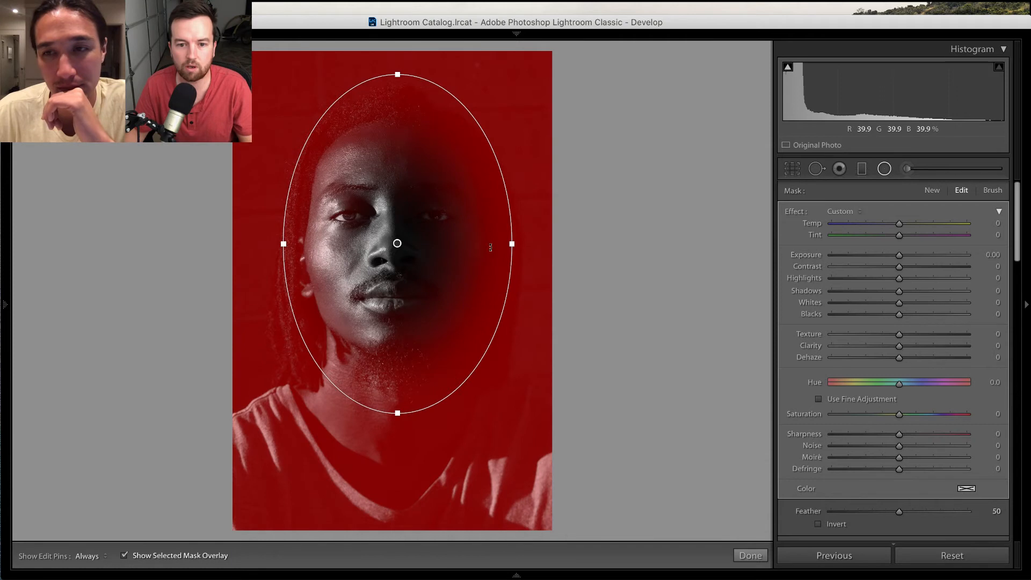
Widen and recentre the radial filter on the face, try inverting it, and set its Feather to 52 with Invert off
{"action": "left_click_drag", "start_coordinate": [512, 244], "coordinate": [519, 244]}
{"action": "left_click_drag", "start_coordinate": [398, 244], "coordinate": [405, 245]}
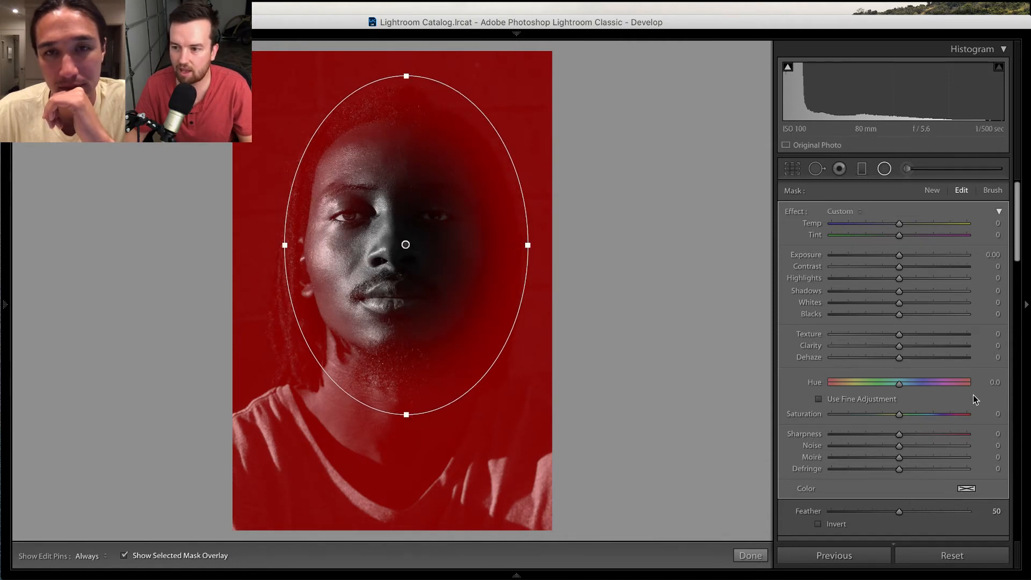
{"action": "left_click_drag", "start_coordinate": [1019, 248], "coordinate": [1019, 259]}
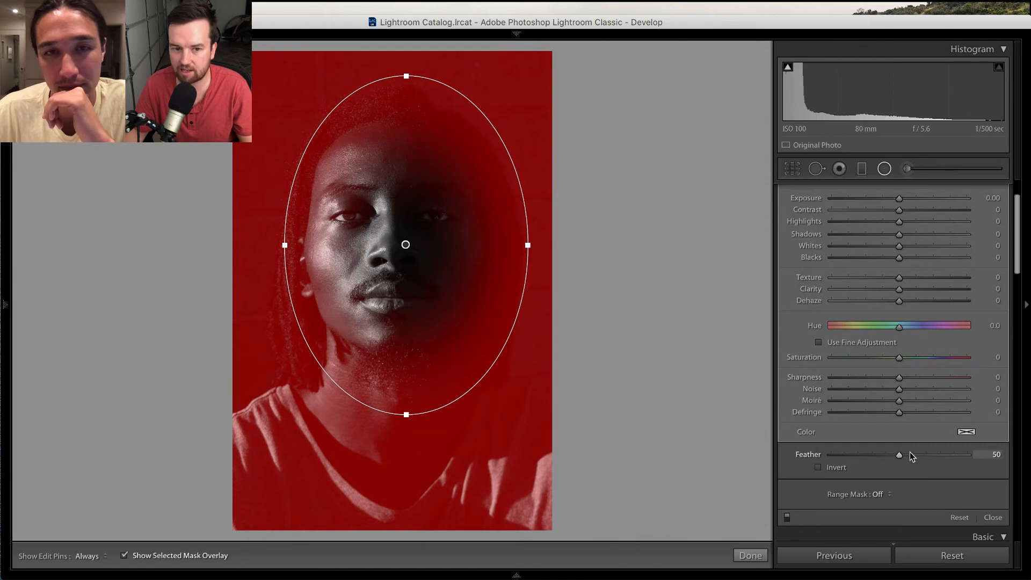
{"action": "left_click_drag", "start_coordinate": [911, 454], "coordinate": [1025, 459]}
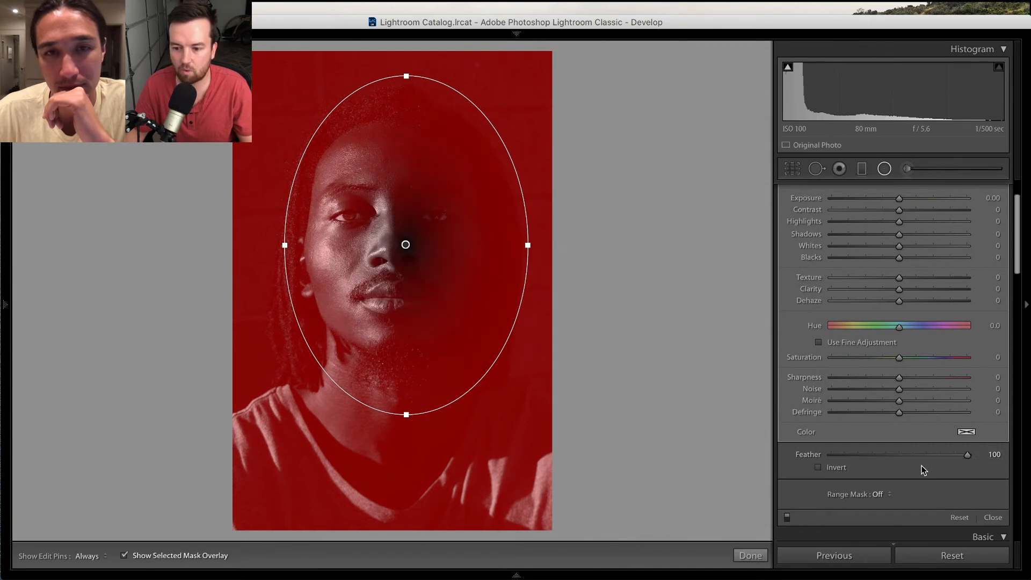
{"action": "left_click", "coordinate": [819, 467]}
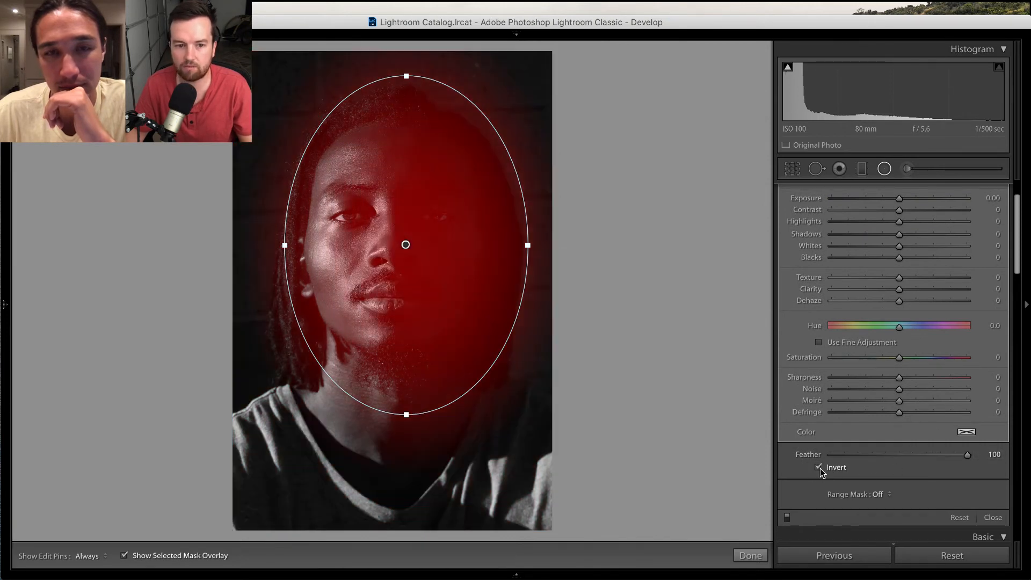
{"action": "left_click", "coordinate": [818, 468]}
{"action": "left_click_drag", "start_coordinate": [967, 455], "coordinate": [901, 456]}
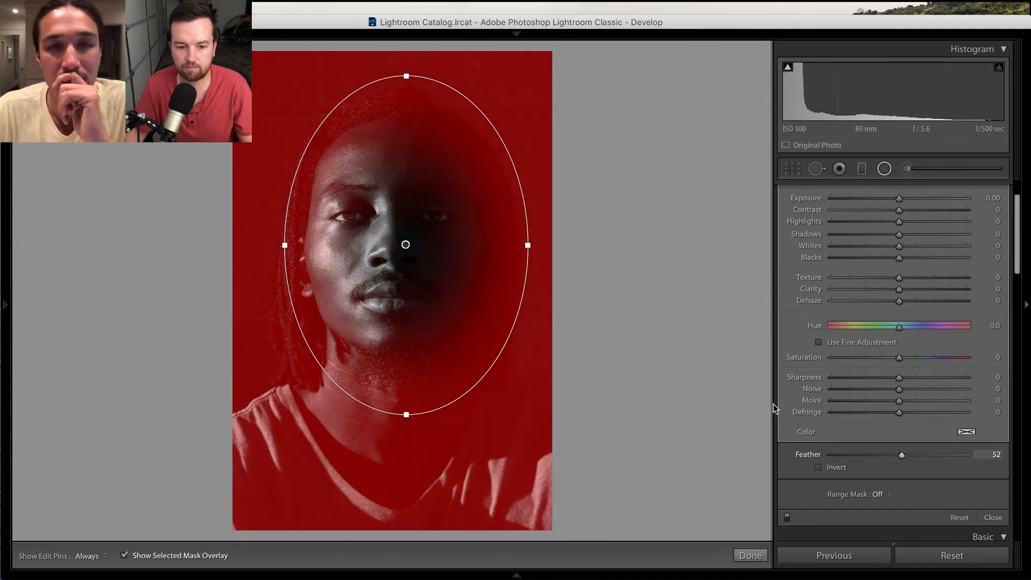
Enlarge and shift the radial filter so it encloses the whole head and neck, and hide the mask overlay
{"action": "left_click_drag", "start_coordinate": [414, 434], "coordinate": [414, 450]}
{"action": "left_click_drag", "start_coordinate": [288, 246], "coordinate": [242, 244]}
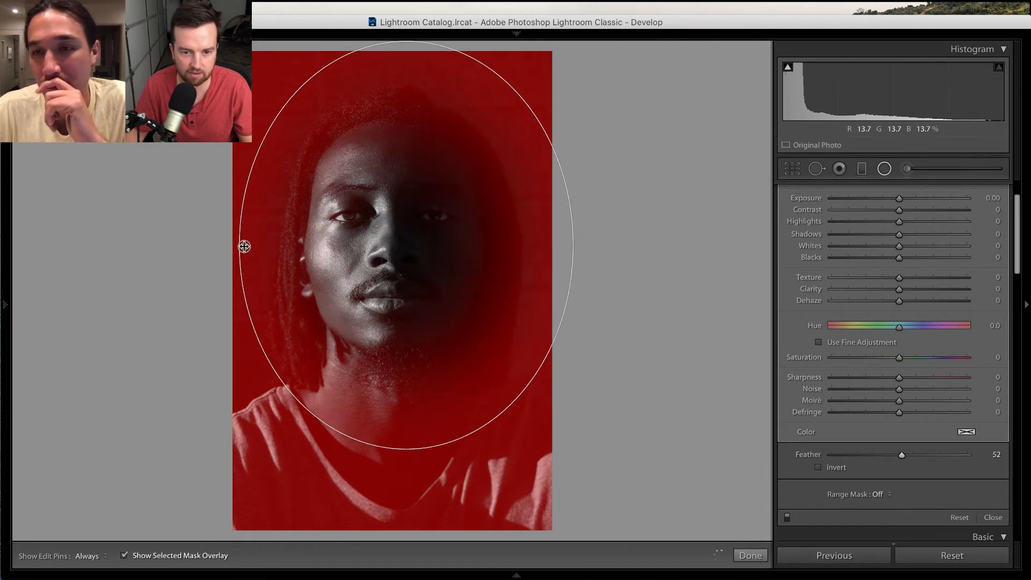
{"action": "left_click_drag", "start_coordinate": [405, 244], "coordinate": [411, 255]}
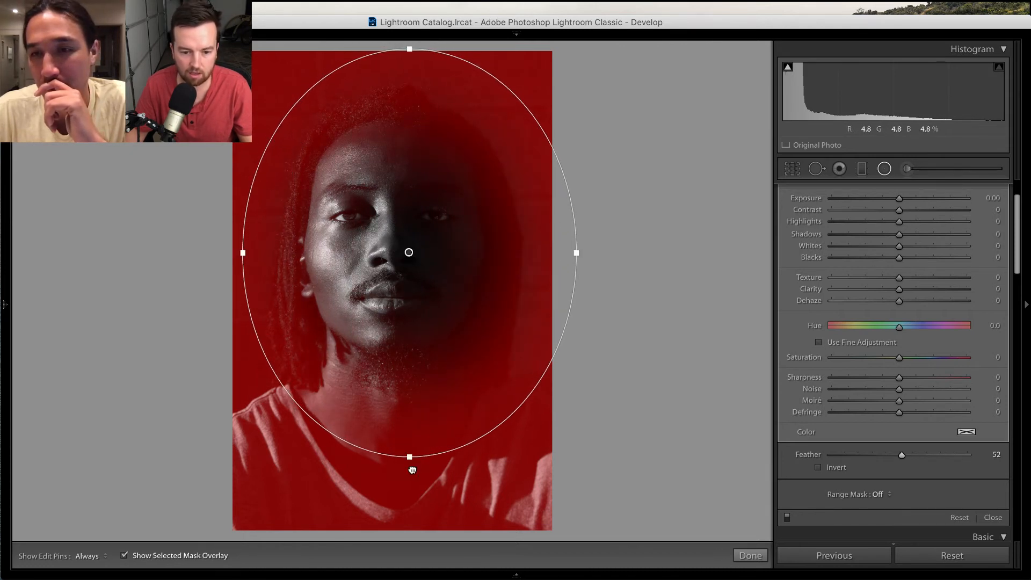
{"action": "left_click_drag", "start_coordinate": [411, 457], "coordinate": [412, 493]}
{"action": "key", "text": "ctrl+z"}
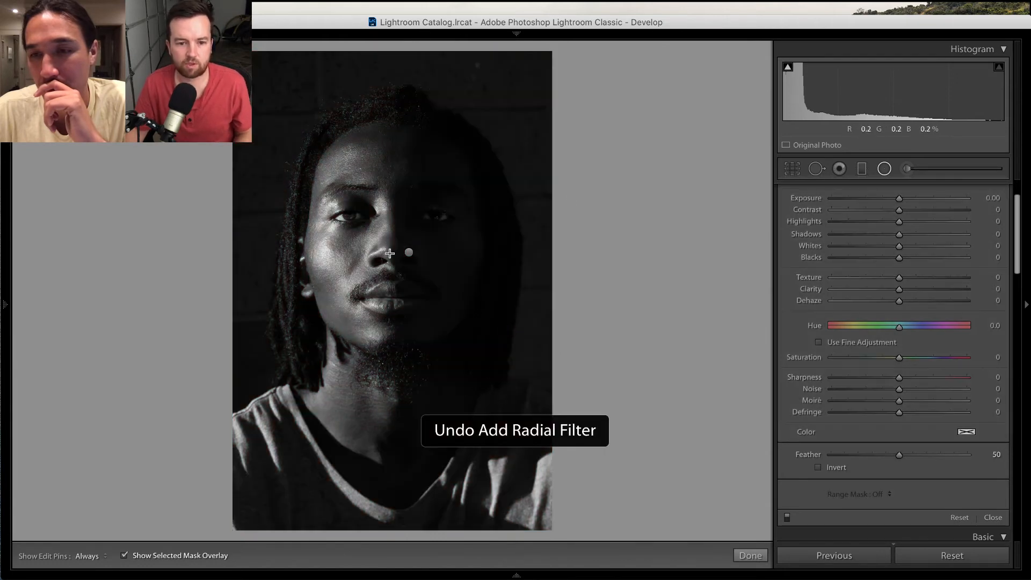
{"action": "left_click", "coordinate": [408, 253]}
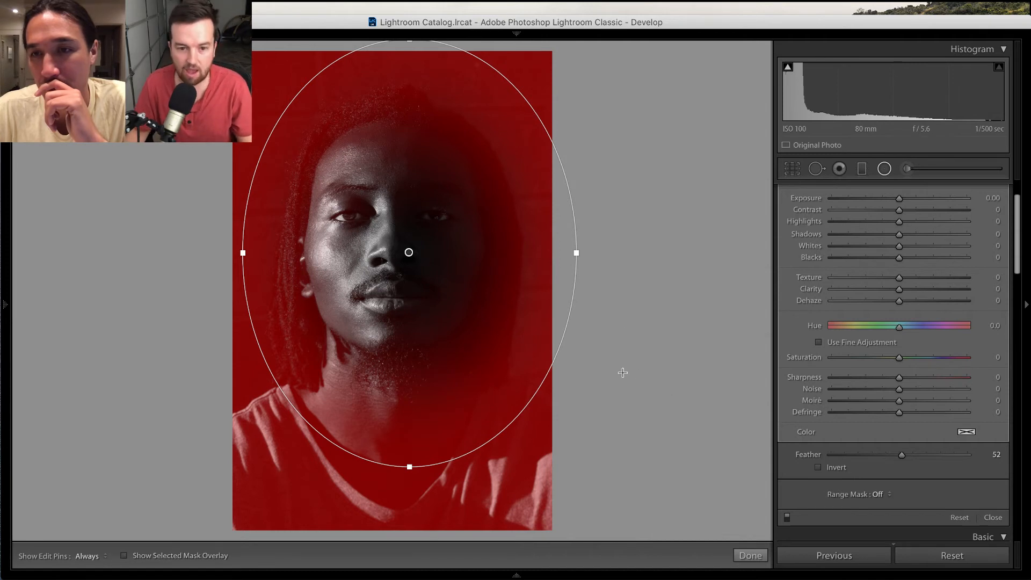
{"action": "key", "text": "o"}
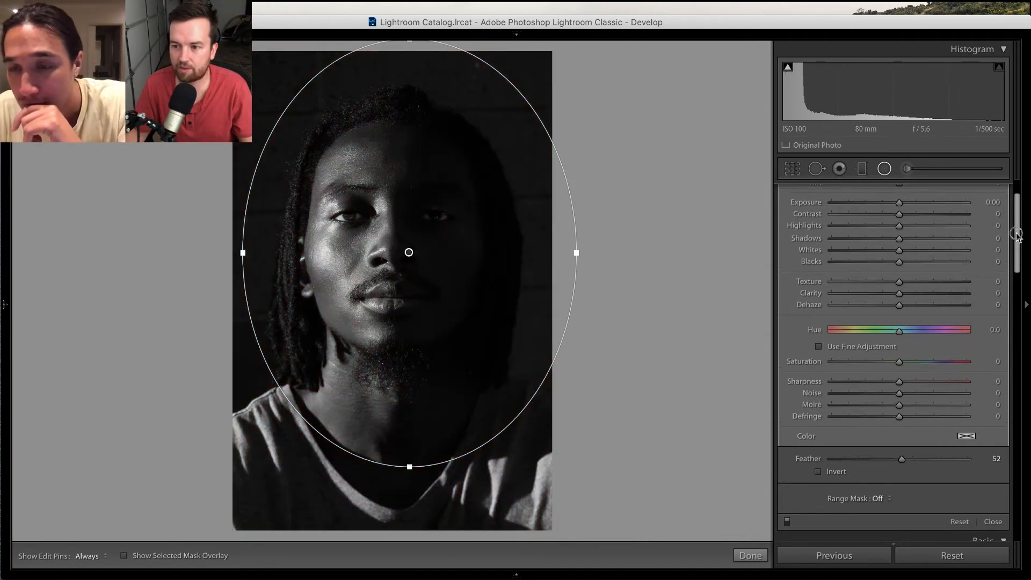
Darken the area outside the radial filter to Exposure −1.21, widen the ellipse slightly, and switch to the Graduated Filter
{"action": "left_click_drag", "start_coordinate": [1017, 241], "coordinate": [986, 179]}
{"action": "left_click_drag", "start_coordinate": [900, 255], "coordinate": [878, 258]}
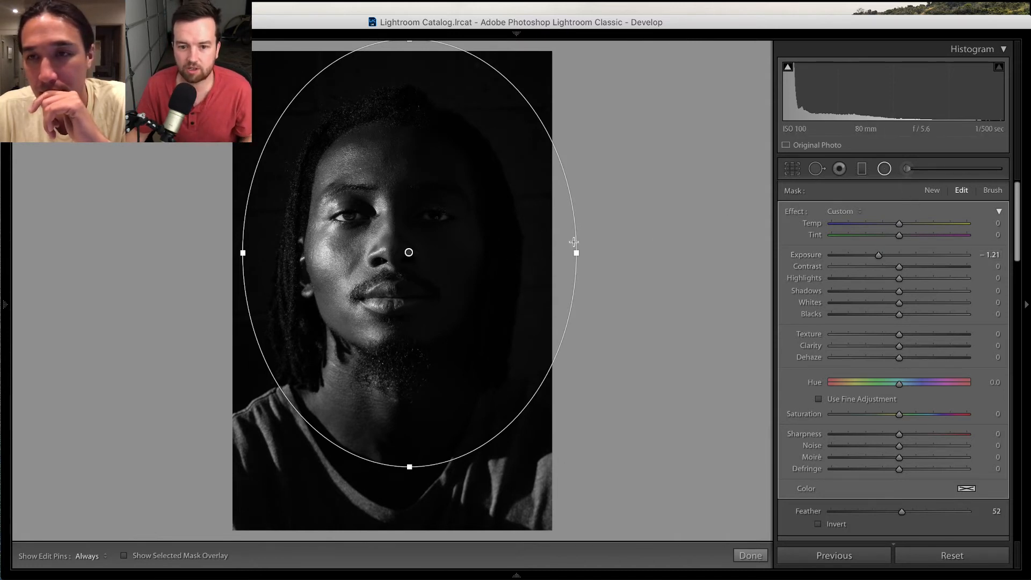
{"action": "left_click_drag", "start_coordinate": [576, 254], "coordinate": [582, 253]}
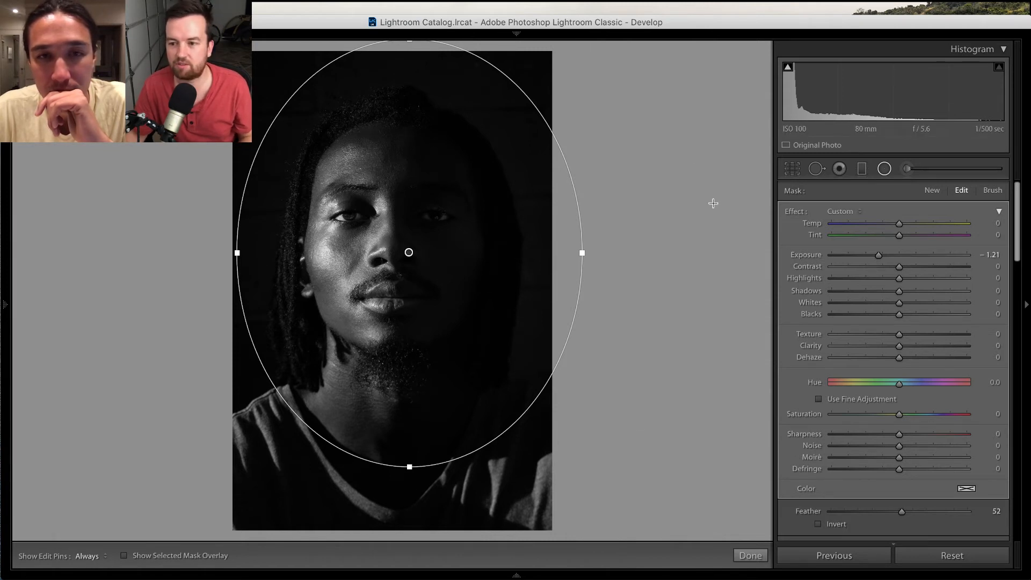
{"action": "left_click", "coordinate": [863, 170]}
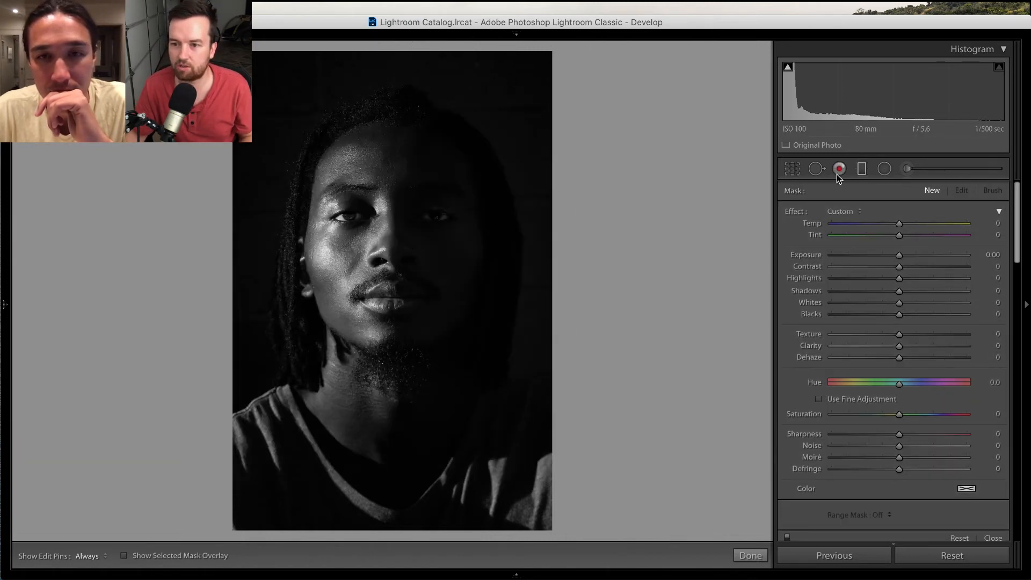
Draw a graduated filter rising from the shirt to the neck, then widen its transition and tilt it slightly, checking the mask overlay
{"action": "left_click_drag", "start_coordinate": [393, 463], "coordinate": [392, 392]}
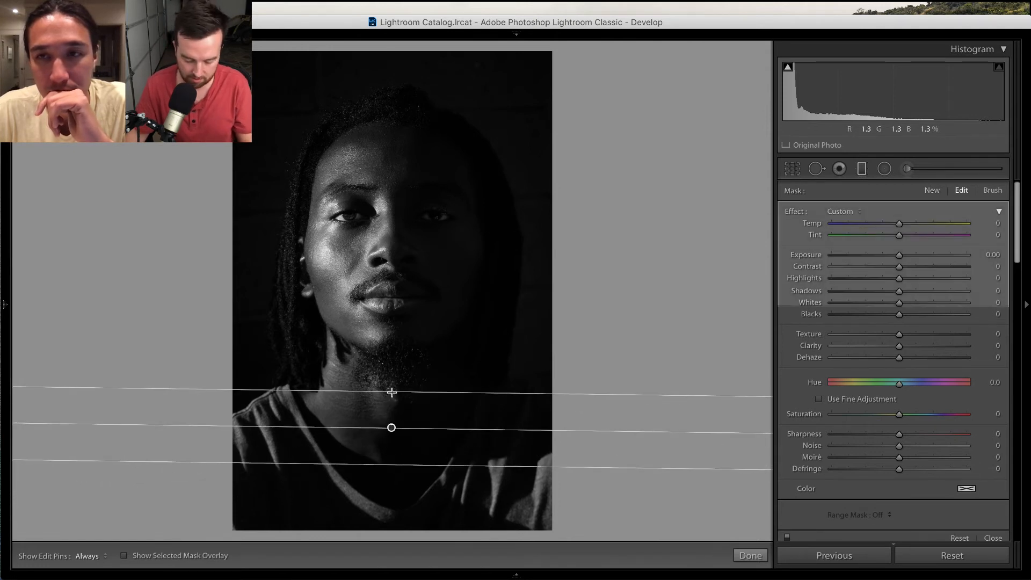
{"action": "key", "text": "o"}
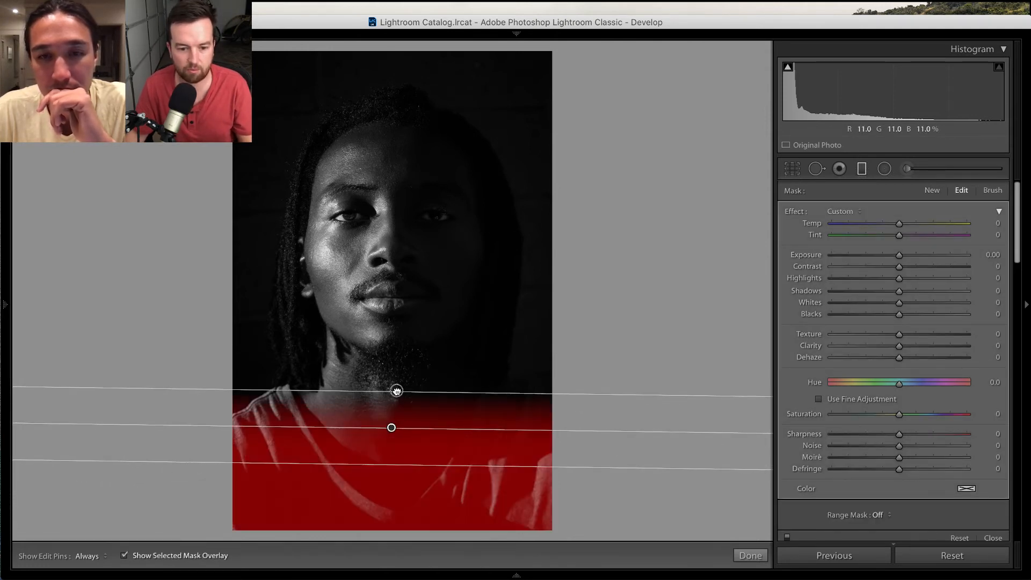
{"action": "left_click_drag", "start_coordinate": [396, 390], "coordinate": [407, 358]}
{"action": "left_click_drag", "start_coordinate": [389, 410], "coordinate": [448, 428]}
{"action": "key", "text": "o"}
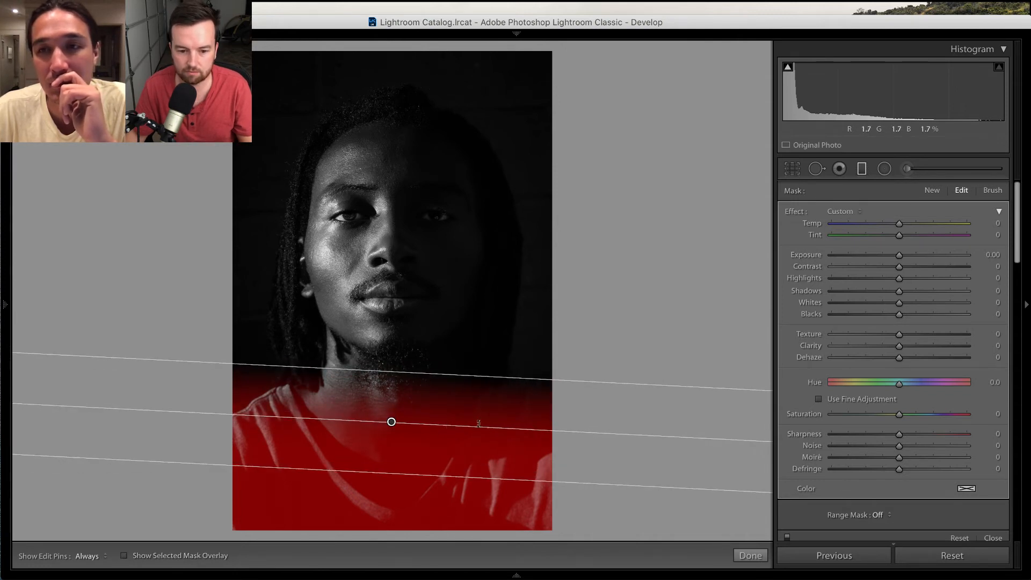
Darken the shirt area with the graduated filter at Exposure −2.14 and Highlights −38, and finish the filter
{"action": "left_click_drag", "start_coordinate": [900, 256], "coordinate": [765, 265]}
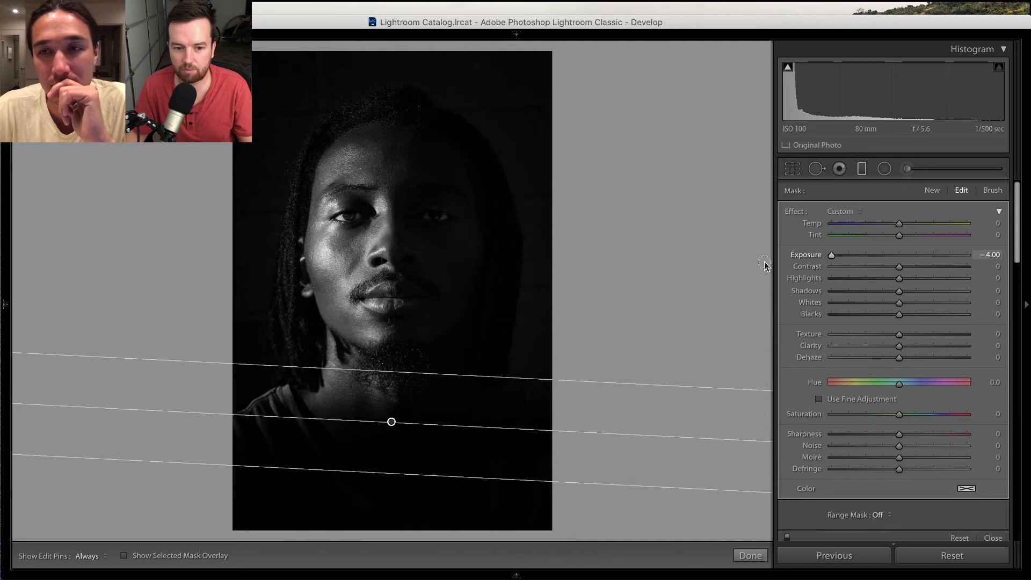
{"action": "left_click_drag", "start_coordinate": [861, 261], "coordinate": [871, 280]}
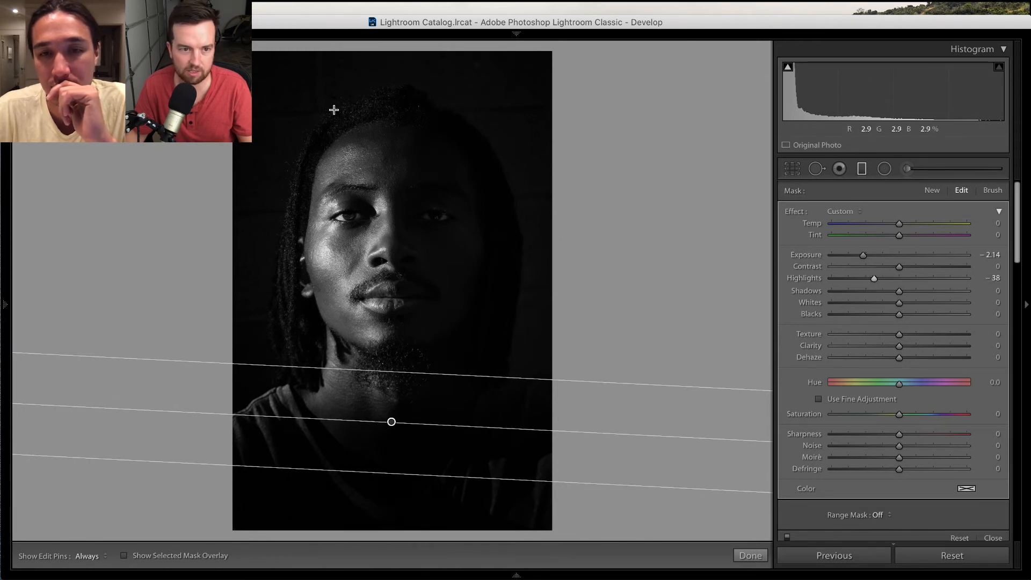
{"action": "left_click", "coordinate": [751, 555]}
{"action": "mouse_move", "coordinate": [729, 38]}
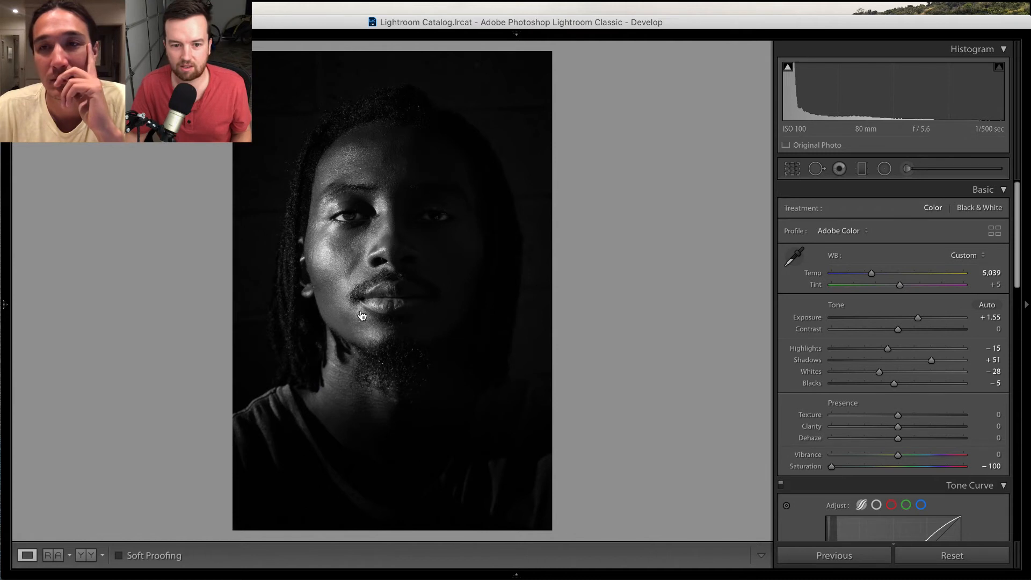
{"action": "key", "text": "super+Tab"}
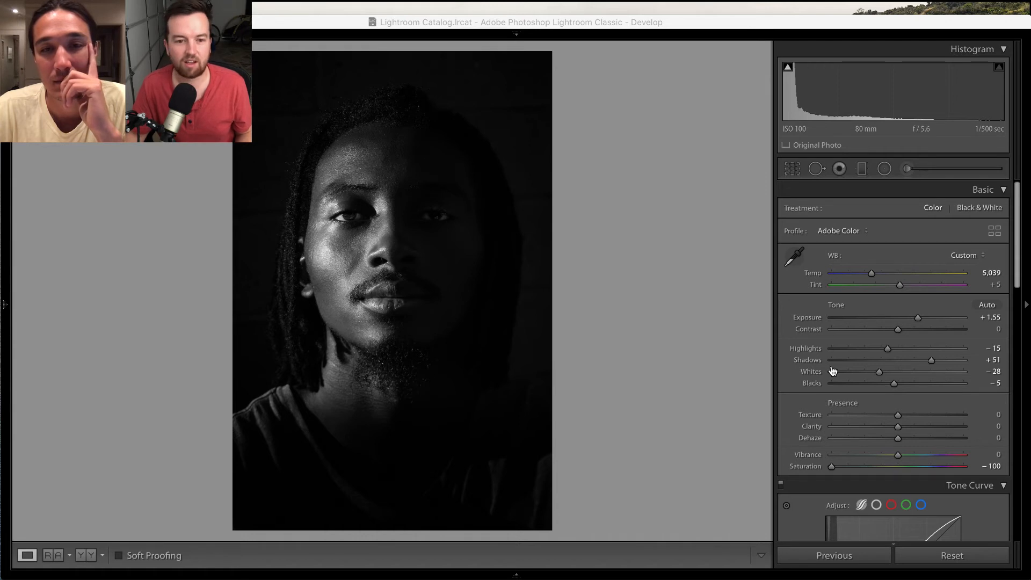
{"action": "left_click", "coordinate": [775, 316]}
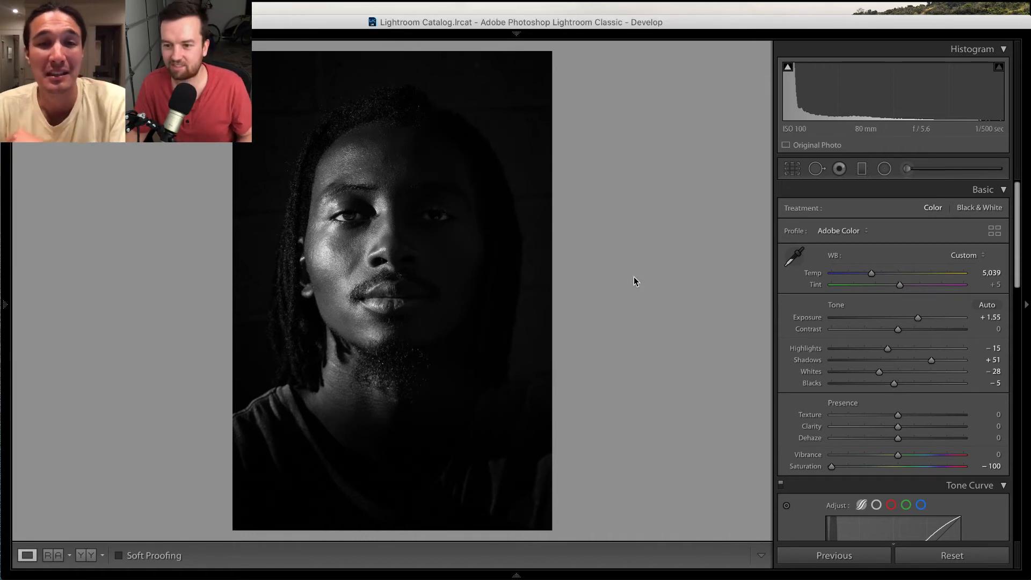
Try Luminance noise reduction at 20 while zoomed in on the face, reset it to 0 and return to the full view
{"action": "left_click_drag", "start_coordinate": [1022, 270], "coordinate": [1019, 483]}
{"action": "key", "text": "z"}
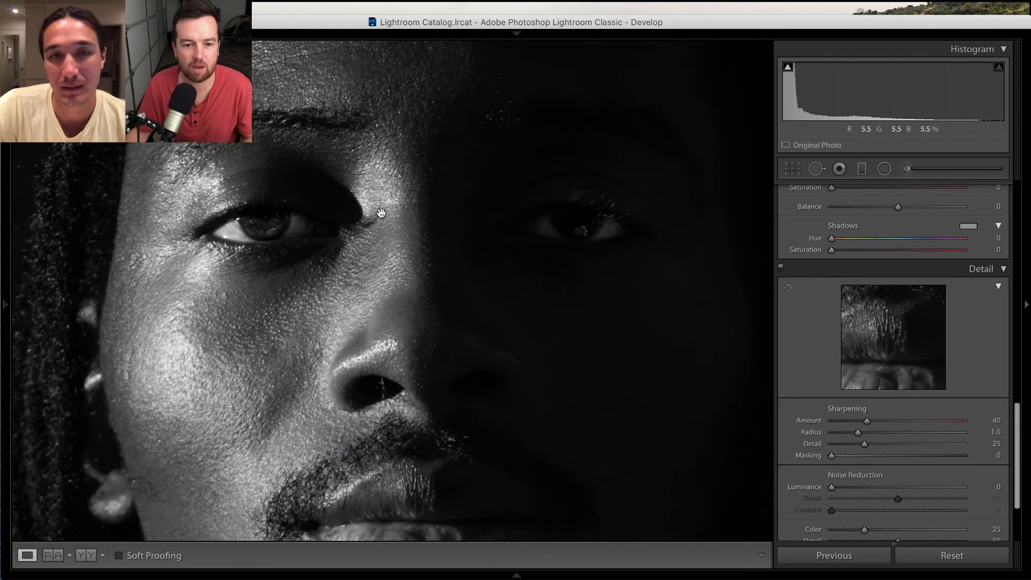
{"action": "left_click", "coordinate": [859, 487]}
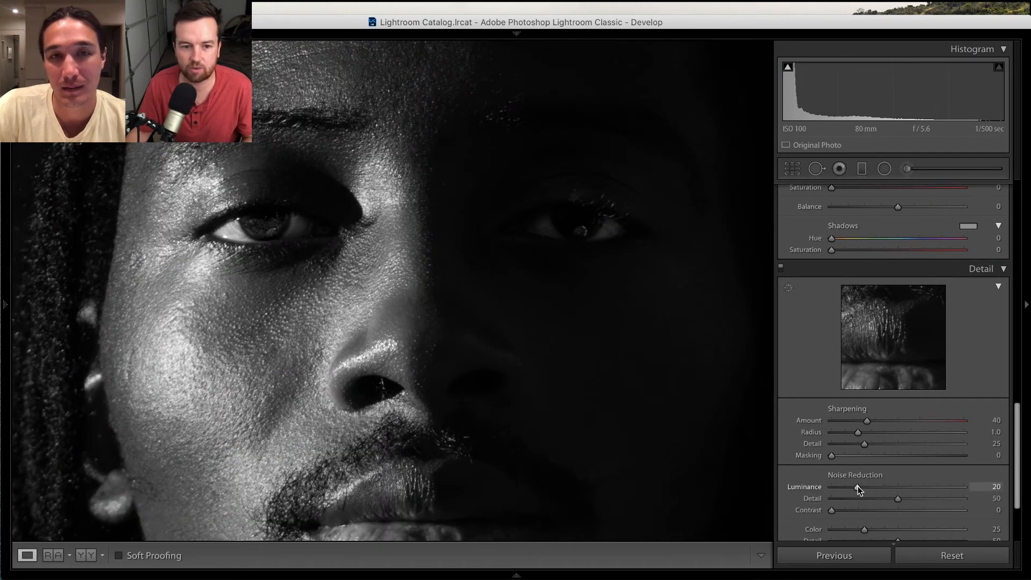
{"action": "left_click_drag", "start_coordinate": [859, 487], "coordinate": [796, 490]}
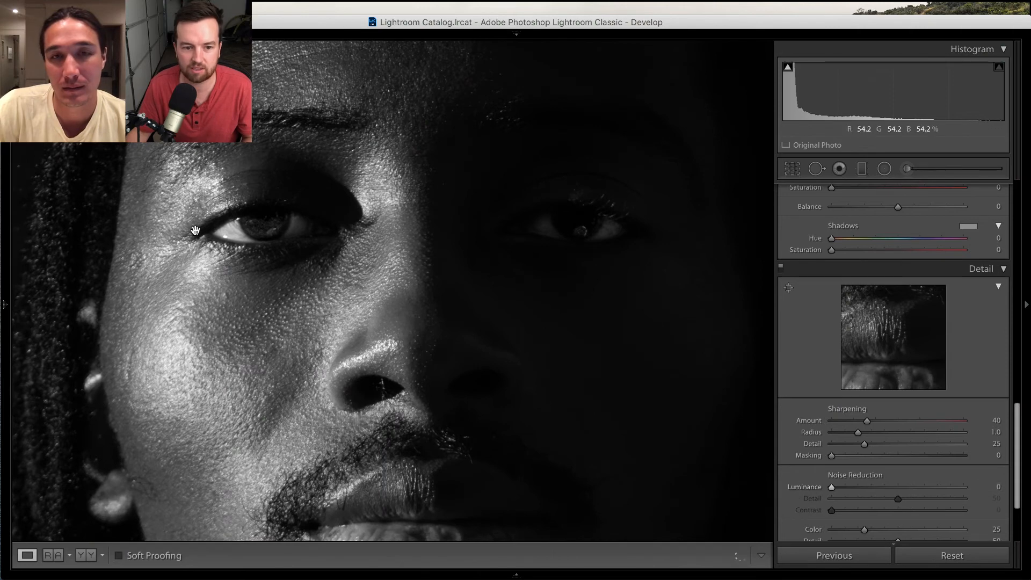
{"action": "left_click", "coordinate": [536, 292]}
Shape the tone curve for more contrast with Lights at +41, the shadows pulled down and Highlights at −8
{"action": "left_click_drag", "start_coordinate": [1017, 436], "coordinate": [1008, 202]}
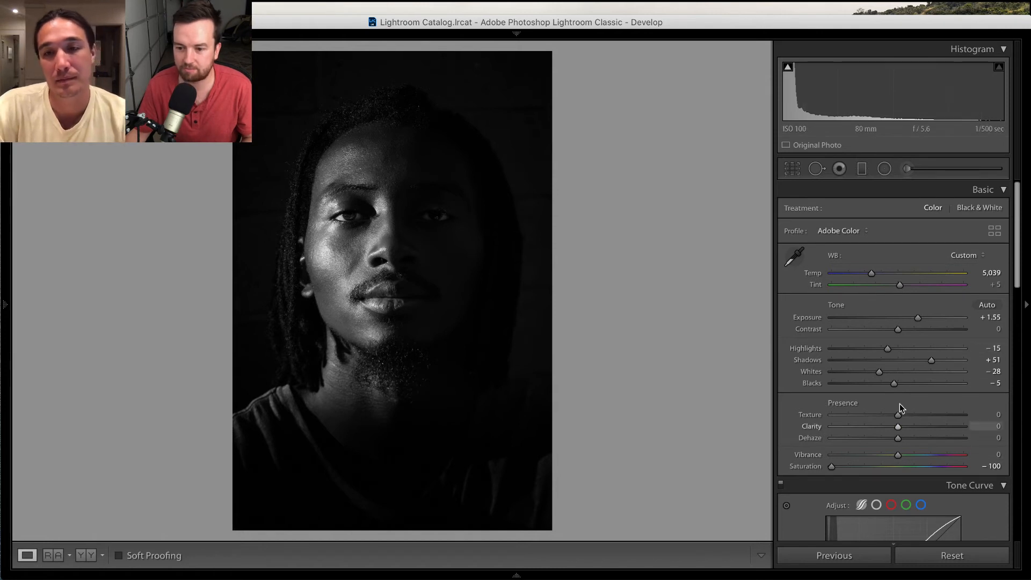
{"action": "left_click_drag", "start_coordinate": [1016, 275], "coordinate": [1023, 328]}
{"action": "left_click_drag", "start_coordinate": [916, 376], "coordinate": [919, 364]}
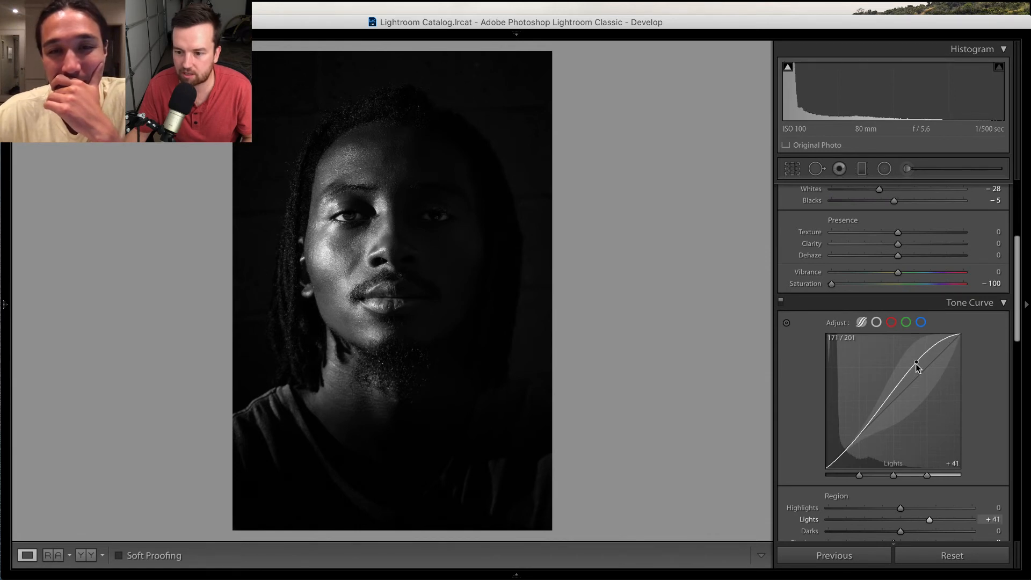
{"action": "left_click_drag", "start_coordinate": [853, 454], "coordinate": [854, 468]}
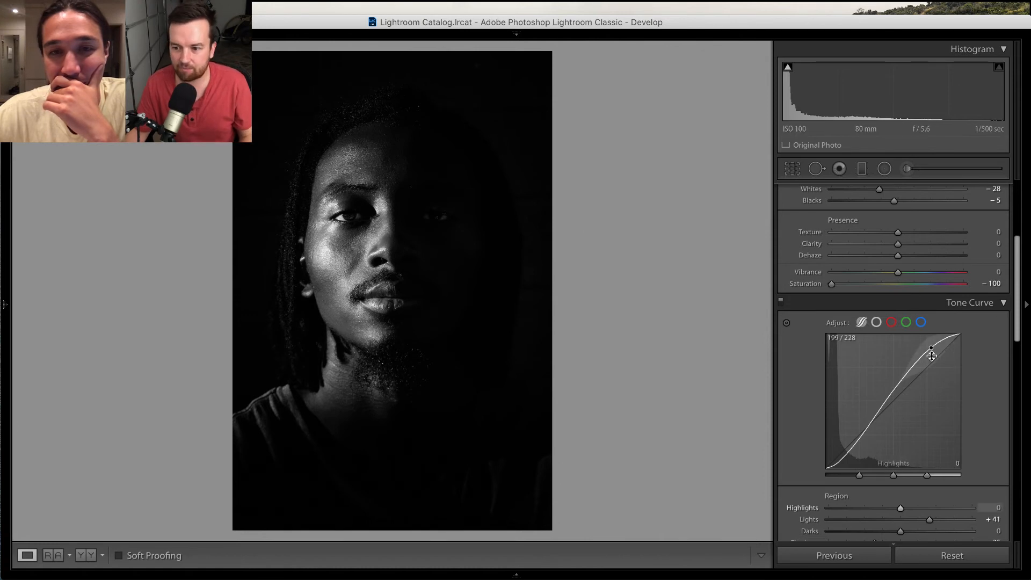
{"action": "mouse_move", "coordinate": [946, 343]}
{"action": "left_mouse_down"}
{"action": "mouse_move", "coordinate": [946, 327]}
{"action": "mouse_move", "coordinate": [944, 350]}
{"action": "left_mouse_up"}
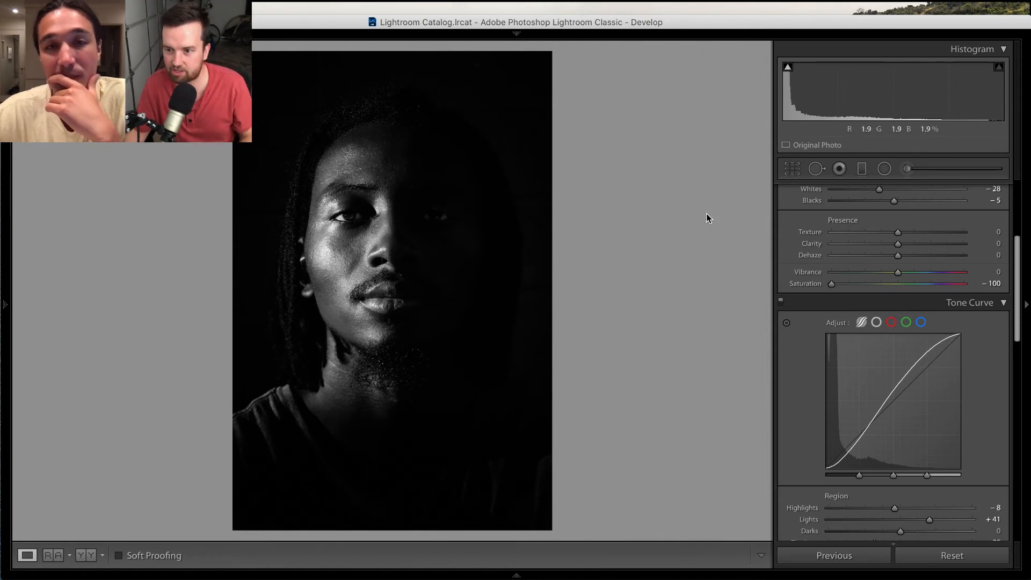
Brighten the existing brush adjustment on the eye in the shaded half of the face to Exposure 0.58 and finish brushing
{"action": "left_click", "coordinate": [907, 169]}
{"action": "left_click", "coordinate": [430, 218]}
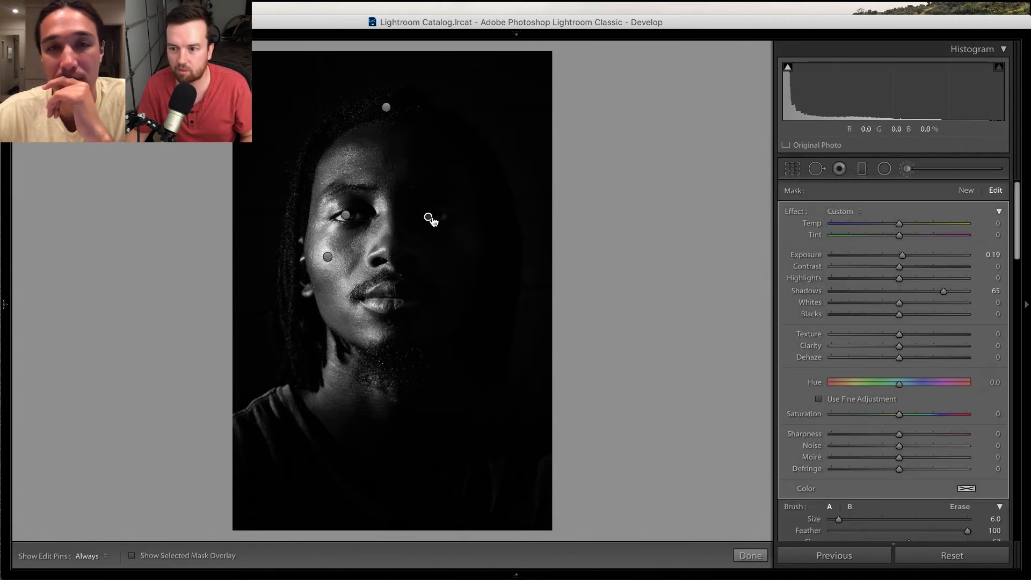
{"action": "left_click_drag", "start_coordinate": [904, 255], "coordinate": [910, 255]}
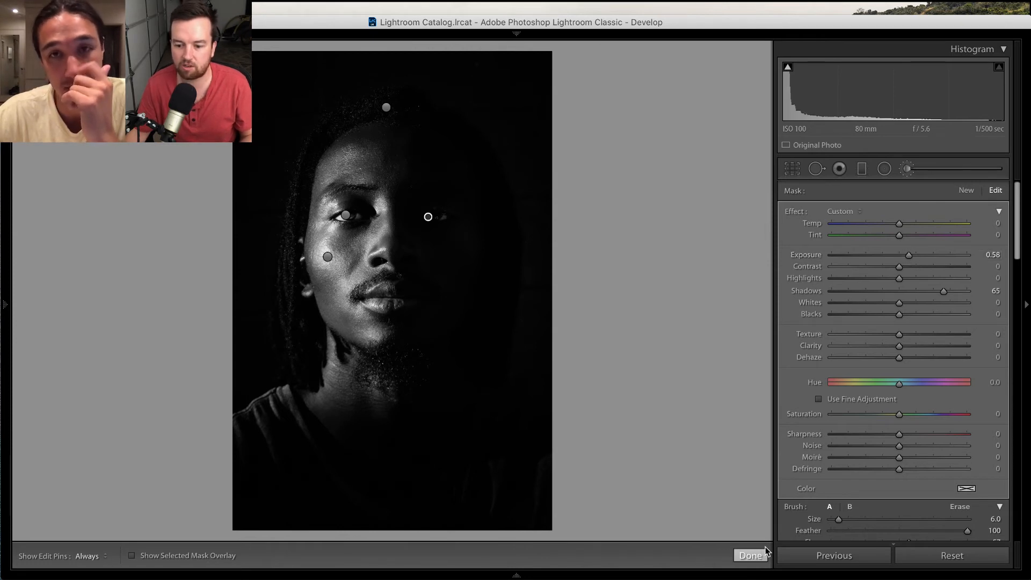
{"action": "left_click", "coordinate": [751, 556]}
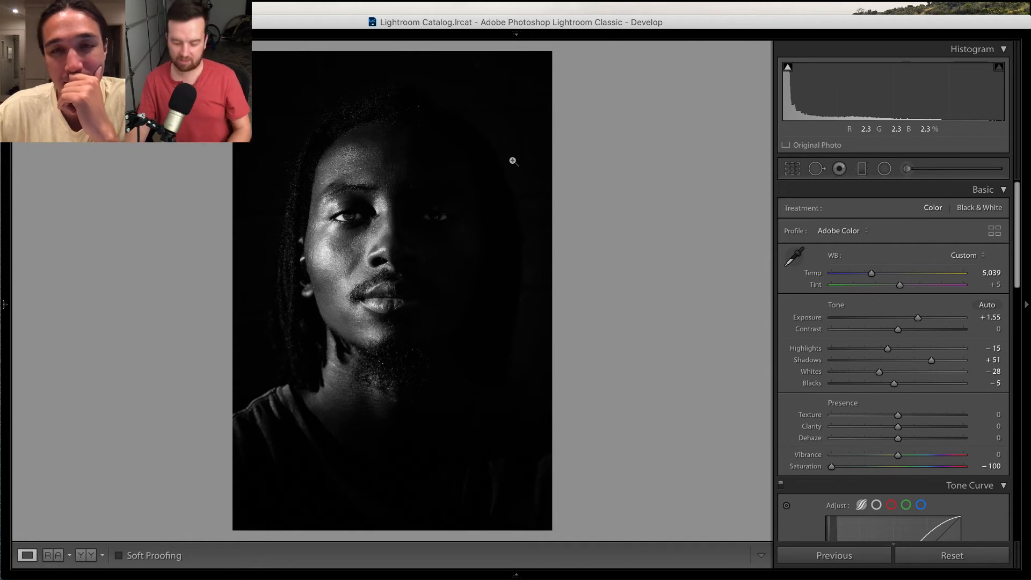
Compare the portrait before and after side by side while bringing back some colour with Saturation at −49
{"action": "left_click", "coordinate": [86, 555]}
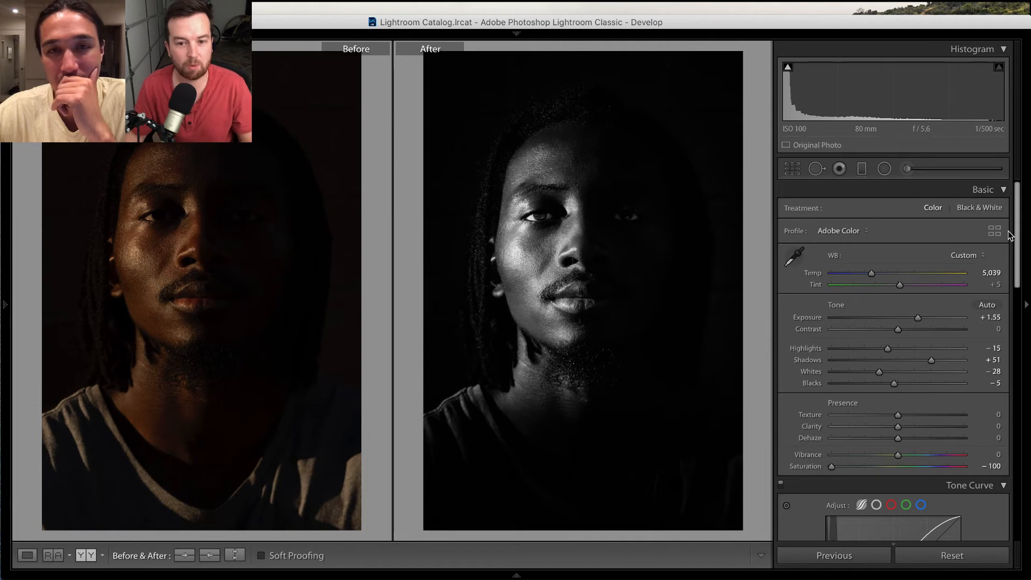
{"action": "mouse_move", "coordinate": [1017, 236]}
{"action": "left_mouse_down"}
{"action": "mouse_move", "coordinate": [1017, 255]}
{"action": "mouse_move", "coordinate": [1016, 234]}
{"action": "mouse_move", "coordinate": [1018, 245]}
{"action": "left_mouse_up"}
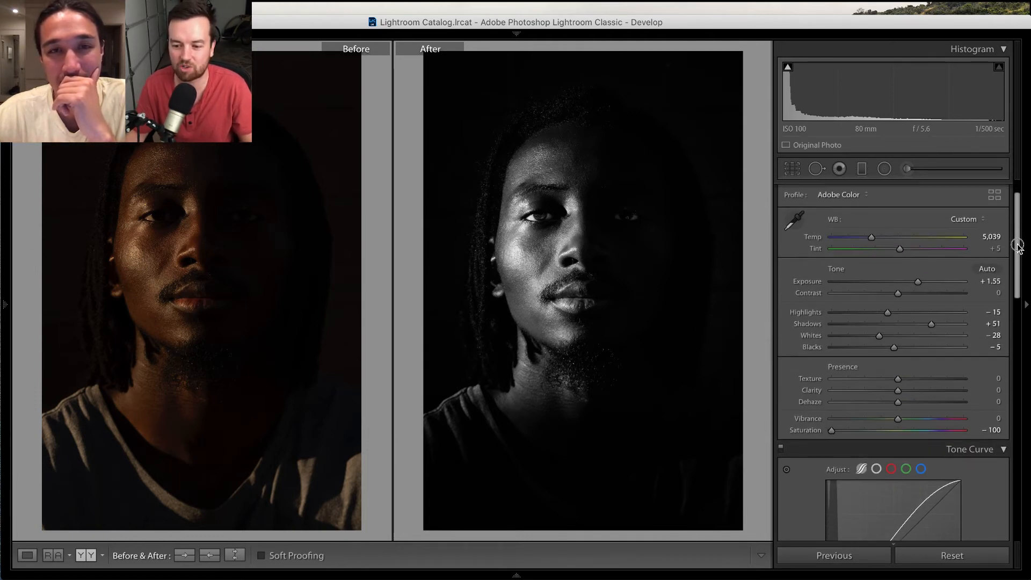
{"action": "left_click", "coordinate": [896, 430]}
{"action": "left_click_drag", "start_coordinate": [896, 430], "coordinate": [866, 433]}
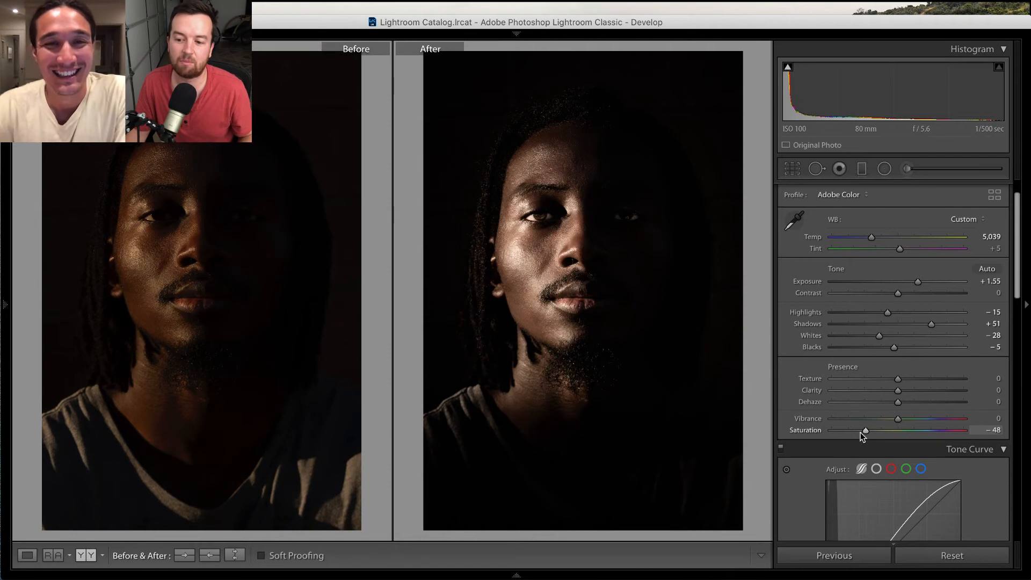
{"action": "left_click_drag", "start_coordinate": [867, 433], "coordinate": [866, 433]}
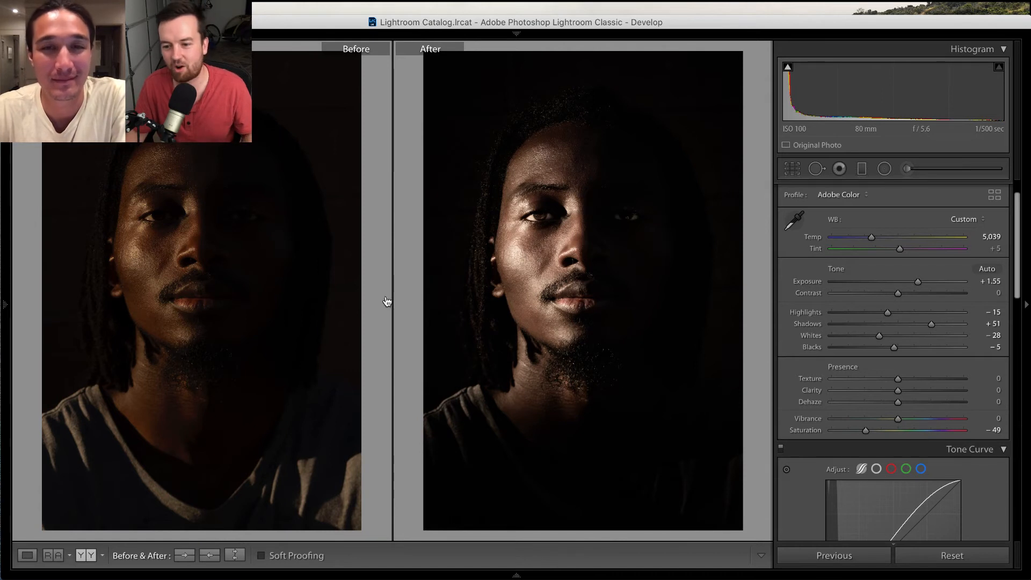
{"action": "key", "text": "super+Tab"}
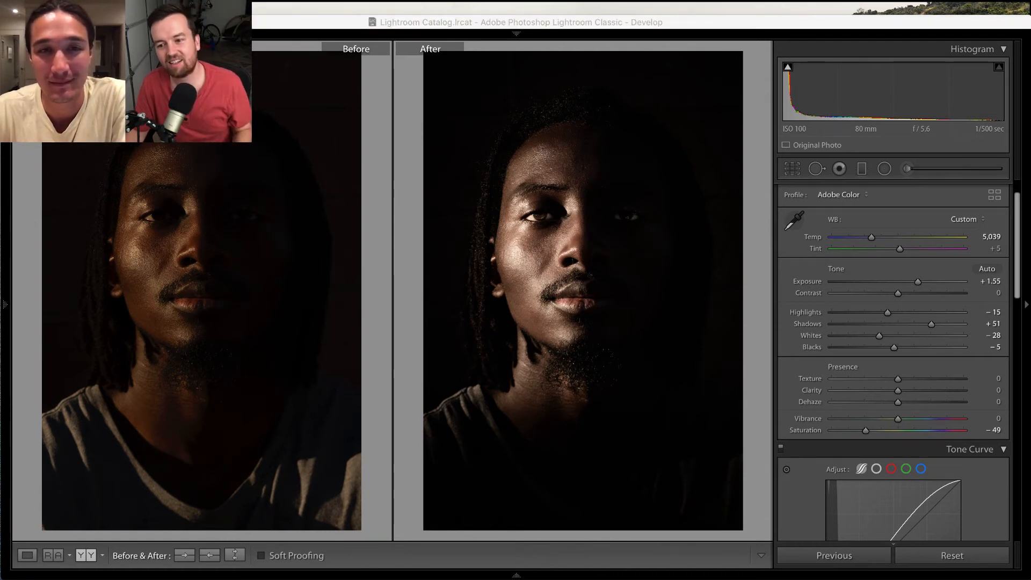
{"action": "key", "text": "super+Tab"}
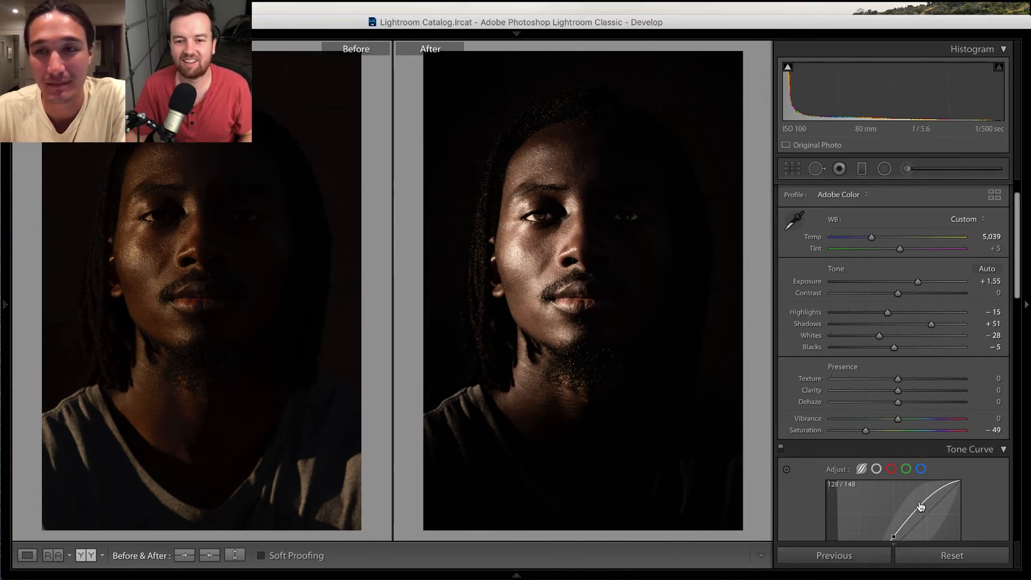
Try Saturation at −57 and −99, returning to the single-photo view, and settle it at −52
{"action": "left_click_drag", "start_coordinate": [864, 432], "coordinate": [856, 433]}
{"action": "left_click", "coordinate": [859, 430]}
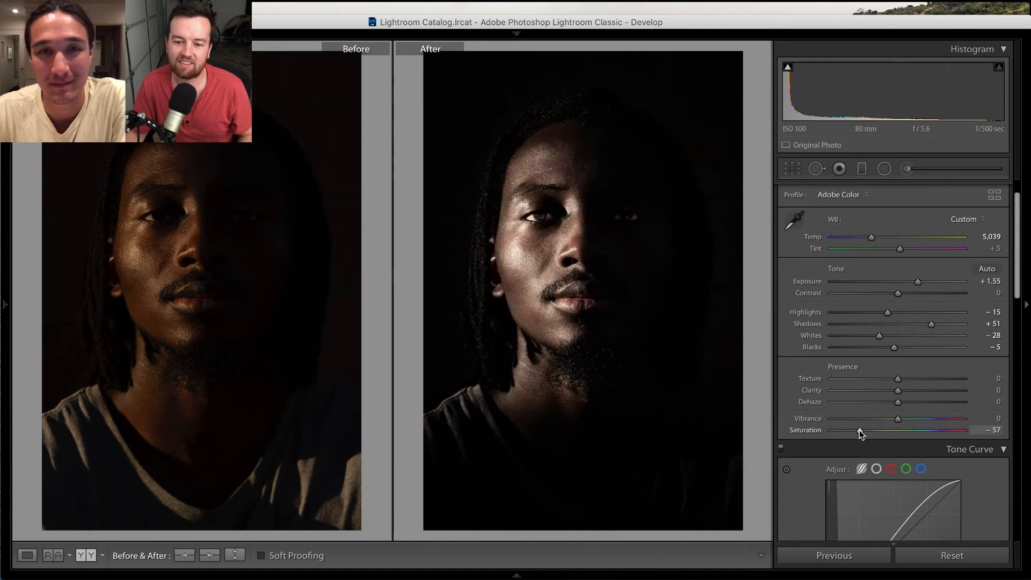
{"action": "left_click", "coordinate": [27, 556]}
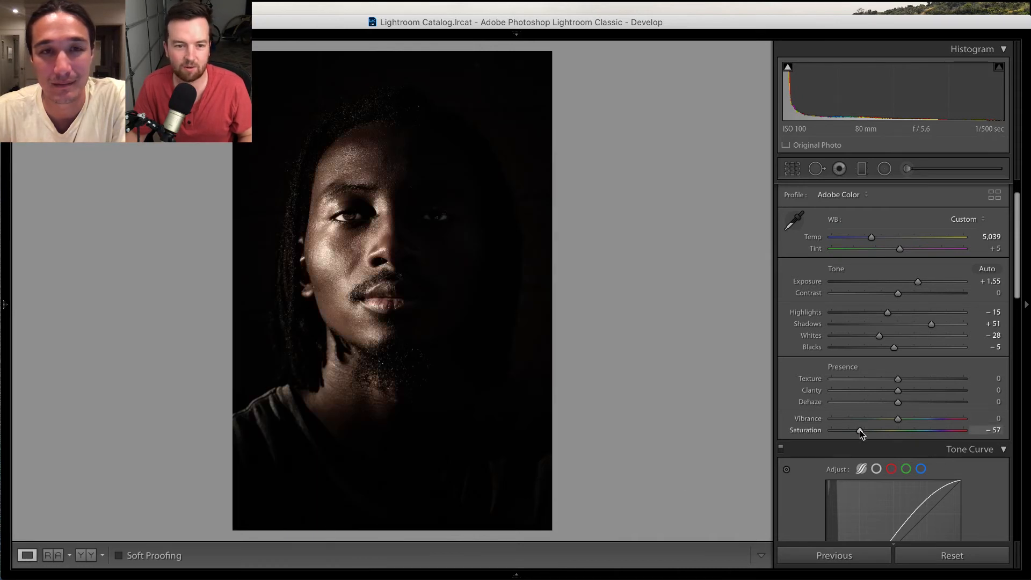
{"action": "left_click_drag", "start_coordinate": [860, 430], "coordinate": [819, 433]}
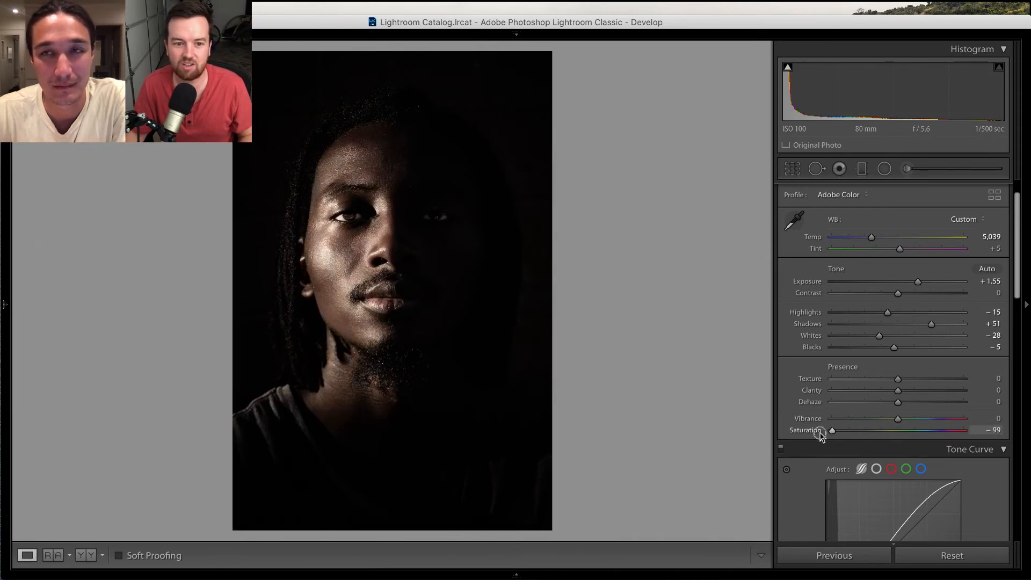
{"action": "left_click", "coordinate": [862, 431]}
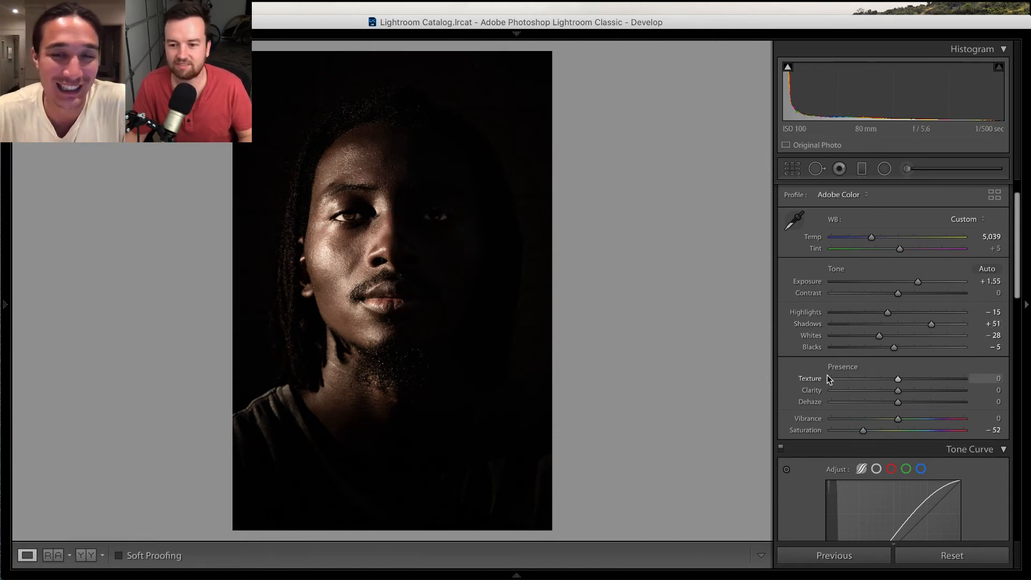
{"action": "key", "text": "super+Tab"}
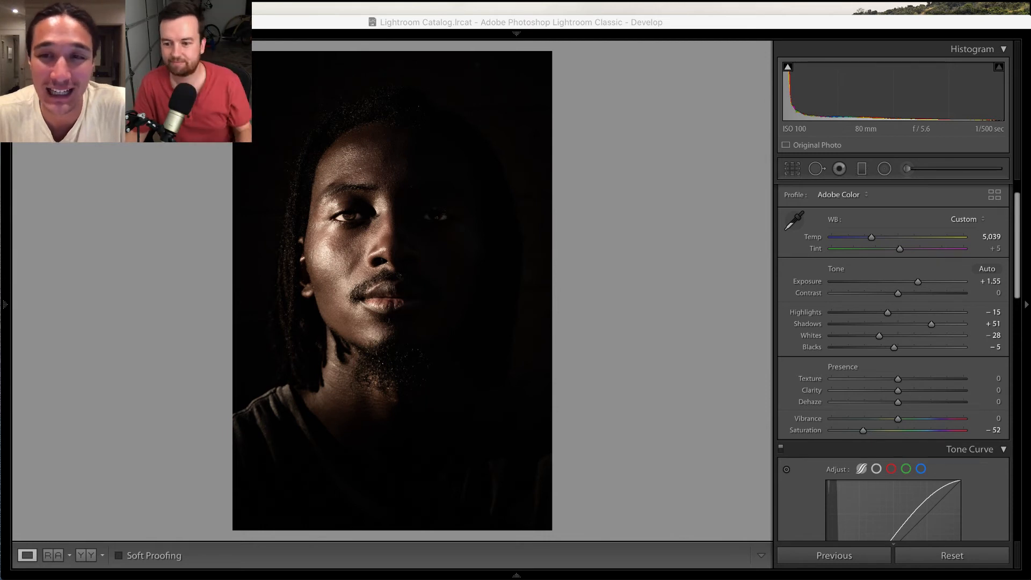
{"action": "left_click", "coordinate": [656, 462]}
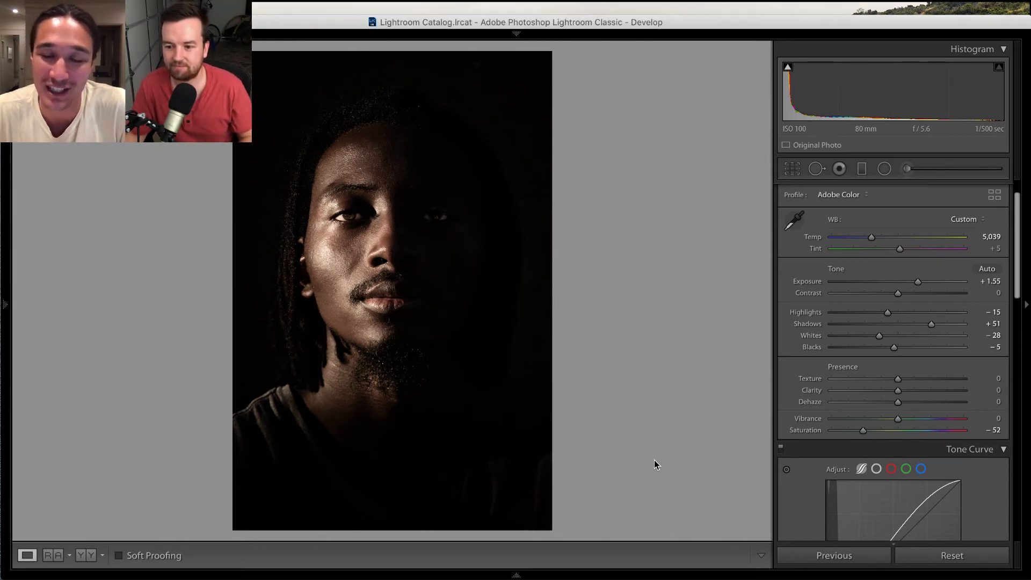
Try a cooler white balance Temp and undo it, and set Tint to +33
{"action": "left_click_drag", "start_coordinate": [874, 236], "coordinate": [852, 240]}
{"action": "key", "text": "super+z"}
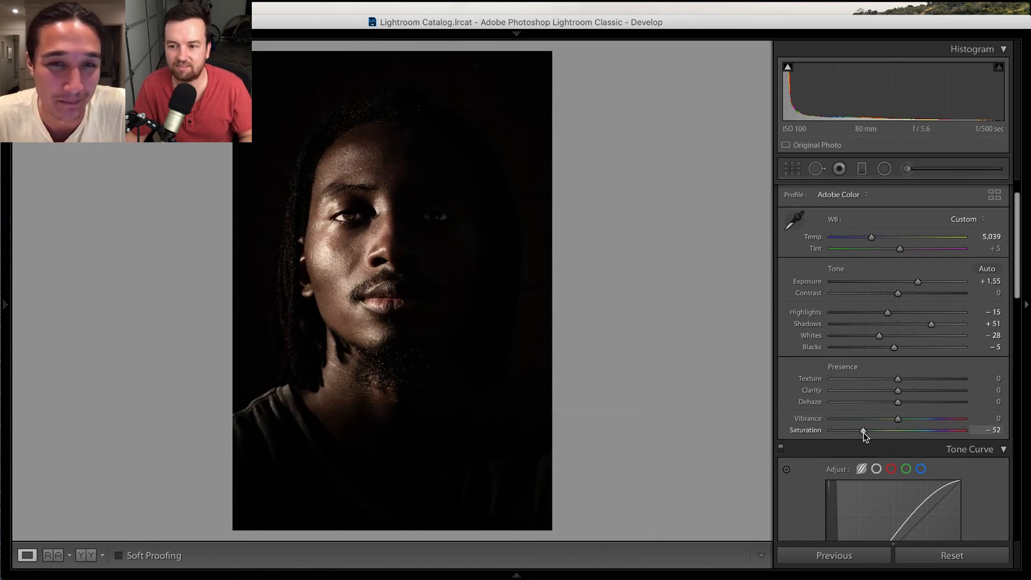
{"action": "mouse_move", "coordinate": [907, 250]}
{"action": "left_mouse_down"}
{"action": "mouse_move", "coordinate": [879, 249]}
{"action": "mouse_move", "coordinate": [937, 252]}
{"action": "mouse_move", "coordinate": [915, 251]}
{"action": "left_mouse_up"}
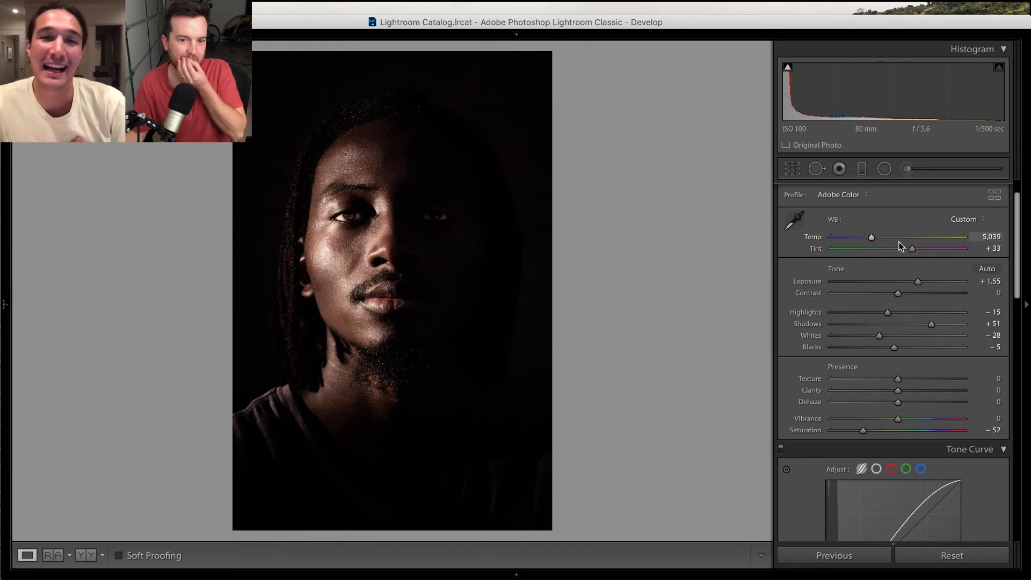
Show the finished portrait before and after side by side and reveal the filmstrip of the collection
{"action": "mouse_move", "coordinate": [495, 514]}
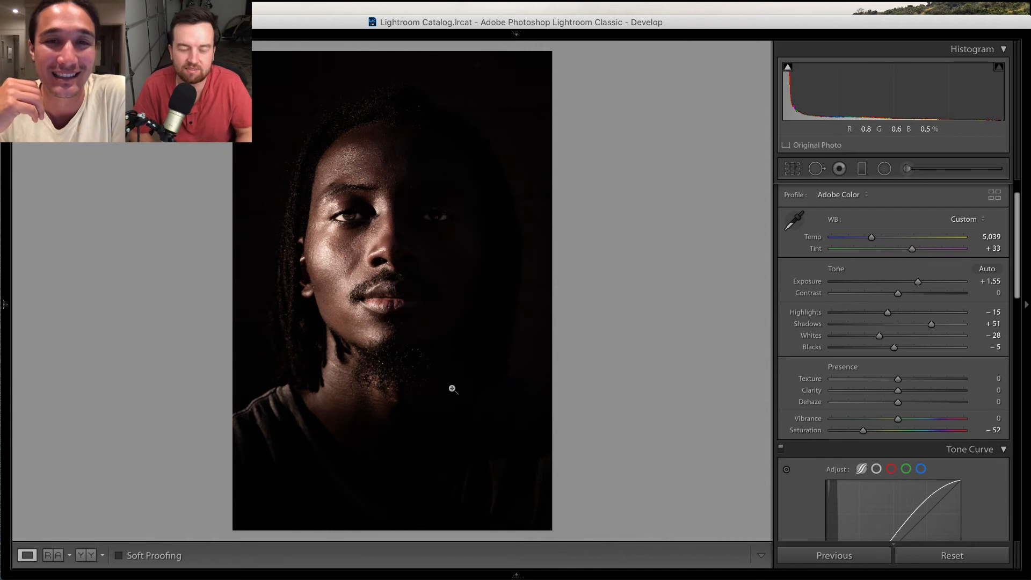
{"action": "left_click", "coordinate": [79, 556]}
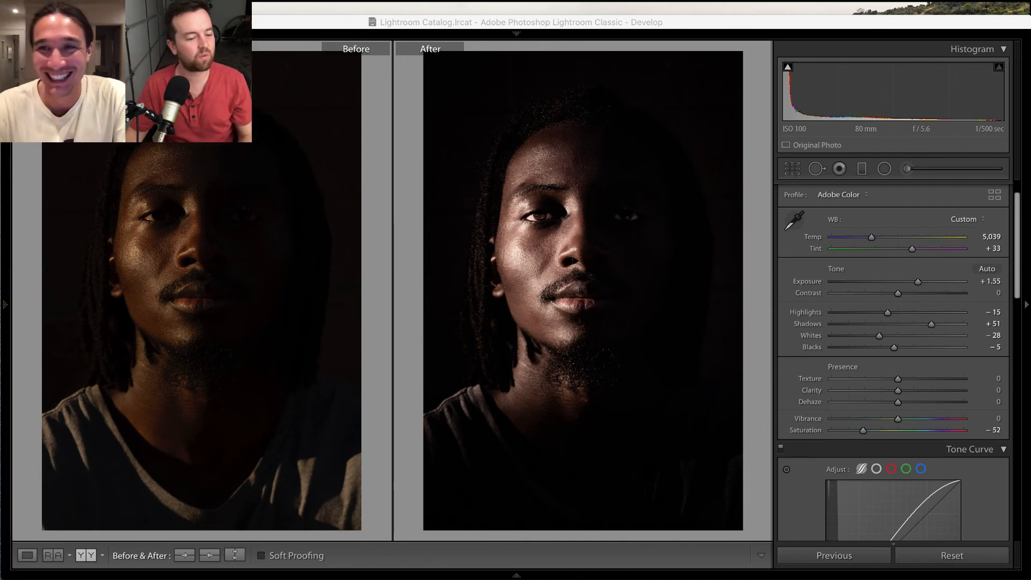
{"action": "mouse_move", "coordinate": [516, 574]}
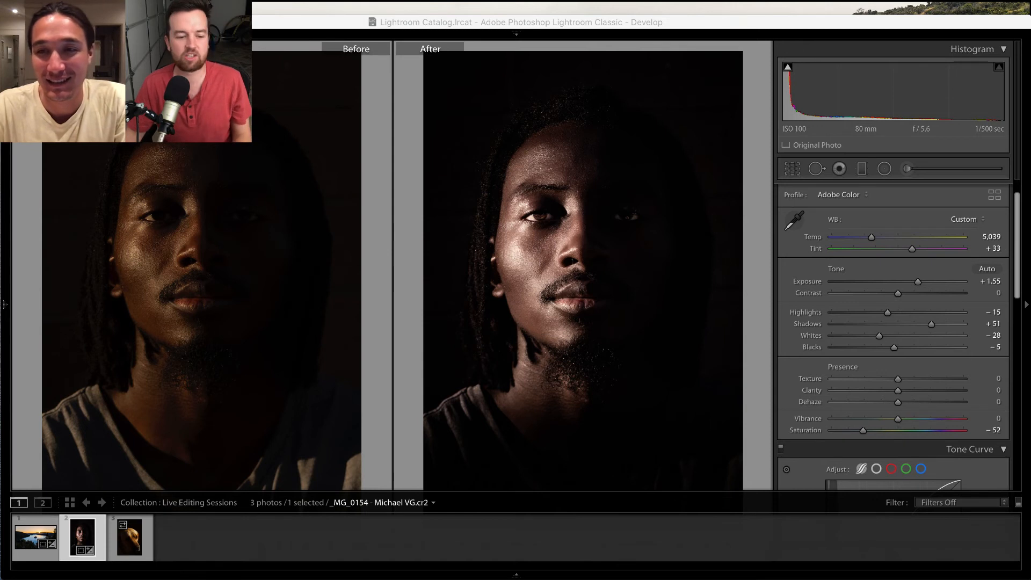
Open the dog photo from the collection in single-photo view and inspect the lit eye and fur up close
{"action": "left_click", "coordinate": [129, 537]}
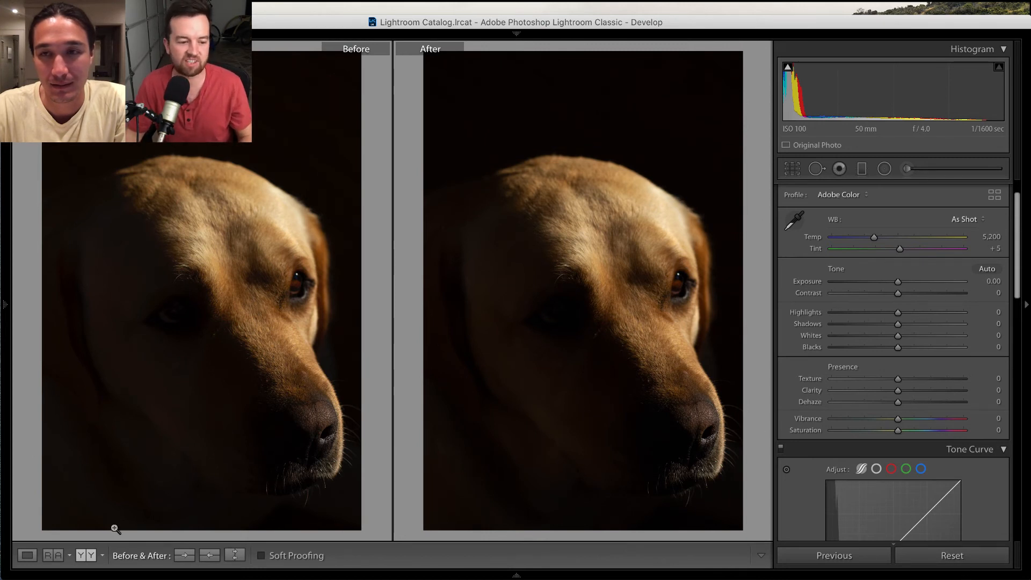
{"action": "left_click", "coordinate": [27, 555]}
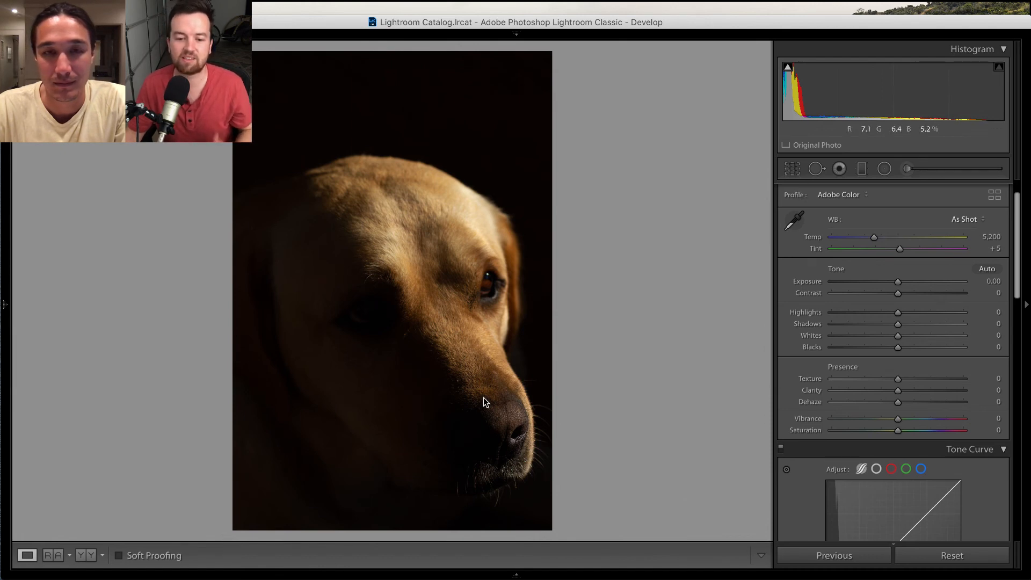
{"action": "left_click", "coordinate": [509, 449]}
{"action": "left_click_drag", "start_coordinate": [538, 244], "coordinate": [651, 570]}
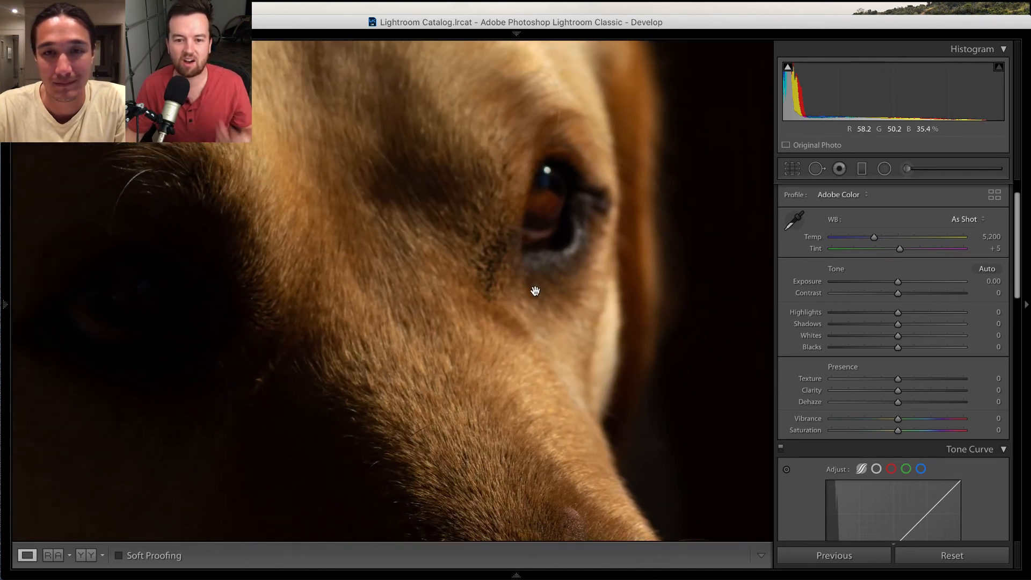
{"action": "left_click", "coordinate": [535, 290]}
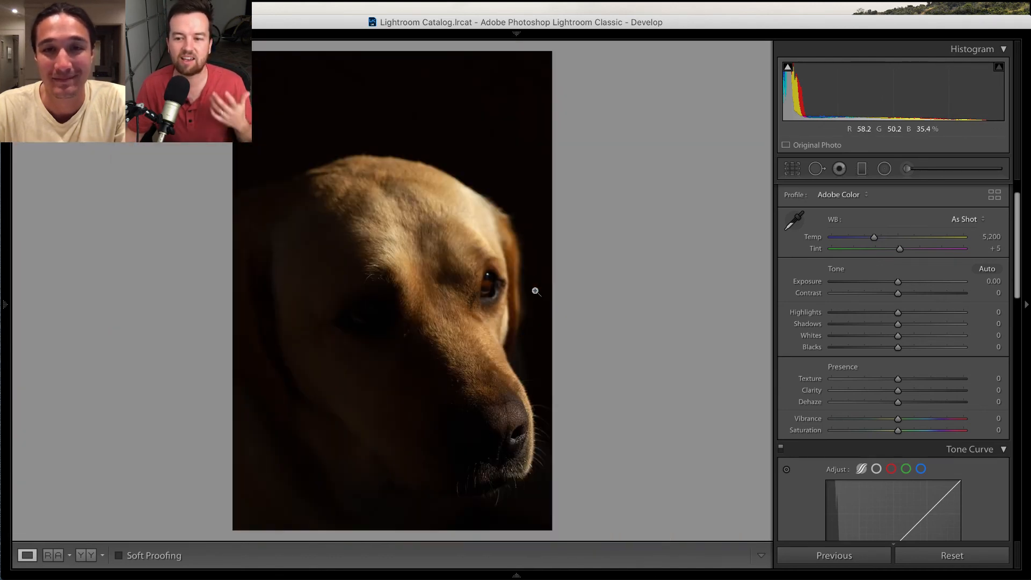
Crop the dog photo at its original aspect ratio to a tight framing of the lit eye and snout
{"action": "left_click", "coordinate": [793, 170]}
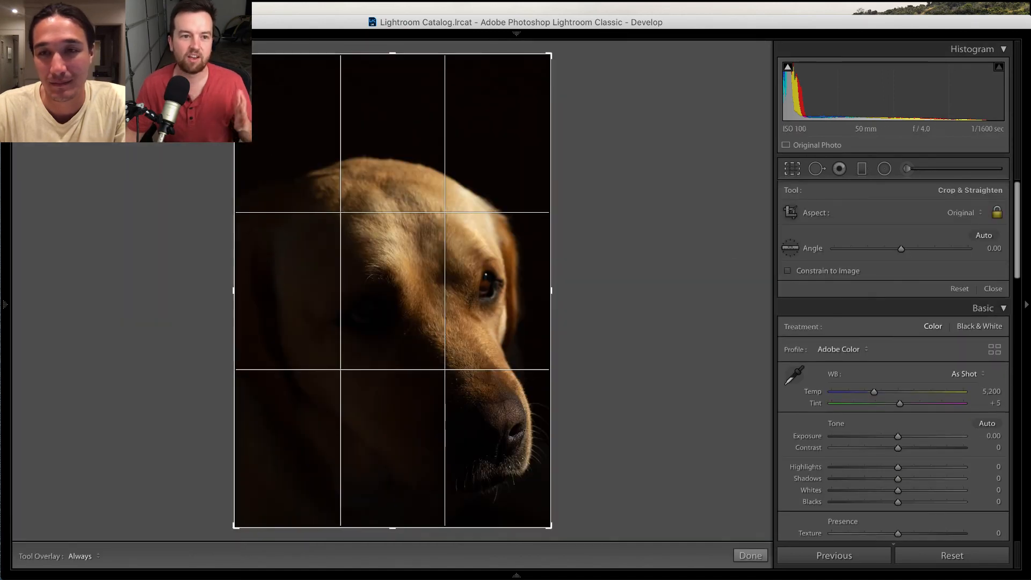
{"action": "left_click_drag", "start_coordinate": [235, 54], "coordinate": [282, 149]}
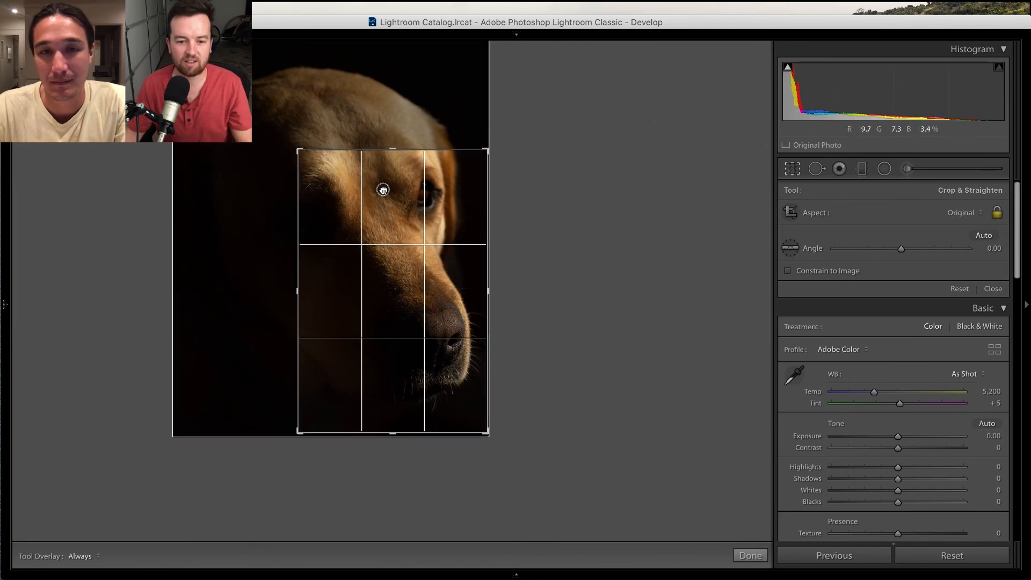
{"action": "mouse_move", "coordinate": [299, 150]}
{"action": "left_mouse_down"}
{"action": "mouse_move", "coordinate": [287, 138]}
{"action": "mouse_move", "coordinate": [292, 150]}
{"action": "left_mouse_up"}
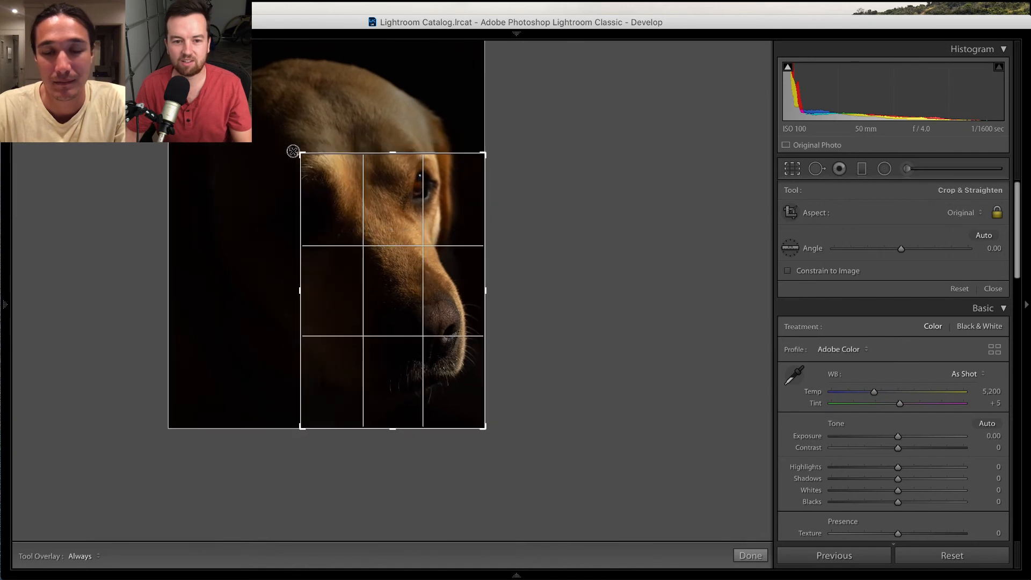
{"action": "key", "text": "Return"}
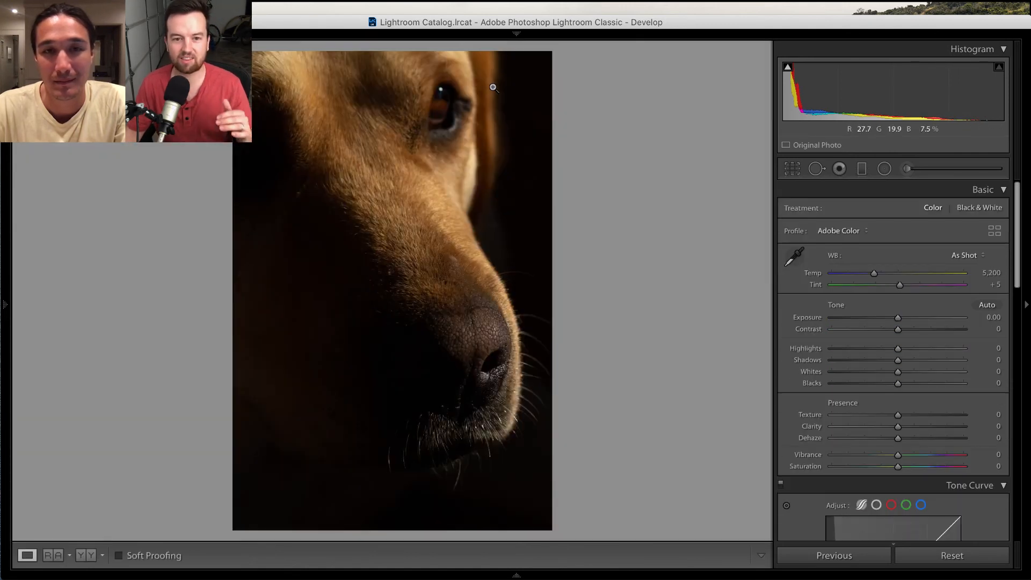
Try an even tighter crop around the snout alone, and widen it back out to include the eye
{"action": "left_click", "coordinate": [790, 170]}
{"action": "left_click_drag", "start_coordinate": [304, 155], "coordinate": [321, 195]}
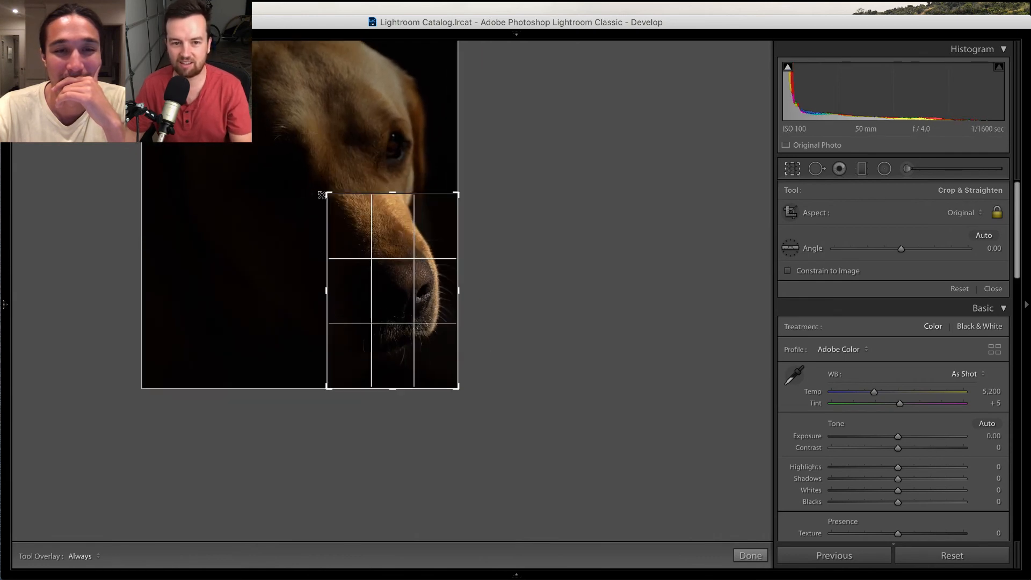
{"action": "key", "text": "Return"}
{"action": "left_click", "coordinate": [792, 169]}
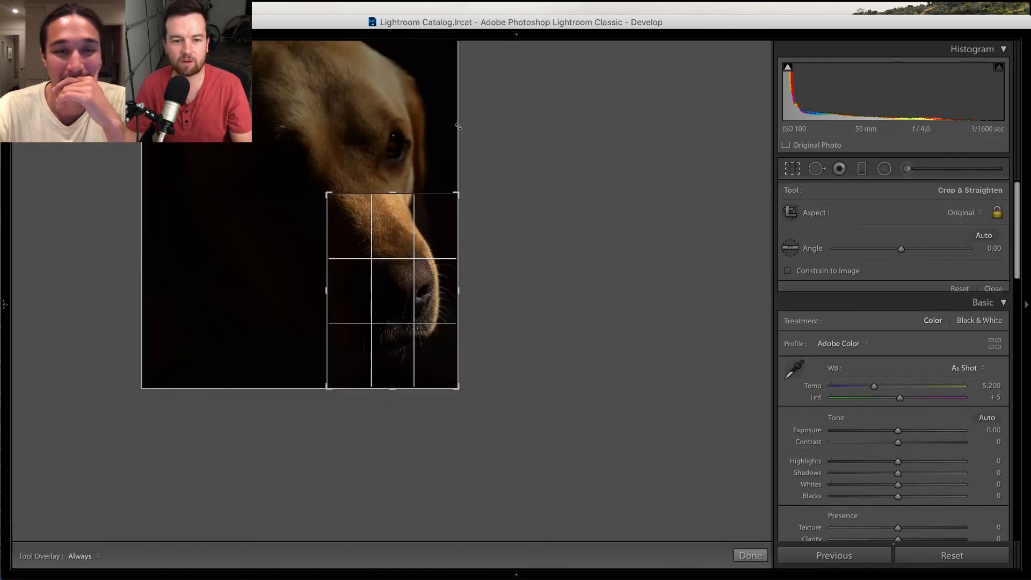
{"action": "left_click_drag", "start_coordinate": [330, 196], "coordinate": [301, 153]}
{"action": "key", "text": "Return"}
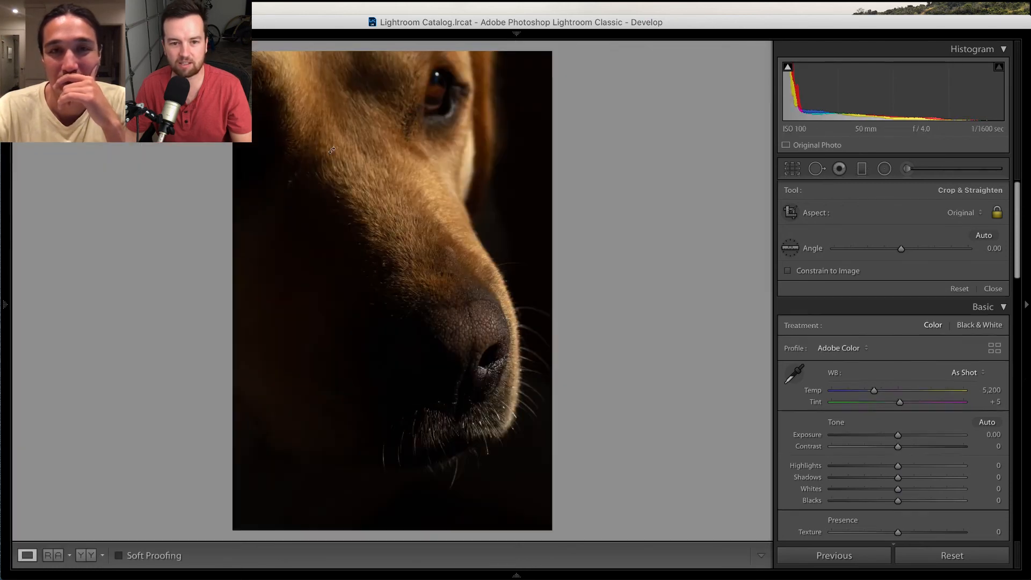
Change the crop to a 1 x 1 aspect ratio, enlarge it, and reposition it around the eye and snout
{"action": "left_click", "coordinate": [791, 170]}
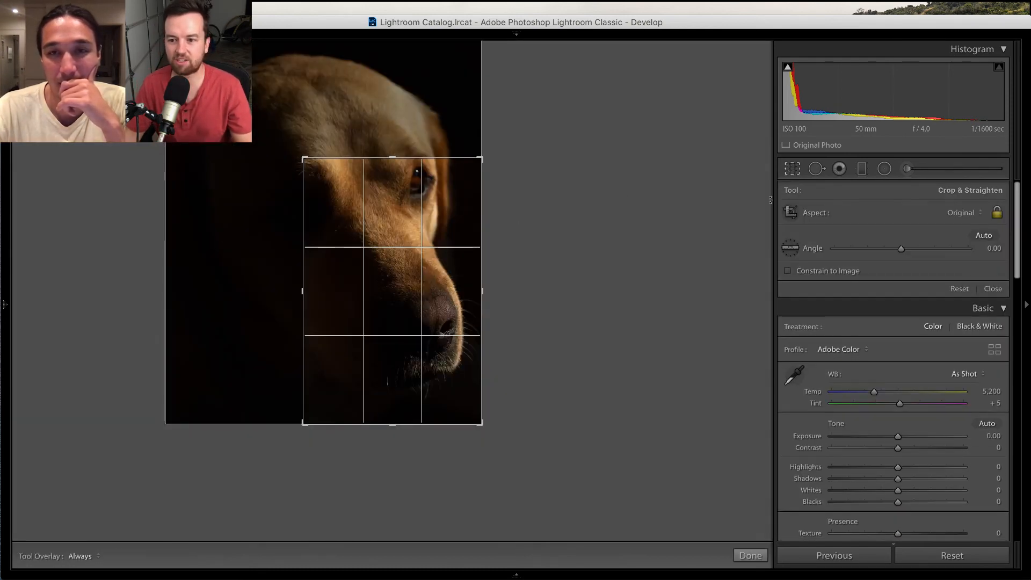
{"action": "left_click", "coordinate": [964, 213]}
{"action": "left_click", "coordinate": [928, 239]}
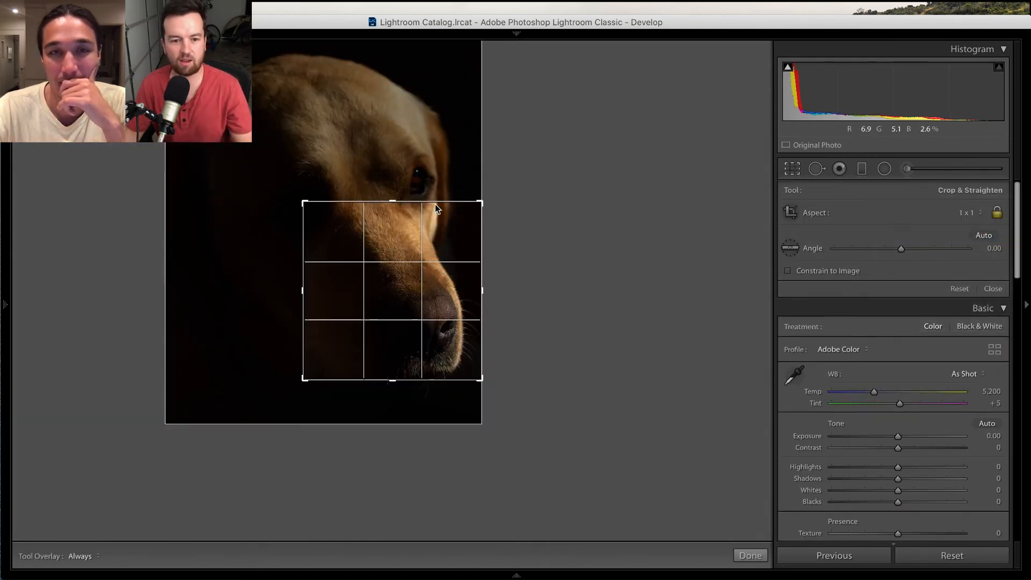
{"action": "left_click_drag", "start_coordinate": [304, 202], "coordinate": [276, 177]}
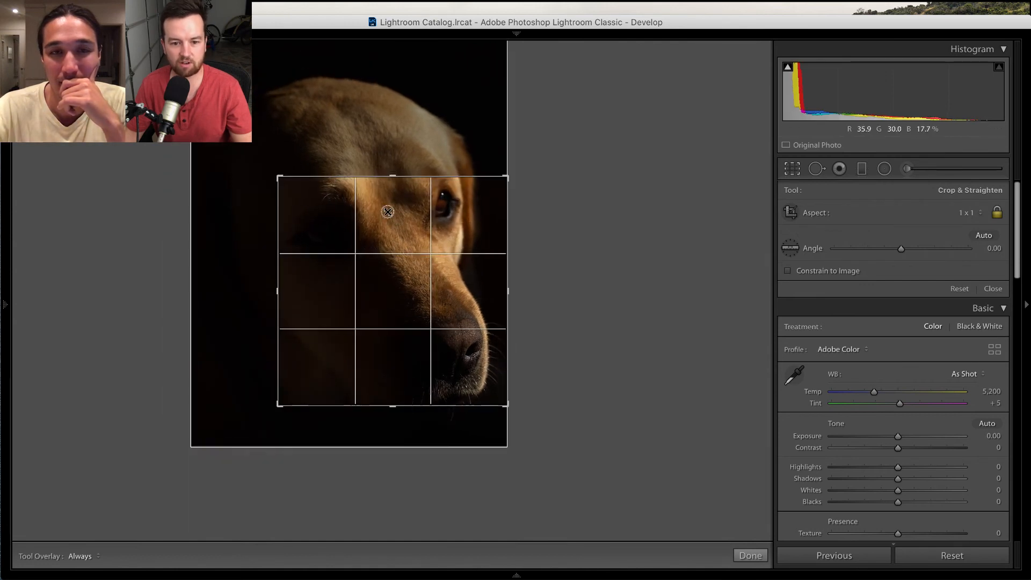
{"action": "left_click_drag", "start_coordinate": [278, 177], "coordinate": [260, 167]}
{"action": "left_click_drag", "start_coordinate": [397, 230], "coordinate": [385, 217]}
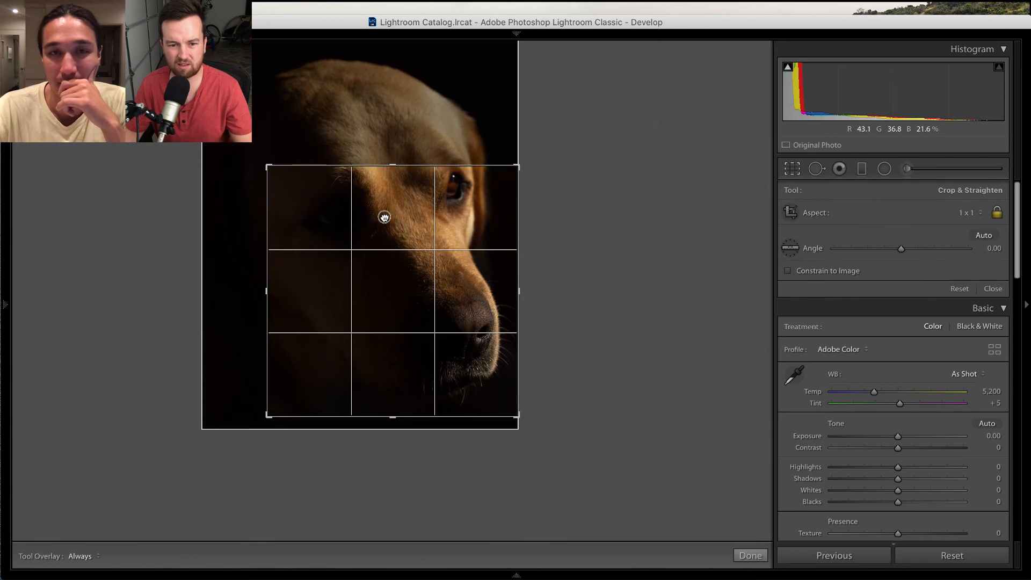
{"action": "key", "text": "Return"}
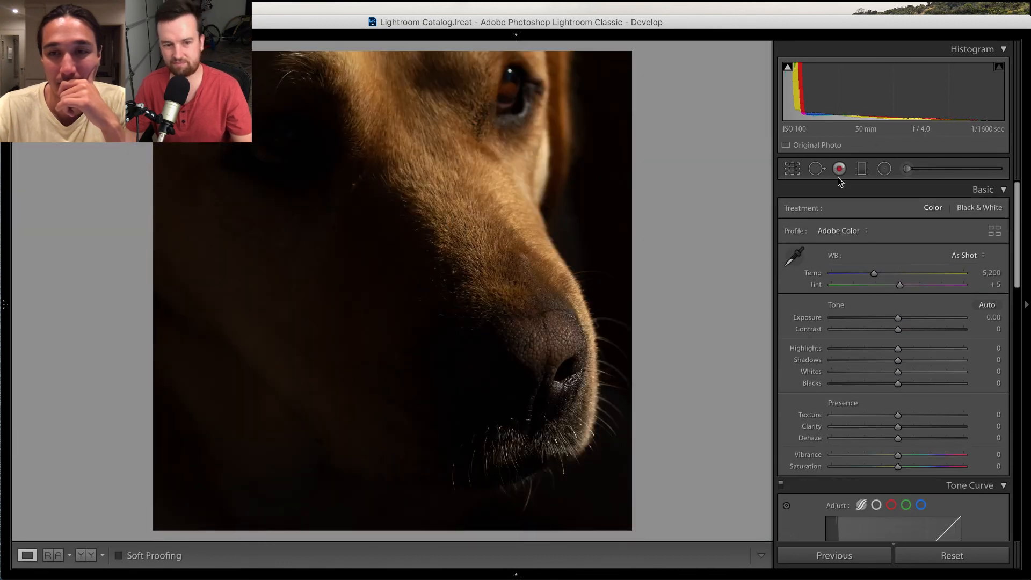
Unlock the crop's aspect ratio and narrow the frame by trimming the dark side behind the dog's face
{"action": "left_click", "coordinate": [791, 168]}
{"action": "left_click", "coordinate": [999, 215]}
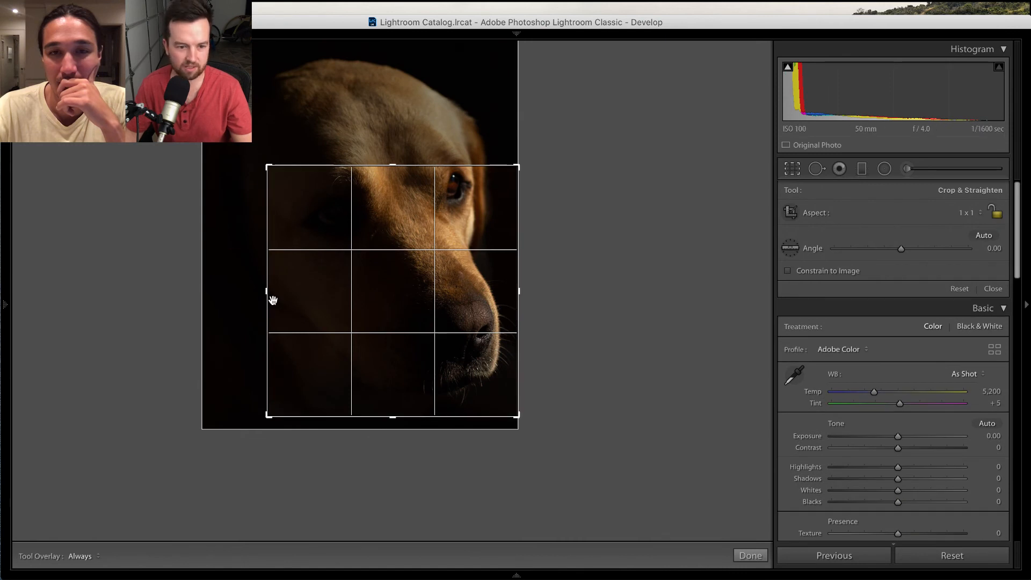
{"action": "left_click_drag", "start_coordinate": [269, 292], "coordinate": [292, 293]}
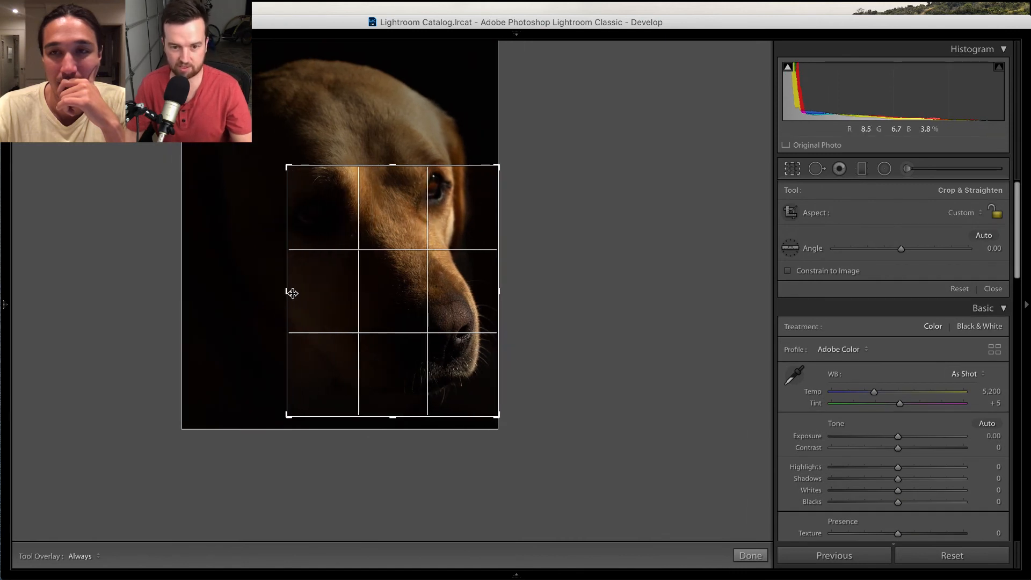
{"action": "key", "text": "Return"}
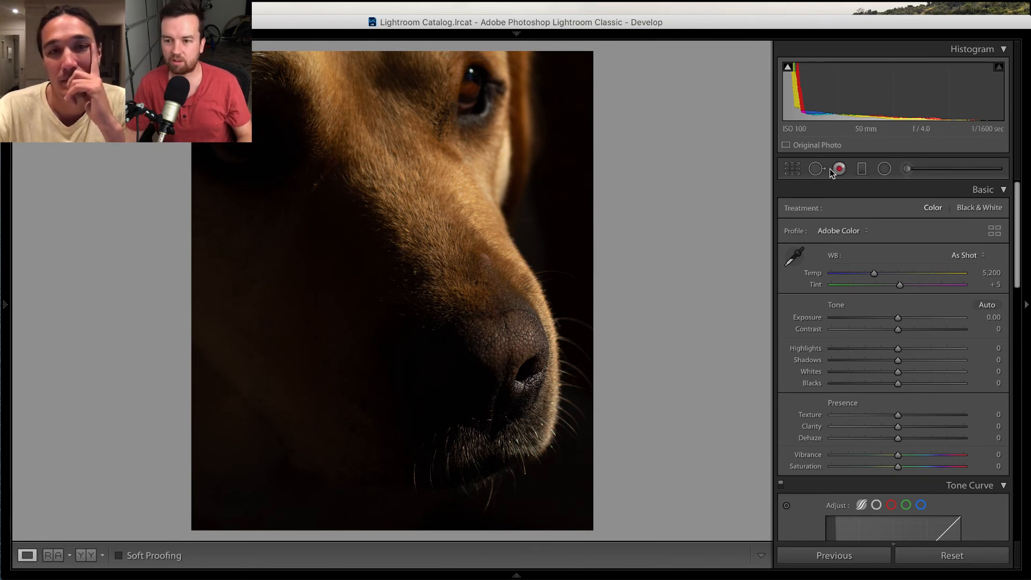
Draw a diagonal graduated filter over the dark side of the dog's face, adjusting its position, angle and width with the mask overlay
{"action": "left_click", "coordinate": [861, 169]}
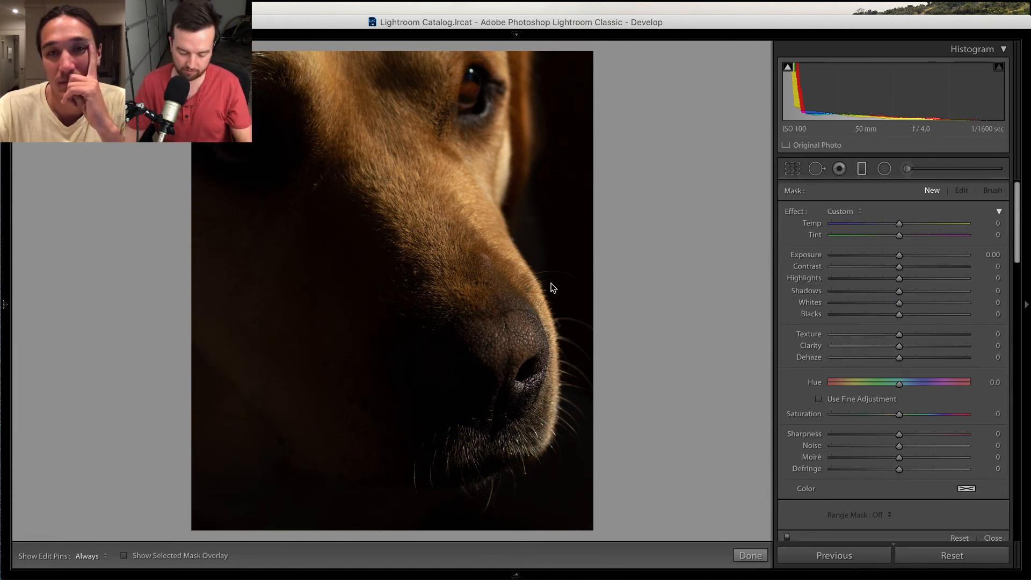
{"action": "left_click_drag", "start_coordinate": [256, 225], "coordinate": [457, 399]}
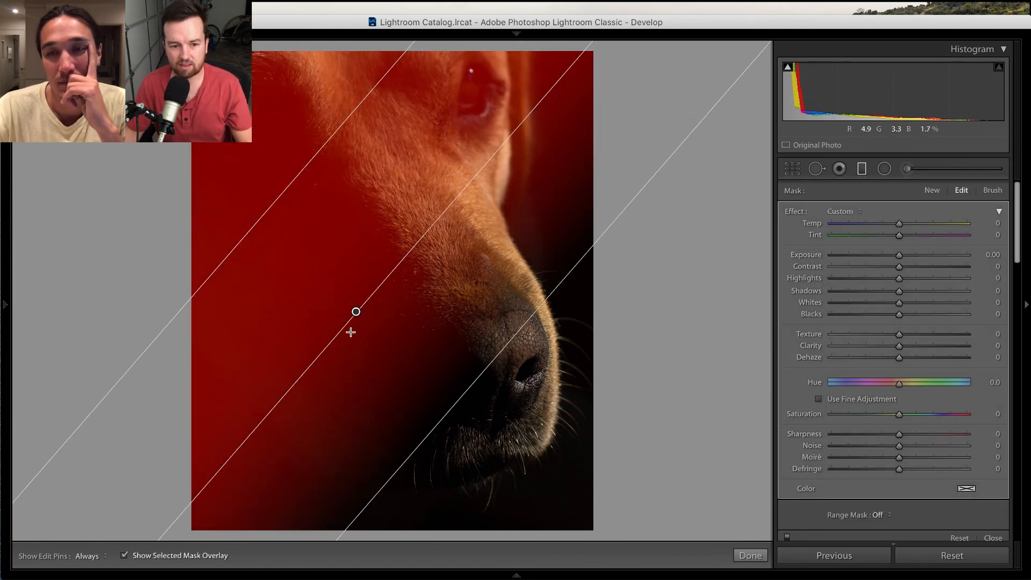
{"action": "left_click_drag", "start_coordinate": [357, 311], "coordinate": [380, 286]}
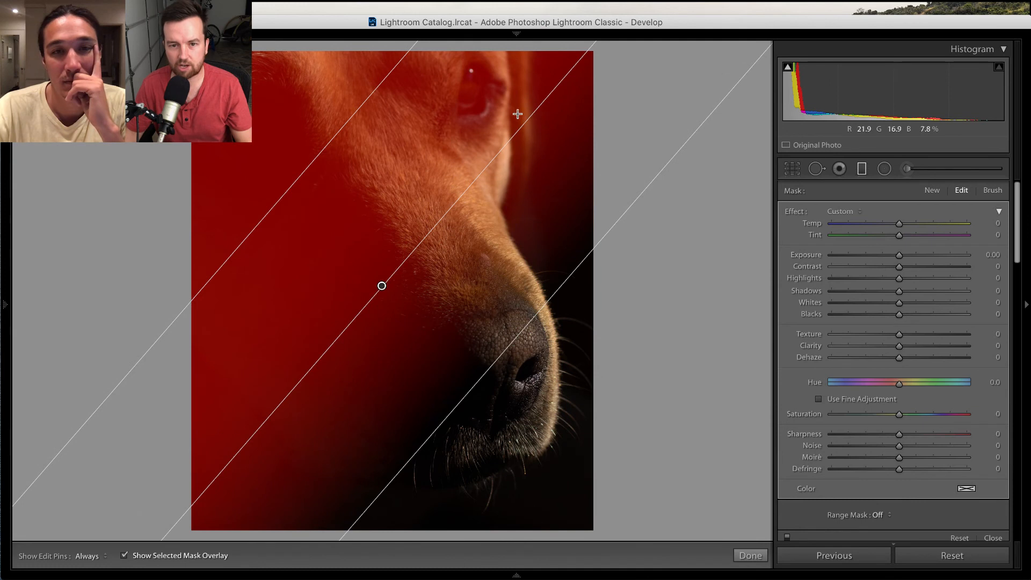
{"action": "left_click_drag", "start_coordinate": [524, 115], "coordinate": [531, 119]}
{"action": "left_click_drag", "start_coordinate": [509, 346], "coordinate": [463, 310]}
{"action": "left_click_drag", "start_coordinate": [370, 264], "coordinate": [371, 265]}
{"action": "key", "text": "o"}
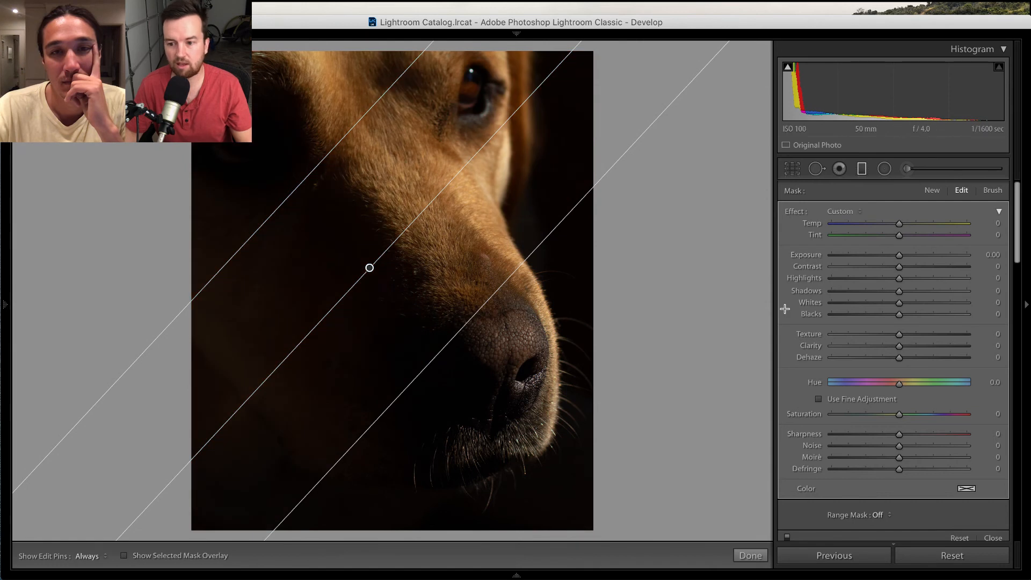
Set the graduated filter's Sharpness to −100 and Clarity to −12, after trying Texture at −30 and resetting it to 0
{"action": "left_click", "coordinate": [885, 347]}
{"action": "left_click", "coordinate": [883, 334]}
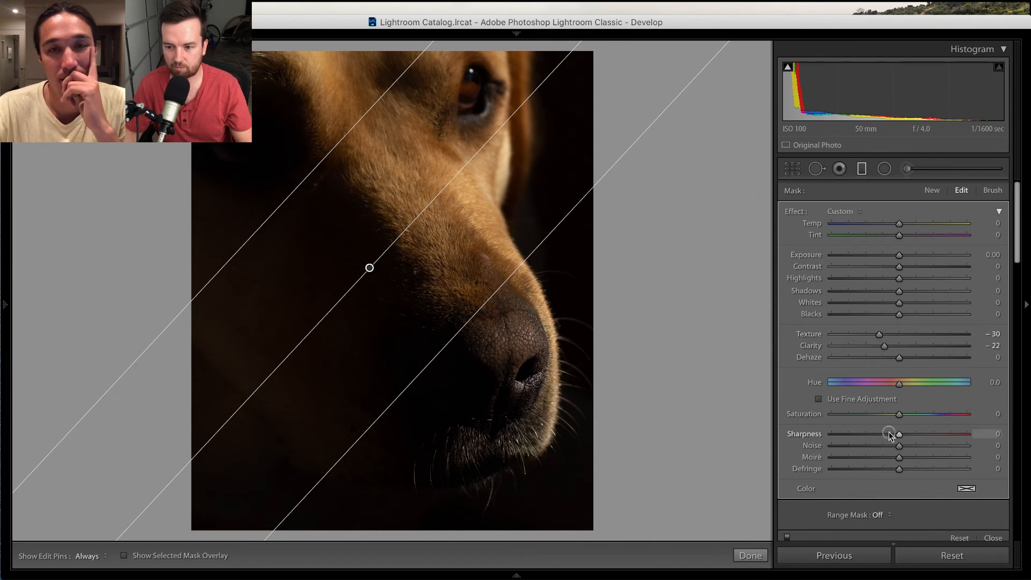
{"action": "left_click_drag", "start_coordinate": [846, 439], "coordinate": [832, 435]}
{"action": "double_click", "coordinate": [881, 333]}
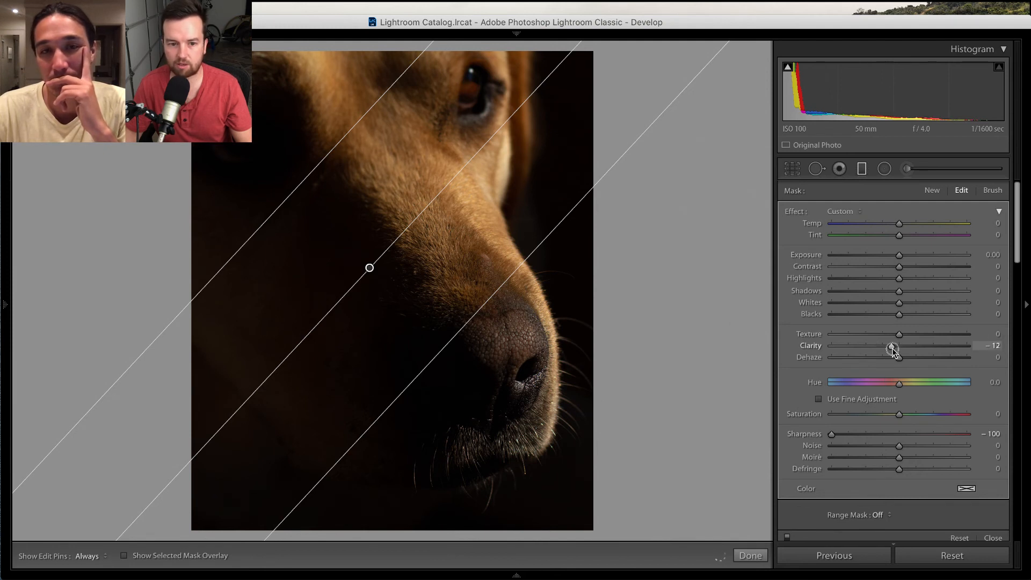
Shift the graduated filter closer to the snout, widen its transition toward the dark side of the face, and finish the filter
{"action": "left_click_drag", "start_coordinate": [370, 268], "coordinate": [395, 289]}
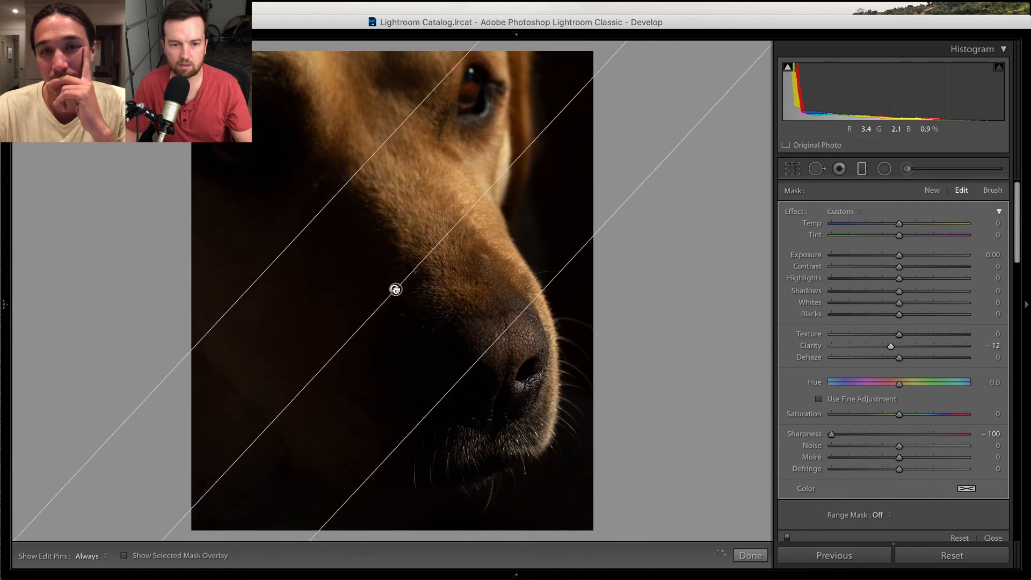
{"action": "left_click_drag", "start_coordinate": [299, 237], "coordinate": [247, 200]}
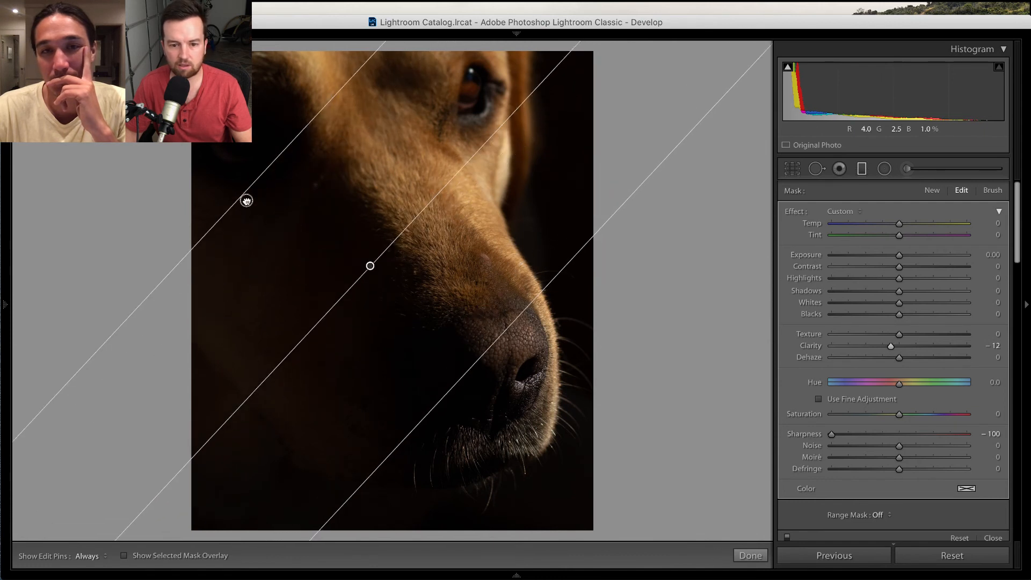
{"action": "left_click", "coordinate": [751, 555]}
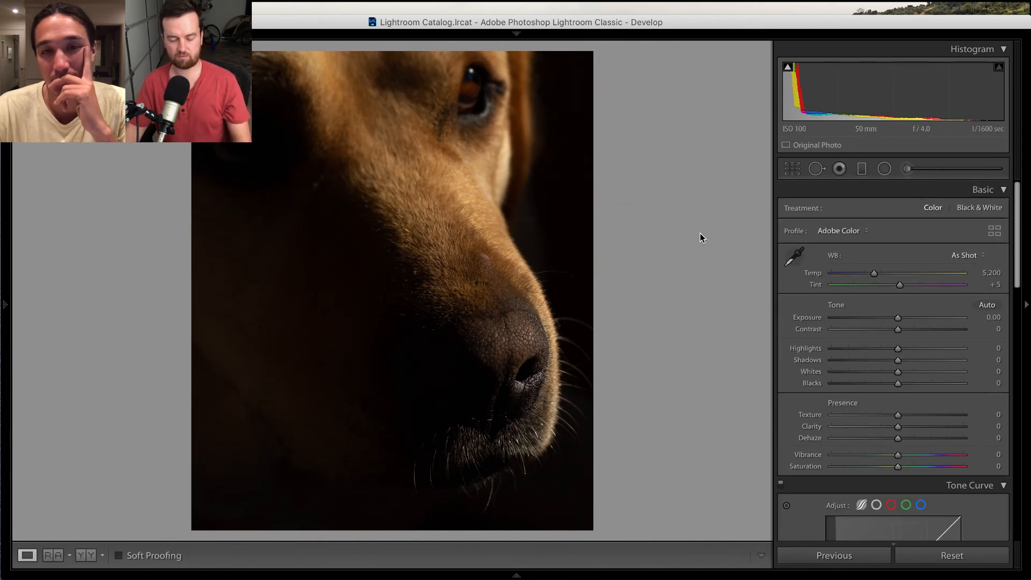
Compare the dog photo before and after the edits twice
{"action": "key", "text": "backslash"}
{"action": "key", "text": "backslash"}
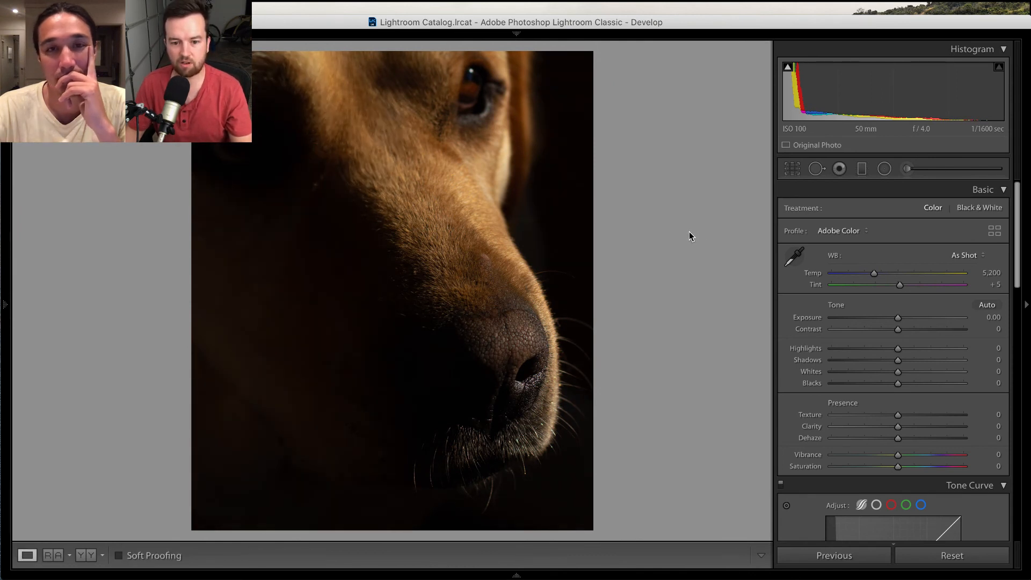
{"action": "key", "text": "backslash"}
{"action": "key", "text": "backslash"}
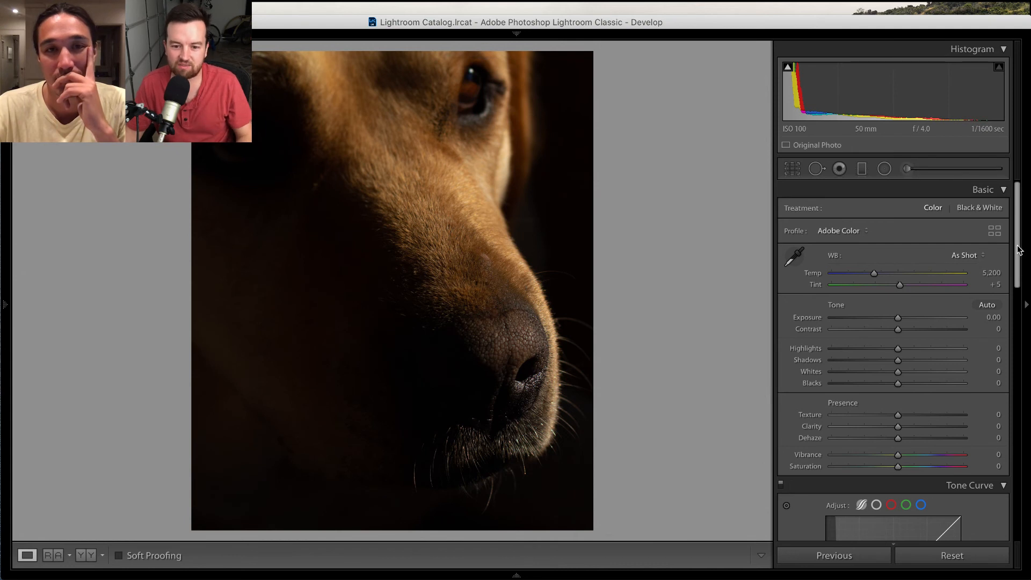
Try a lower top edge for the crop near the eye, restore it, and extend the crop's bottom edge below the dog's chin
{"action": "left_click", "coordinate": [786, 170]}
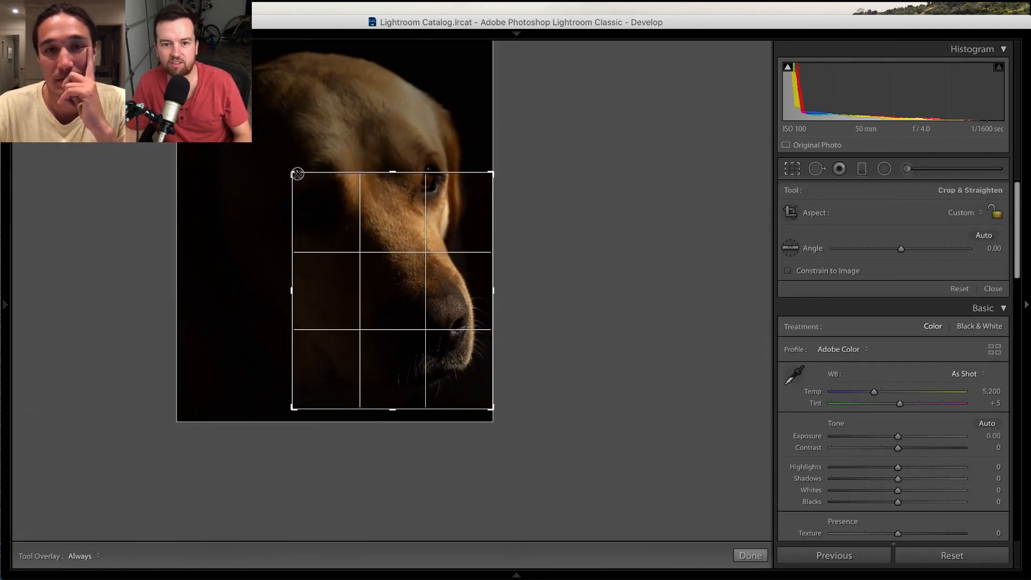
{"action": "key", "text": "Return"}
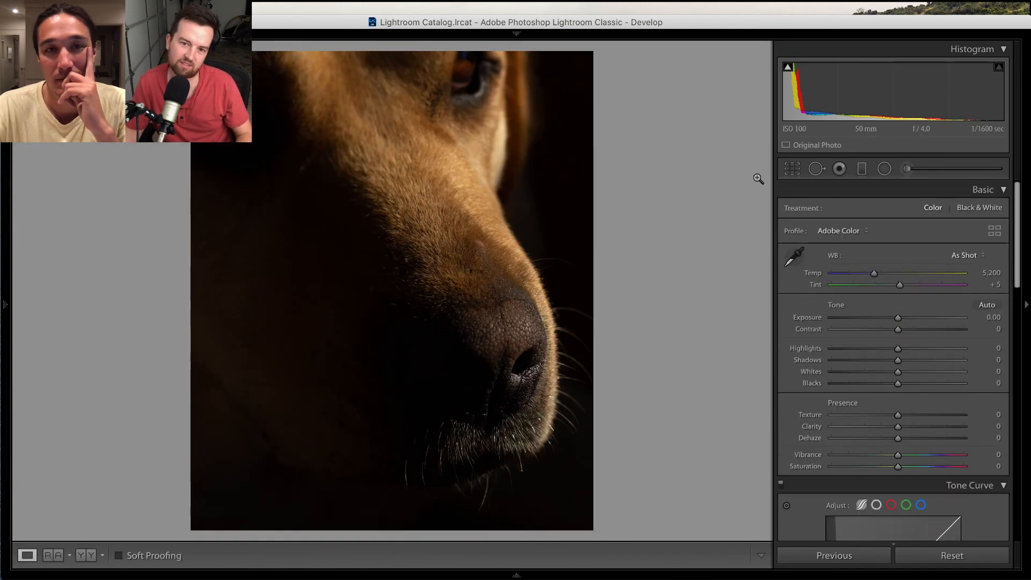
{"action": "left_click", "coordinate": [793, 170]}
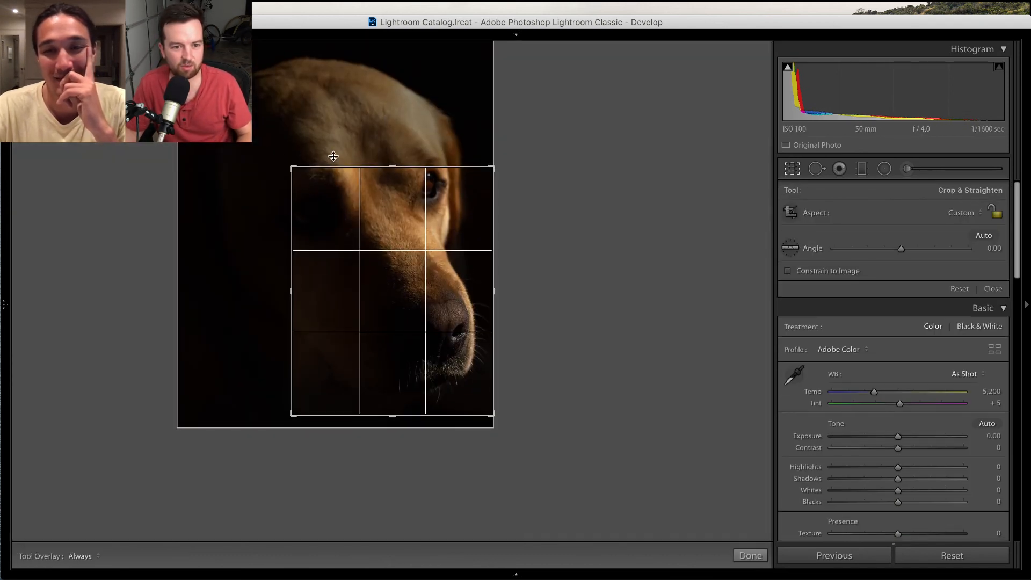
{"action": "mouse_move", "coordinate": [446, 32]}
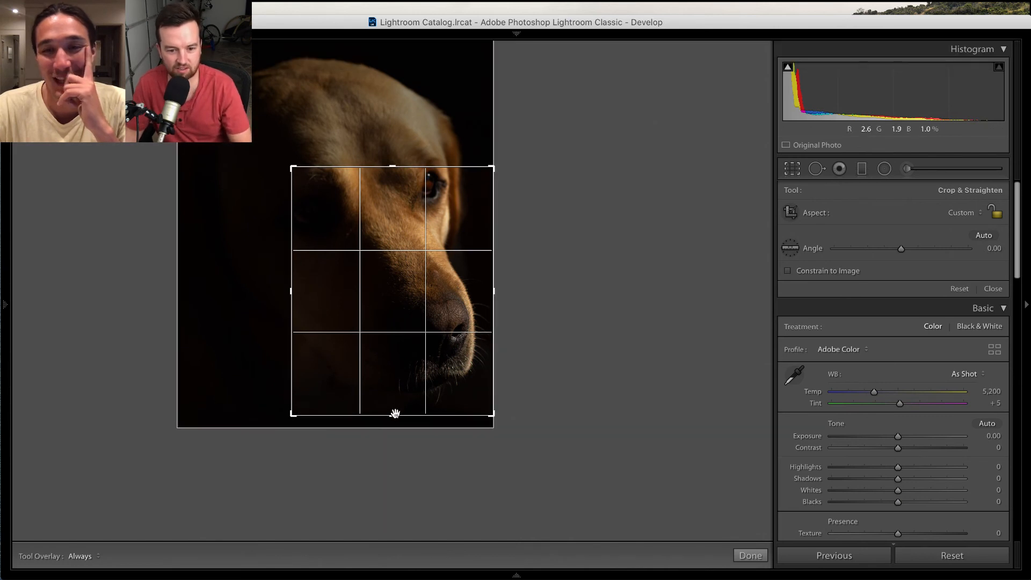
{"action": "left_click_drag", "start_coordinate": [395, 414], "coordinate": [393, 444]}
{"action": "key", "text": "Return"}
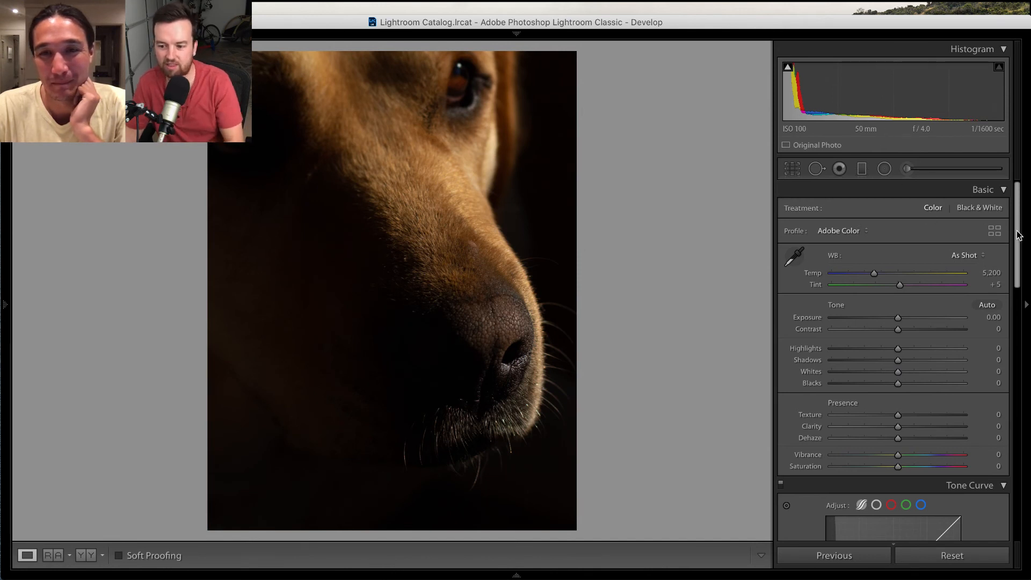
Set the photo's Exposure to +3.10, Highlights to −56, Shadows and Whites to −12, and Blacks to −17
{"action": "scroll", "coordinate": [1008, 260], "scroll_direction": "down", "scroll_amount": 3}
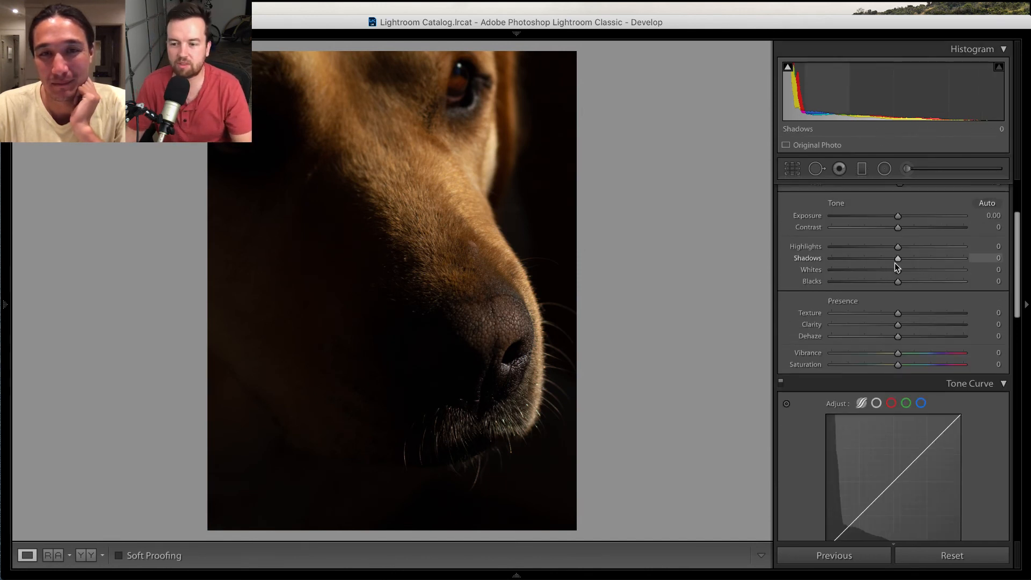
{"action": "left_click_drag", "start_coordinate": [901, 261], "coordinate": [893, 289]}
{"action": "mouse_move", "coordinate": [897, 246]}
{"action": "left_mouse_down"}
{"action": "mouse_move", "coordinate": [949, 248]}
{"action": "mouse_move", "coordinate": [910, 248]}
{"action": "left_mouse_up"}
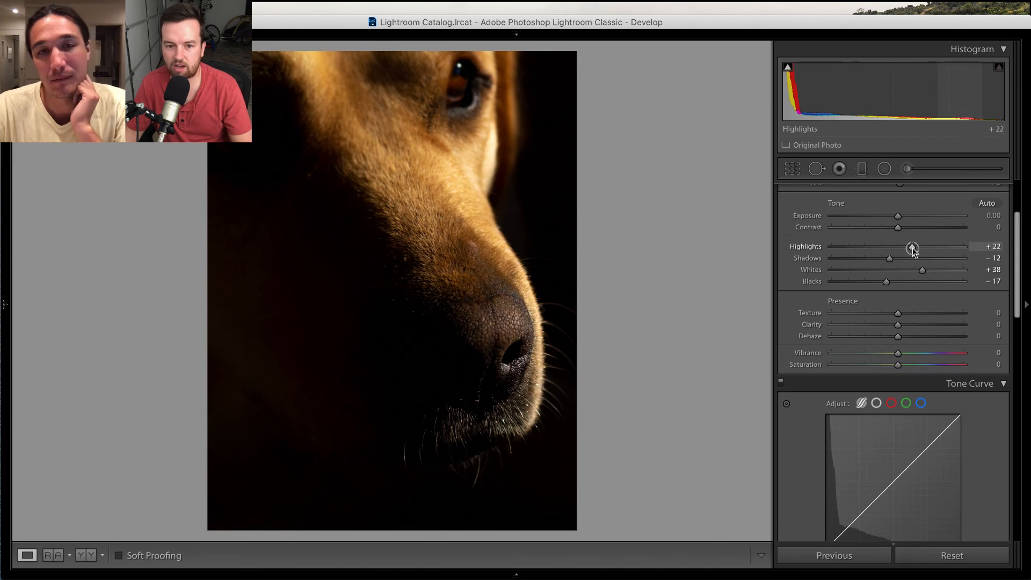
{"action": "left_click_drag", "start_coordinate": [898, 216], "coordinate": [860, 248]}
{"action": "left_click_drag", "start_coordinate": [911, 270], "coordinate": [889, 271]}
{"action": "mouse_move", "coordinate": [921, 216]}
{"action": "left_mouse_down"}
{"action": "mouse_move", "coordinate": [979, 209]}
{"action": "mouse_move", "coordinate": [939, 217]}
{"action": "left_mouse_up"}
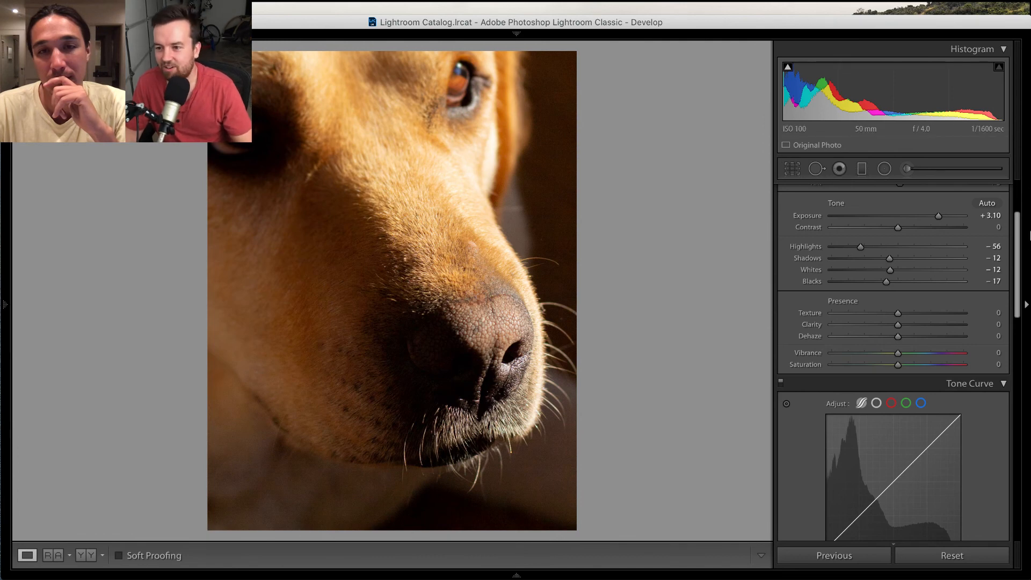
{"action": "scroll", "coordinate": [1020, 245], "scroll_direction": "down", "scroll_amount": 2}
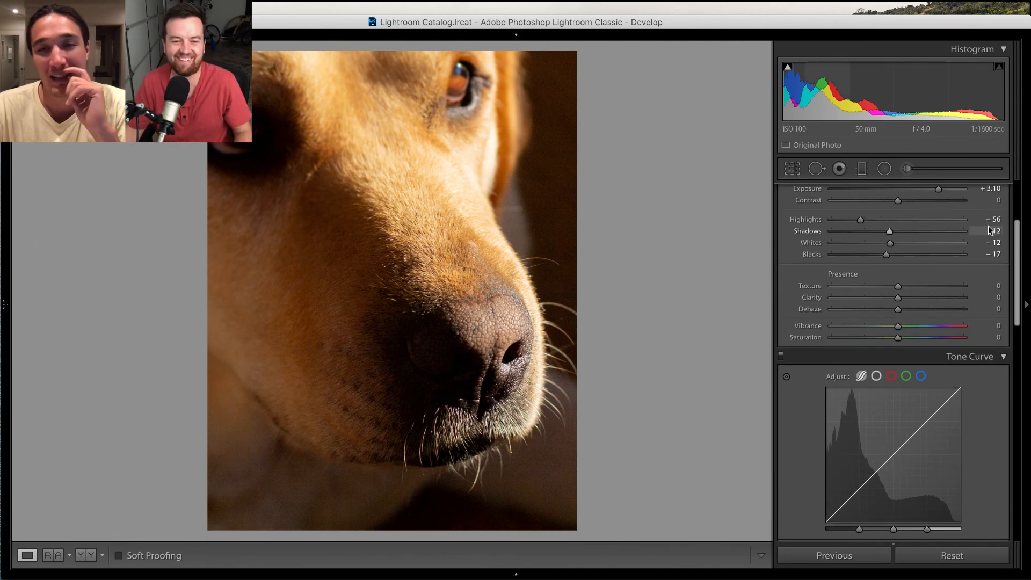
{"action": "key", "text": "super+Tab"}
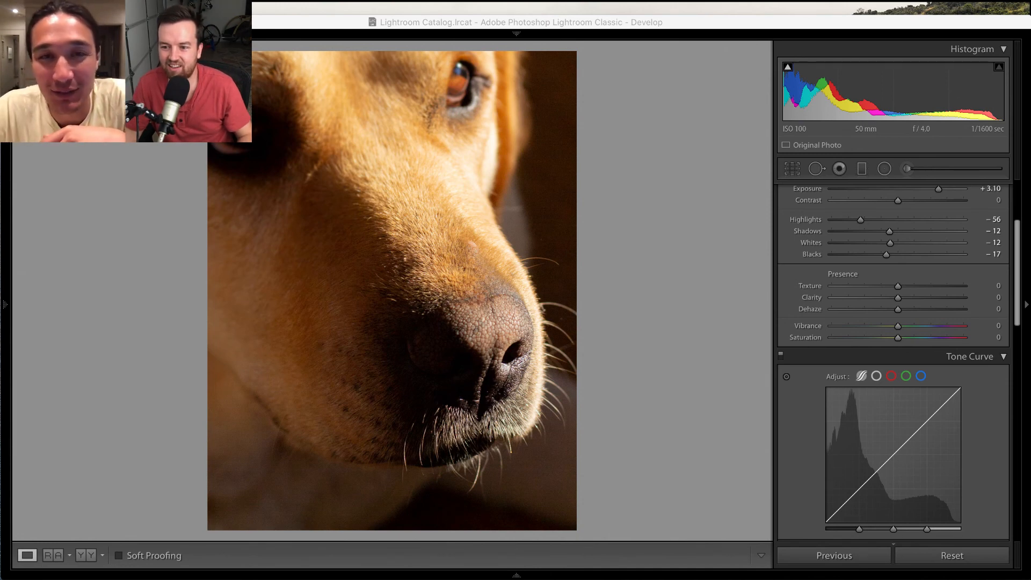
{"action": "left_click", "coordinate": [636, 432]}
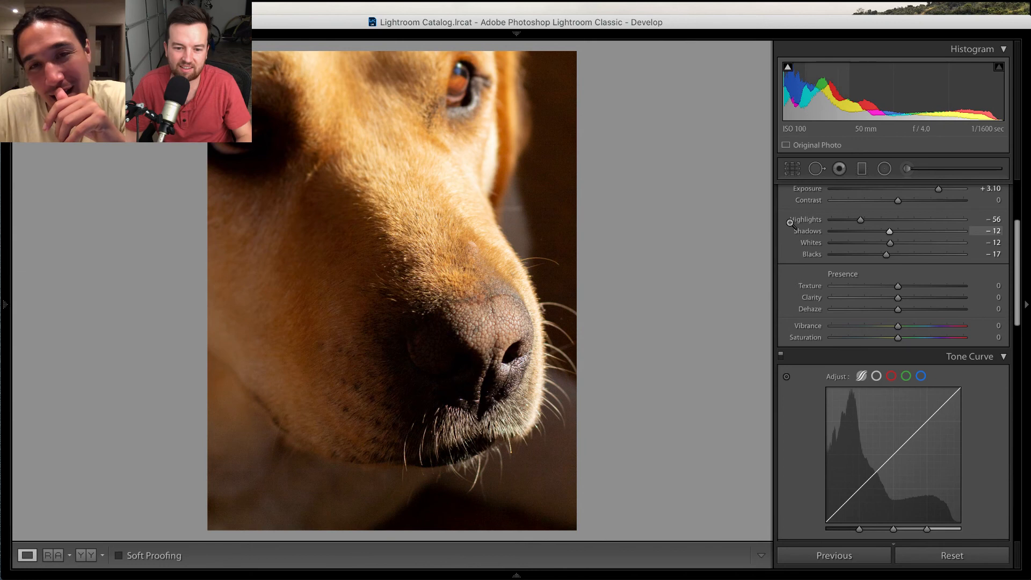
Try tightening the crop in several stages until only the dog's snout is left, without the eyes
{"action": "left_click", "coordinate": [806, 176]}
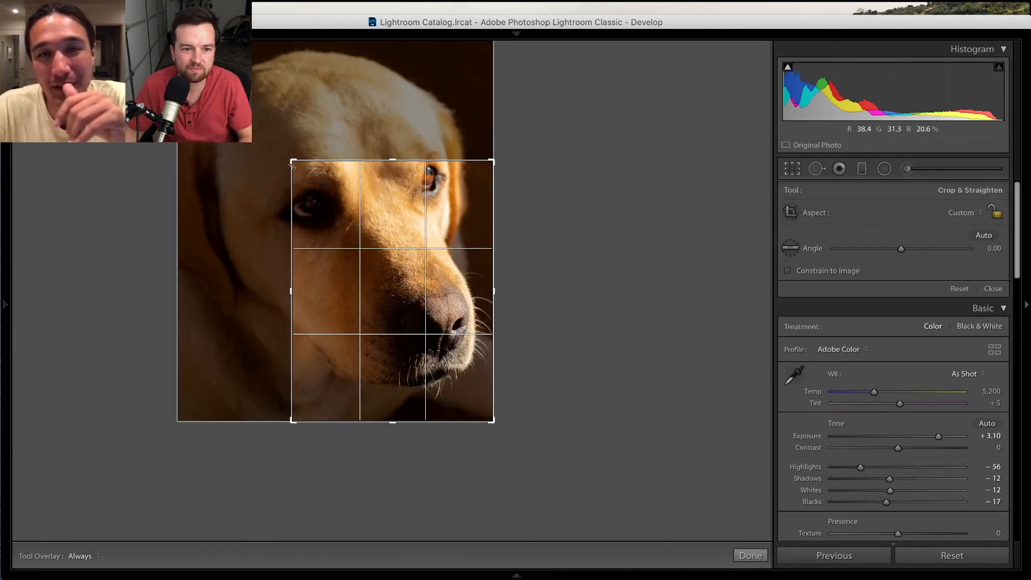
{"action": "left_click_drag", "start_coordinate": [293, 164], "coordinate": [301, 168]}
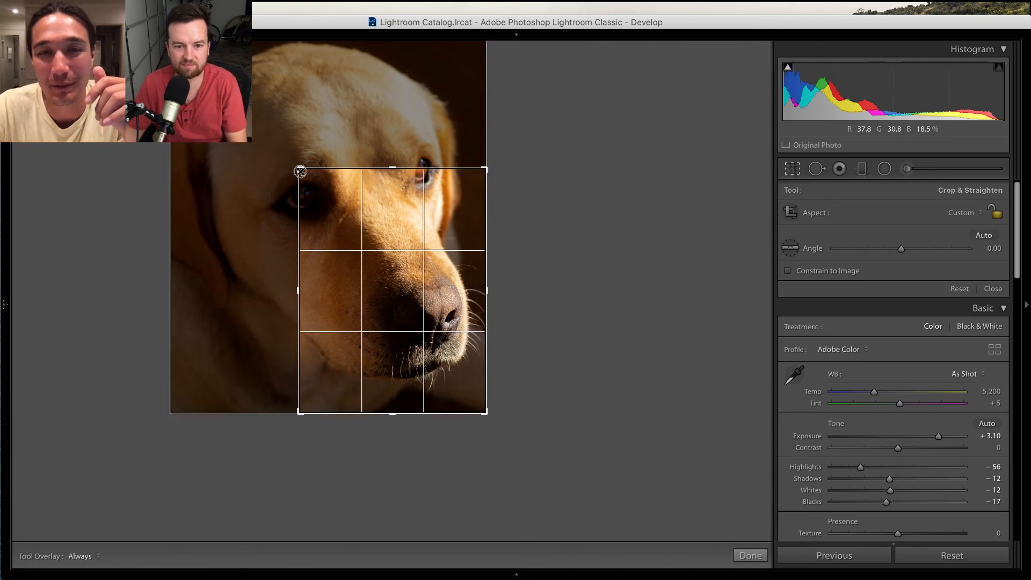
{"action": "key", "text": "Return"}
{"action": "left_click", "coordinate": [792, 169]}
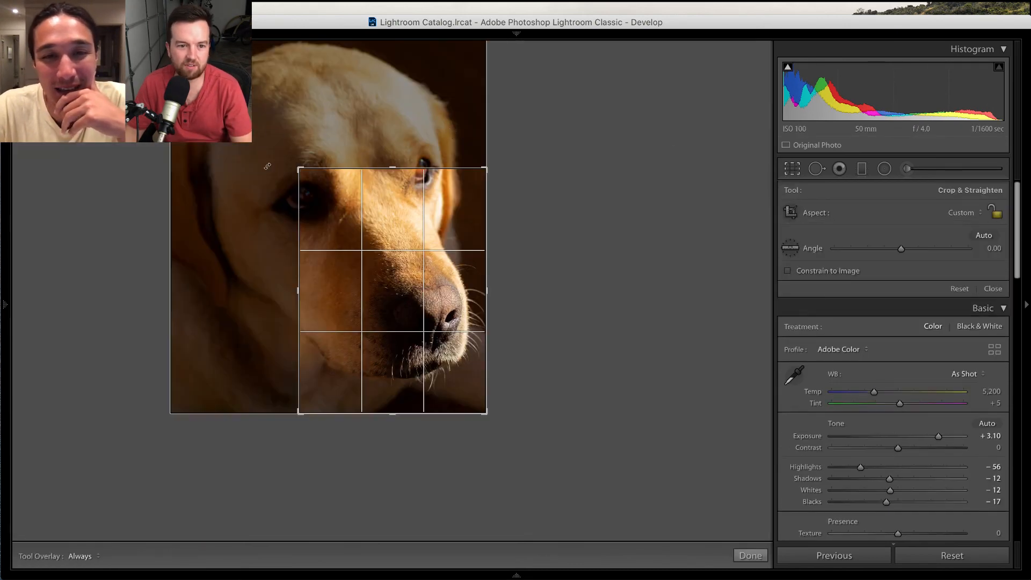
{"action": "left_click_drag", "start_coordinate": [299, 166], "coordinate": [323, 186]}
{"action": "key", "text": "Return"}
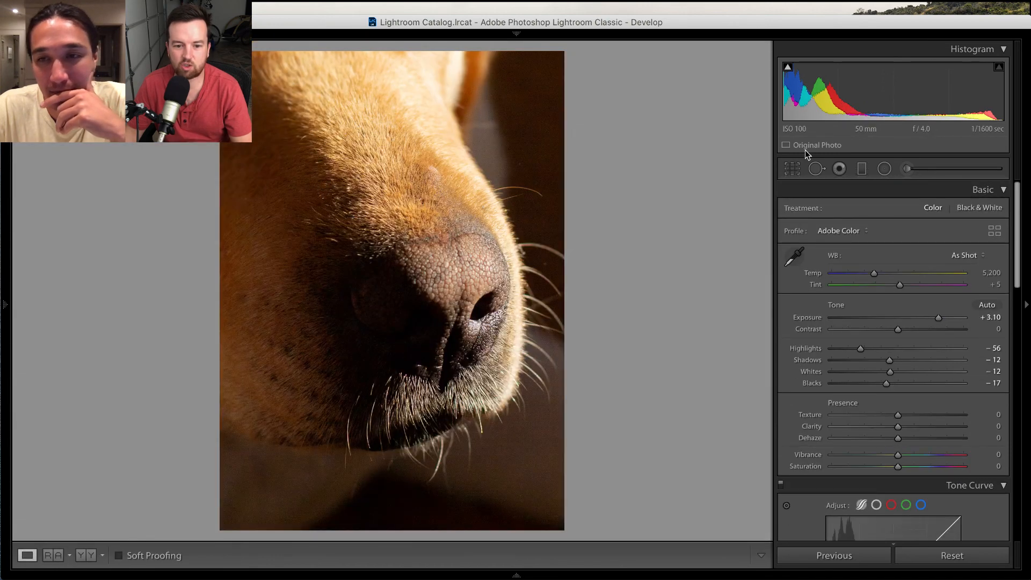
{"action": "left_click", "coordinate": [787, 170]}
{"action": "left_click_drag", "start_coordinate": [318, 186], "coordinate": [322, 184]}
{"action": "key", "text": "Return"}
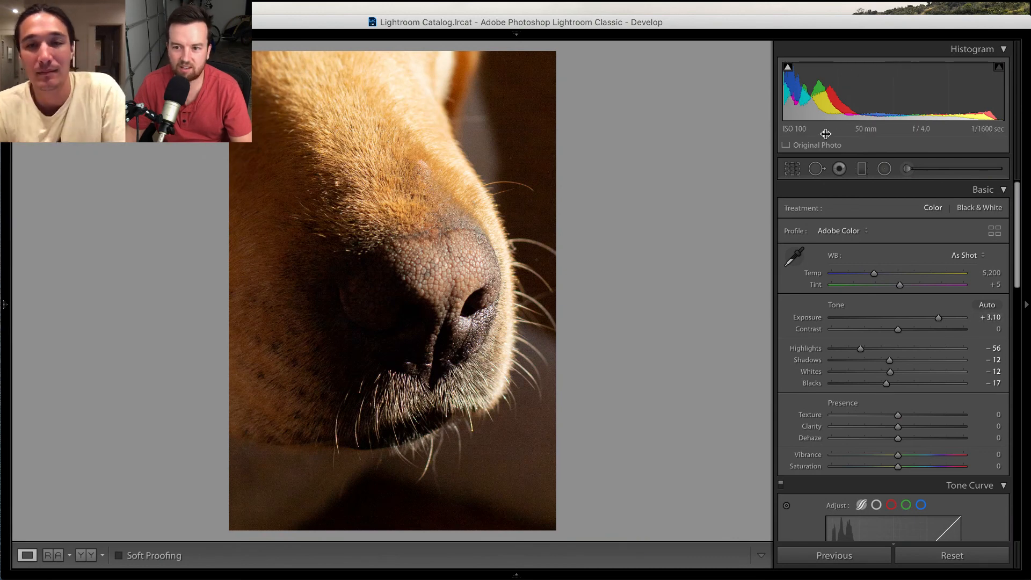
Try a wider crop showing the dog's whole head, and tighten it again around the snout with one eye near the upper edge
{"action": "left_click", "coordinate": [796, 170]}
{"action": "left_click_drag", "start_coordinate": [322, 188], "coordinate": [251, 95]}
{"action": "key", "text": "Return"}
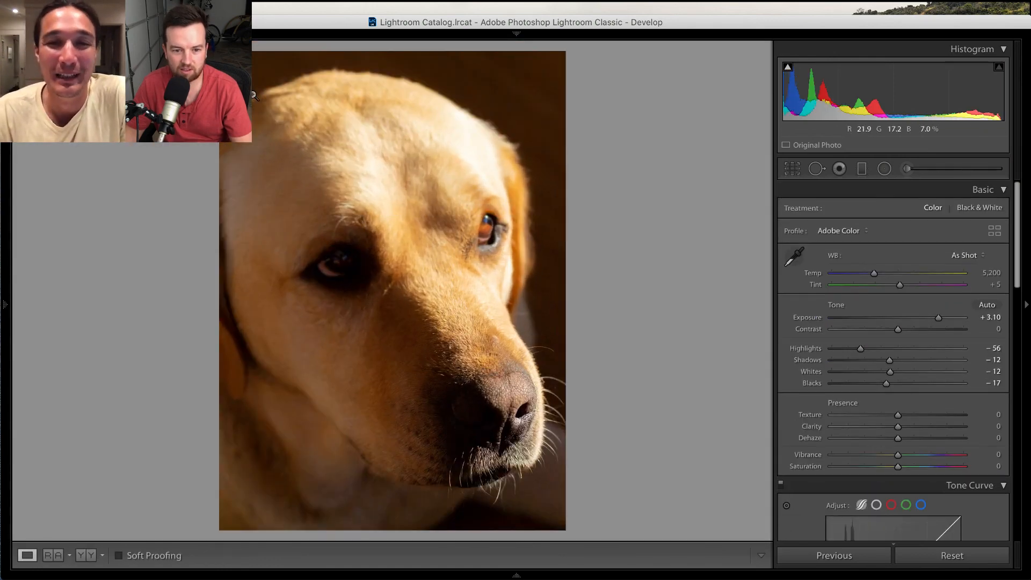
{"action": "left_click", "coordinate": [798, 172]}
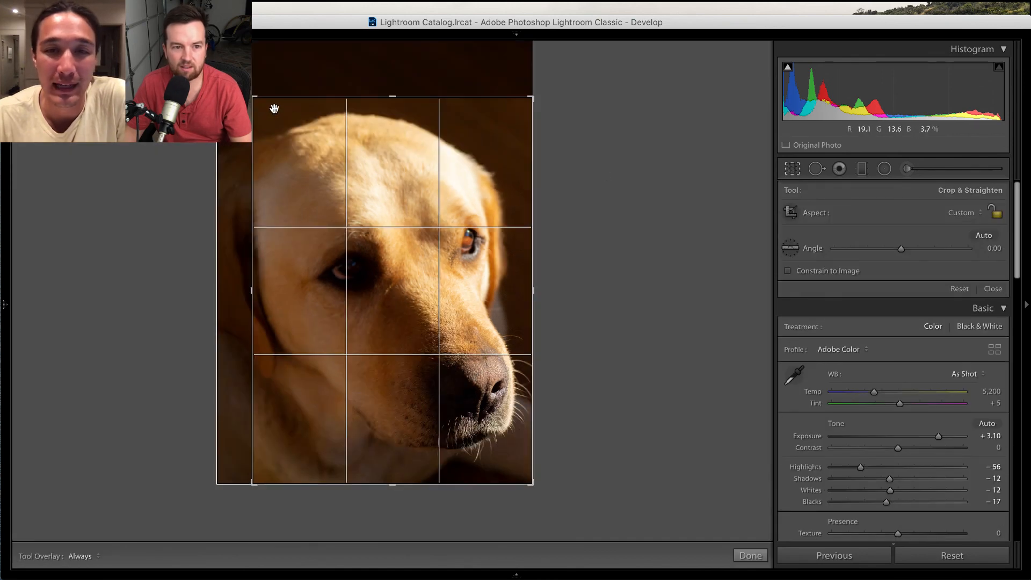
{"action": "left_click_drag", "start_coordinate": [256, 98], "coordinate": [304, 166]}
{"action": "key", "text": "Return"}
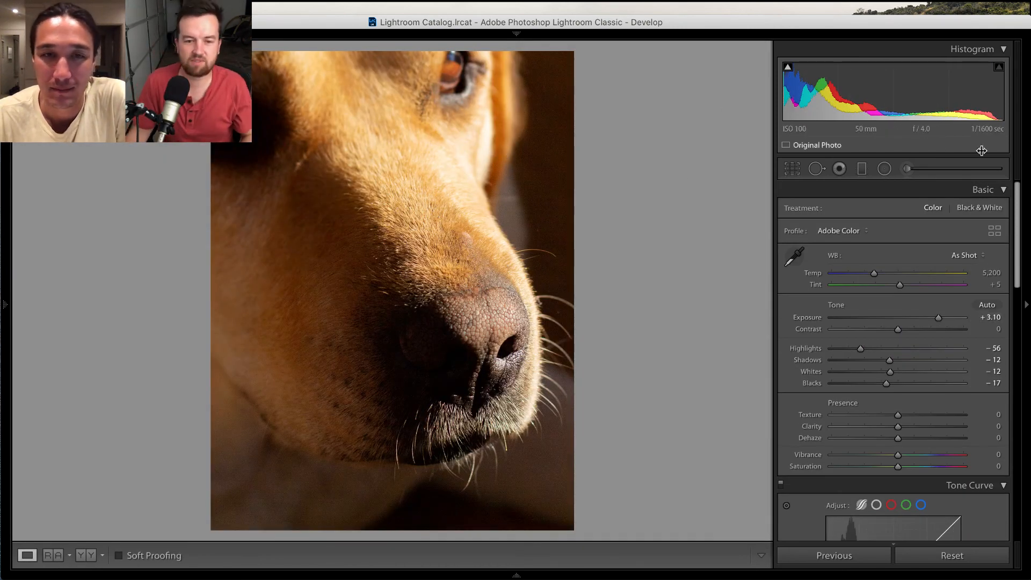
Warm the photo's white balance by setting Temp to 6,010
{"action": "left_click_drag", "start_coordinate": [1017, 222], "coordinate": [1026, 268]}
{"action": "scroll", "coordinate": [1024, 268], "scroll_direction": "down", "scroll_amount": 3}
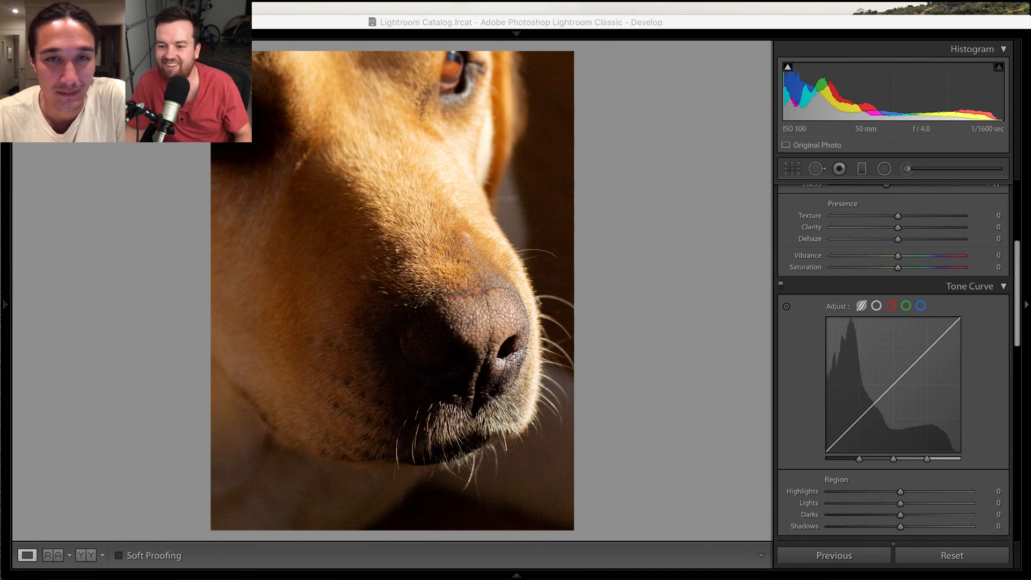
{"action": "left_click", "coordinate": [987, 232]}
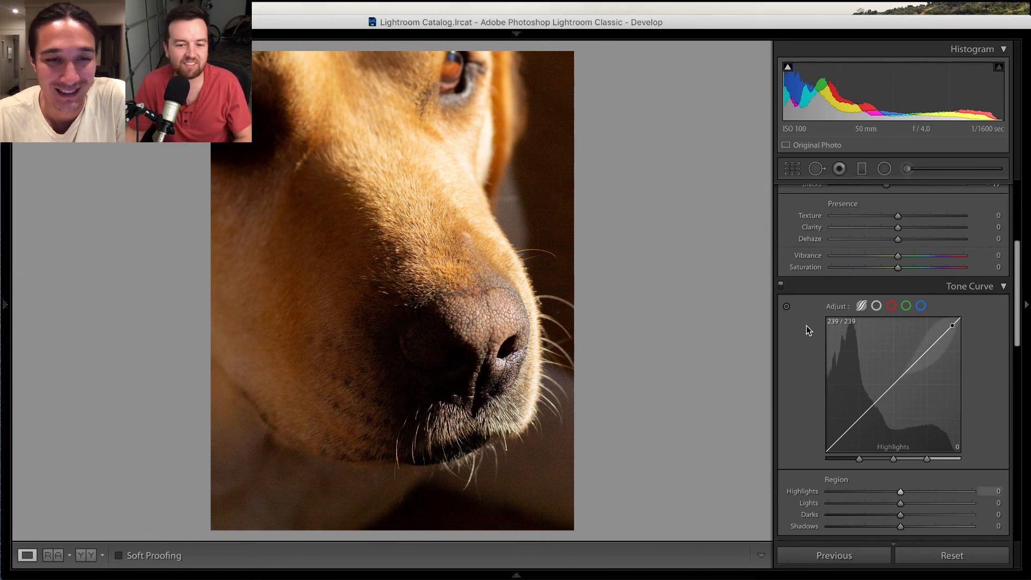
{"action": "left_click_drag", "start_coordinate": [1021, 262], "coordinate": [1019, 195]}
{"action": "left_click_drag", "start_coordinate": [873, 274], "coordinate": [884, 275]}
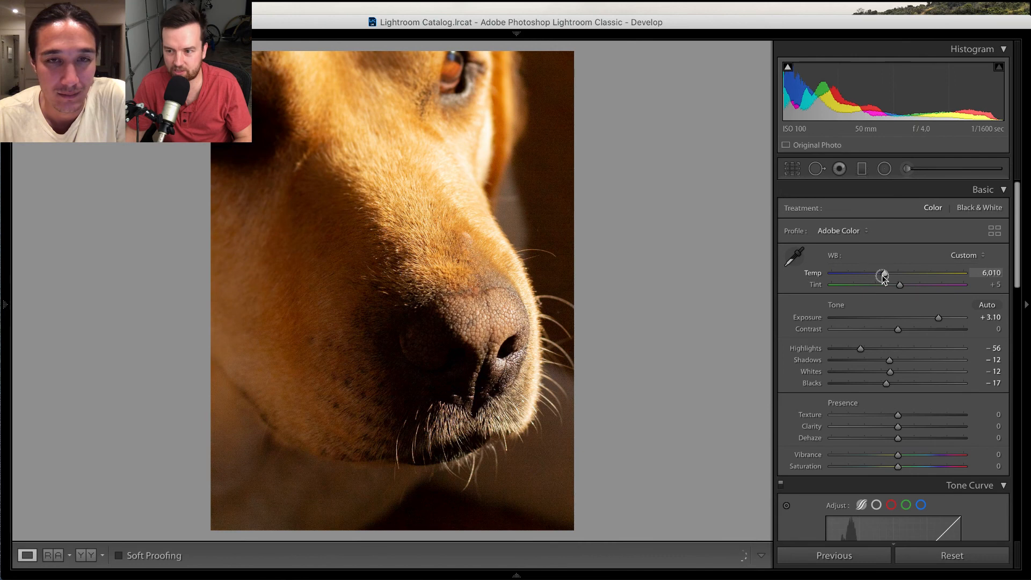
Try lowering the overall Saturation, reset it, and look through the HSL and Split Toning settings
{"action": "left_click_drag", "start_coordinate": [1019, 220], "coordinate": [1020, 244]}
{"action": "left_click_drag", "start_coordinate": [898, 390], "coordinate": [770, 396]}
{"action": "double_click", "coordinate": [818, 395]}
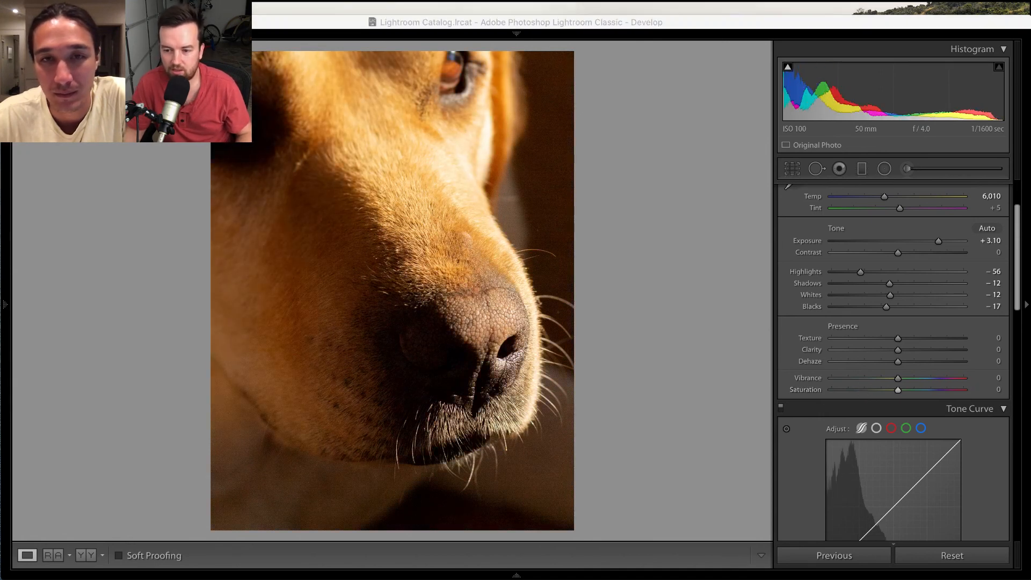
{"action": "scroll", "coordinate": [1010, 399], "scroll_direction": "down", "scroll_amount": 10}
{"action": "scroll", "coordinate": [1010, 399], "scroll_direction": "up", "scroll_amount": 2}
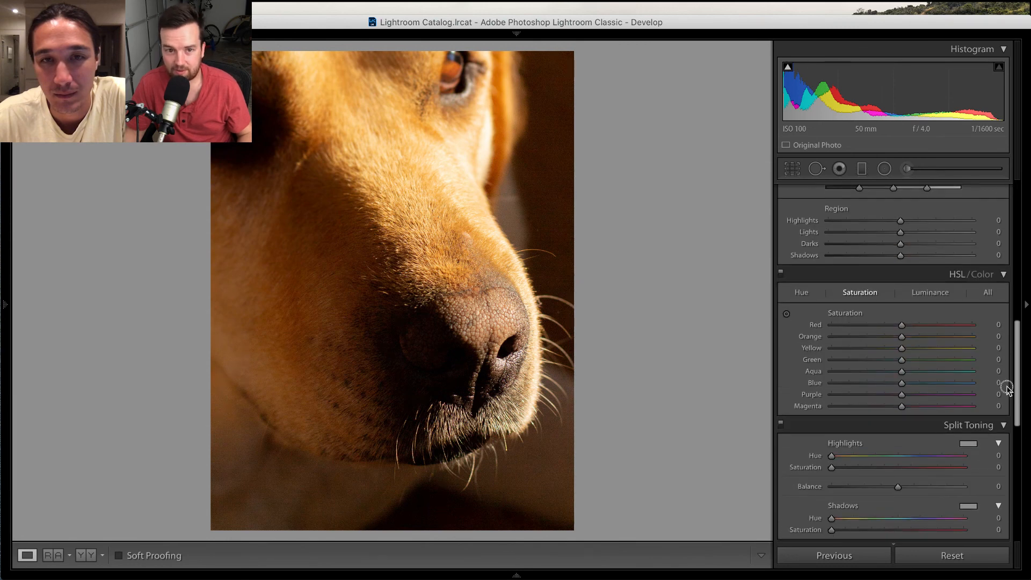
{"action": "scroll", "coordinate": [1007, 388], "scroll_direction": "down", "scroll_amount": 1}
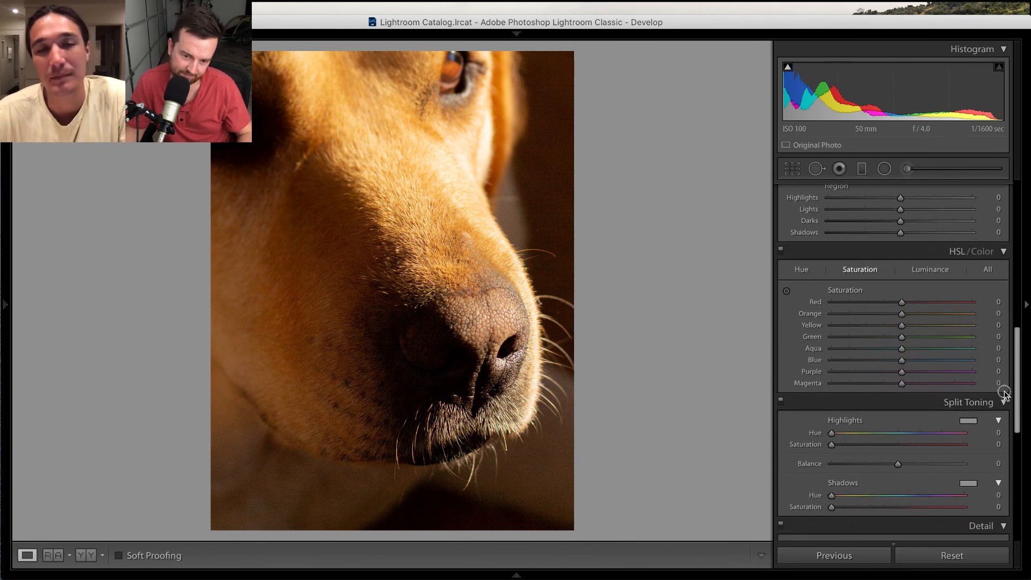
Paint a new adjustment brush mask over the dark side of the nose at size 14.8, with the mask overlay shown
{"action": "left_click", "coordinate": [903, 170]}
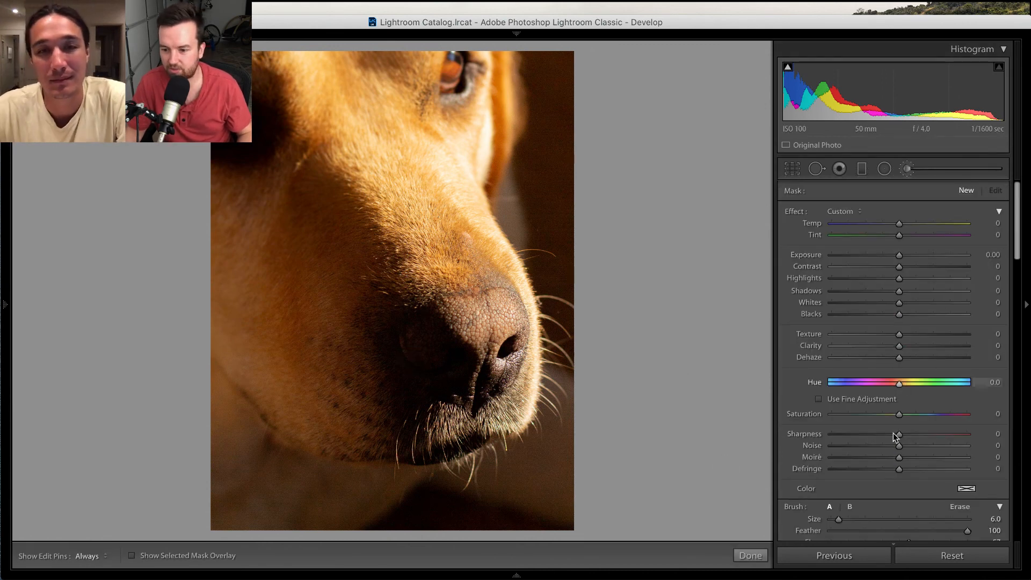
{"action": "left_click_drag", "start_coordinate": [842, 519], "coordinate": [851, 519]}
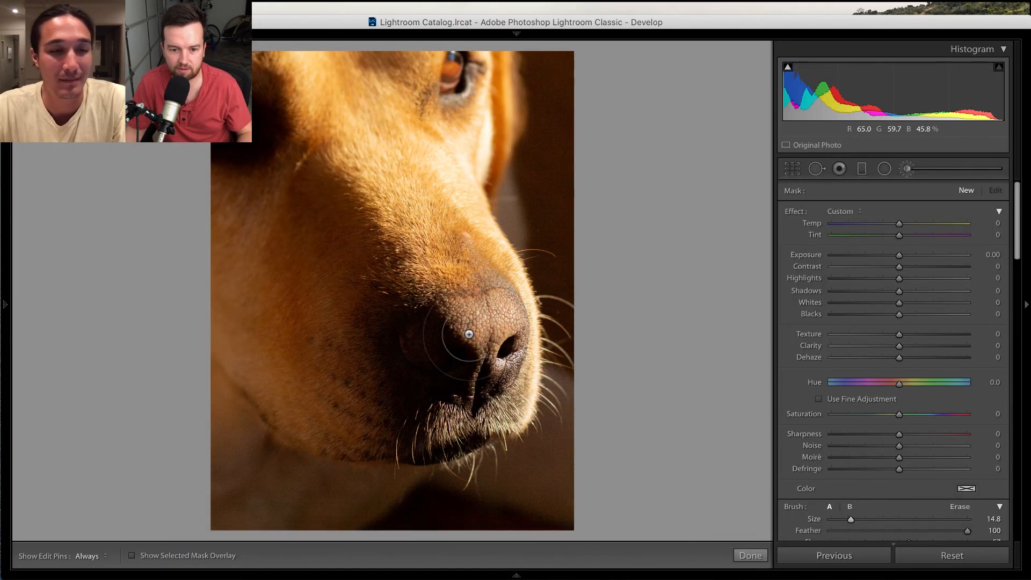
{"action": "left_click", "coordinate": [457, 323]}
{"action": "key", "text": "o"}
{"action": "mouse_move", "coordinate": [451, 366]}
{"action": "left_mouse_down"}
{"action": "mouse_move", "coordinate": [469, 331]}
{"action": "mouse_move", "coordinate": [424, 331]}
{"action": "mouse_move", "coordinate": [405, 373]}
{"action": "mouse_move", "coordinate": [460, 376]}
{"action": "left_mouse_up"}
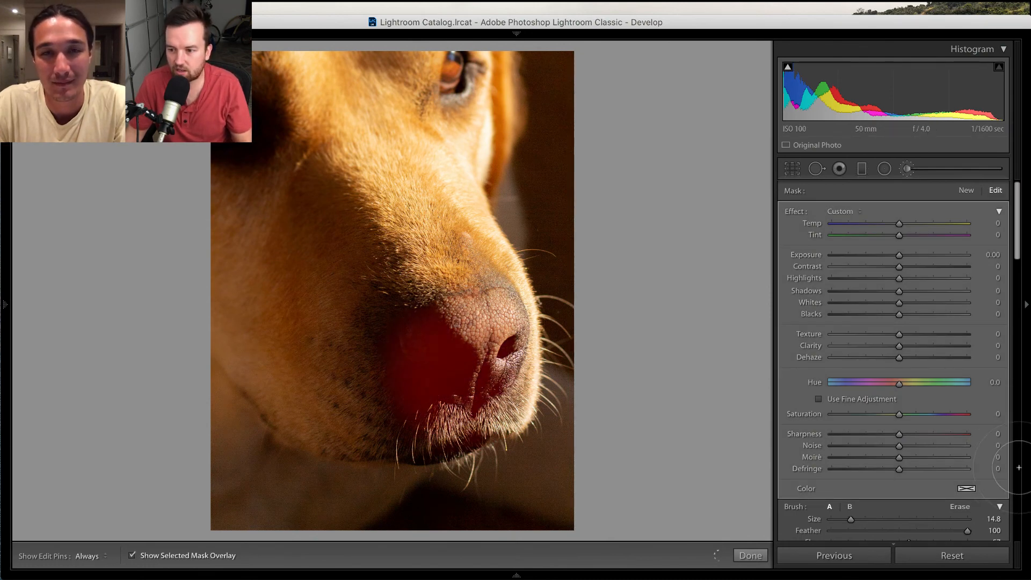
Set the brush Flow to 80 and Density to 77, and paint more of the mask over the lower nose and mouth
{"action": "left_click_drag", "start_coordinate": [1018, 234], "coordinate": [1018, 258]}
{"action": "left_click_drag", "start_coordinate": [911, 433], "coordinate": [940, 432]}
{"action": "left_click", "coordinate": [935, 454]}
{"action": "key", "text": "h"}
{"action": "mouse_move", "coordinate": [442, 390]}
{"action": "left_mouse_down"}
{"action": "mouse_move", "coordinate": [464, 415]}
{"action": "mouse_move", "coordinate": [450, 408]}
{"action": "mouse_move", "coordinate": [468, 394]}
{"action": "left_mouse_up"}
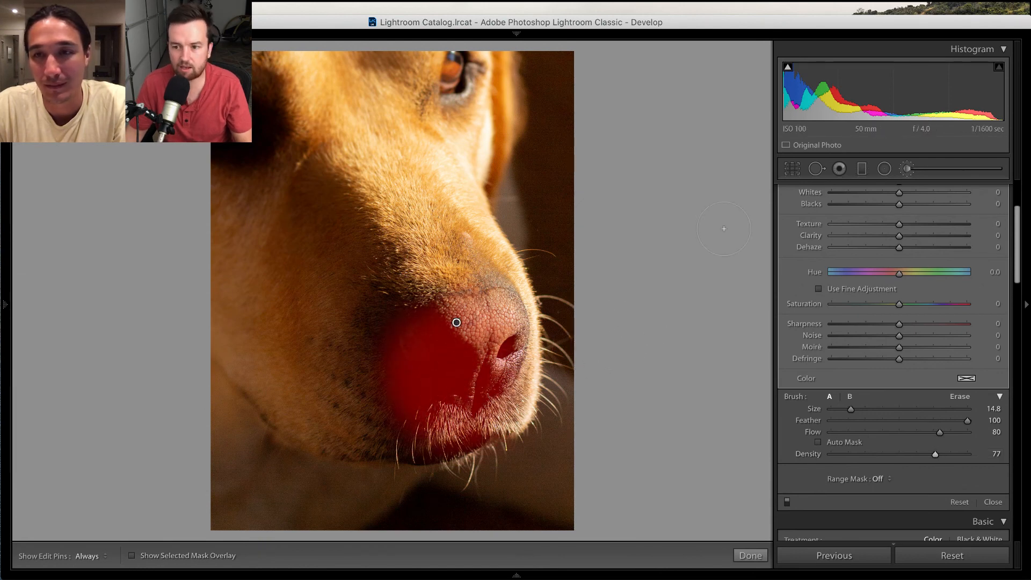
Set the nose mask's Exposure to 0.52, Shadows to 42, Blacks to −16, Texture to 30 and Clarity to 19, and finish the brush
{"action": "left_click_drag", "start_coordinate": [1017, 243], "coordinate": [1014, 203]}
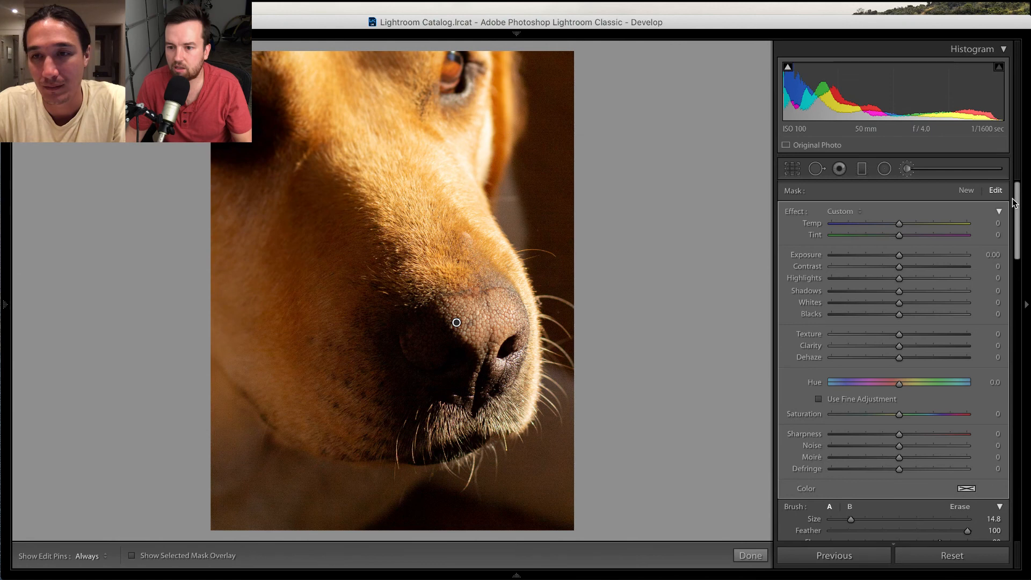
{"action": "left_click_drag", "start_coordinate": [921, 292], "coordinate": [935, 293]}
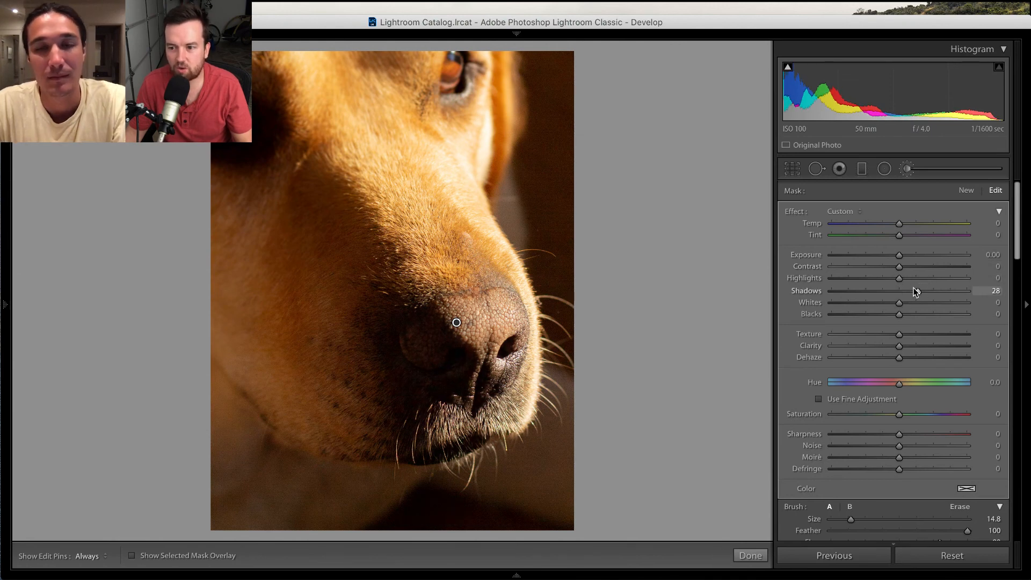
{"action": "left_click_drag", "start_coordinate": [921, 294], "coordinate": [927, 293]}
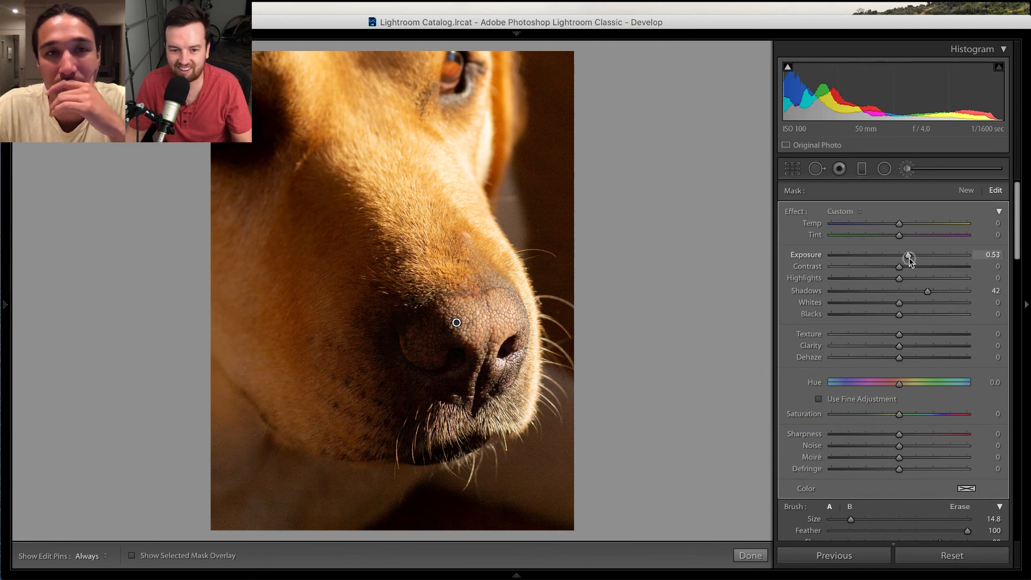
{"action": "left_click_drag", "start_coordinate": [909, 259], "coordinate": [910, 259]}
{"action": "left_click_drag", "start_coordinate": [898, 315], "coordinate": [924, 336]}
{"action": "left_click", "coordinate": [912, 345]}
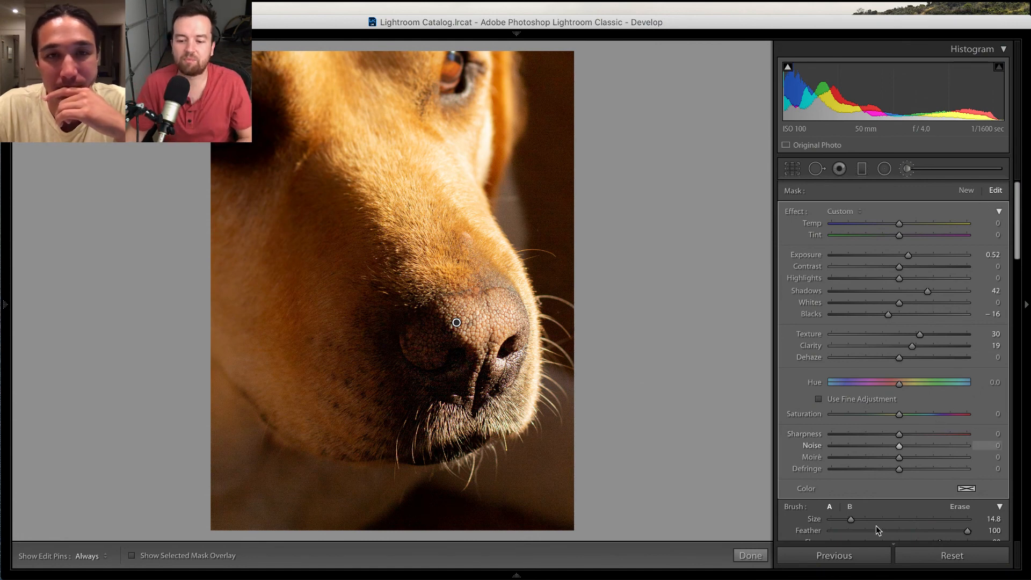
{"action": "left_click", "coordinate": [750, 555]}
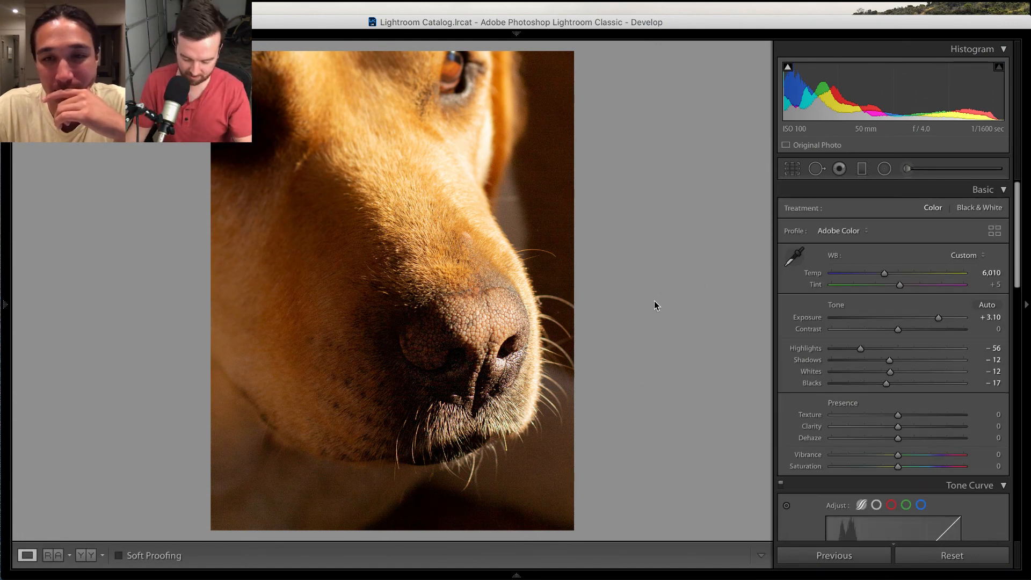
Compare the dog photo before and after the edits several times
{"action": "key", "text": "backslash"}
{"action": "key", "text": "backslash"}
{"action": "key", "text": "backslash"}
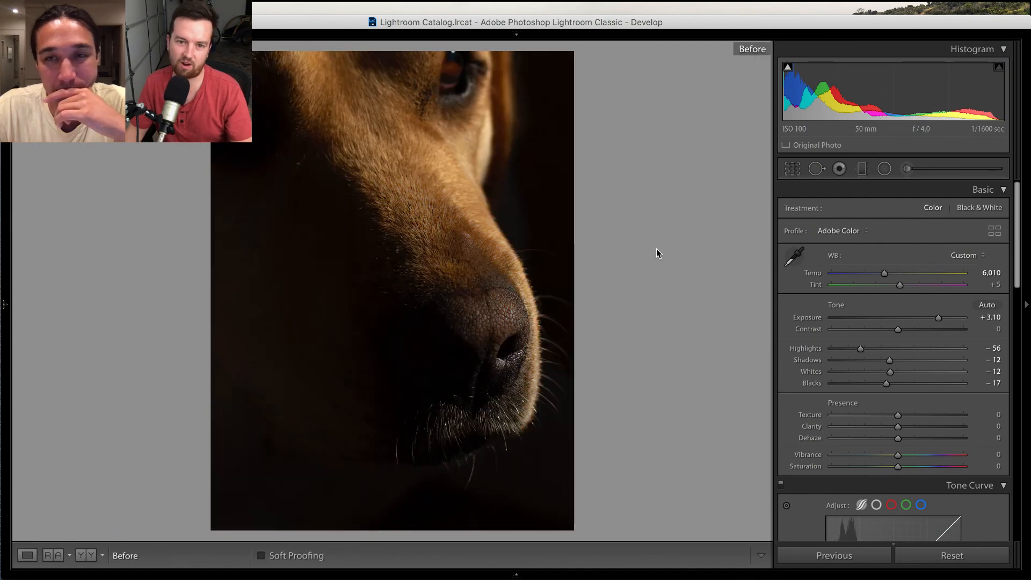
{"action": "key", "text": "backslash"}
{"action": "key", "text": "backslash"}
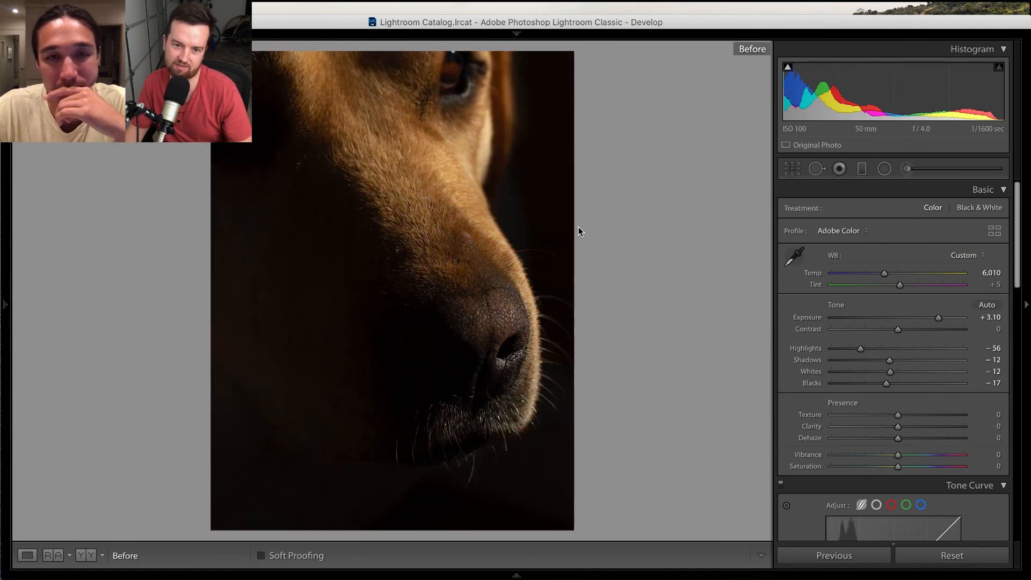
{"action": "key", "text": "backslash"}
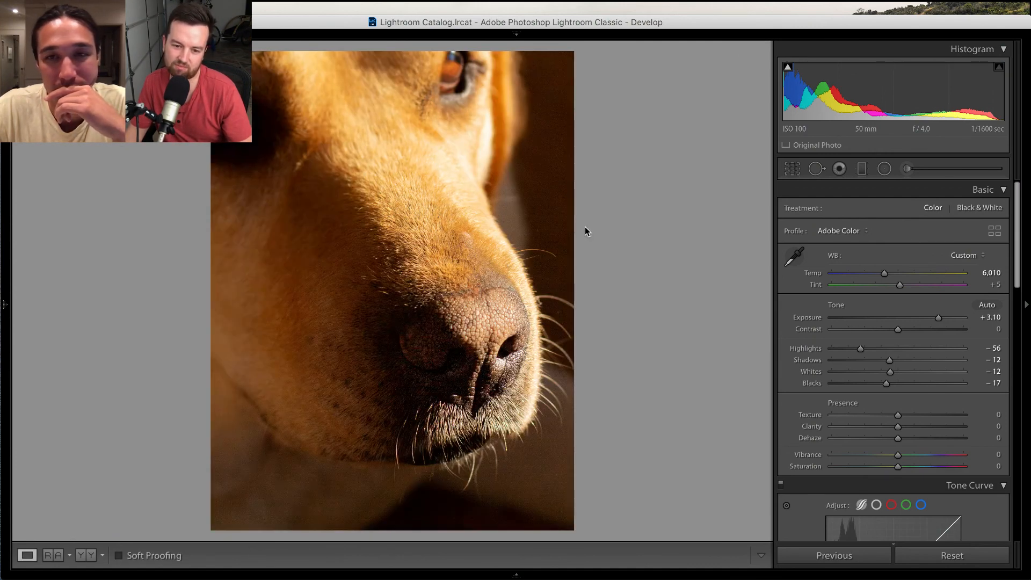
{"action": "key", "text": "backslash"}
{"action": "key", "text": "backslash"}
{"action": "key", "text": "backslash"}
{"action": "key", "text": "backslash"}
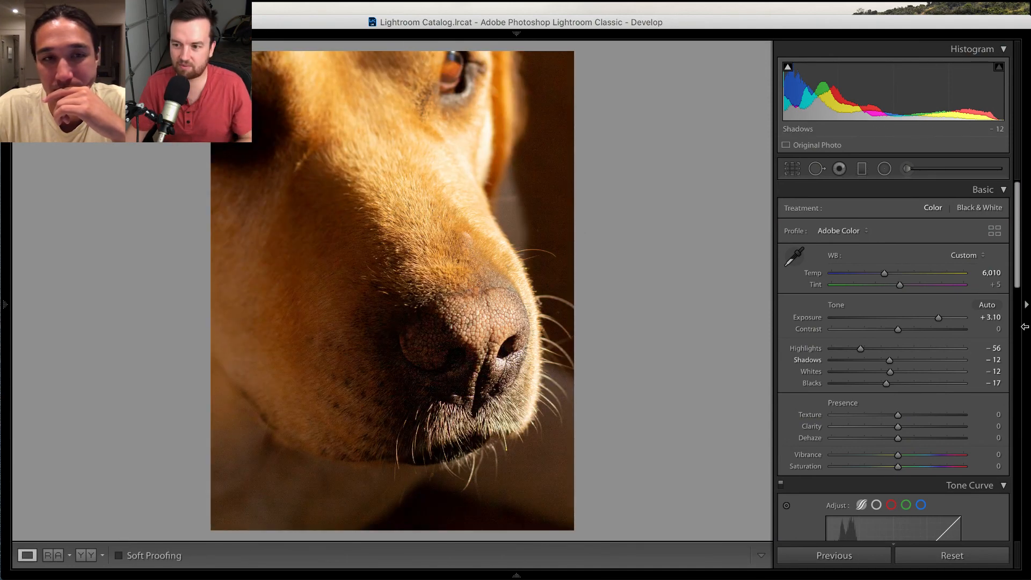
Pull down the lower part of the tone curve, setting Darks to −9 and Shadows to −14
{"action": "left_click_drag", "start_coordinate": [1017, 251], "coordinate": [1020, 291]}
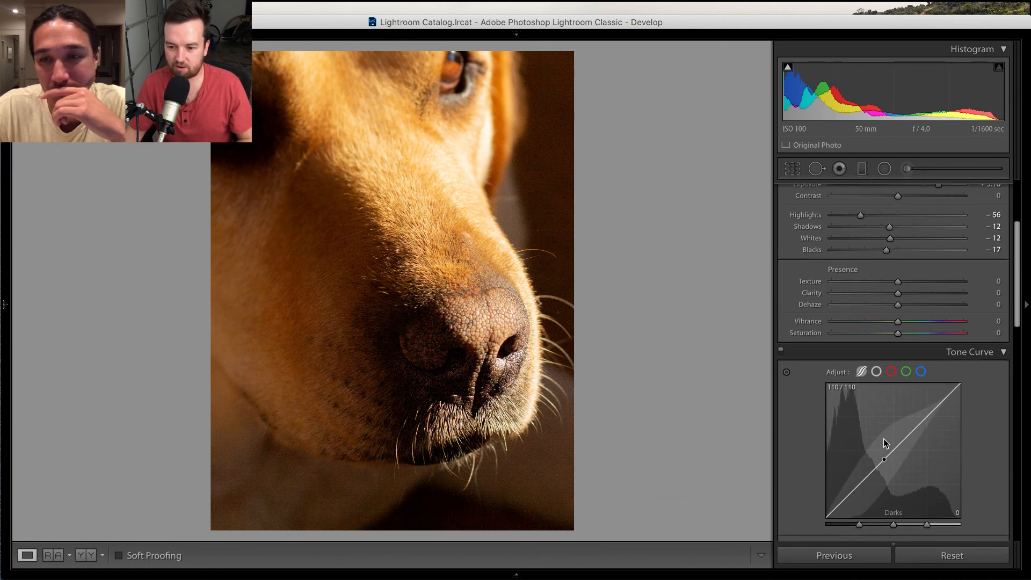
{"action": "left_click_drag", "start_coordinate": [856, 484], "coordinate": [890, 471]}
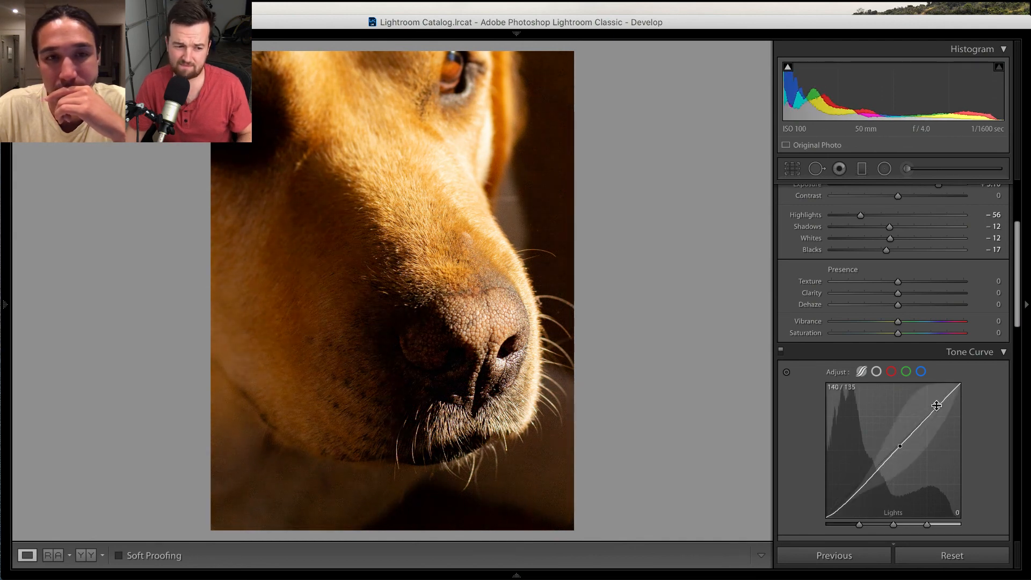
{"action": "key", "text": "super+Tab"}
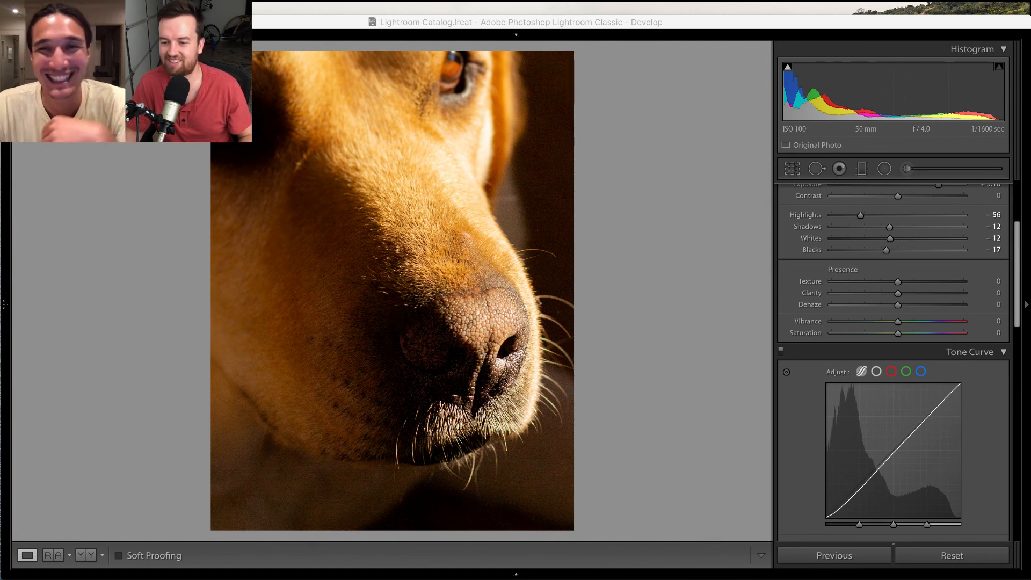
{"action": "left_click", "coordinate": [991, 385]}
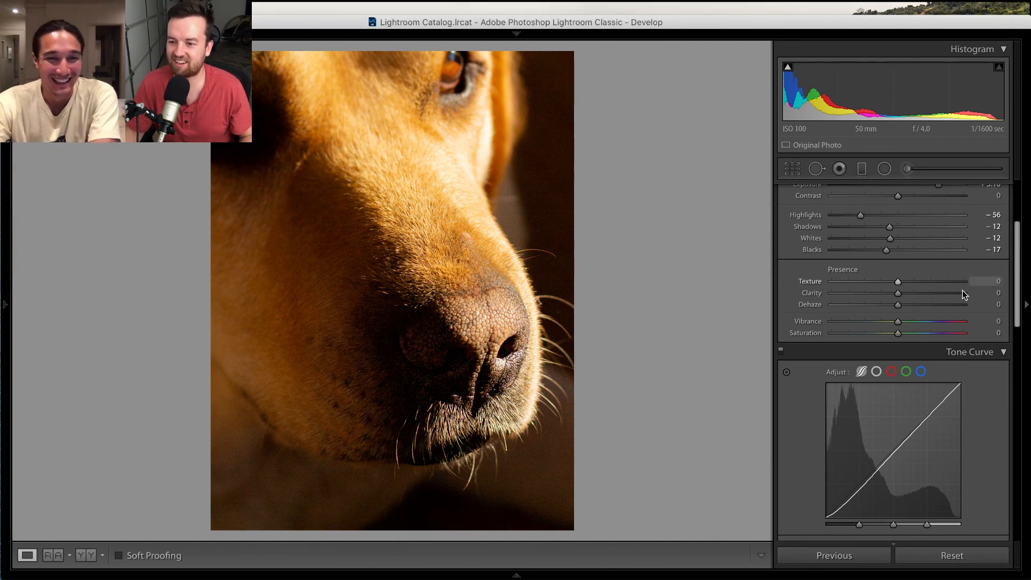
Try the dog photo with Saturation at −100 and undo the change
{"action": "mouse_move", "coordinate": [1022, 270]}
{"action": "left_mouse_down"}
{"action": "mouse_move", "coordinate": [1018, 150]}
{"action": "mouse_move", "coordinate": [1023, 287]}
{"action": "left_mouse_up"}
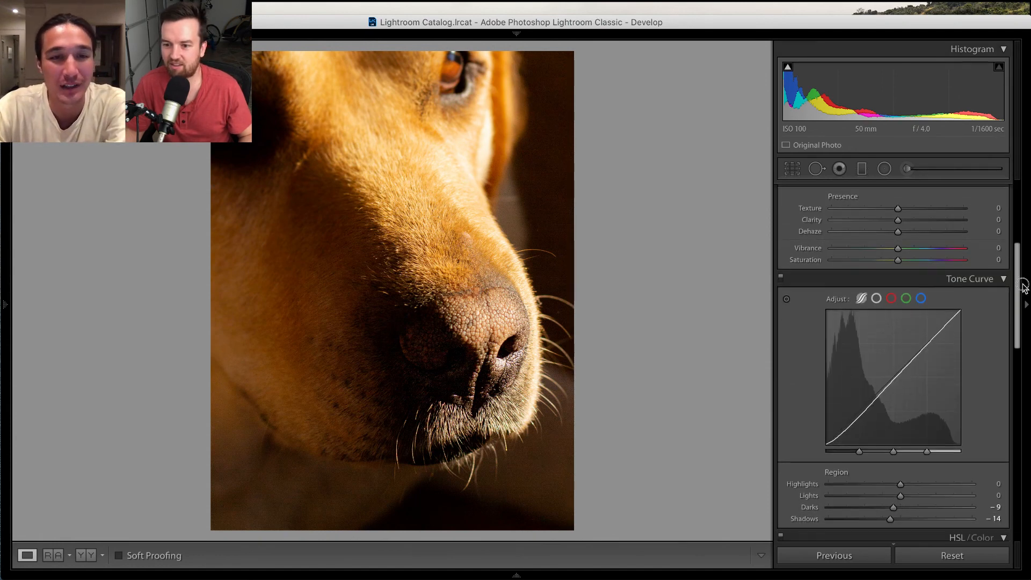
{"action": "left_click_drag", "start_coordinate": [866, 262], "coordinate": [731, 265]}
{"action": "key", "text": "ctrl+z"}
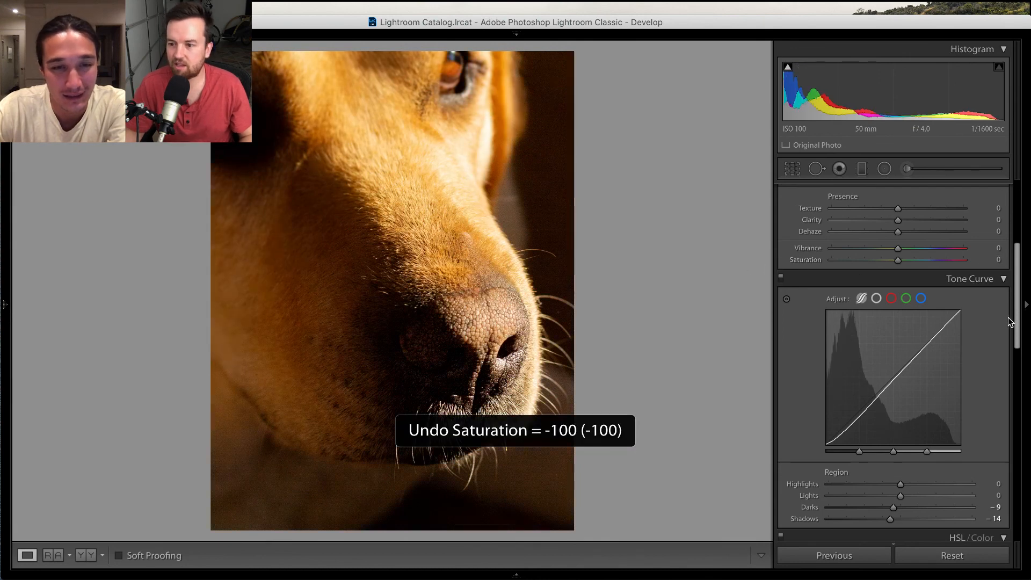
Draw a new diagonal graduated filter across the dog's face, fading from the forehead toward the nose
{"action": "left_click_drag", "start_coordinate": [1018, 316], "coordinate": [1019, 242]}
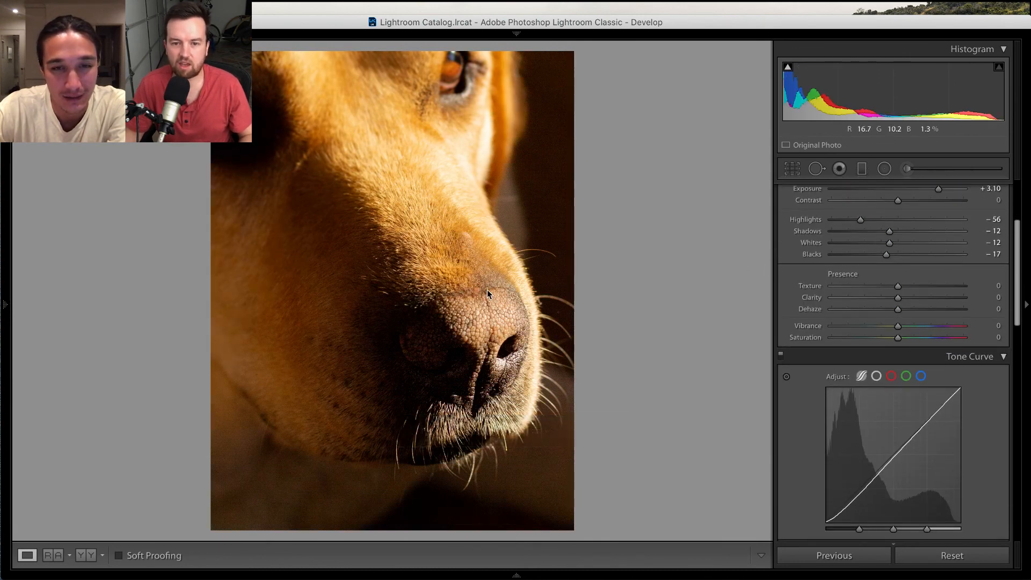
{"action": "left_click", "coordinate": [864, 169]}
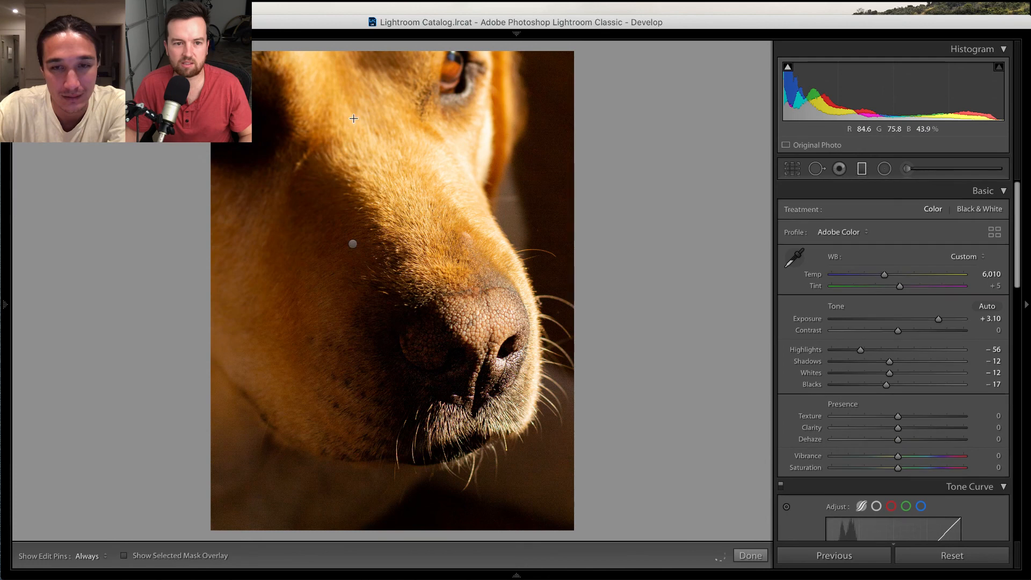
{"action": "left_click_drag", "start_coordinate": [353, 151], "coordinate": [434, 306]}
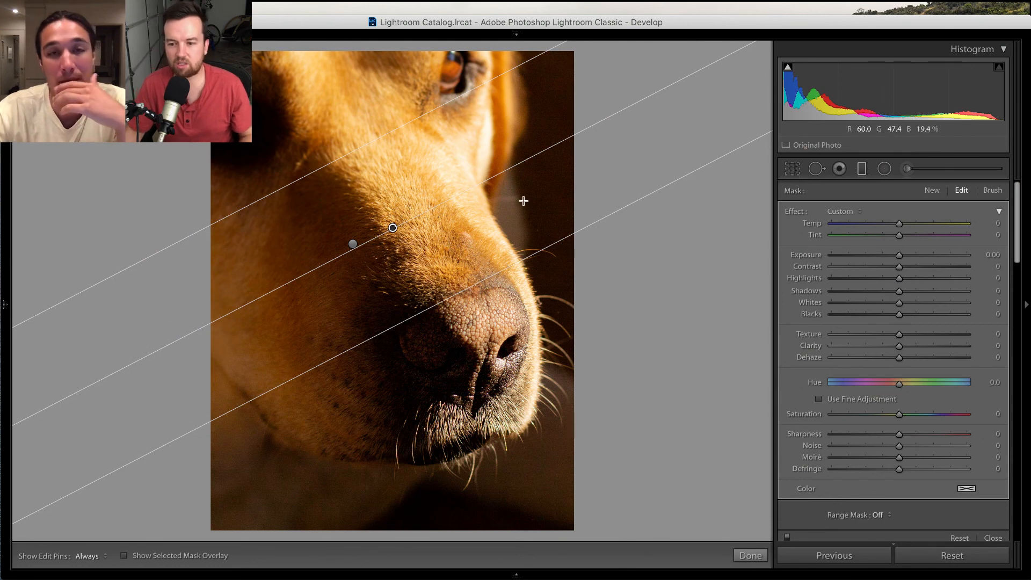
Set the graduated filter's Exposure to −0.96 and Shadows to −6, and shift the filter slightly up toward the eye
{"action": "left_click_drag", "start_coordinate": [901, 255], "coordinate": [880, 256]}
{"action": "mouse_move", "coordinate": [878, 290]}
{"action": "left_mouse_down"}
{"action": "mouse_move", "coordinate": [856, 292]}
{"action": "mouse_move", "coordinate": [907, 293]}
{"action": "mouse_move", "coordinate": [895, 295]}
{"action": "left_mouse_up"}
{"action": "mouse_move", "coordinate": [881, 257]}
{"action": "left_mouse_down"}
{"action": "mouse_move", "coordinate": [891, 258]}
{"action": "mouse_move", "coordinate": [882, 258]}
{"action": "left_mouse_up"}
{"action": "left_click_drag", "start_coordinate": [393, 228], "coordinate": [408, 207]}
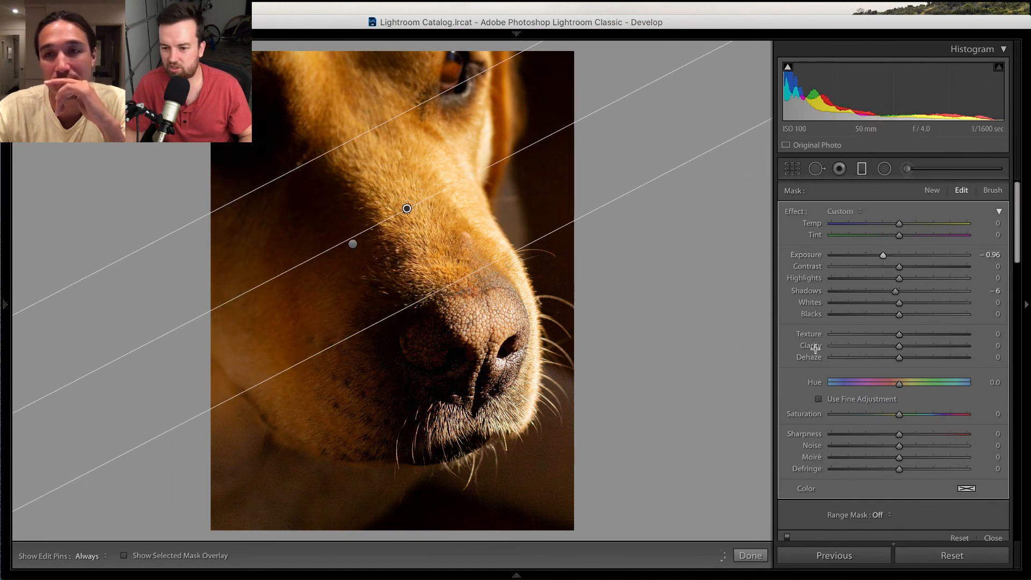
Set the graduated filter's Sharpness to −27 and finish the filter
{"action": "mouse_move", "coordinate": [871, 434]}
{"action": "left_mouse_down"}
{"action": "mouse_move", "coordinate": [835, 438]}
{"action": "mouse_move", "coordinate": [868, 440]}
{"action": "left_mouse_up"}
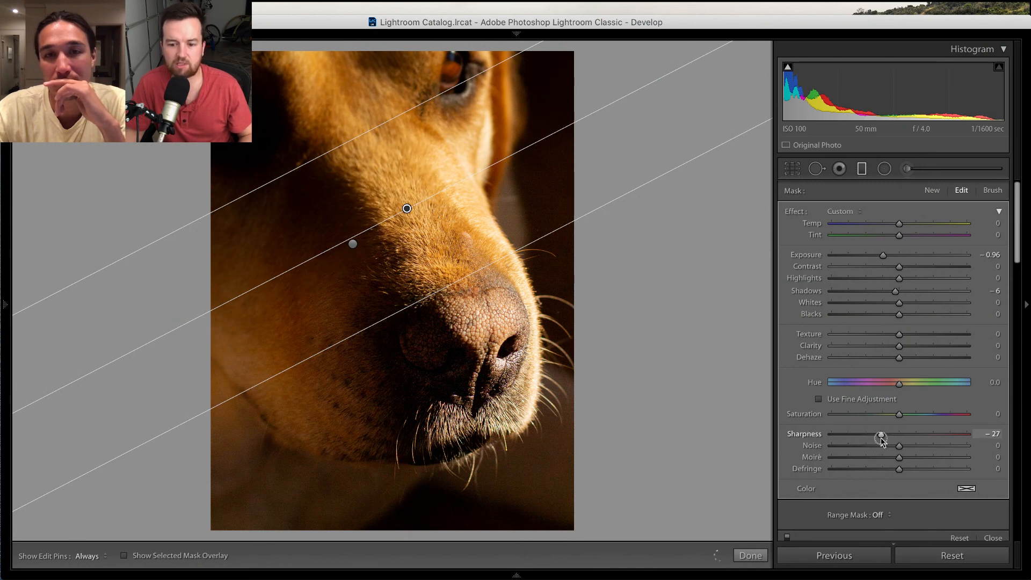
{"action": "mouse_move", "coordinate": [747, 569]}
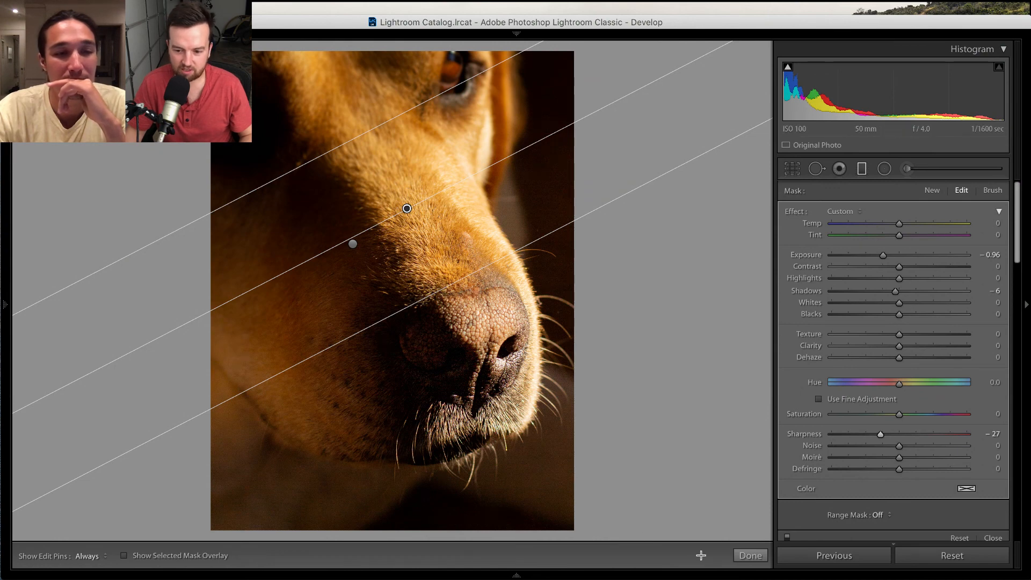
{"action": "left_click", "coordinate": [750, 556]}
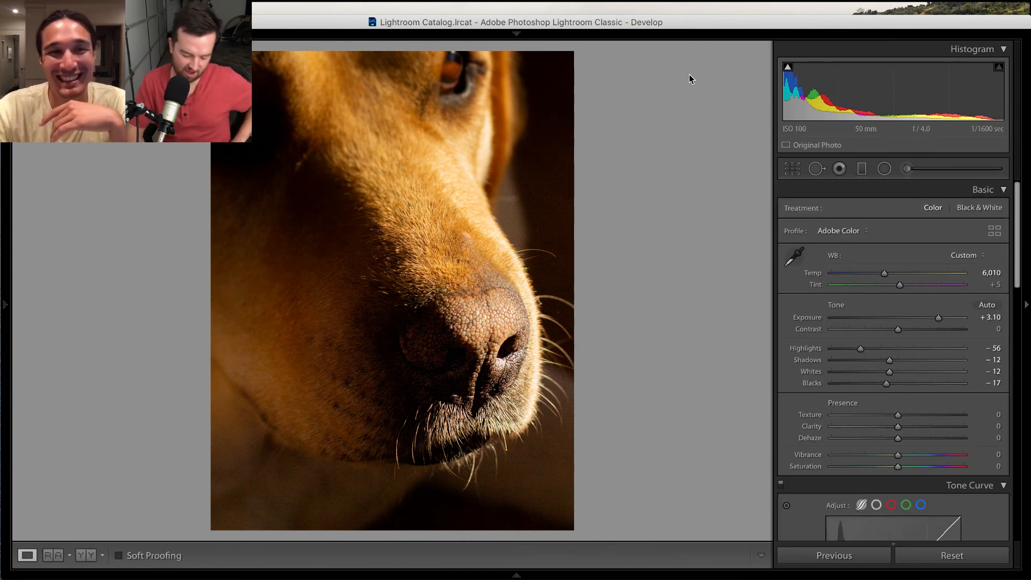
Compare the dog photo before and after the edits
{"action": "key", "text": "backslash"}
{"action": "key", "text": "backslash"}
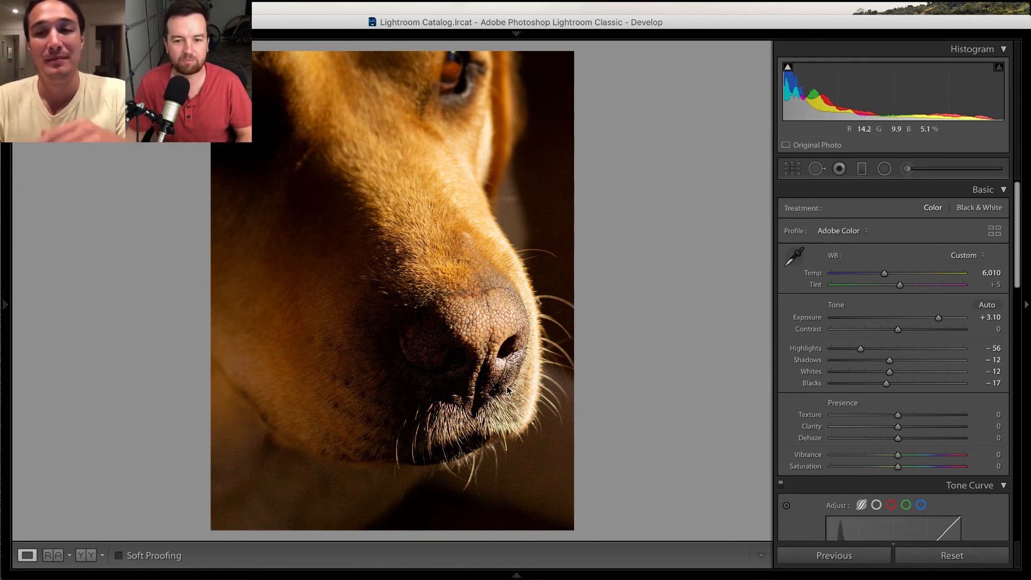
{"action": "key", "text": "super+Tab"}
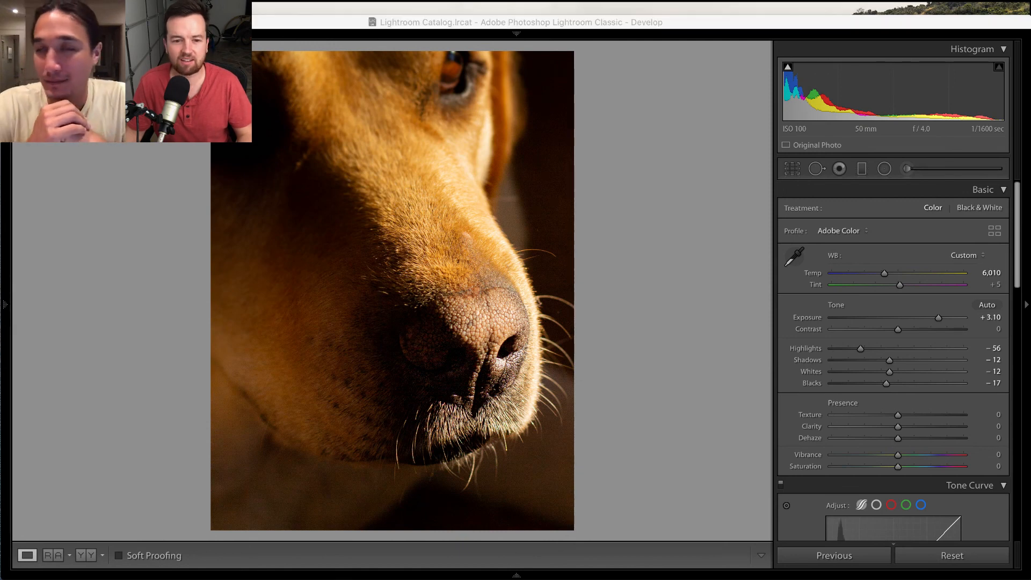